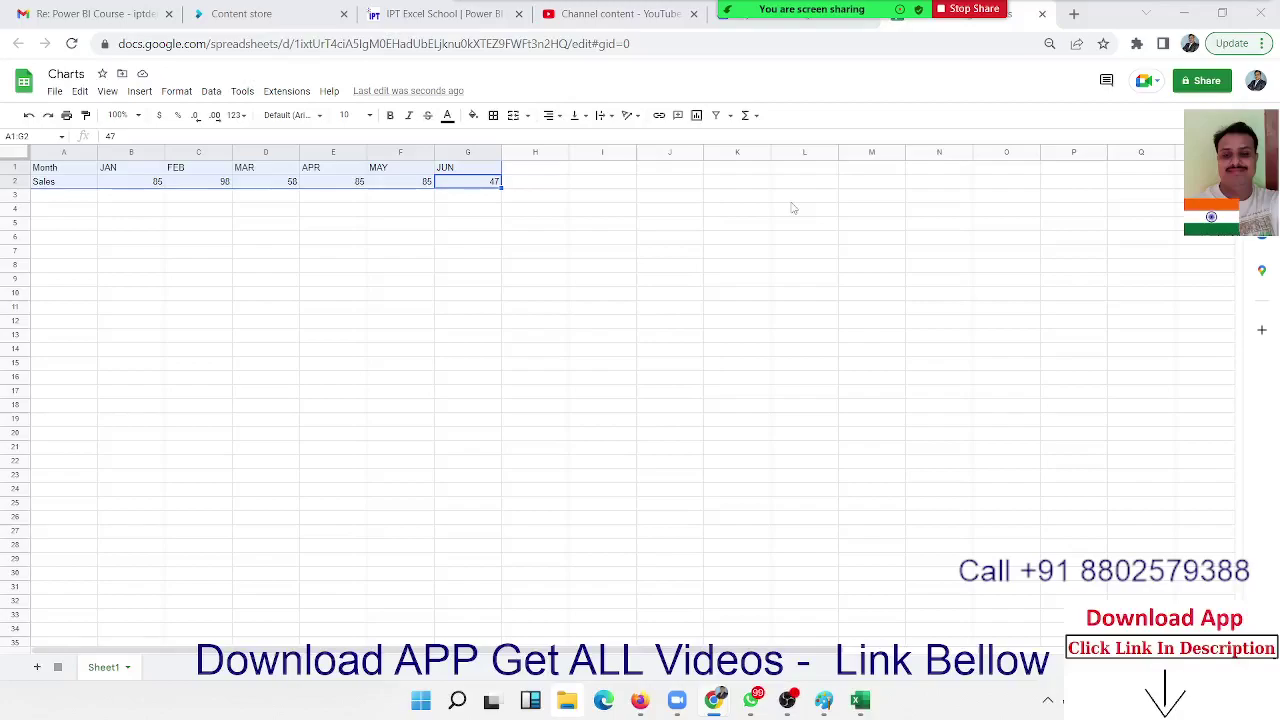
# - Select the JAN–JUN Month and Sales range A1:G2 and open the Insert menu
pyautogui.click(471, 238)
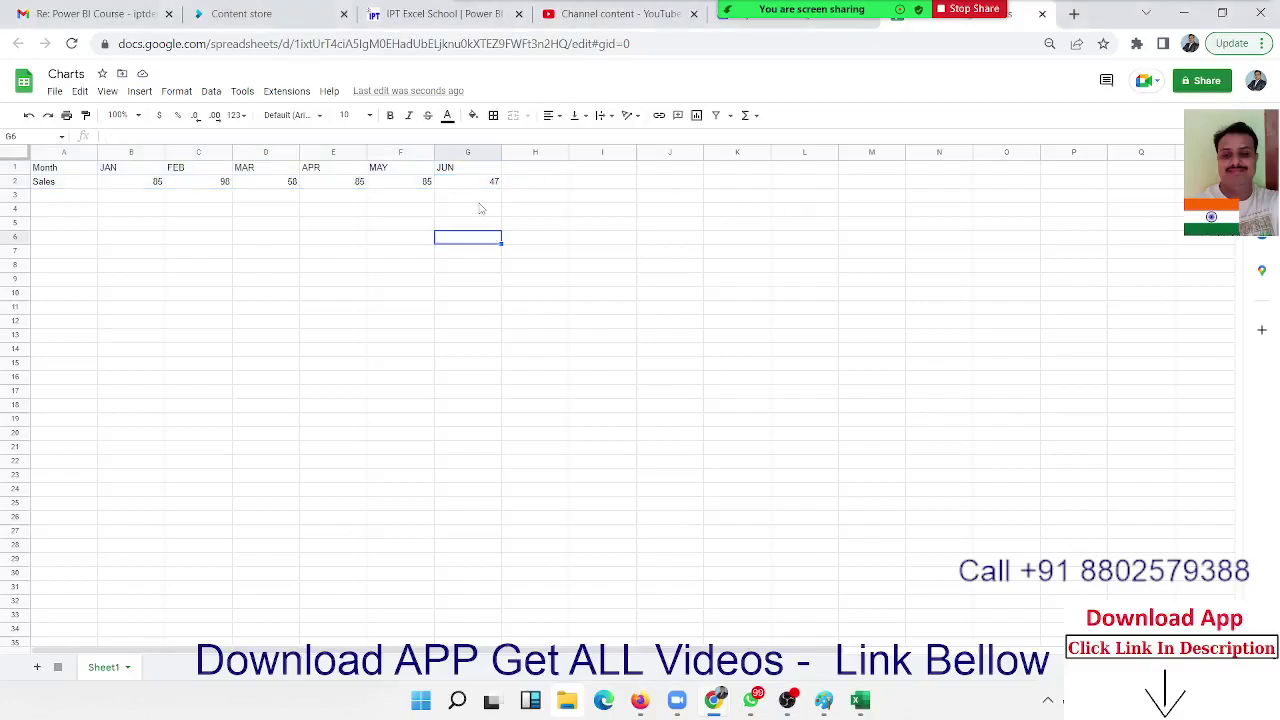
pyautogui.click(489, 185)
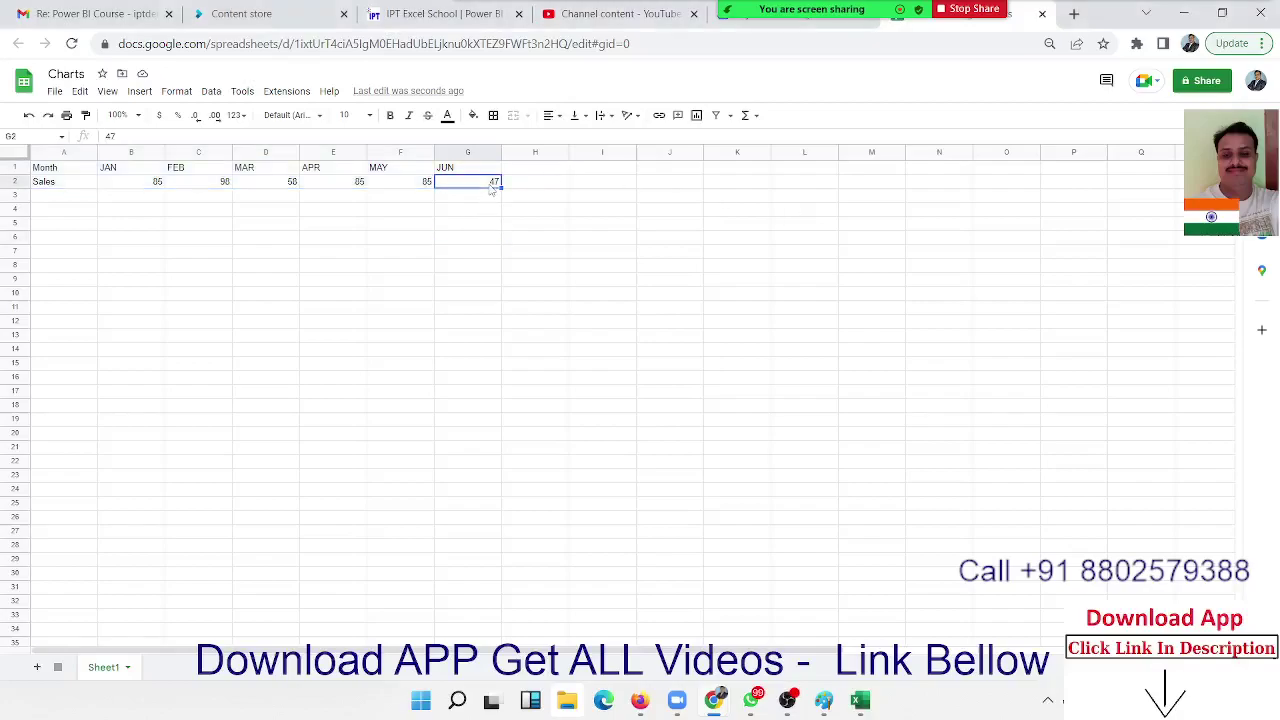
pyautogui.click(58, 170)
pyautogui.moveTo(58, 172); pyautogui.dragTo(479, 187)
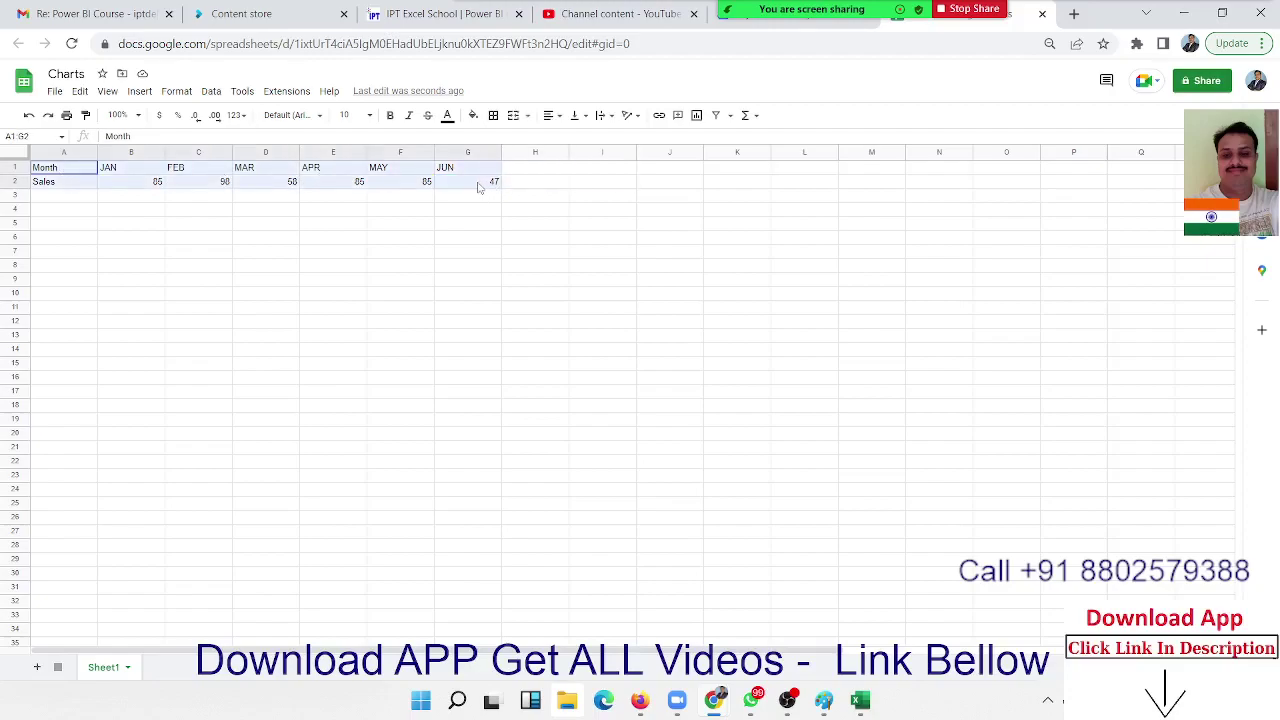
pyautogui.click(140, 91)
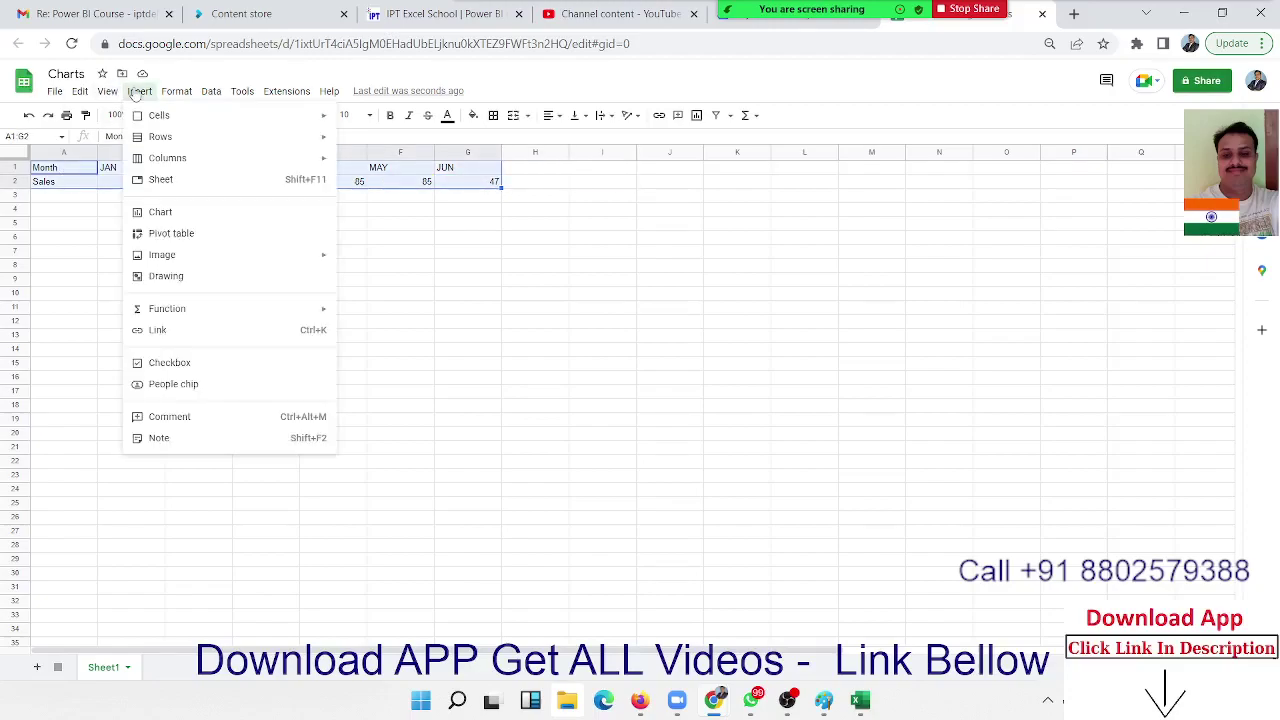
# - Insert a chart from A1:G2, move it under the table and enlarge it
pyautogui.click(158, 213)
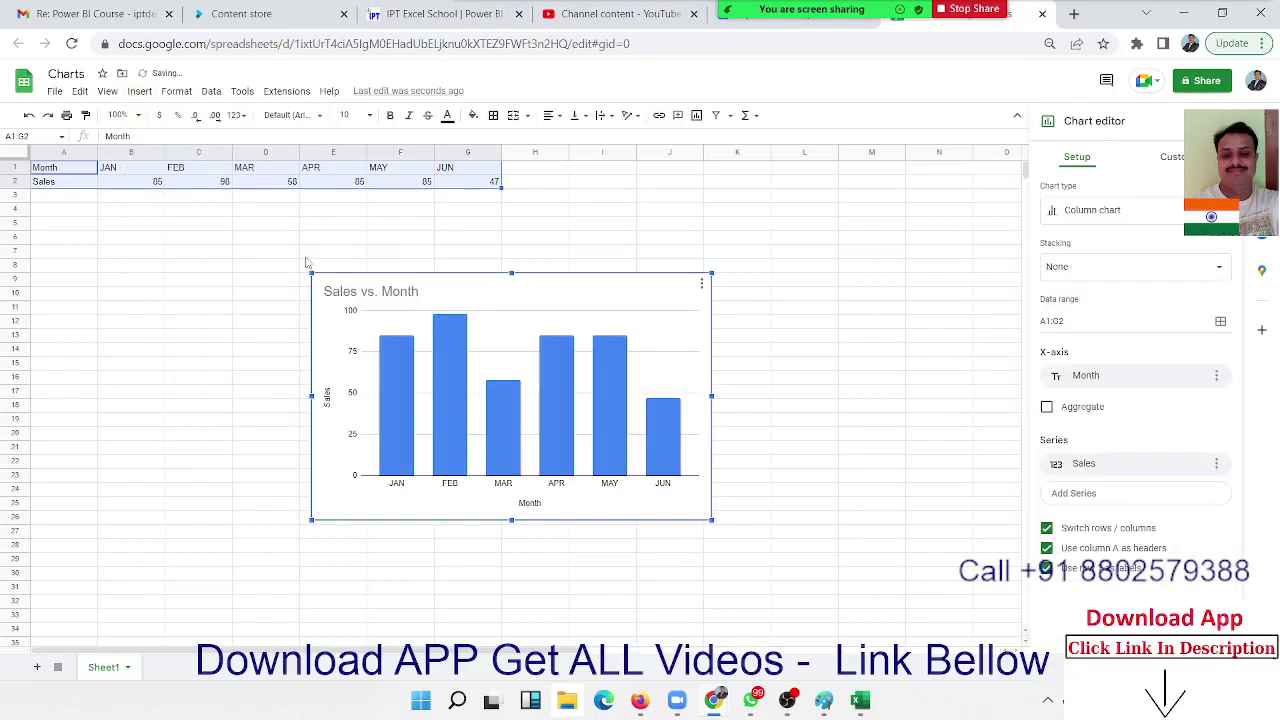
pyautogui.moveTo(326, 281); pyautogui.dragTo(111, 239)
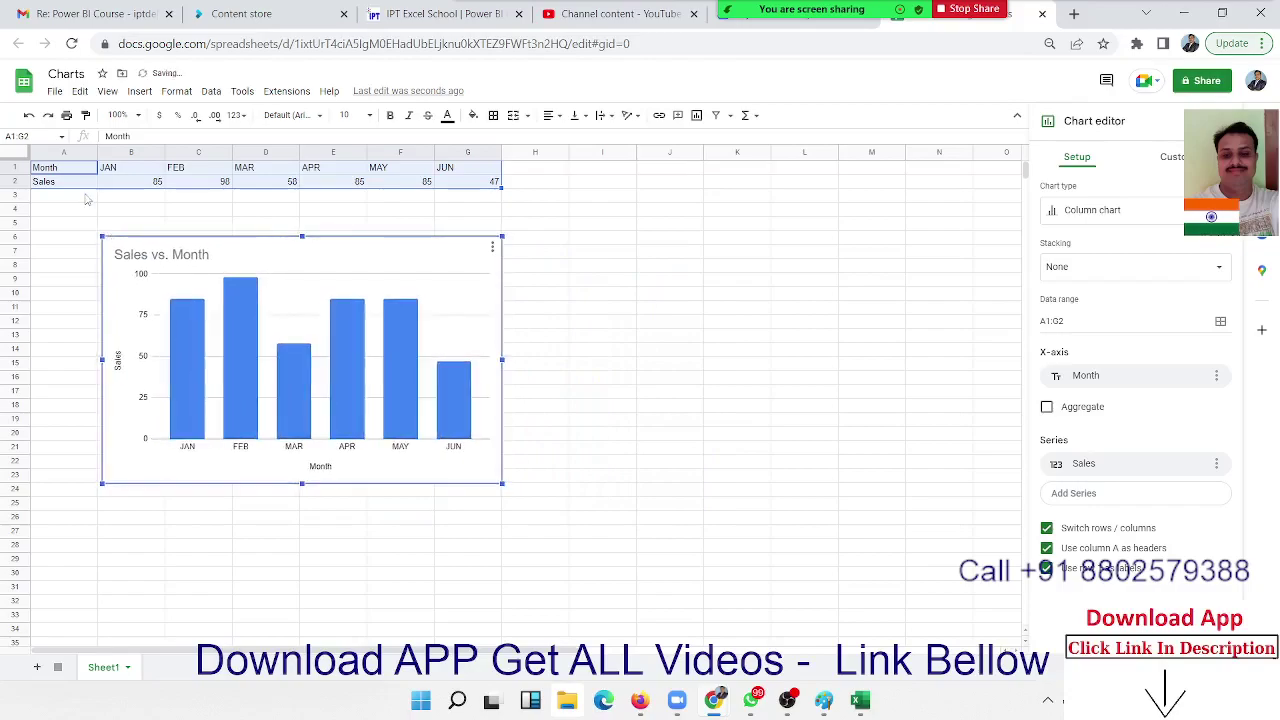
pyautogui.moveTo(502, 484); pyautogui.dragTo(637, 566)
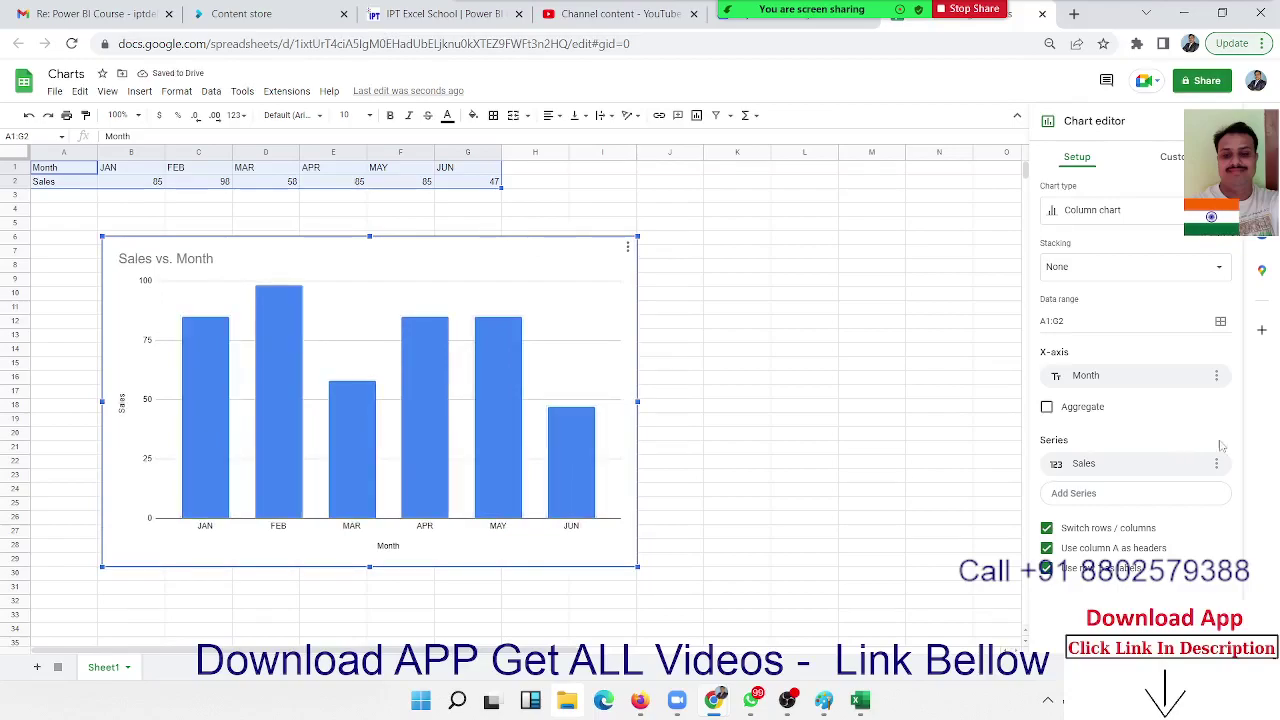
# - Review the Chart type list and Customize sections, then return to the Setup chart type choices
pyautogui.click(1142, 228)
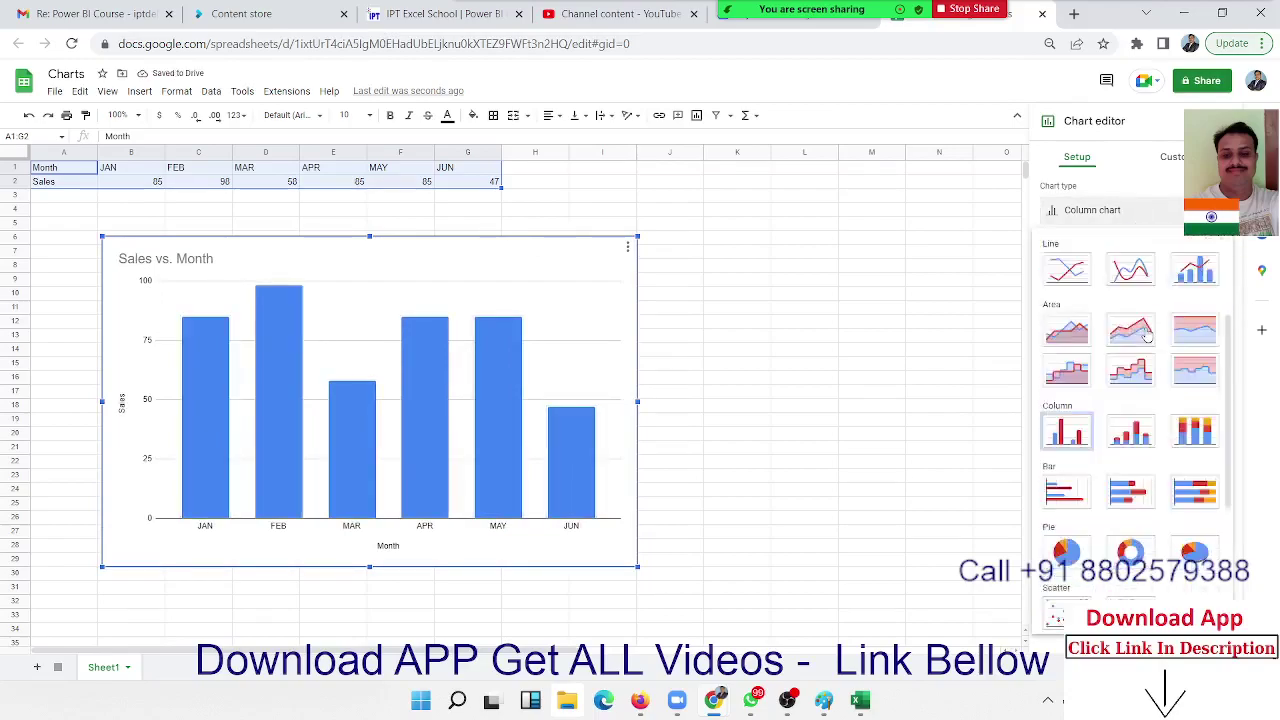
pyautogui.click(1170, 157)
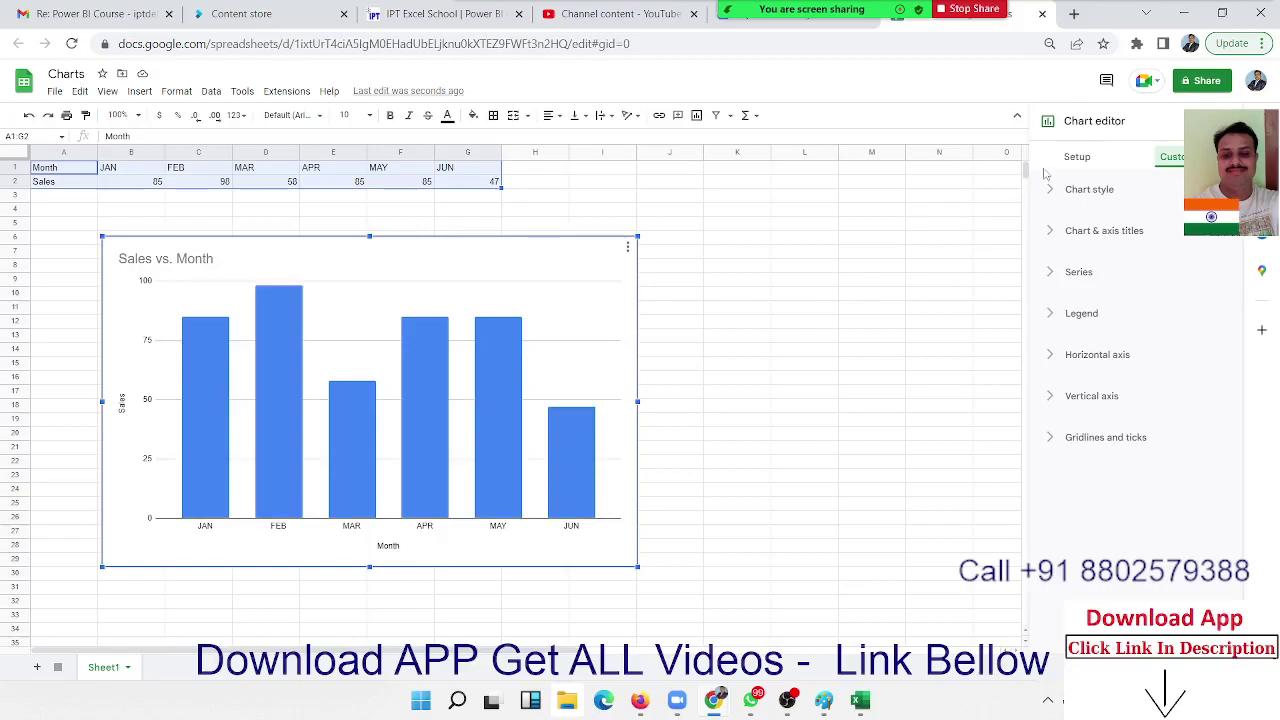
pyautogui.click(1076, 160)
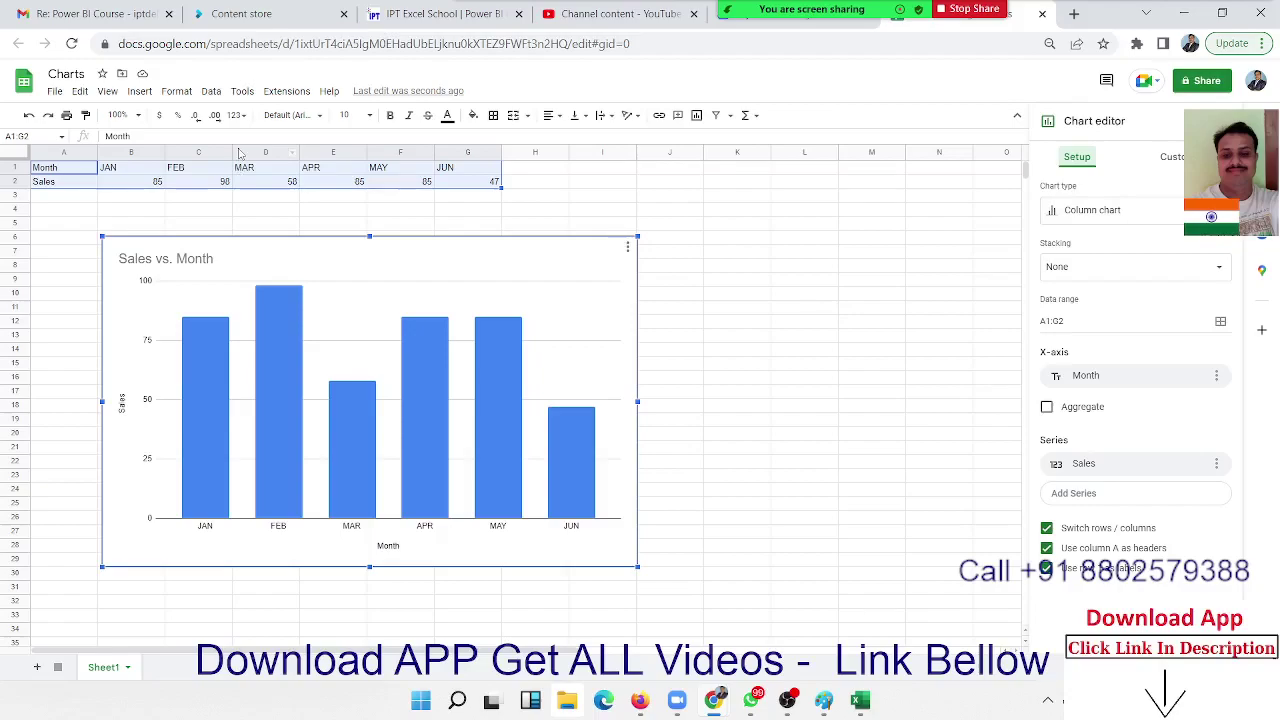
pyautogui.click(1074, 218)
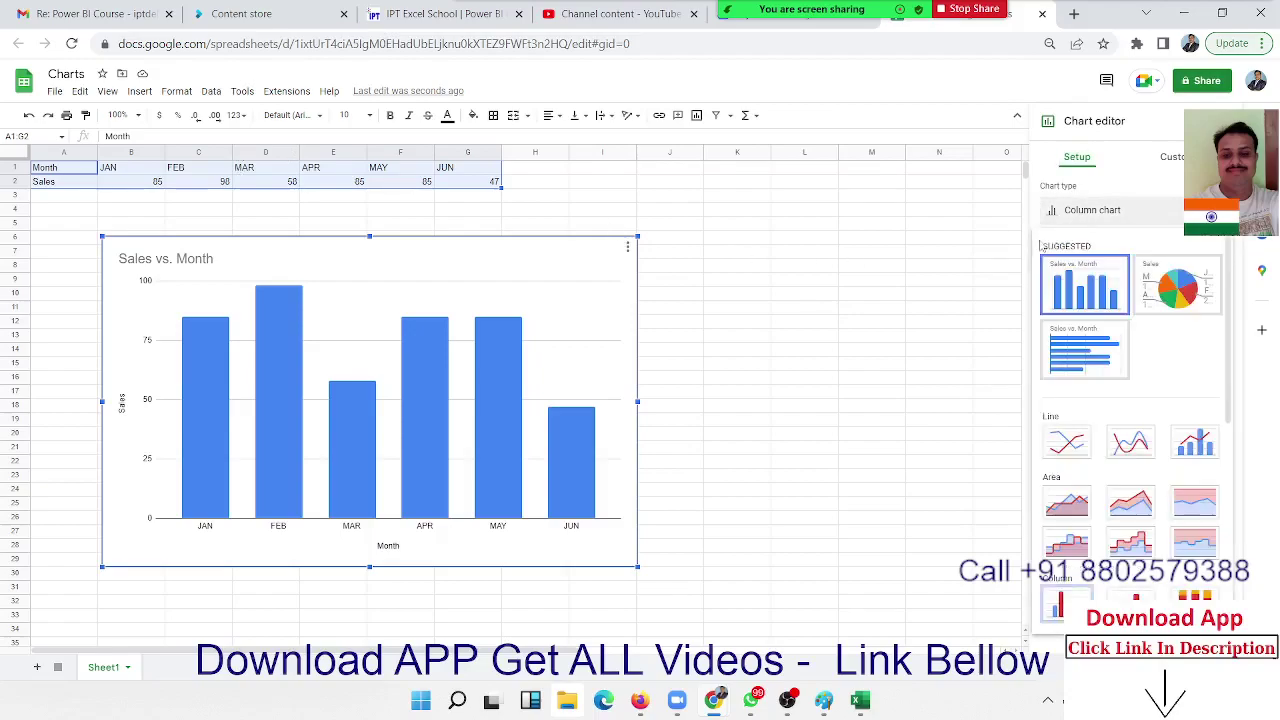
pyautogui.click(1187, 288)
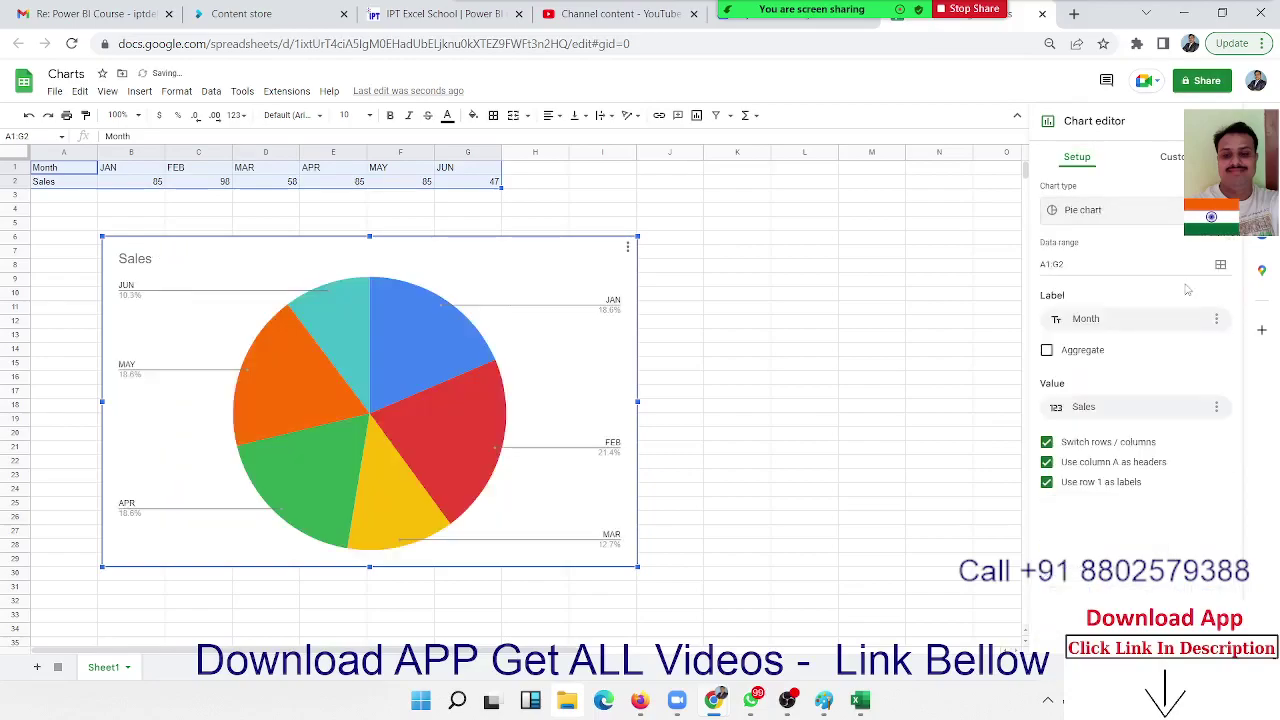
pyautogui.click(1090, 212)
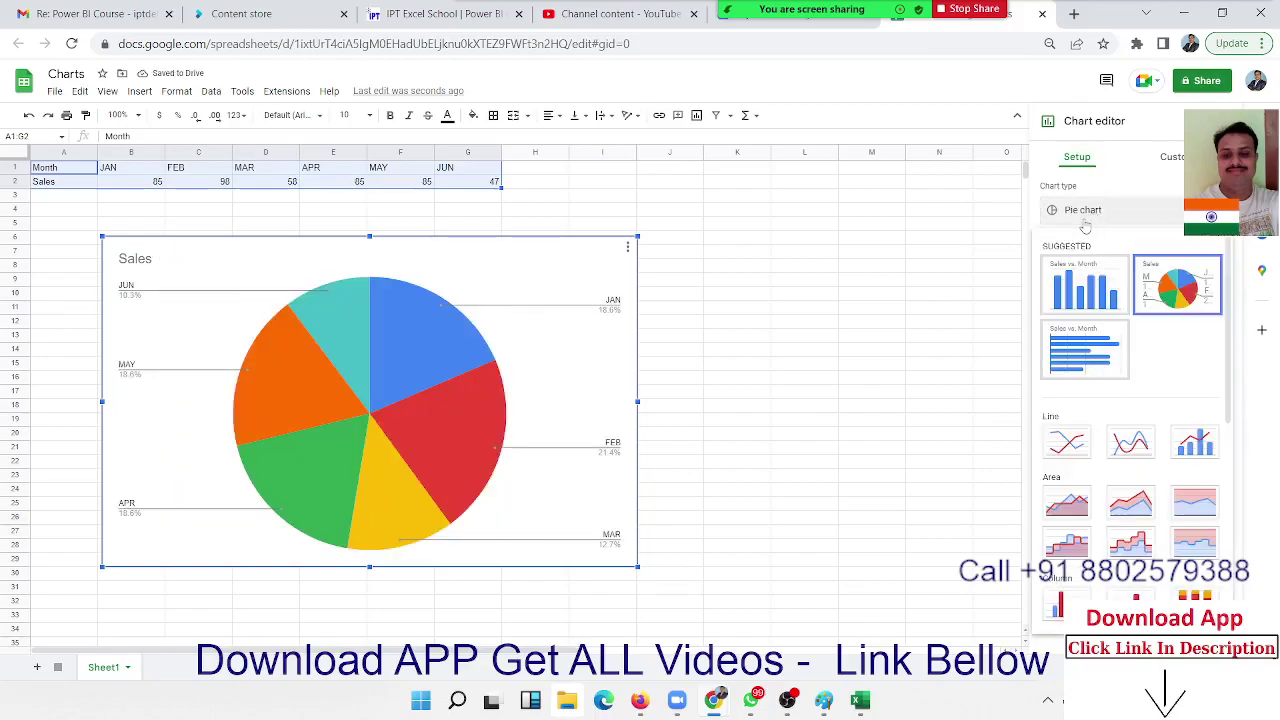
pyautogui.click(1085, 344)
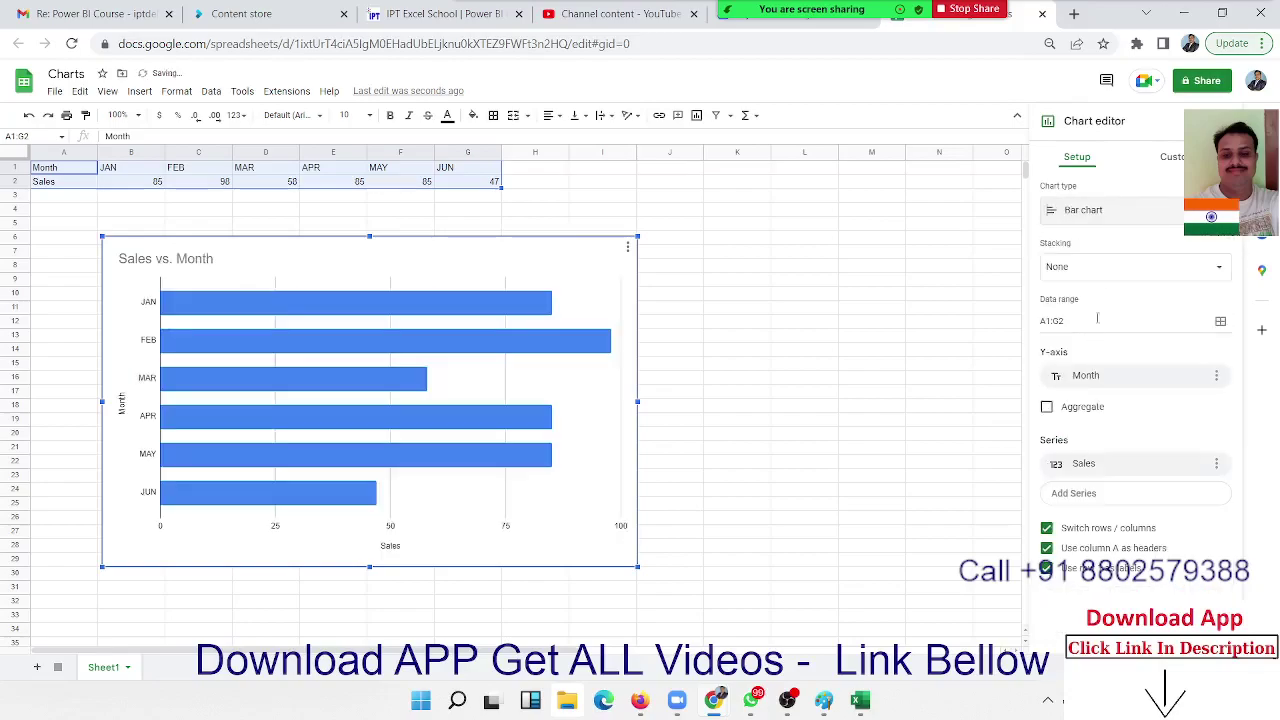
pyautogui.click(1104, 212)
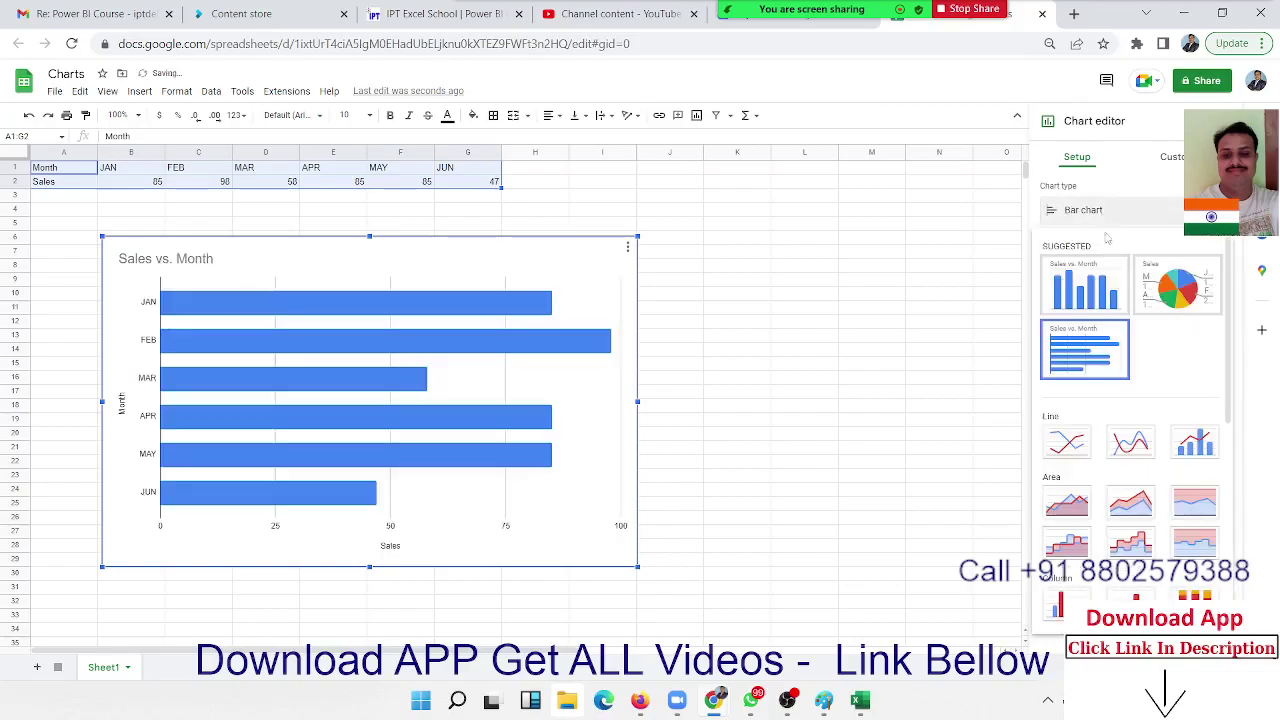
pyautogui.click(1081, 450)
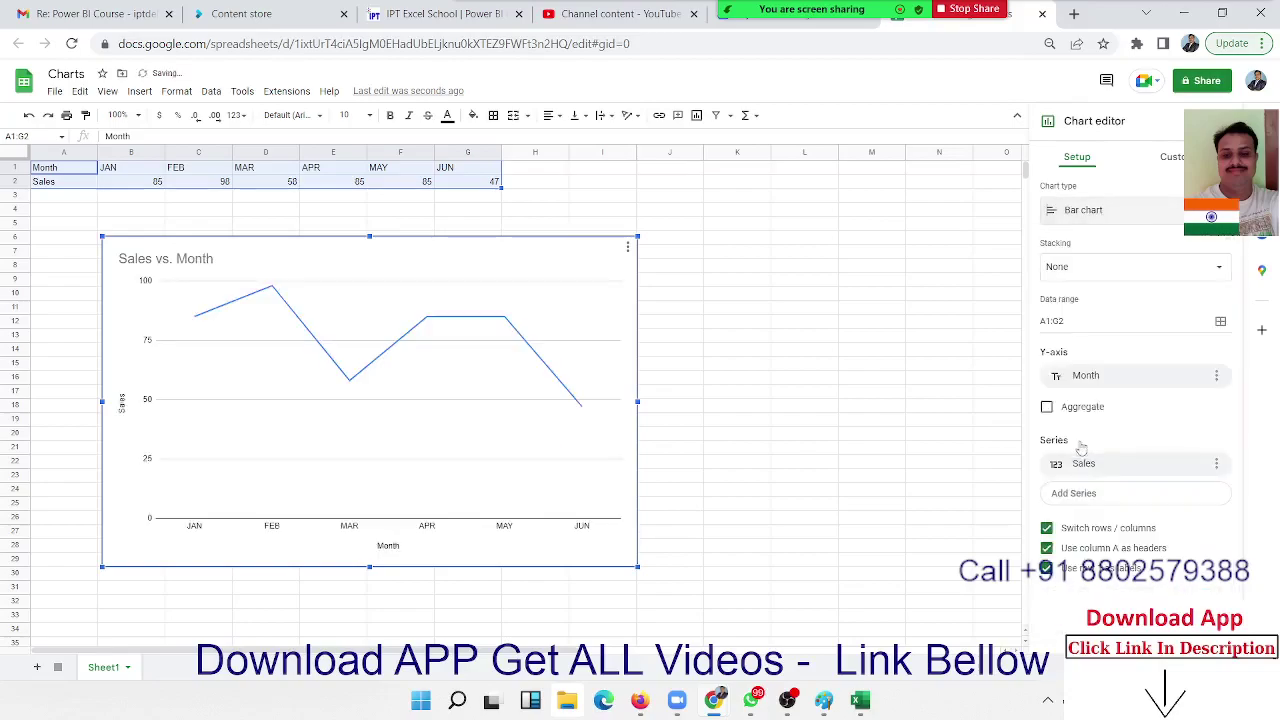
pyautogui.click(1105, 219)
pyautogui.click(1097, 288)
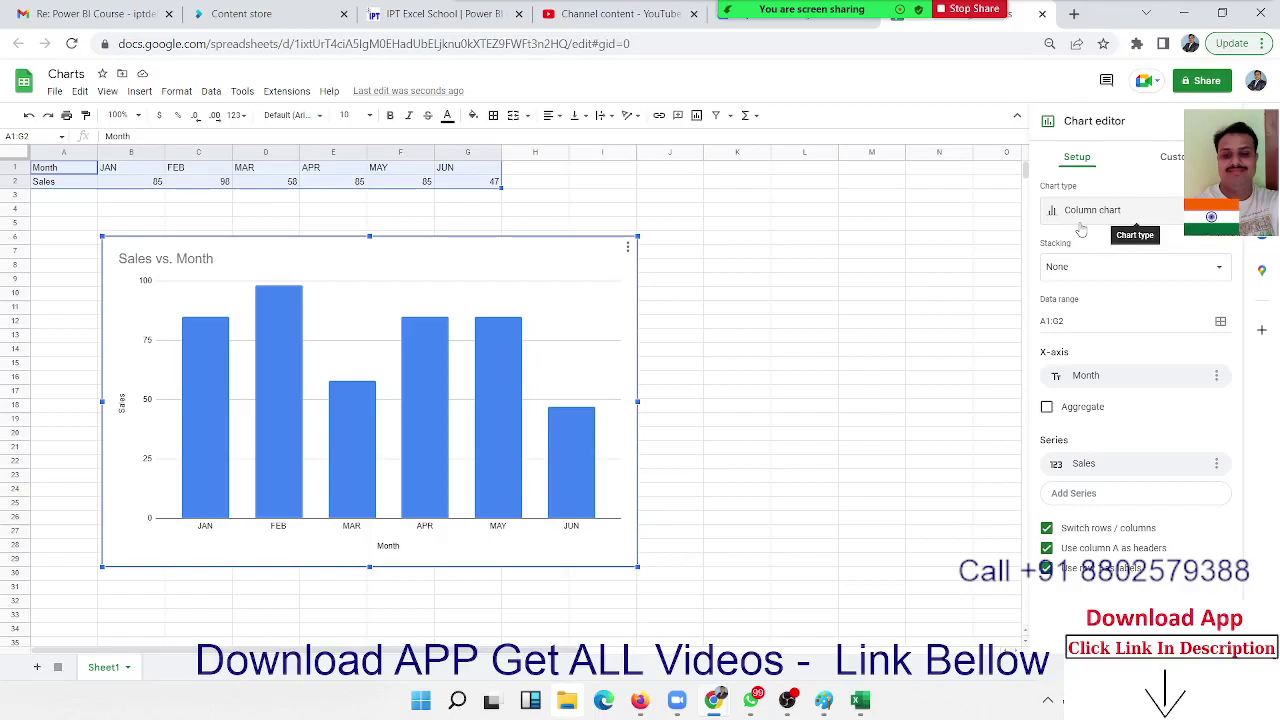
# - Show the chart type choices for the Sales vs. Month chart in Setup
pyautogui.click(1081, 229)
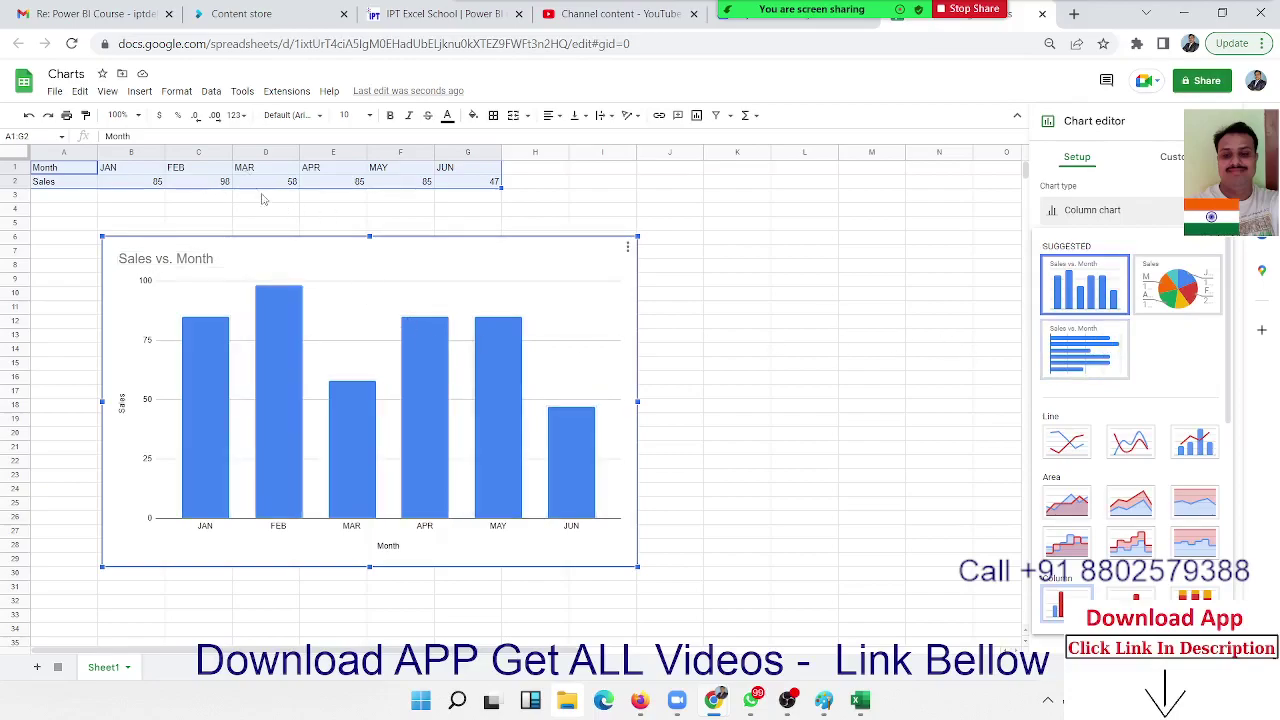
# - Enter -50 as MAR's sales in D2 to preview a negative column, then undo back to 58
pyautogui.click(296, 184)
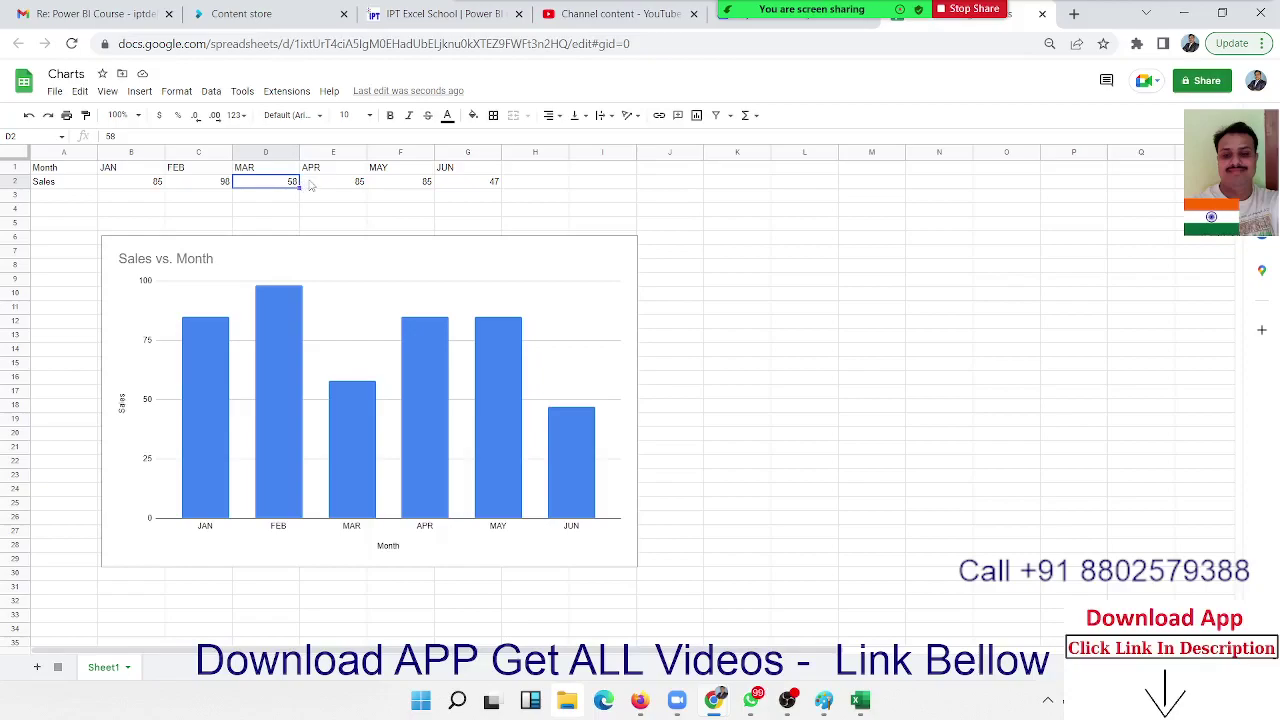
pyautogui.write('-50')
pyautogui.press('Return')
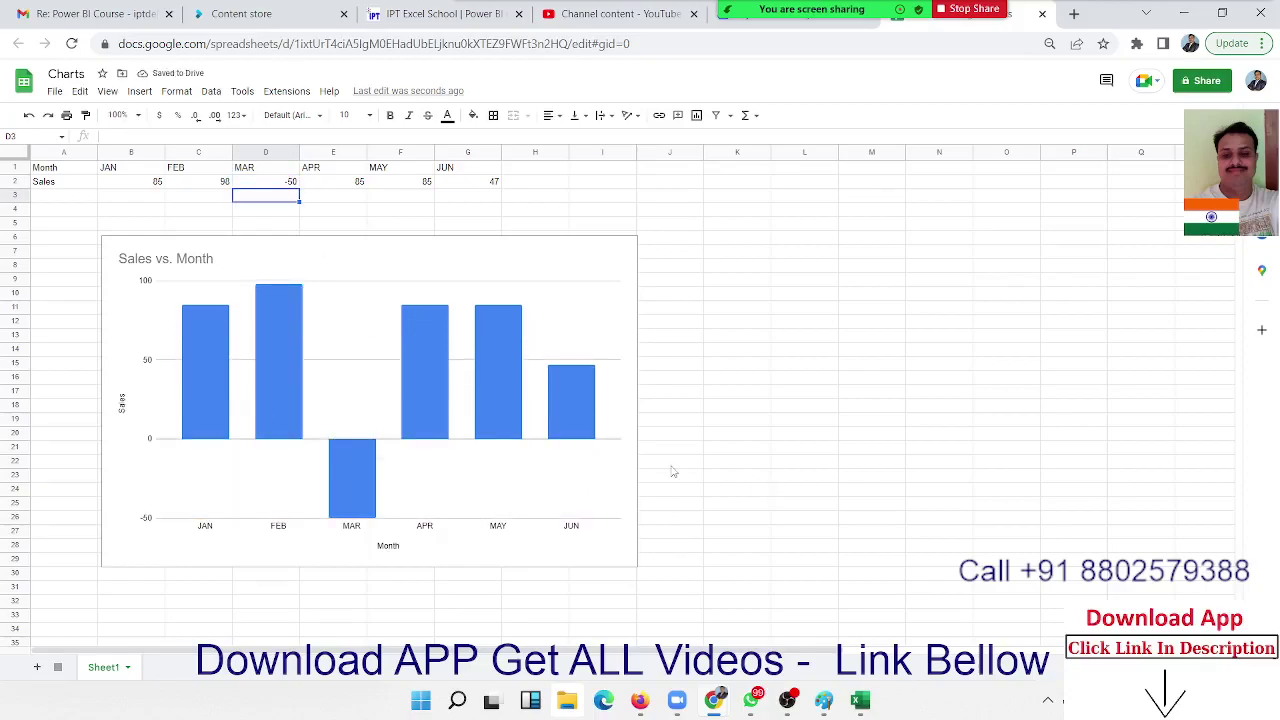
pyautogui.hotkey('ctrl', 'z')
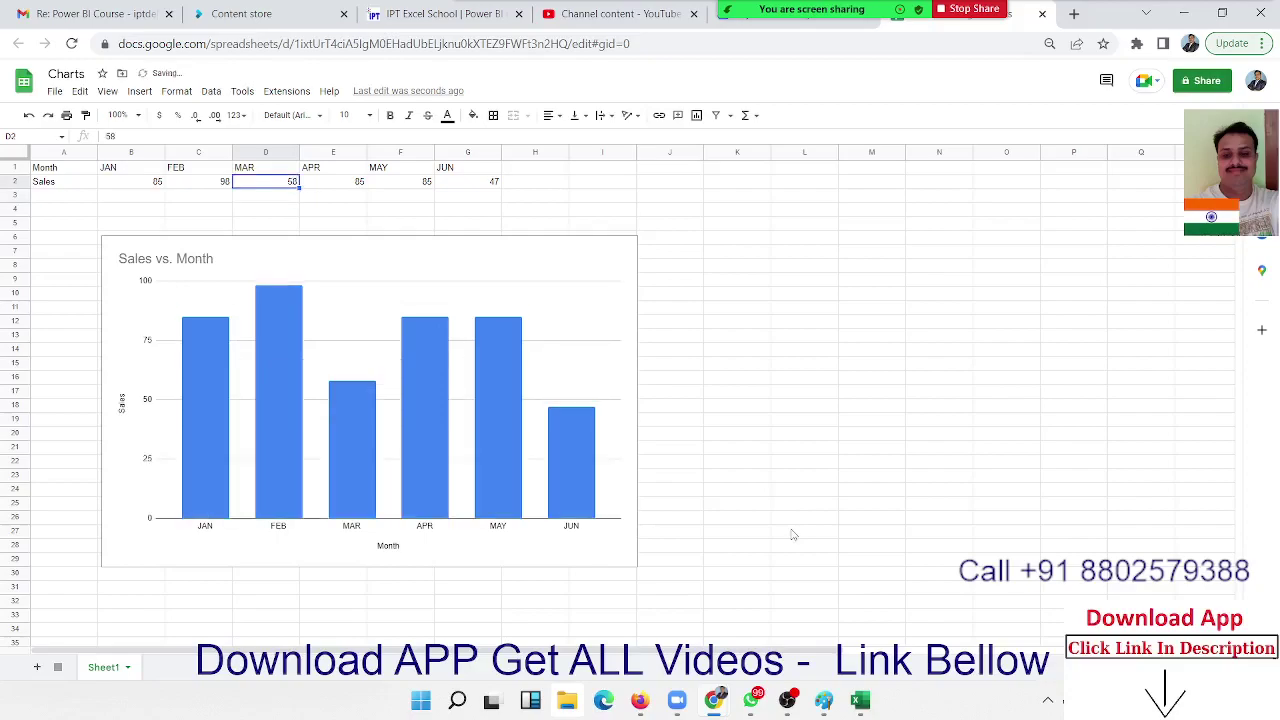
# - Reopen the chart editor via the title, view the Chart title options, then the chart type list
pyautogui.click(334, 260)
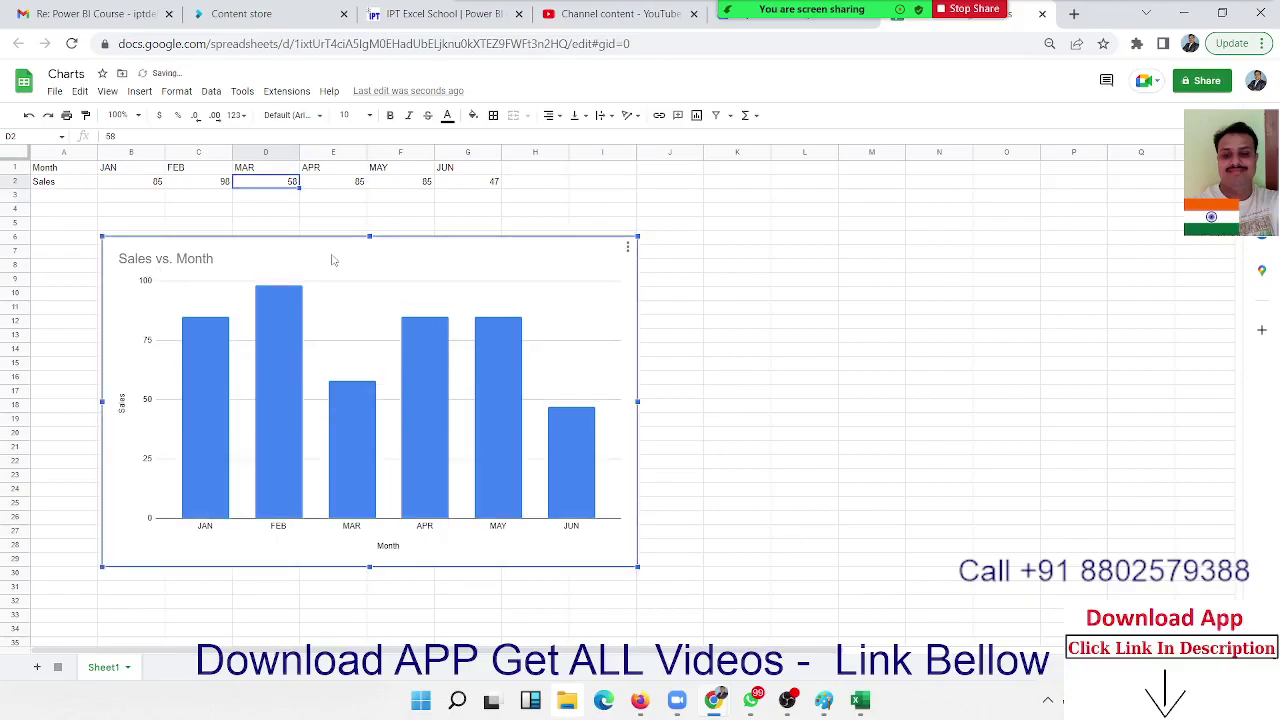
pyautogui.doubleClick(493, 260)
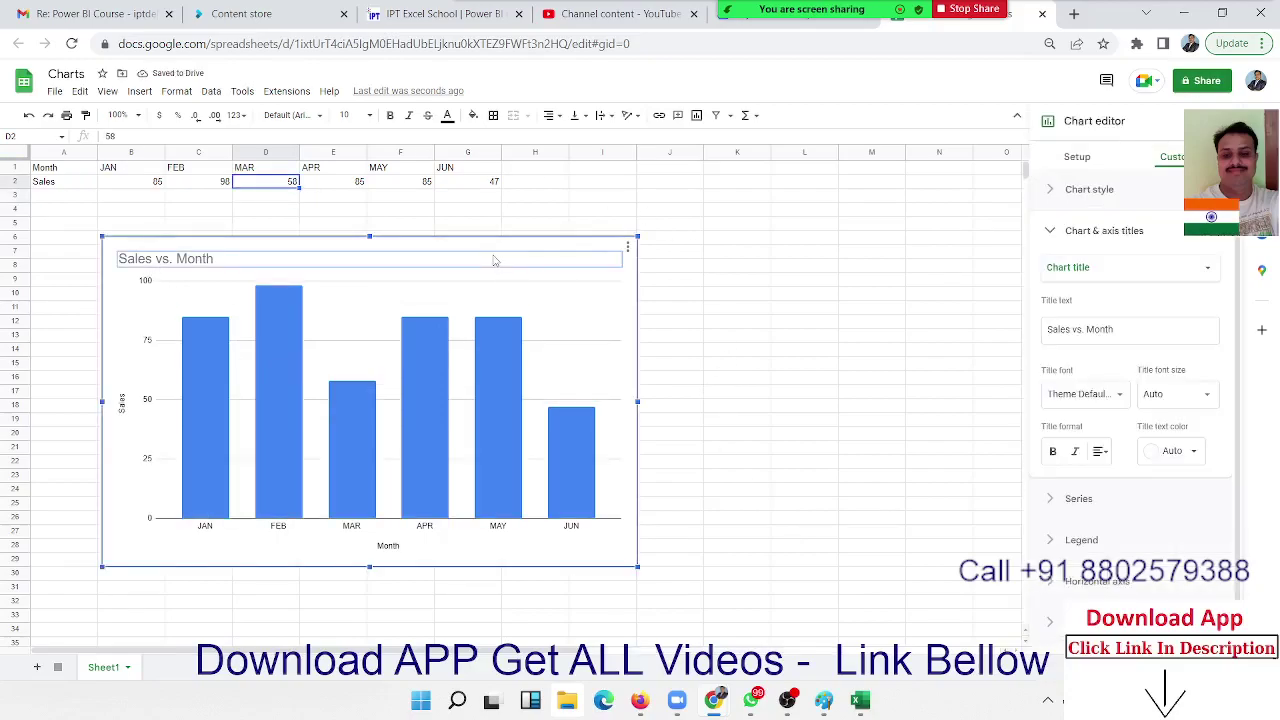
pyautogui.click(610, 278)
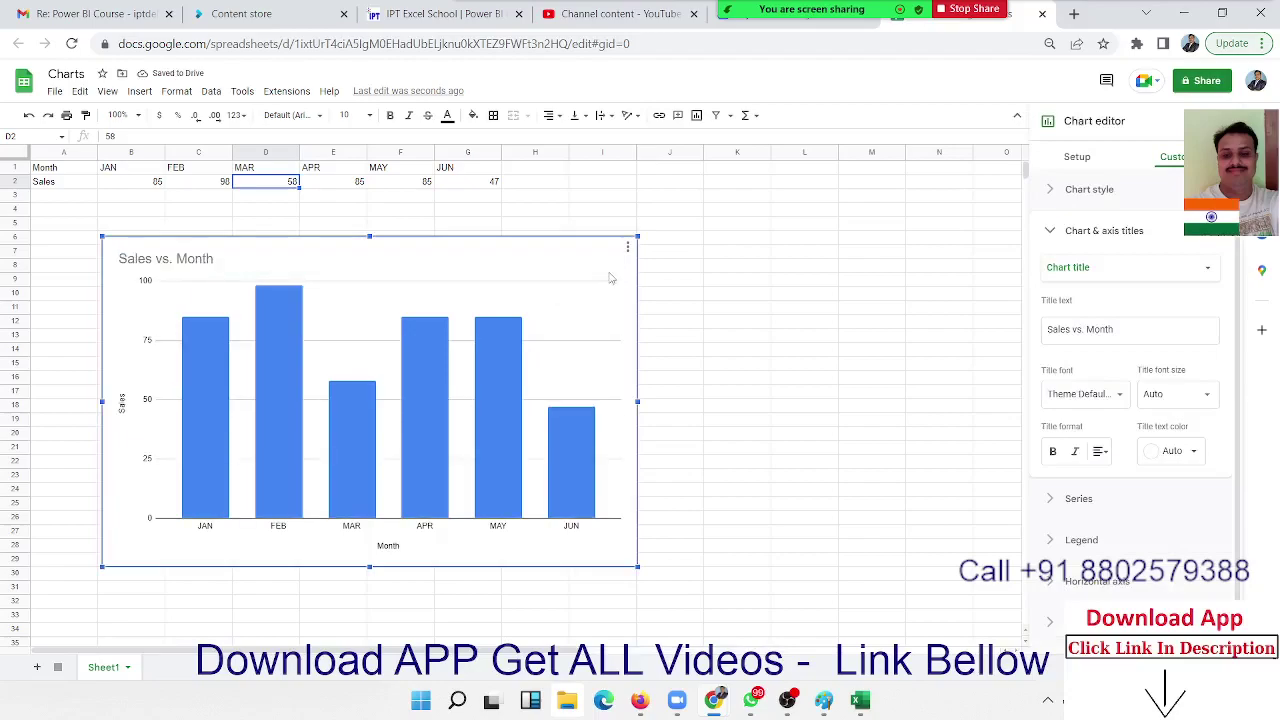
pyautogui.click(1090, 268)
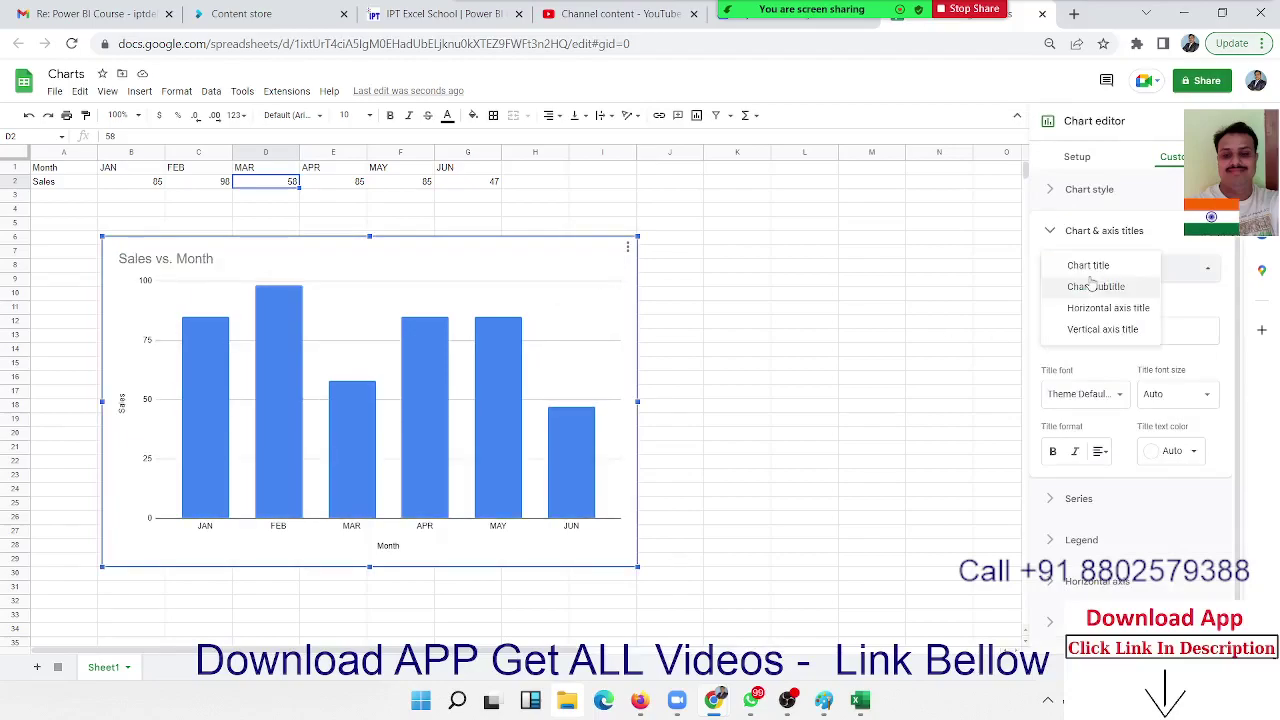
pyautogui.click(1078, 158)
pyautogui.click(1085, 218)
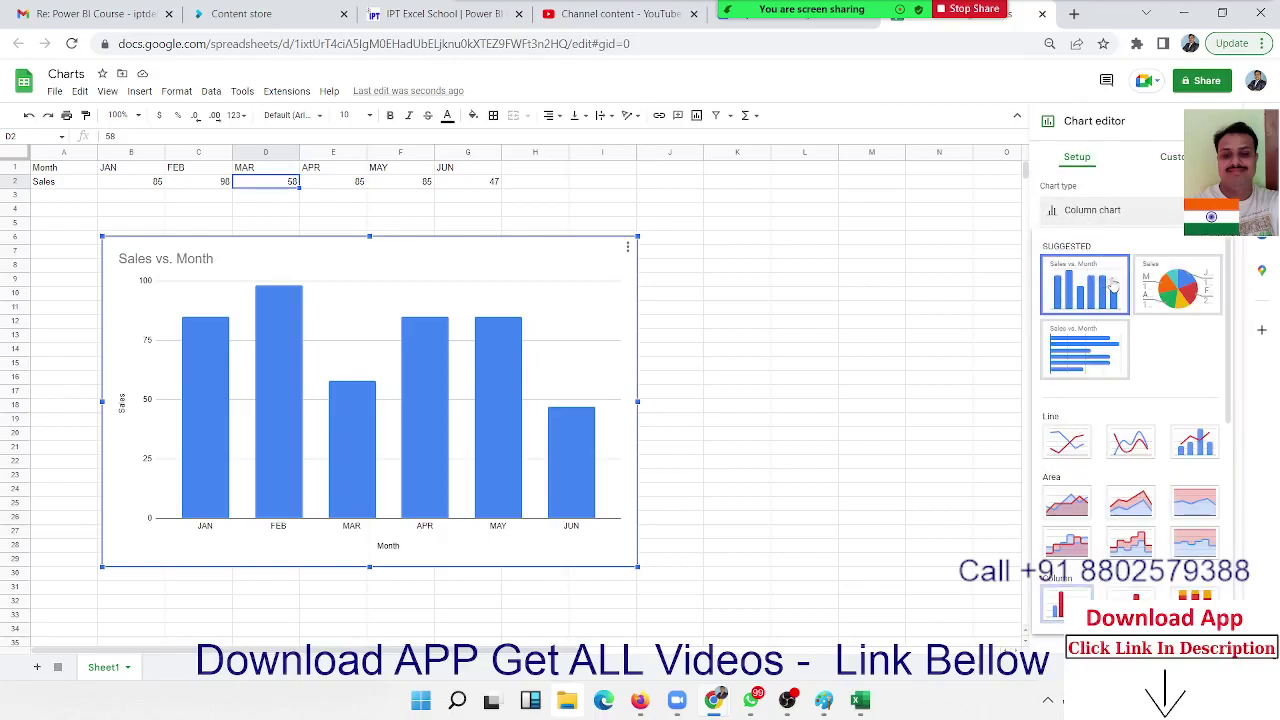
# - Try the chart as a pie chart, then as a line chart
pyautogui.click(1163, 288)
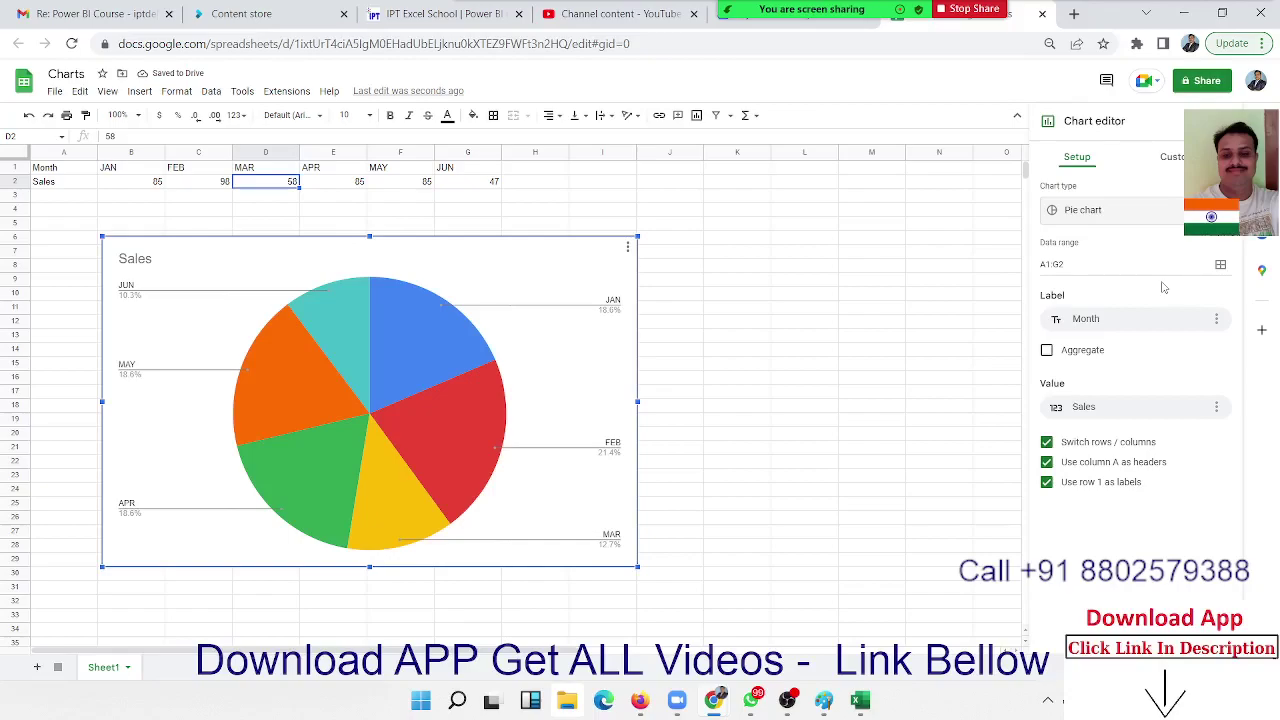
pyautogui.click(1117, 216)
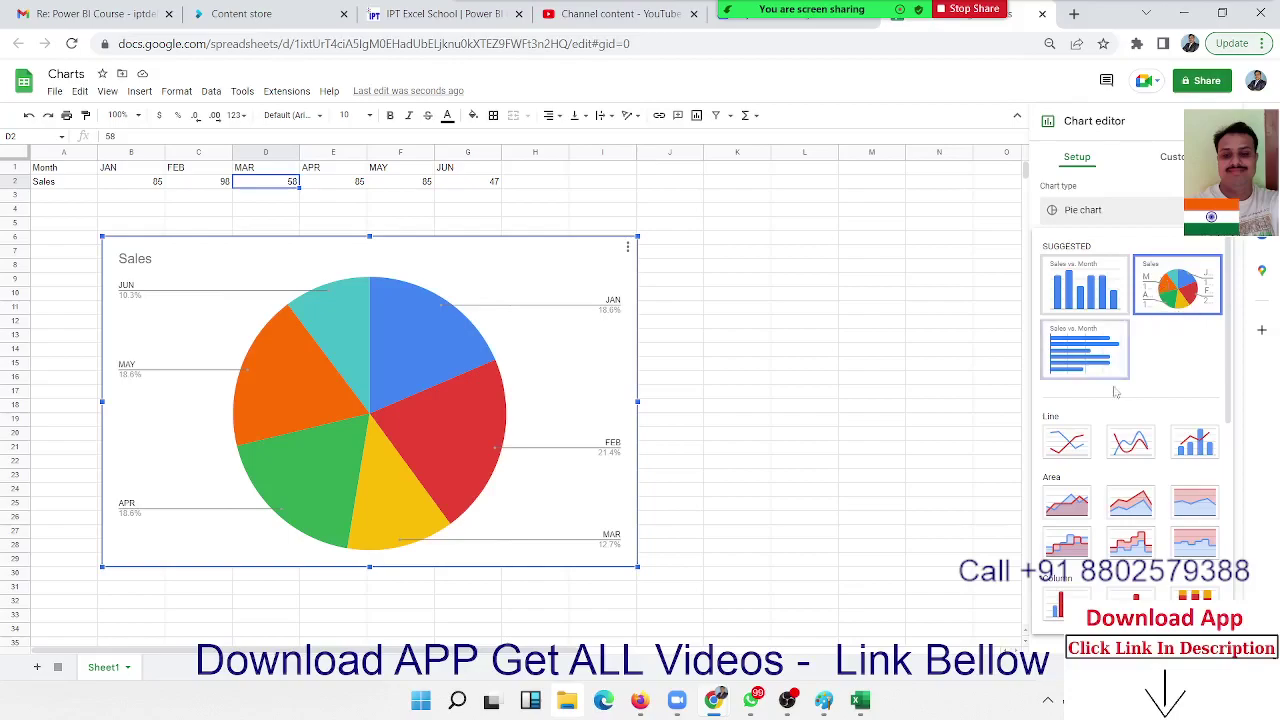
pyautogui.click(1067, 443)
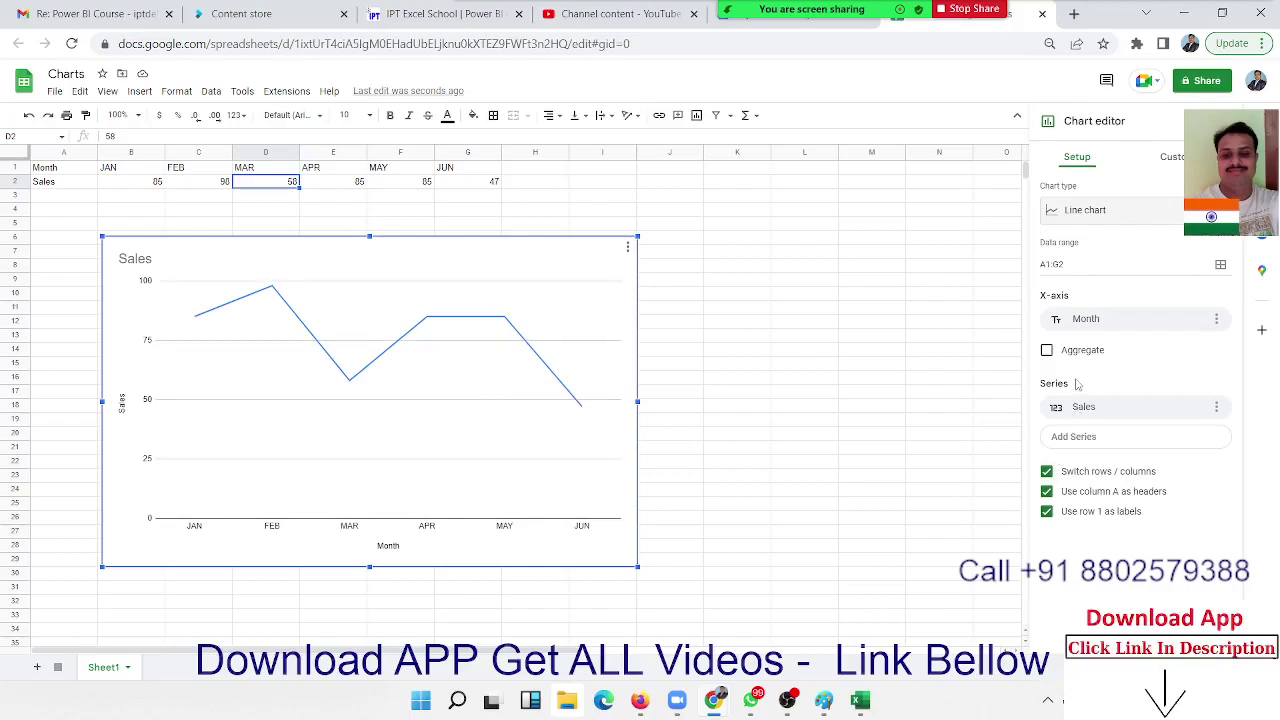
# - Try an area chart, then settle on the Column chart type
pyautogui.click(1087, 222)
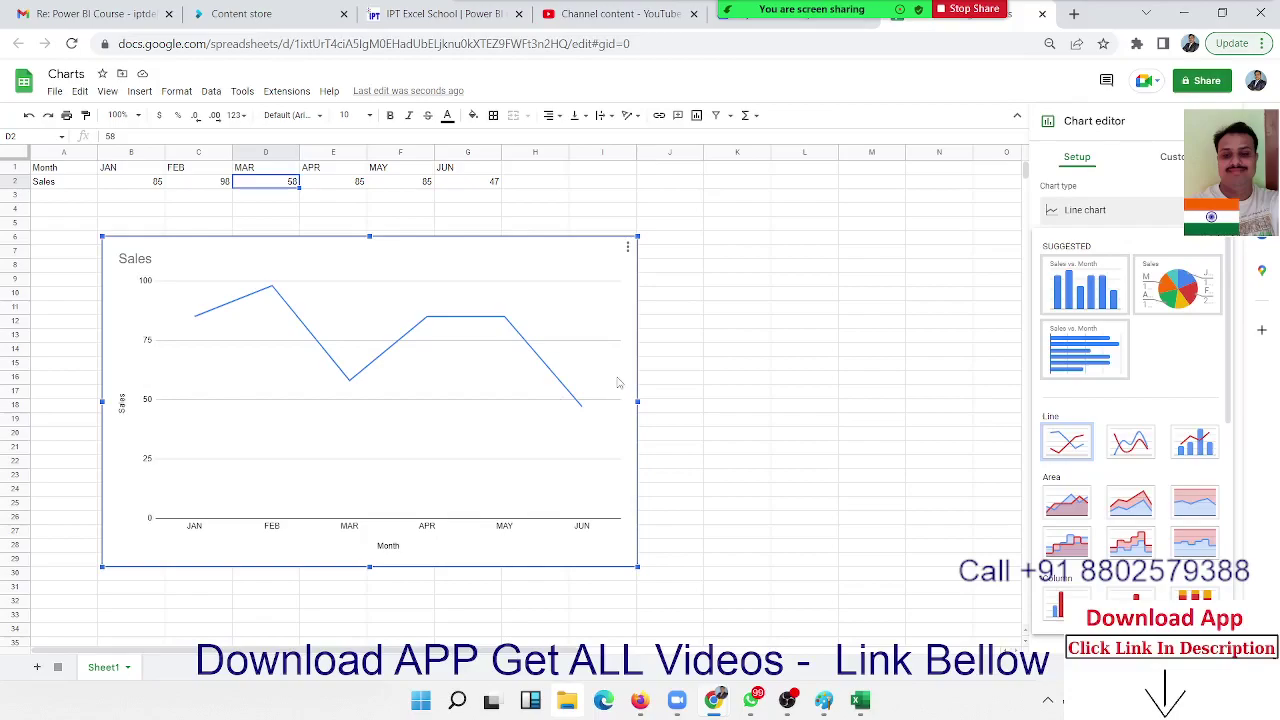
pyautogui.click(1084, 512)
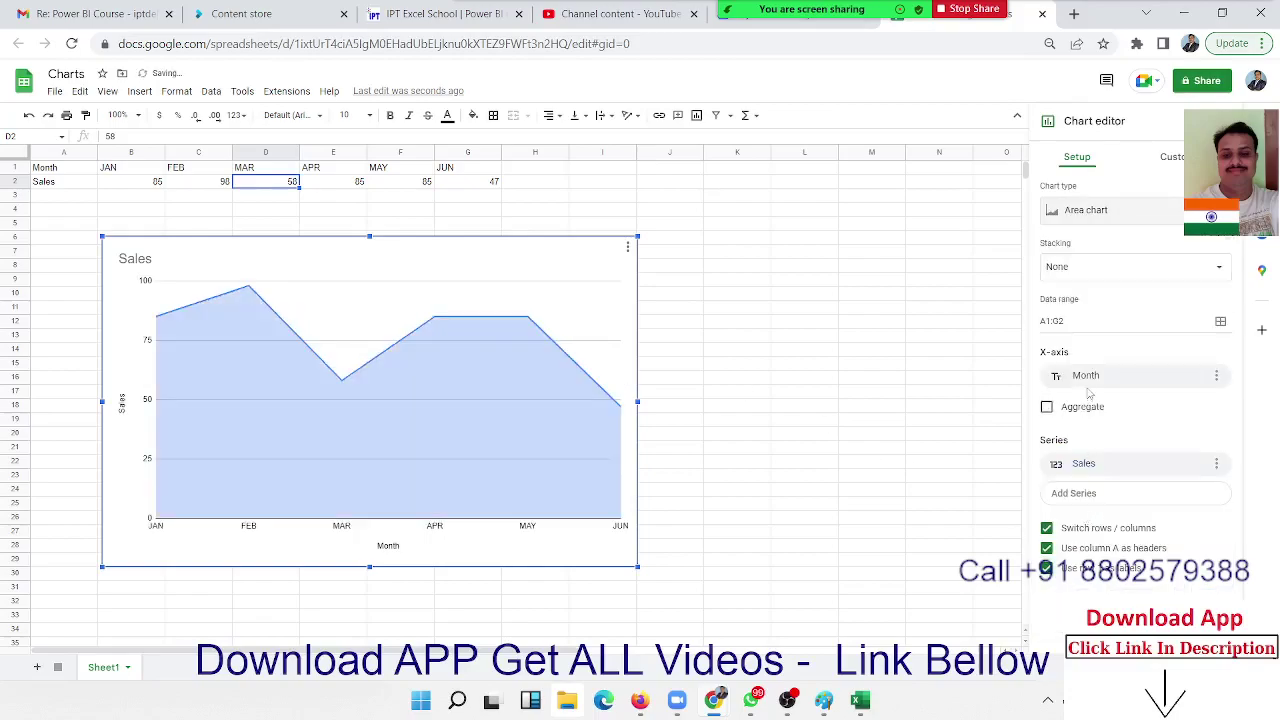
pyautogui.click(1085, 220)
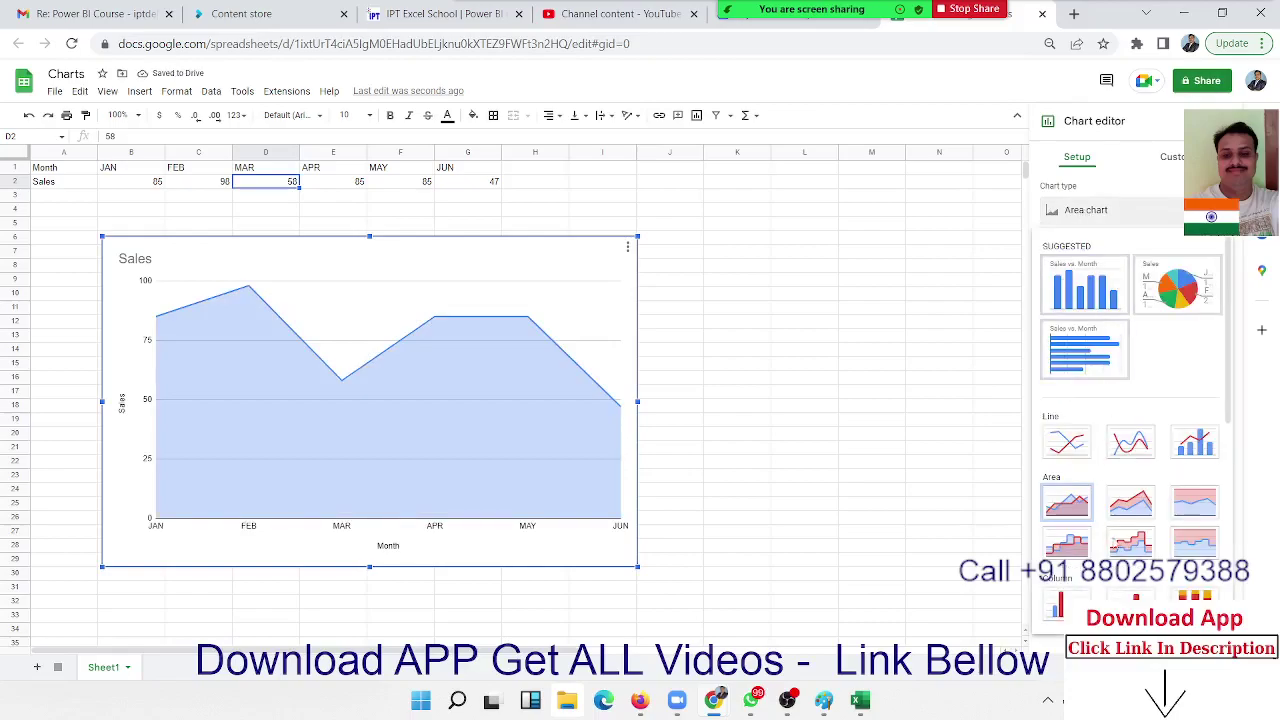
pyautogui.scroll(-3, 1126, 535)
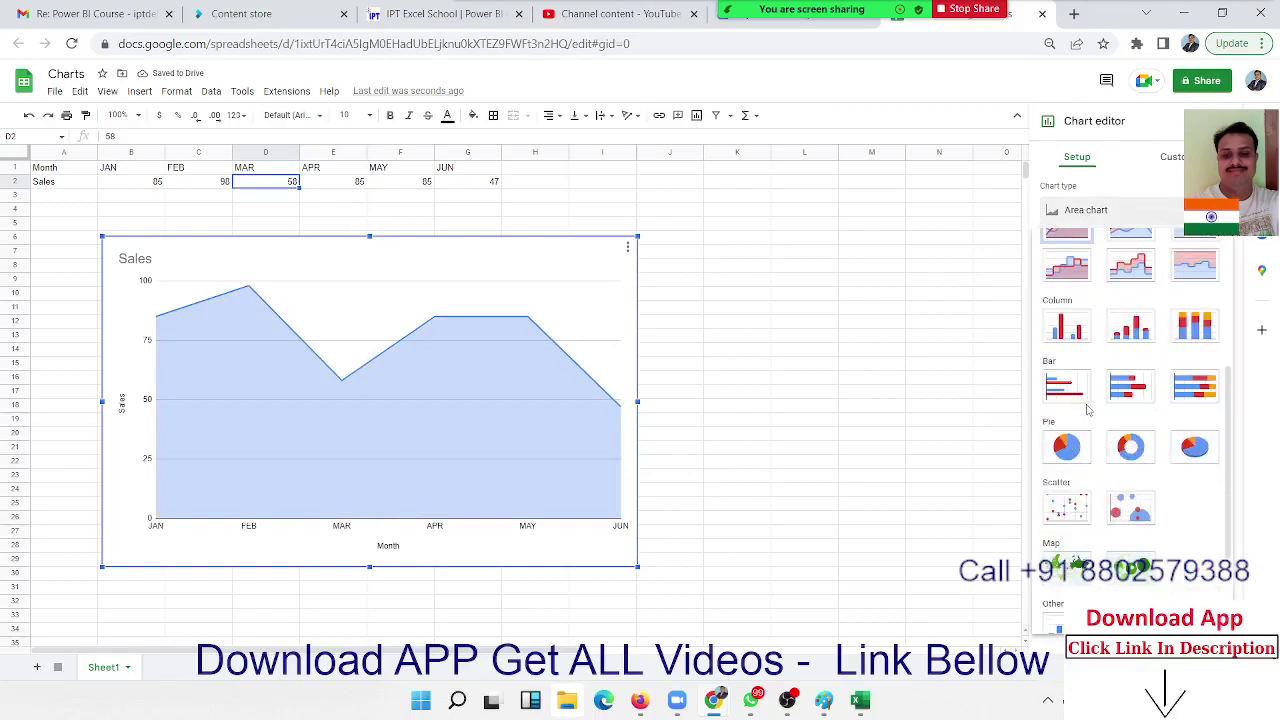
pyautogui.scroll(-3, 1119, 589)
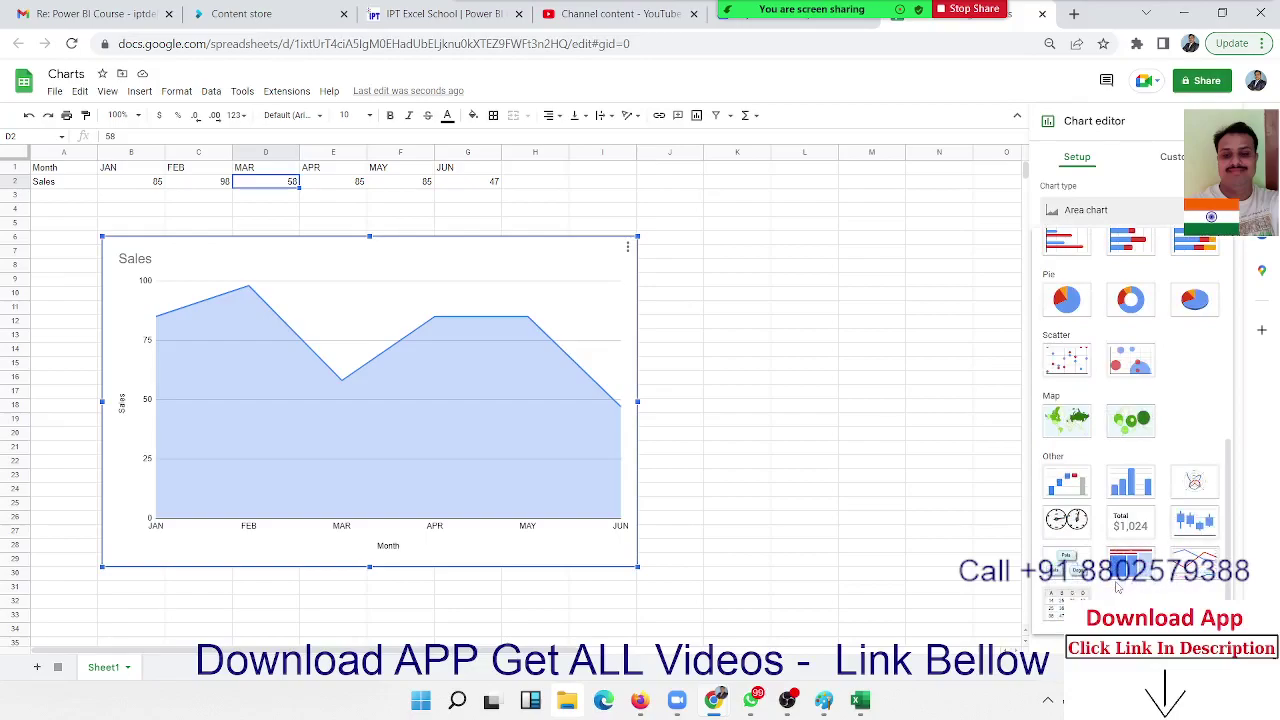
pyautogui.scroll(6, 1100, 470)
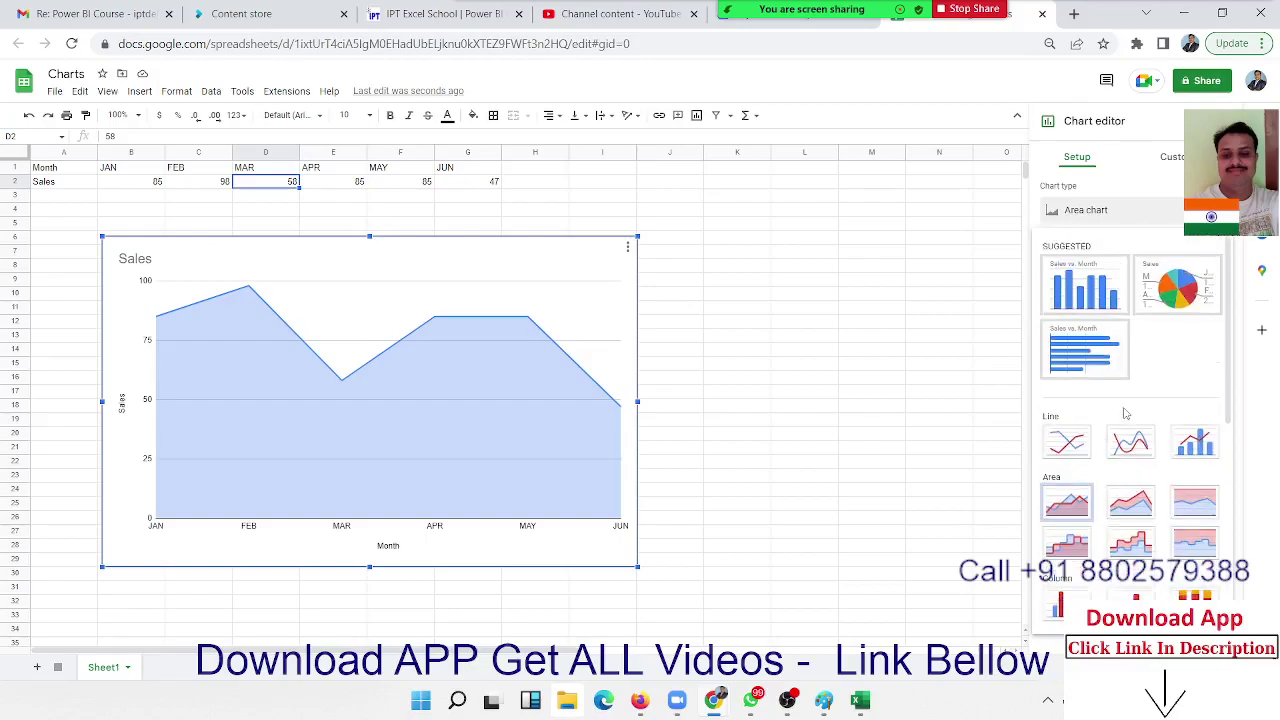
pyautogui.click(1088, 303)
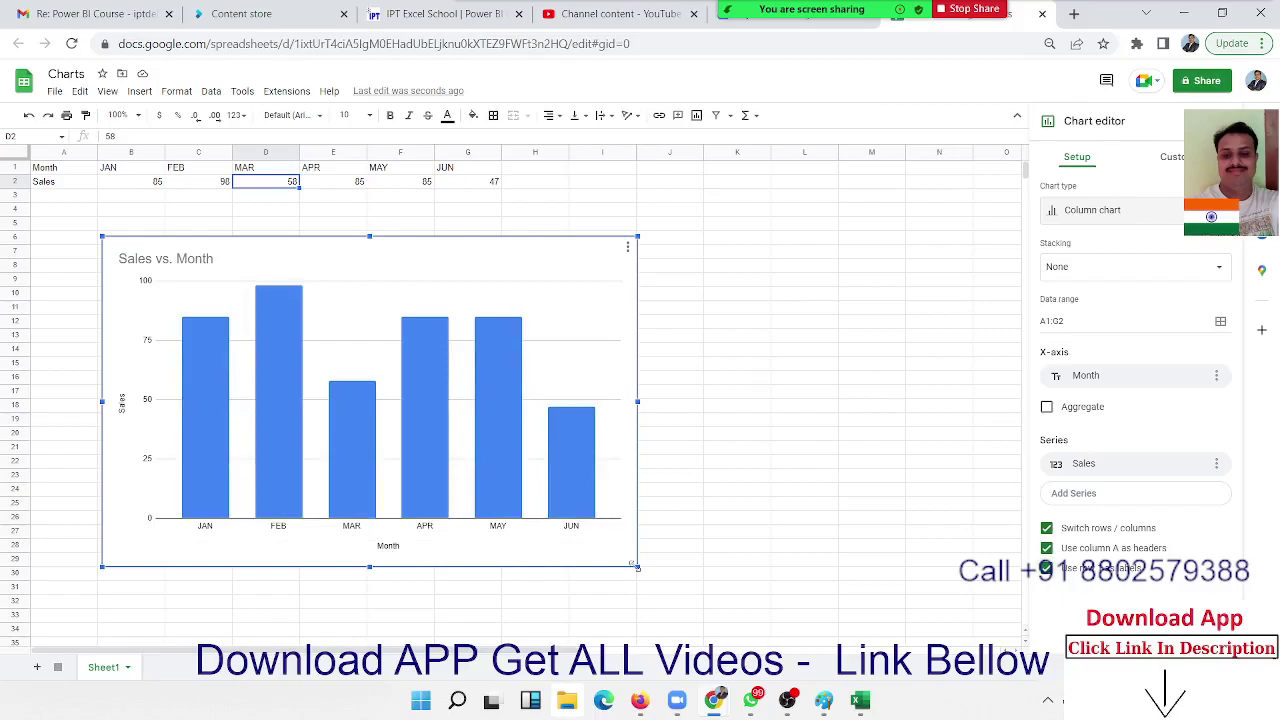
# - Close the editor, then resize and shift the chart up to sit right beneath the data table
pyautogui.click(679, 520)
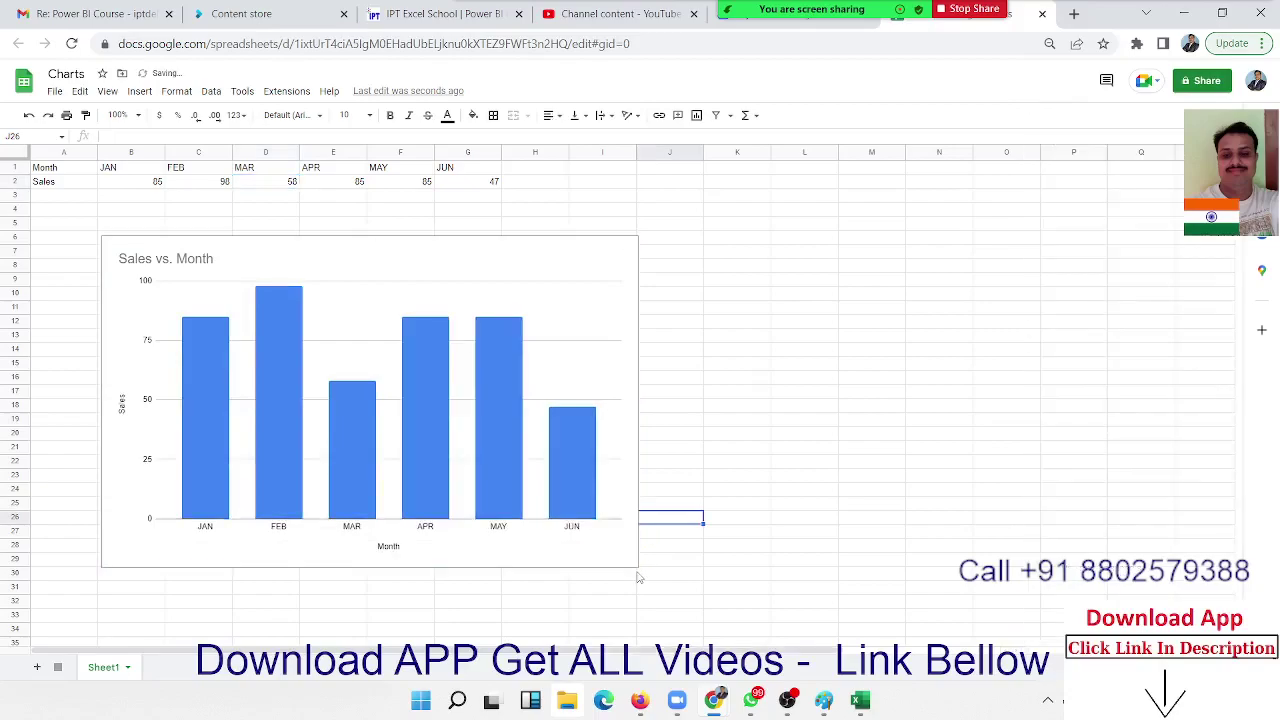
pyautogui.click(636, 568)
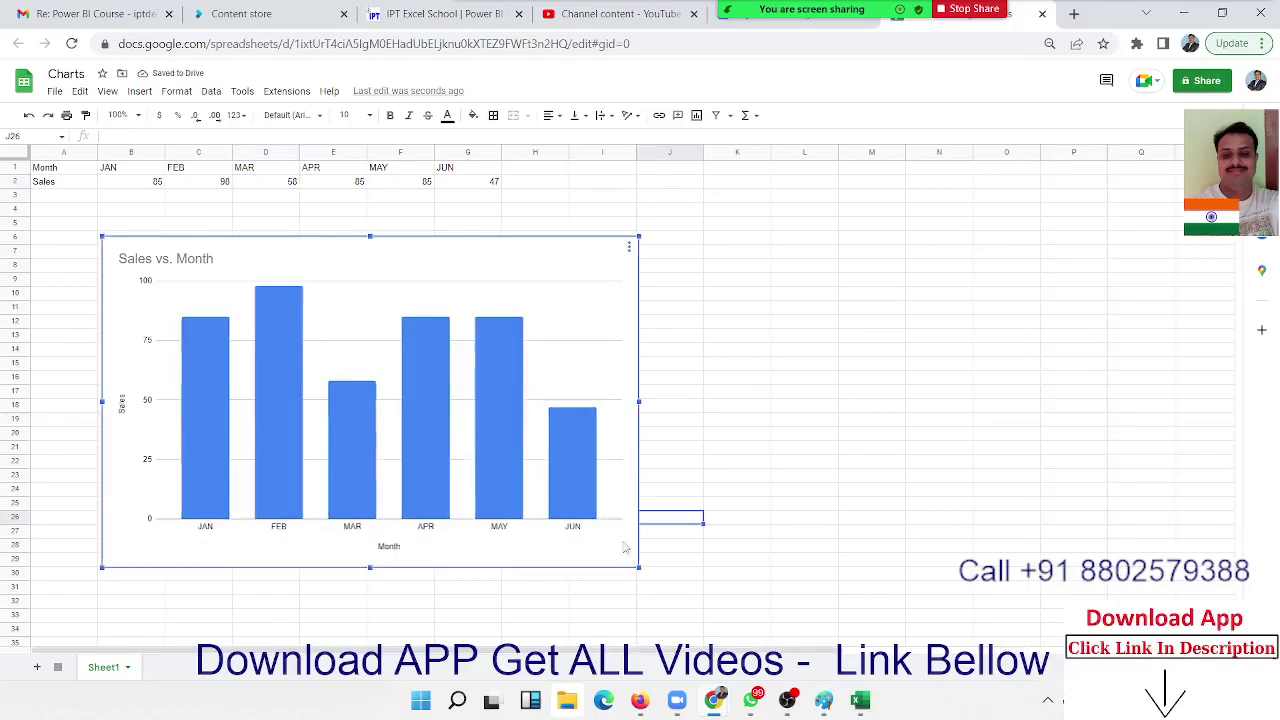
pyautogui.moveTo(636, 568)
pyautogui.mouseDown()
pyautogui.moveTo(357, 376)
pyautogui.moveTo(621, 540)
pyautogui.mouseUp()
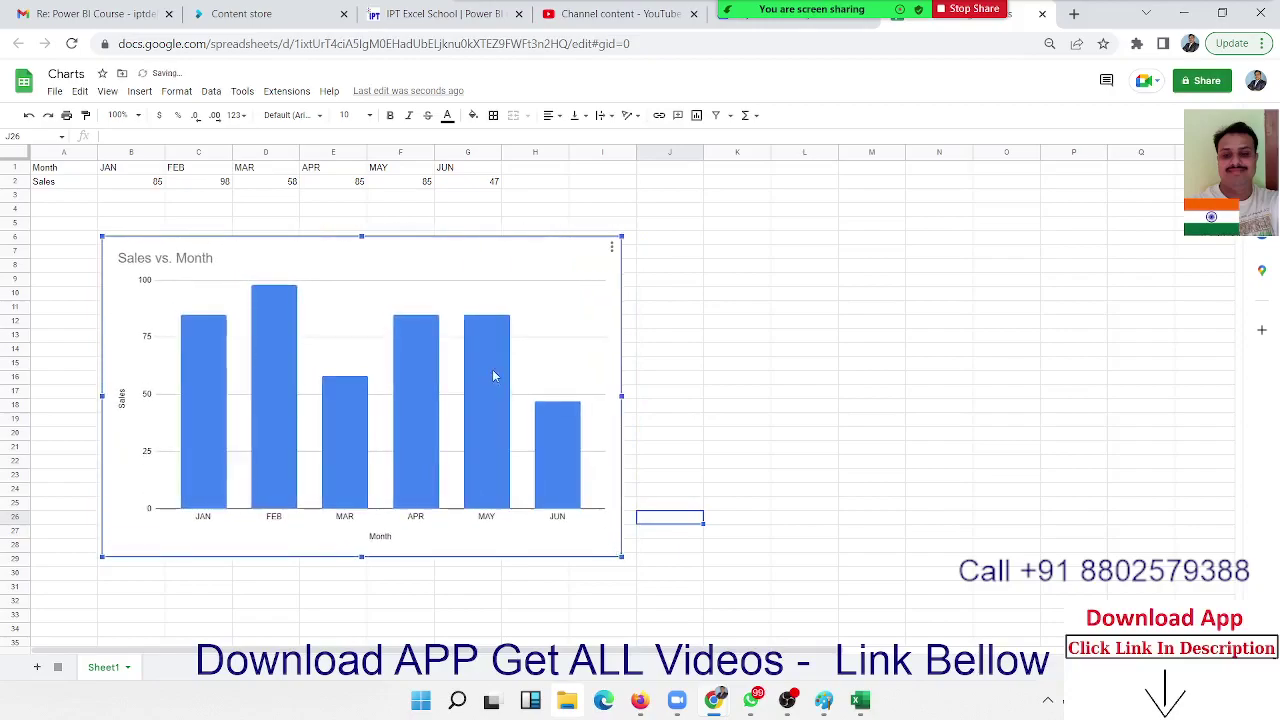
pyautogui.moveTo(452, 246)
pyautogui.mouseDown()
pyautogui.moveTo(882, 256)
pyautogui.moveTo(448, 258)
pyautogui.mouseUp()
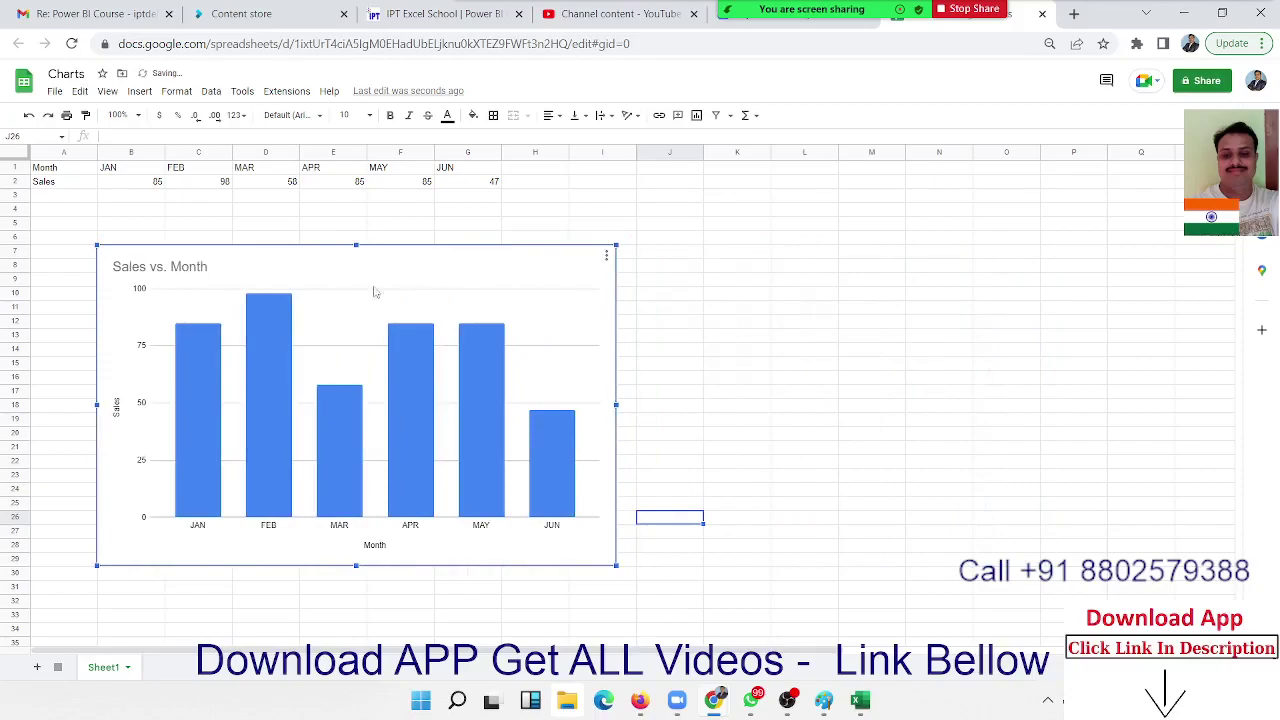
pyautogui.moveTo(108, 568); pyautogui.dragTo(92, 578)
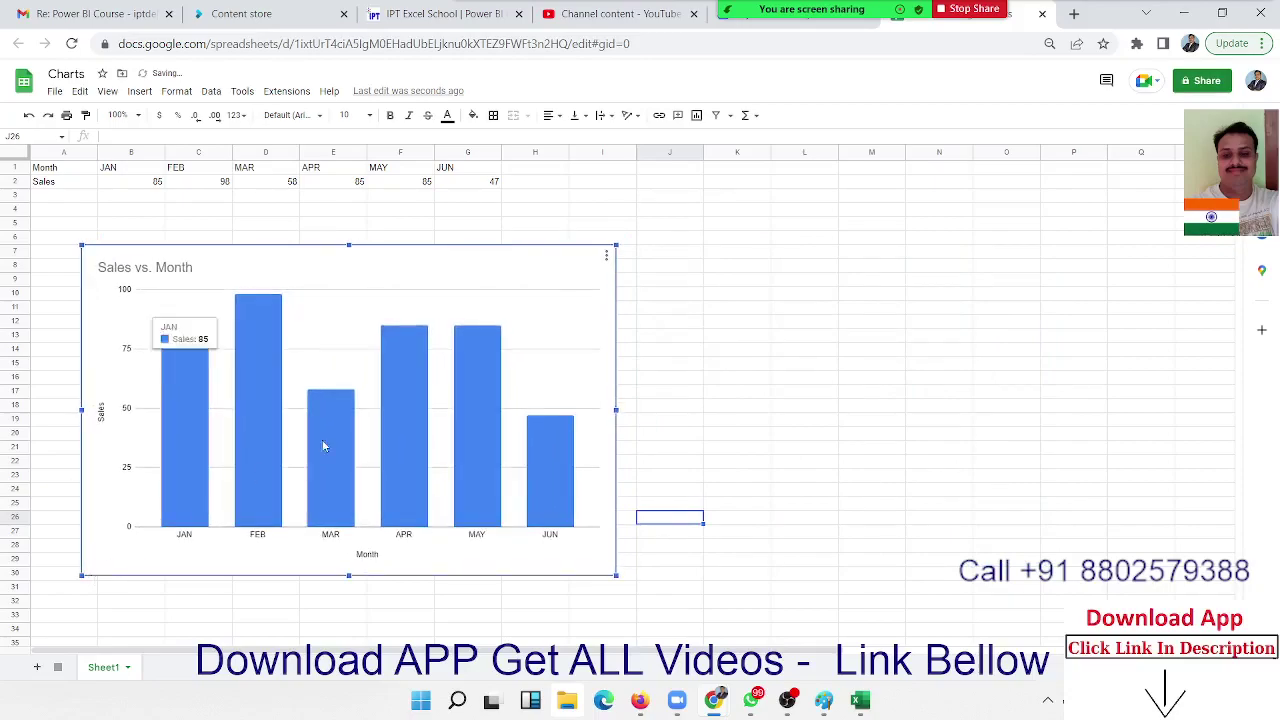
pyautogui.moveTo(494, 257); pyautogui.dragTo(491, 232)
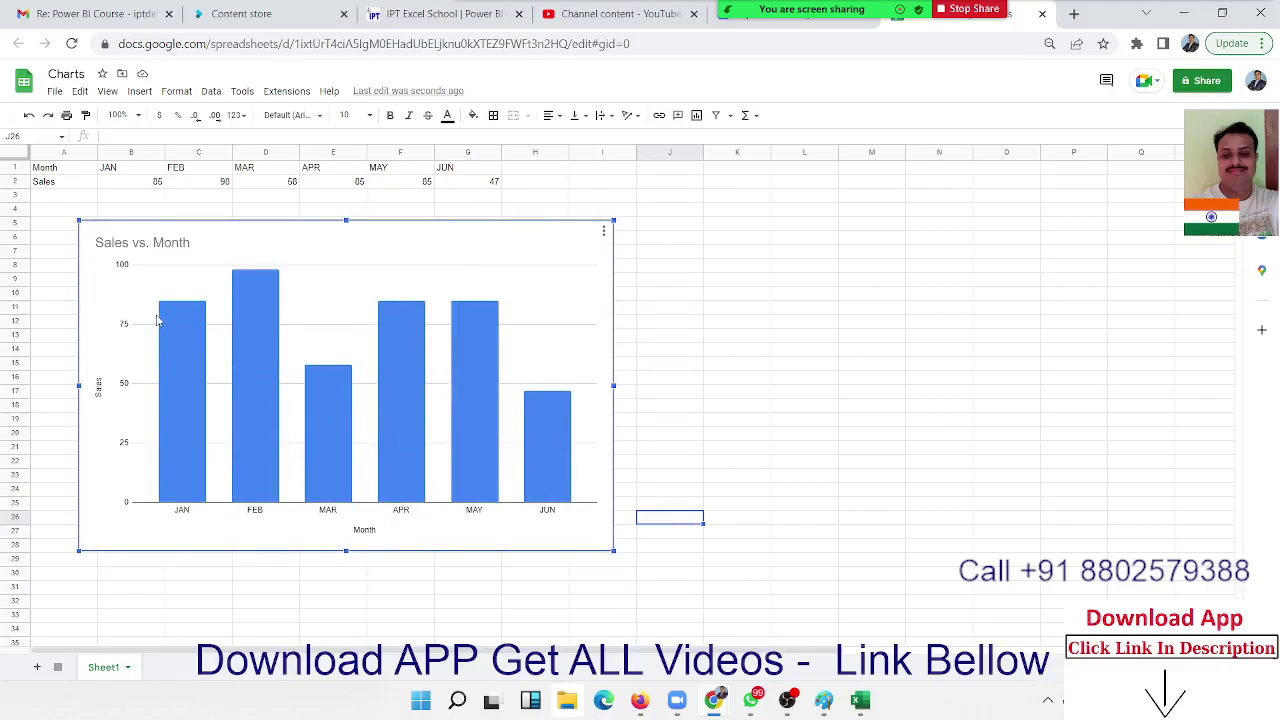
pyautogui.moveTo(190, 330)
# - Open the chart's three-dot options menu, showing Alt text and the PNG/PDF/SVG download choices
pyautogui.moveTo(263, 355)
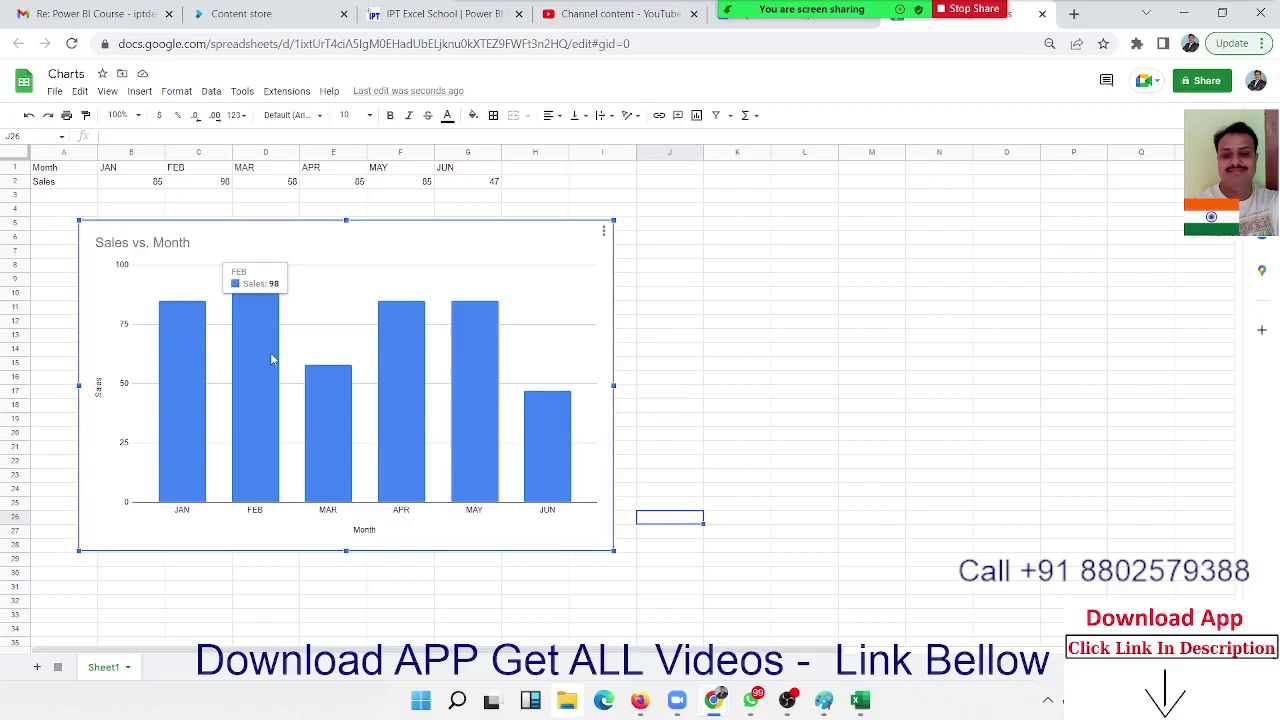
pyautogui.click(604, 235)
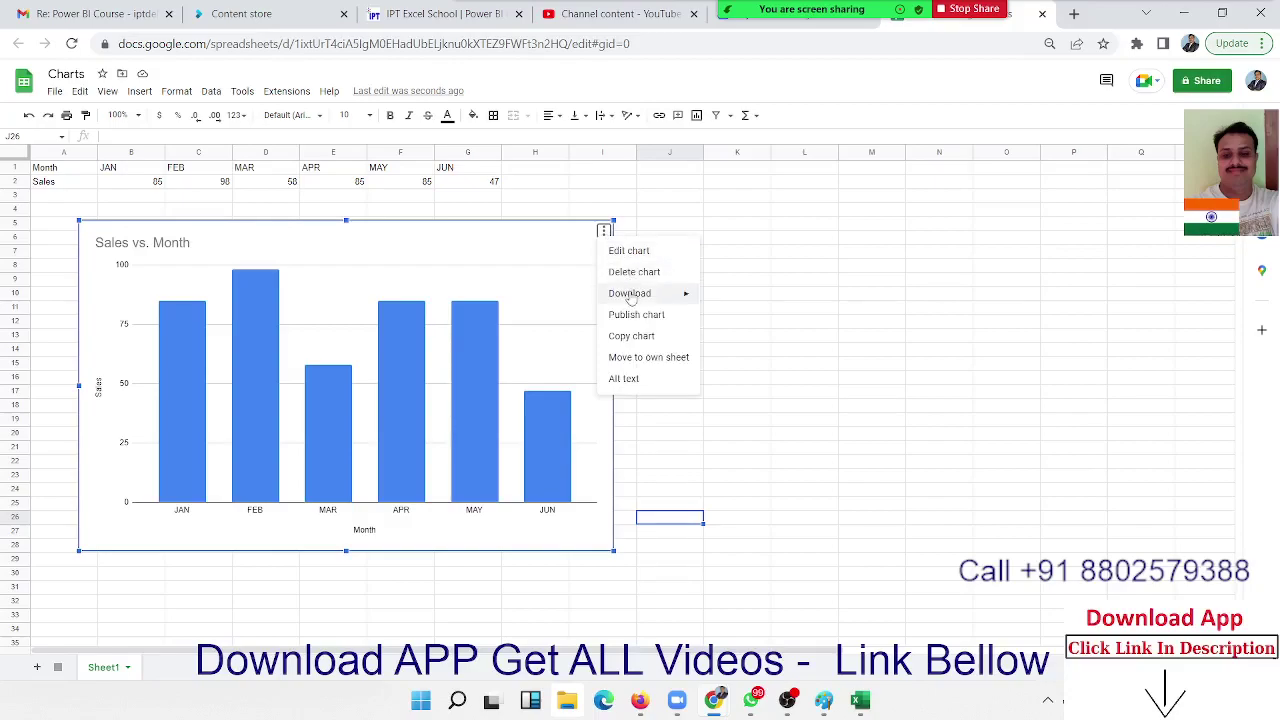
pyautogui.moveTo(646, 294)
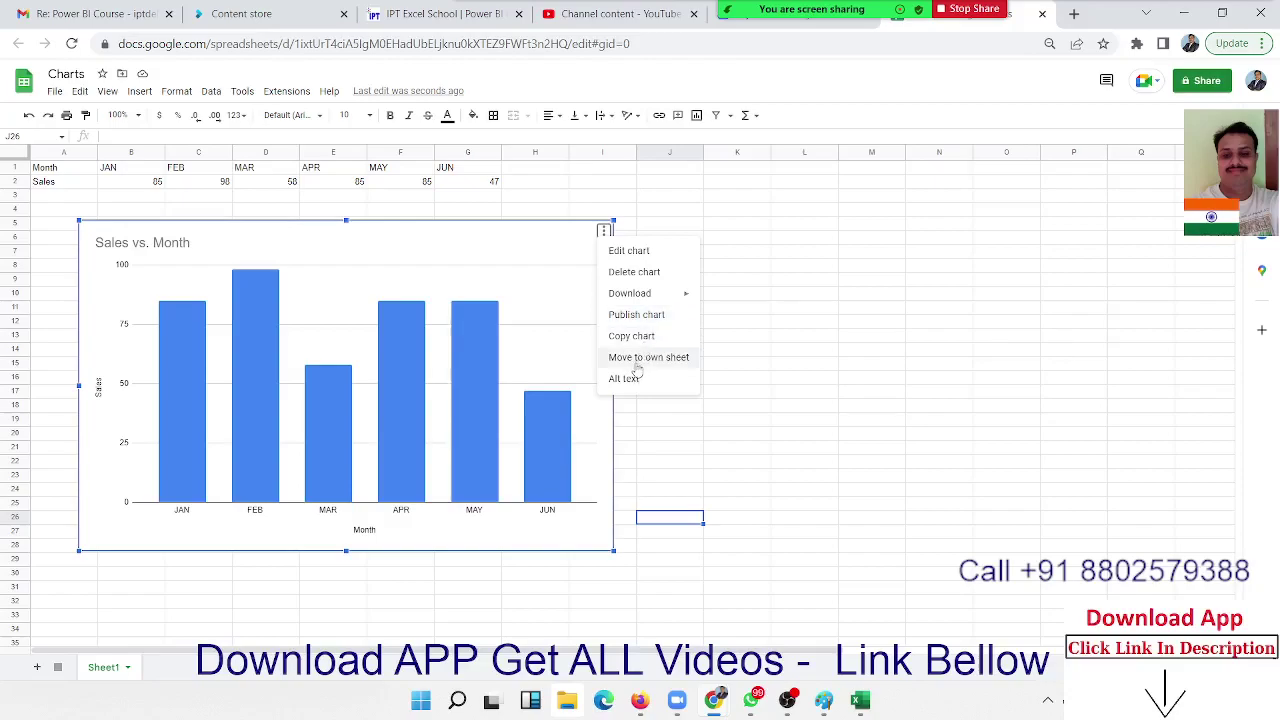
# - Open Alt text, leave the Description empty, close the dialog and reselect the chart
pyautogui.click(637, 383)
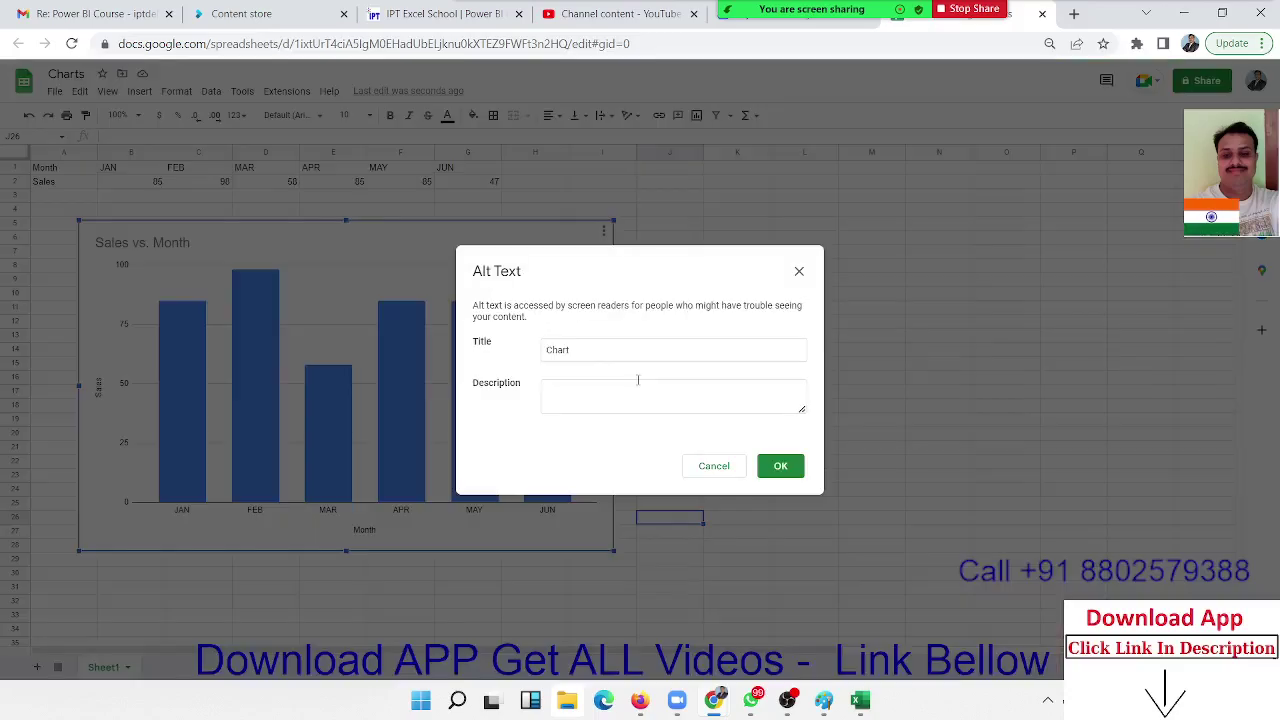
pyautogui.click(564, 392)
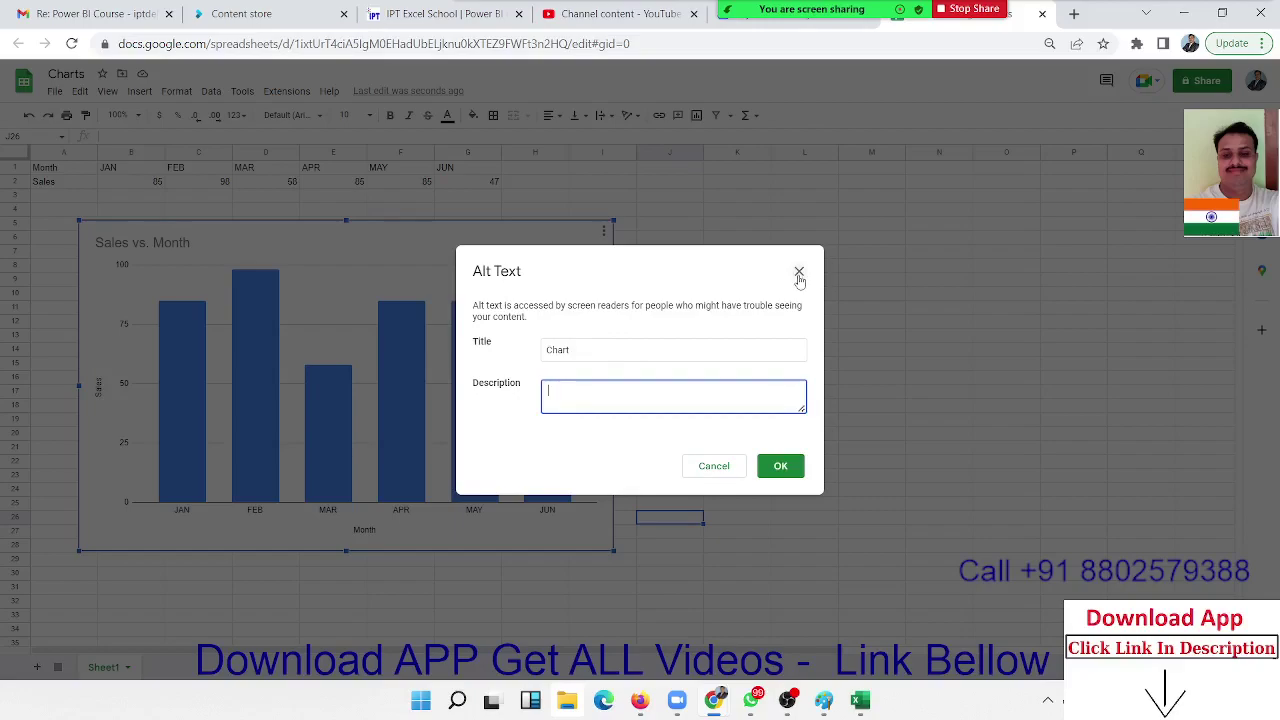
pyautogui.click(799, 273)
pyautogui.click(557, 245)
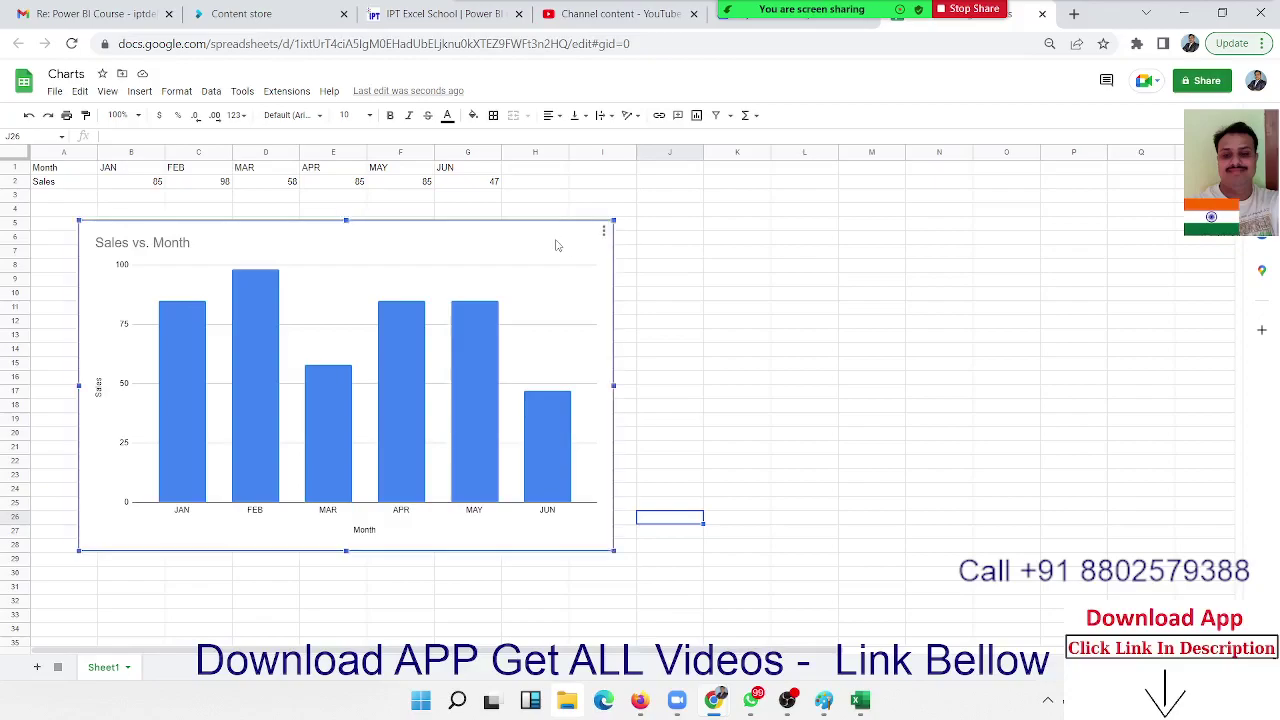
# - Reopen the chart editor and review the Setup tab's chart type, leaving it unchanged
pyautogui.doubleClick(557, 245)
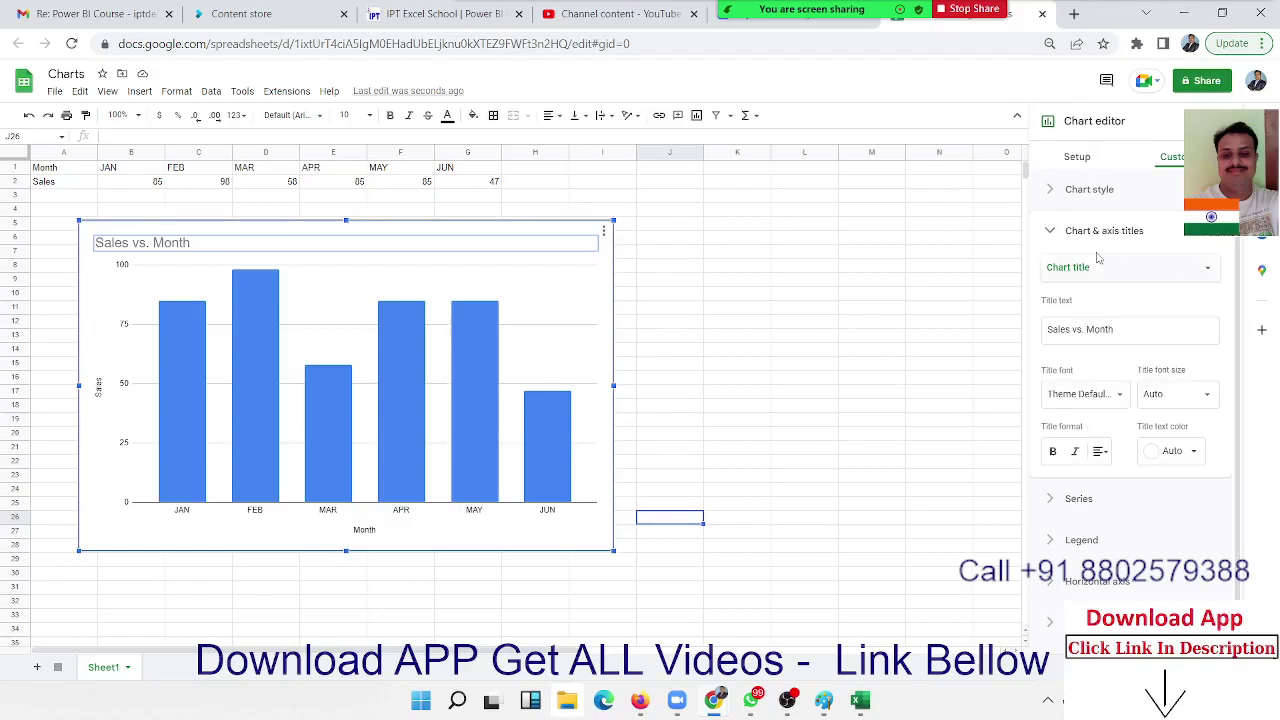
pyautogui.click(1076, 167)
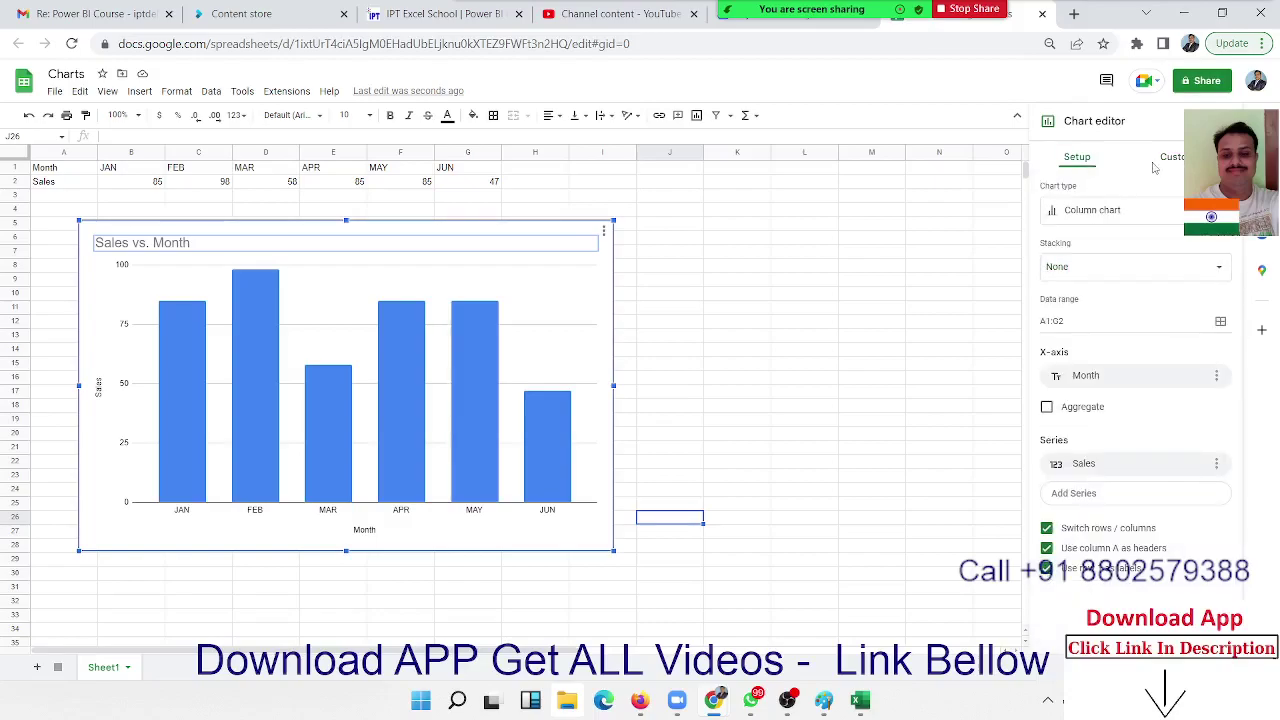
pyautogui.click(1179, 163)
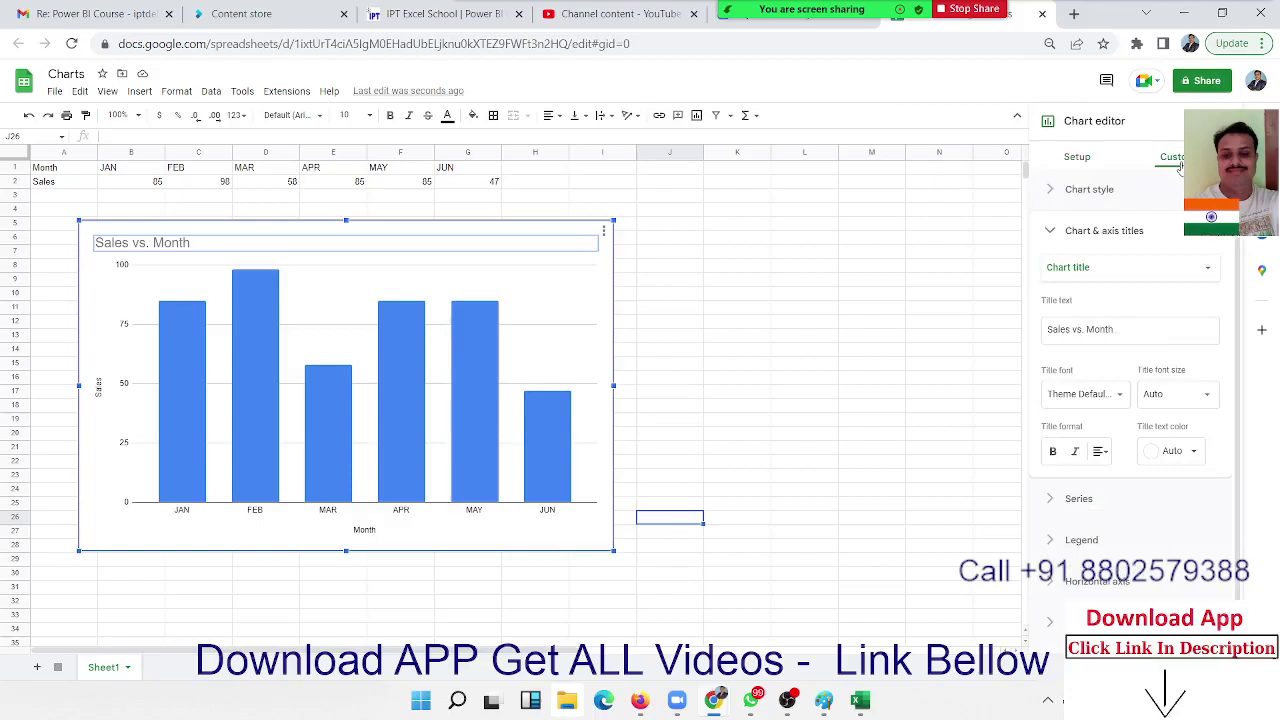
pyautogui.click(1088, 162)
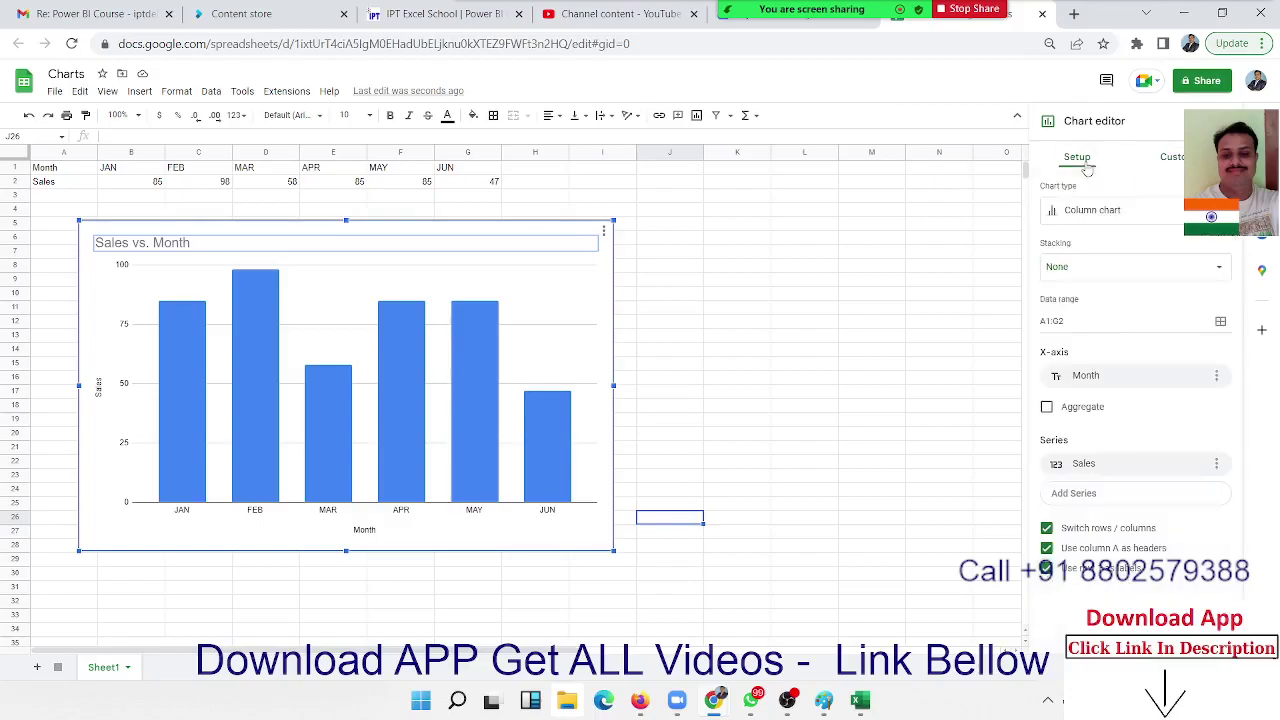
pyautogui.click(1090, 214)
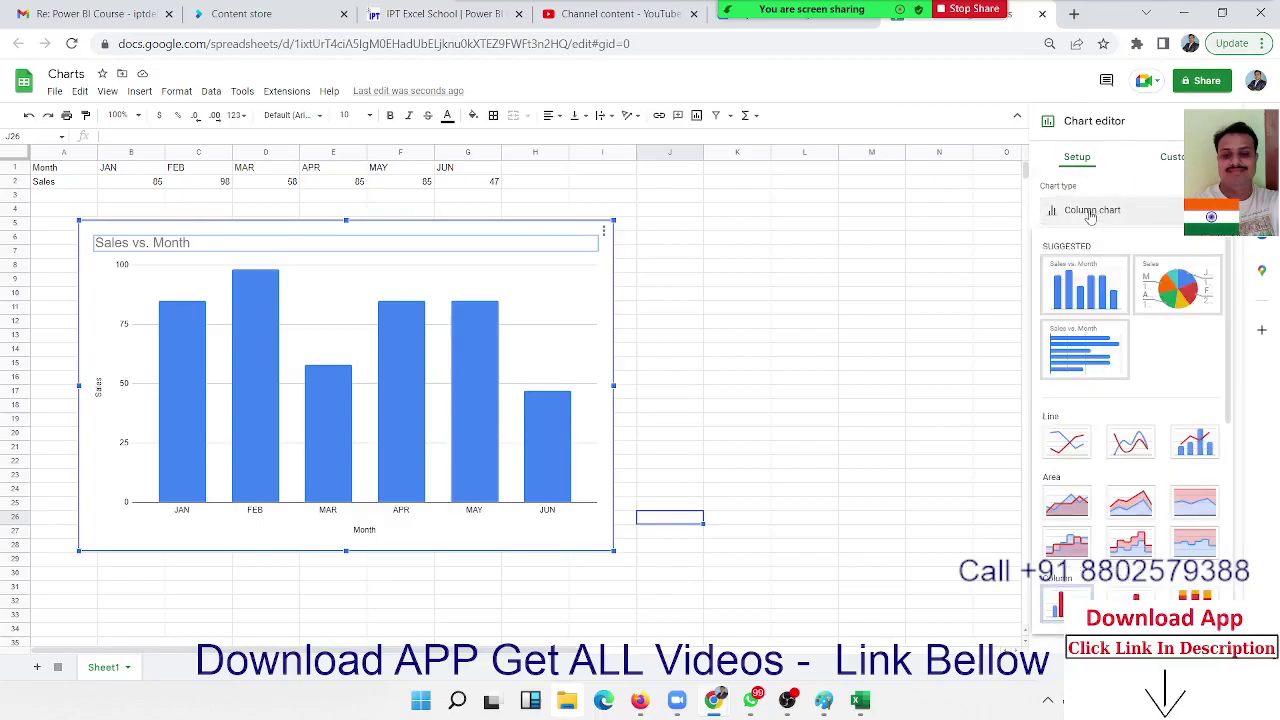
pyautogui.click(1090, 214)
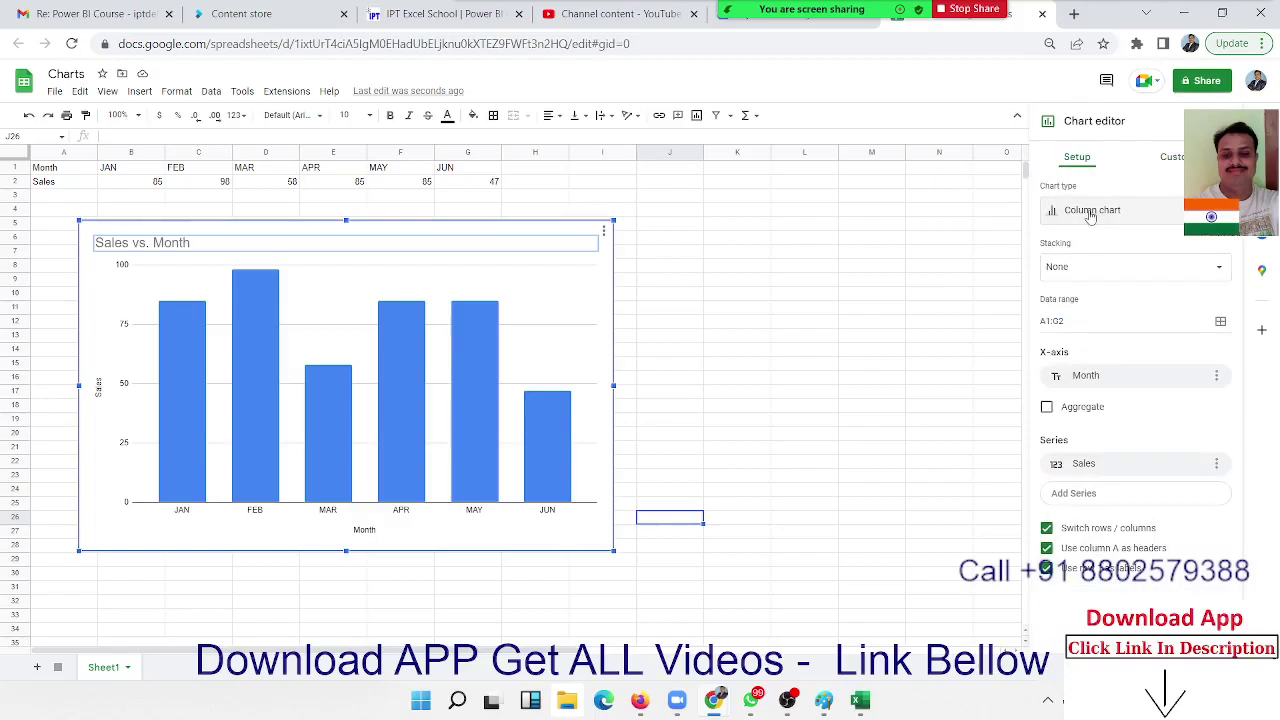
# - Try 100% and Standard stacking, then set the chart's stacking to None
pyautogui.click(1068, 268)
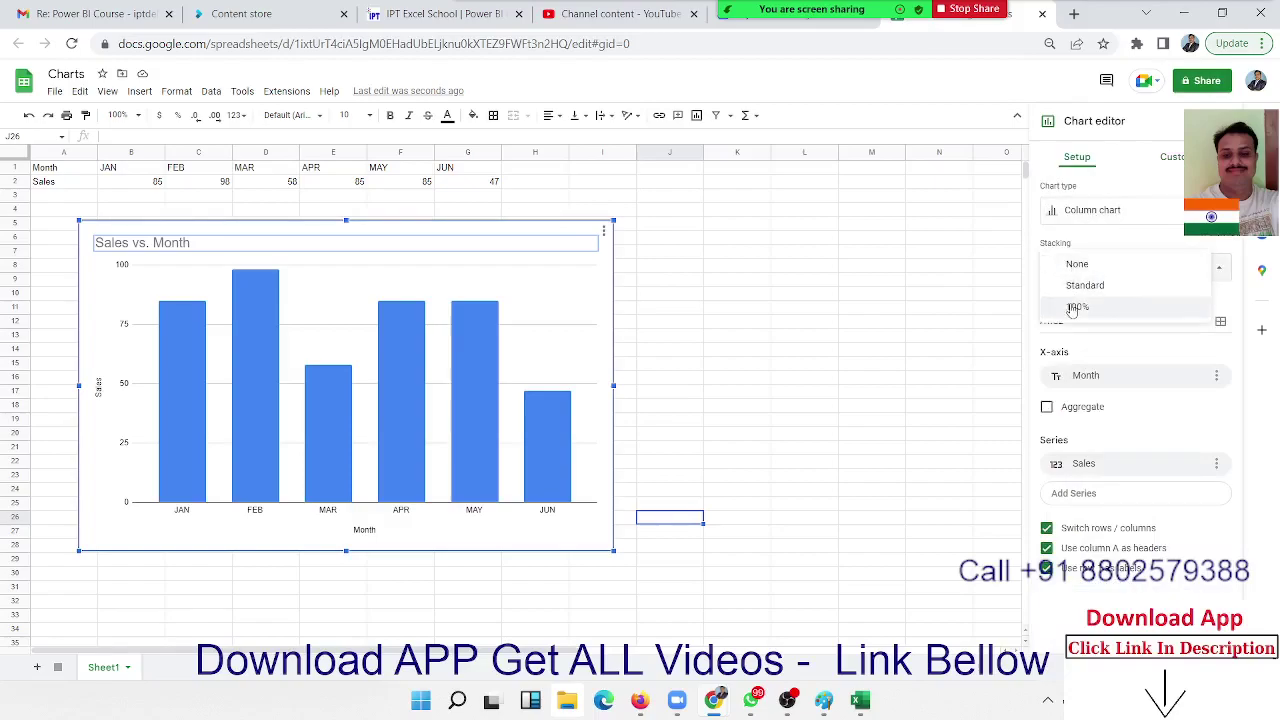
pyautogui.click(1072, 309)
pyautogui.click(1078, 266)
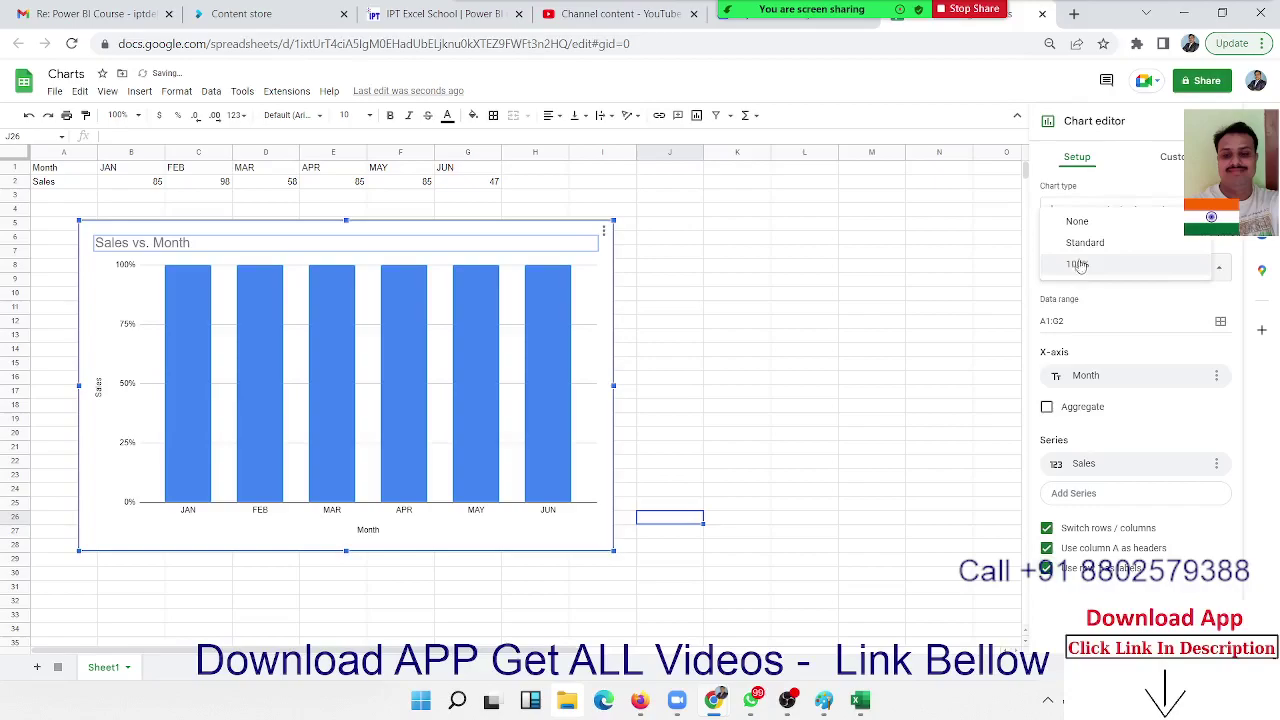
pyautogui.click(1085, 243)
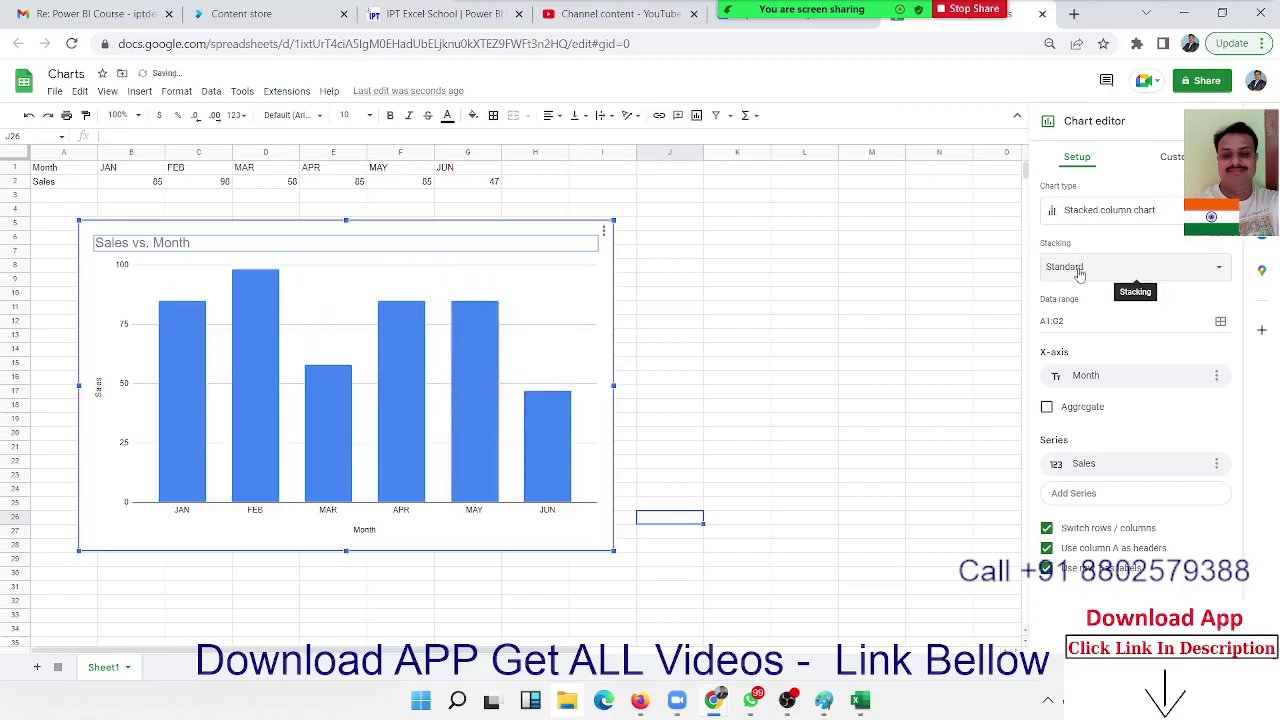
pyautogui.click(1080, 268)
pyautogui.click(1080, 248)
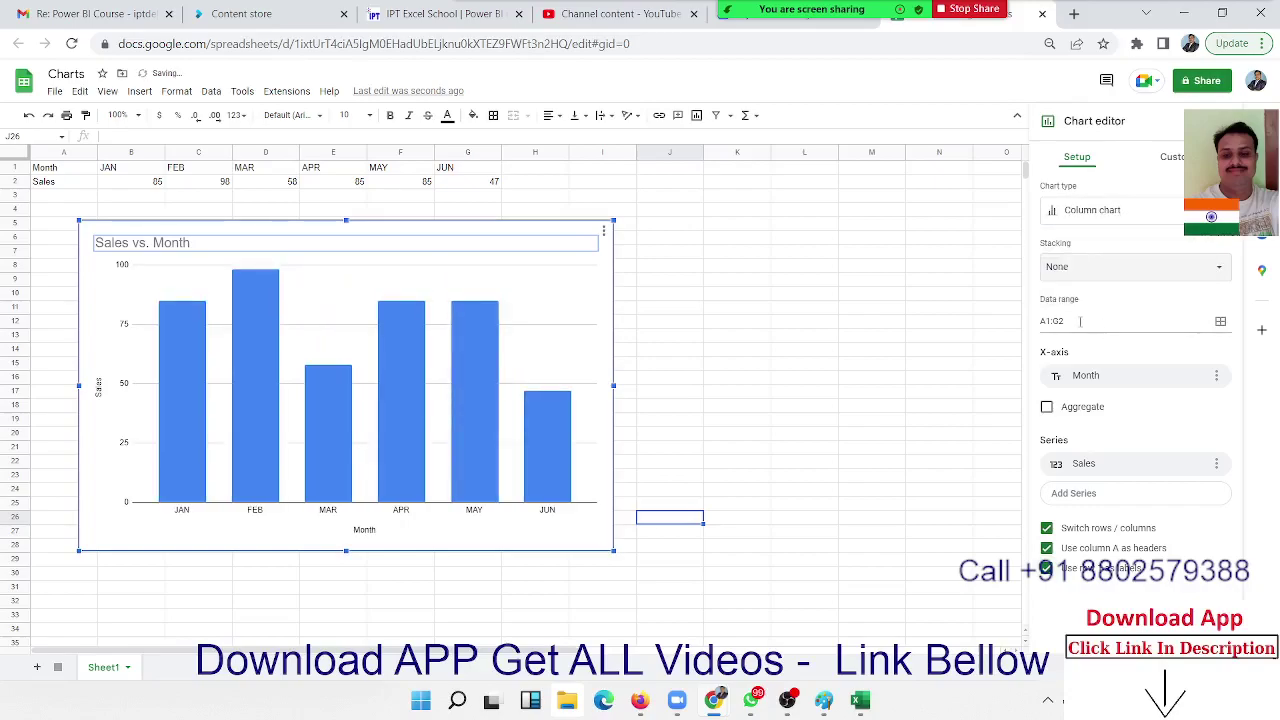
pyautogui.click(1097, 377)
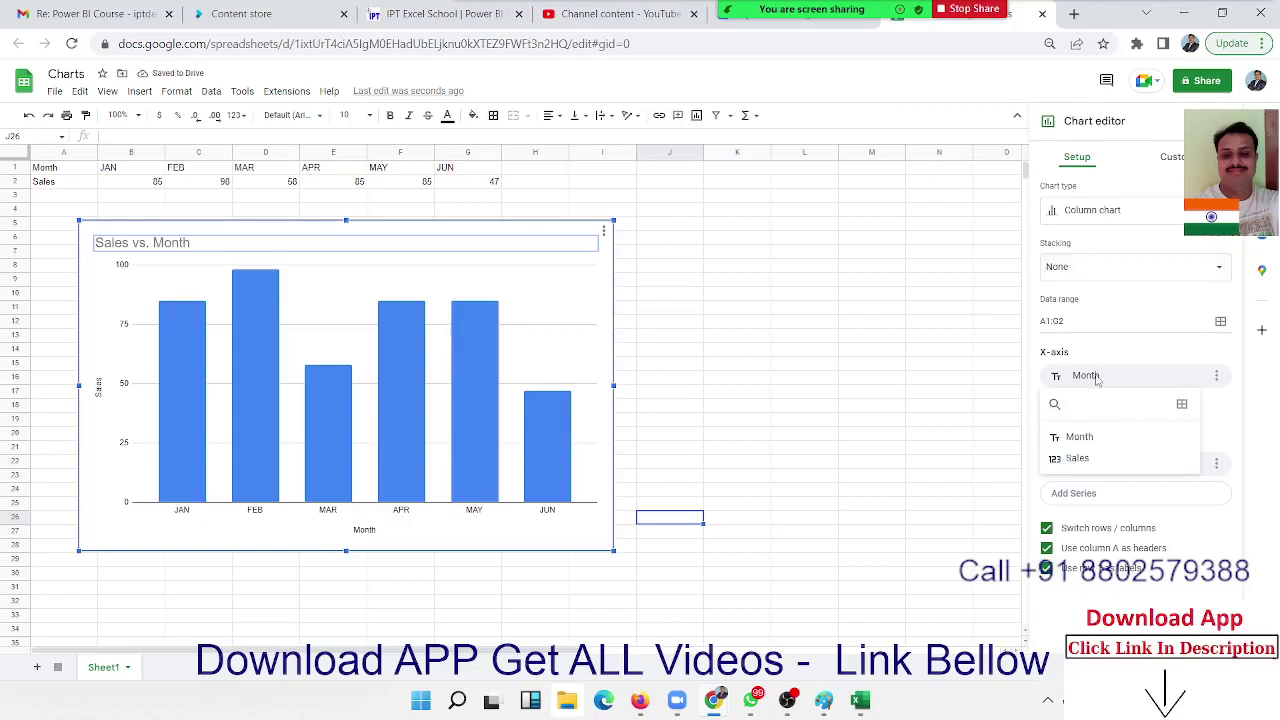
pyautogui.click(1097, 377)
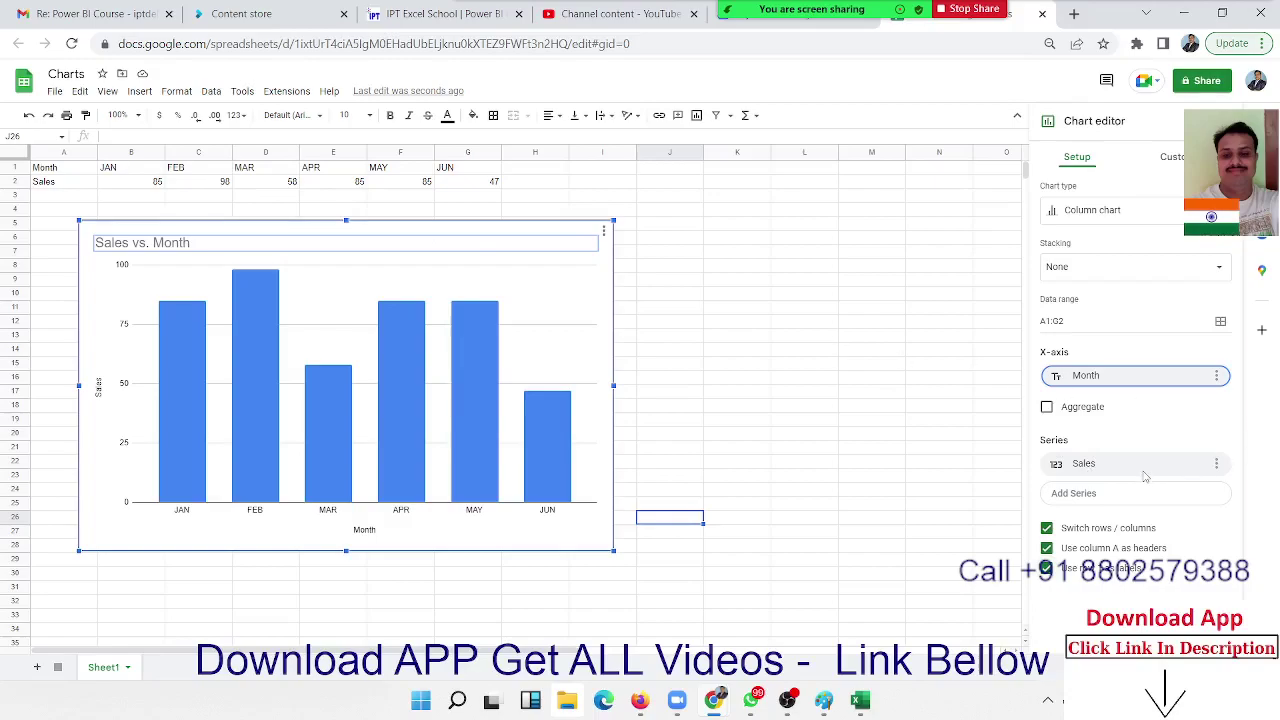
pyautogui.click(1217, 464)
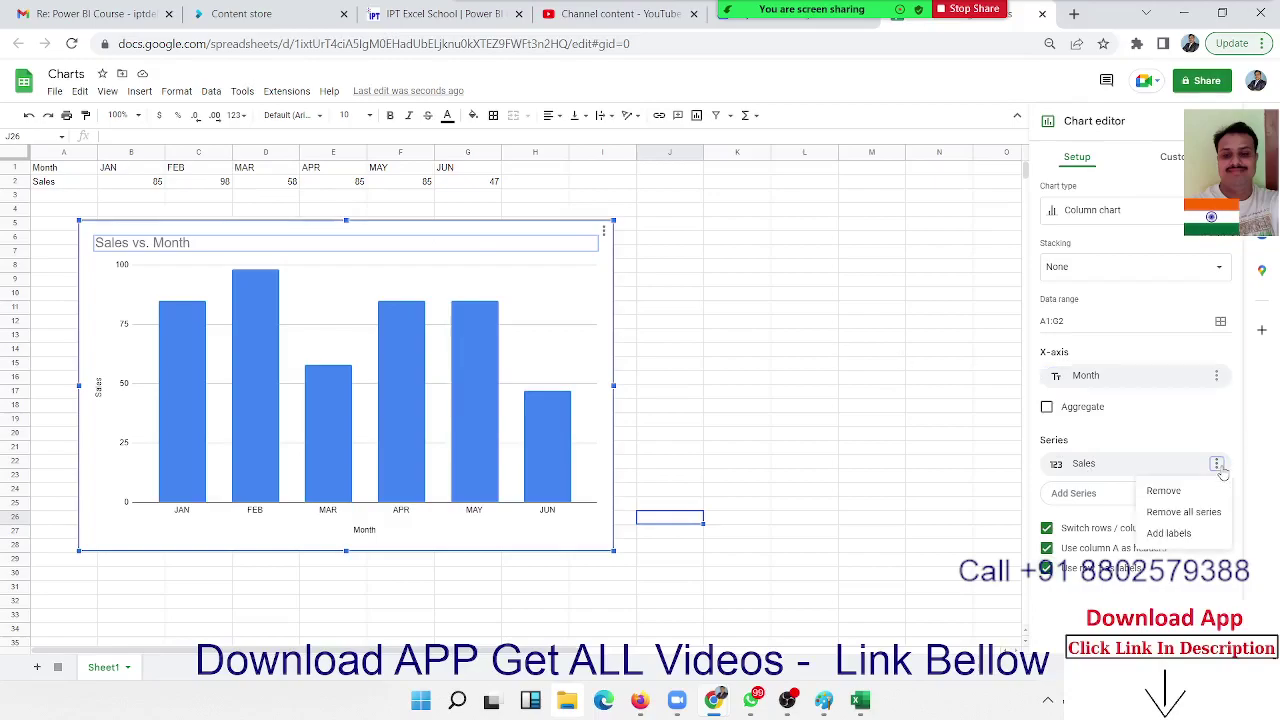
pyautogui.click(1102, 468)
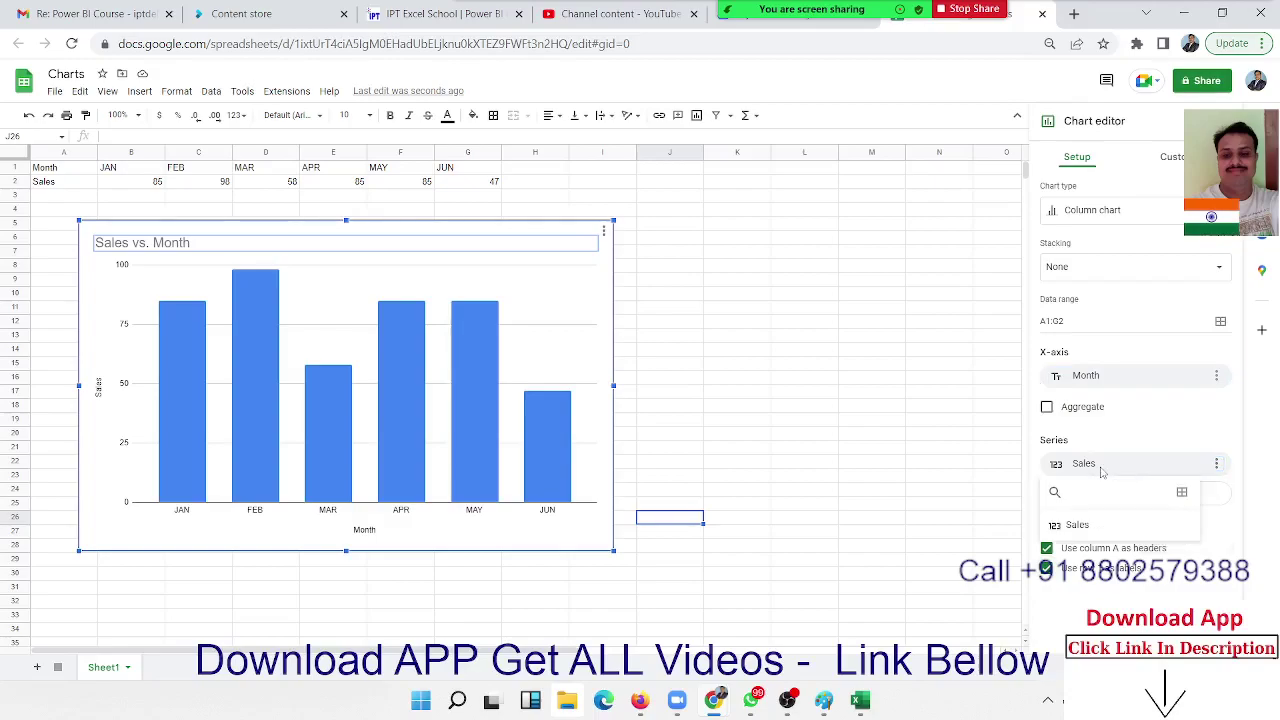
pyautogui.click(1073, 532)
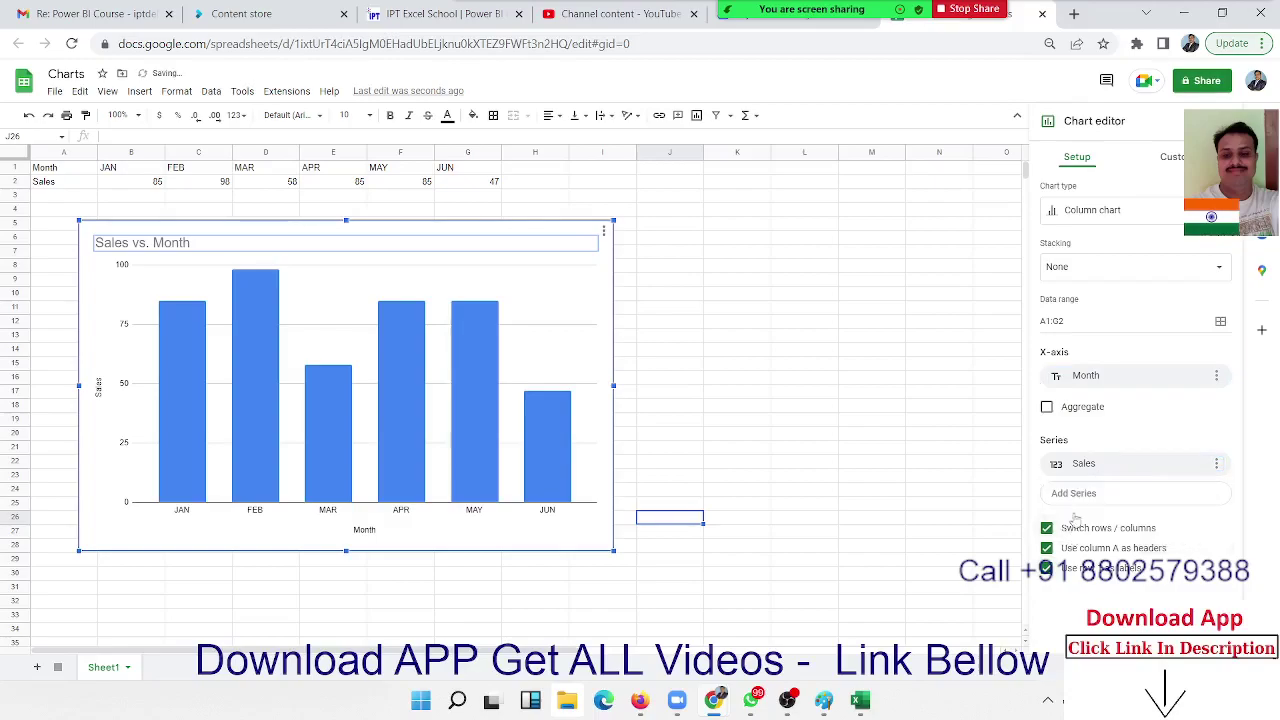
pyautogui.click(1097, 467)
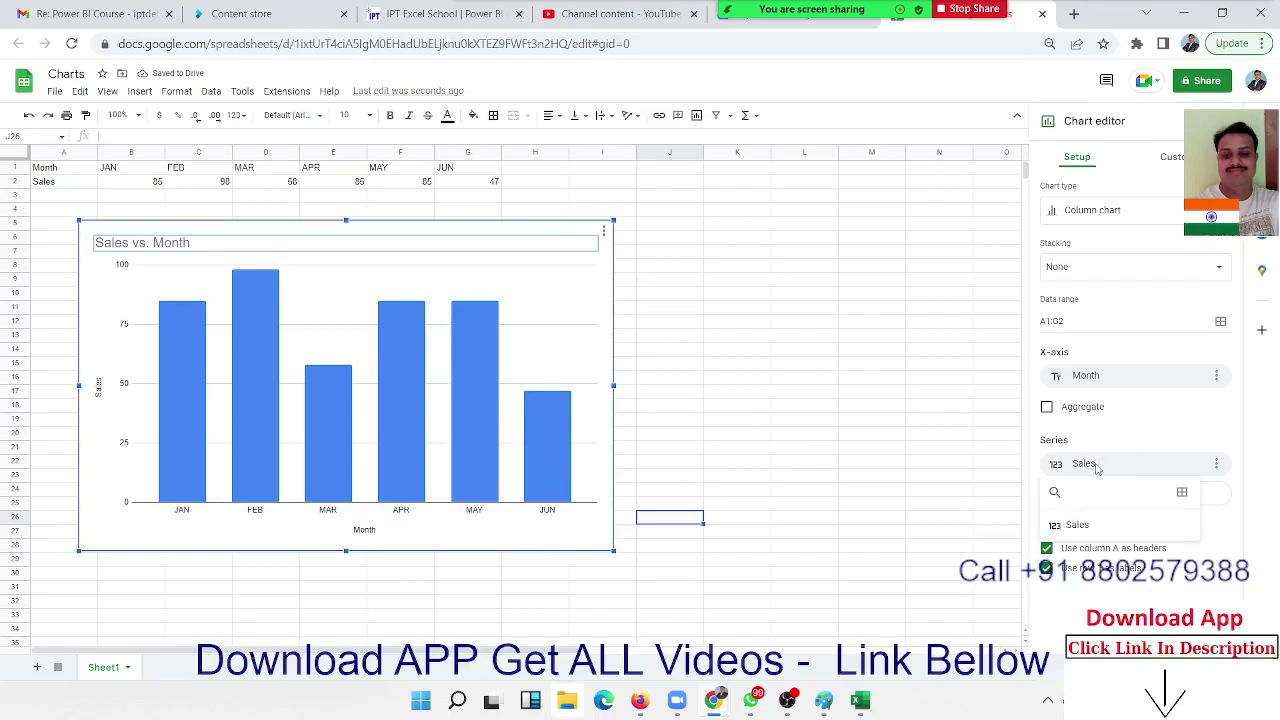
pyautogui.click(1117, 440)
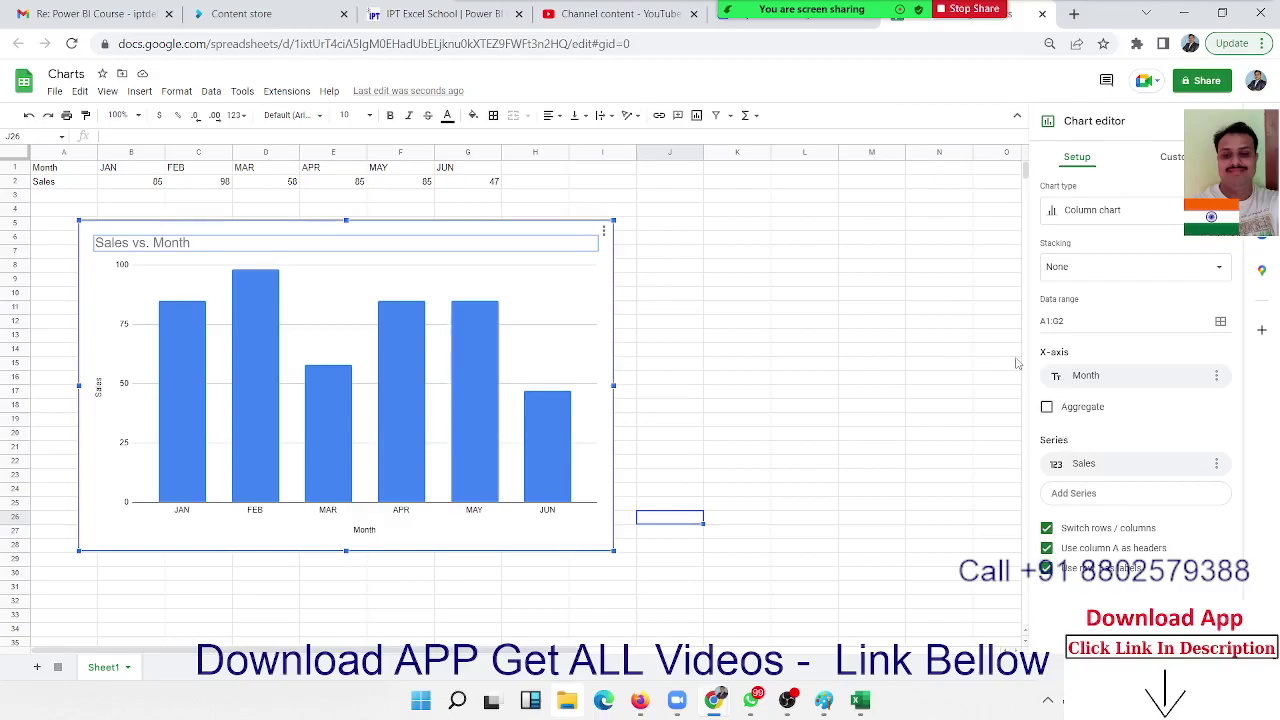
pyautogui.click(1126, 530)
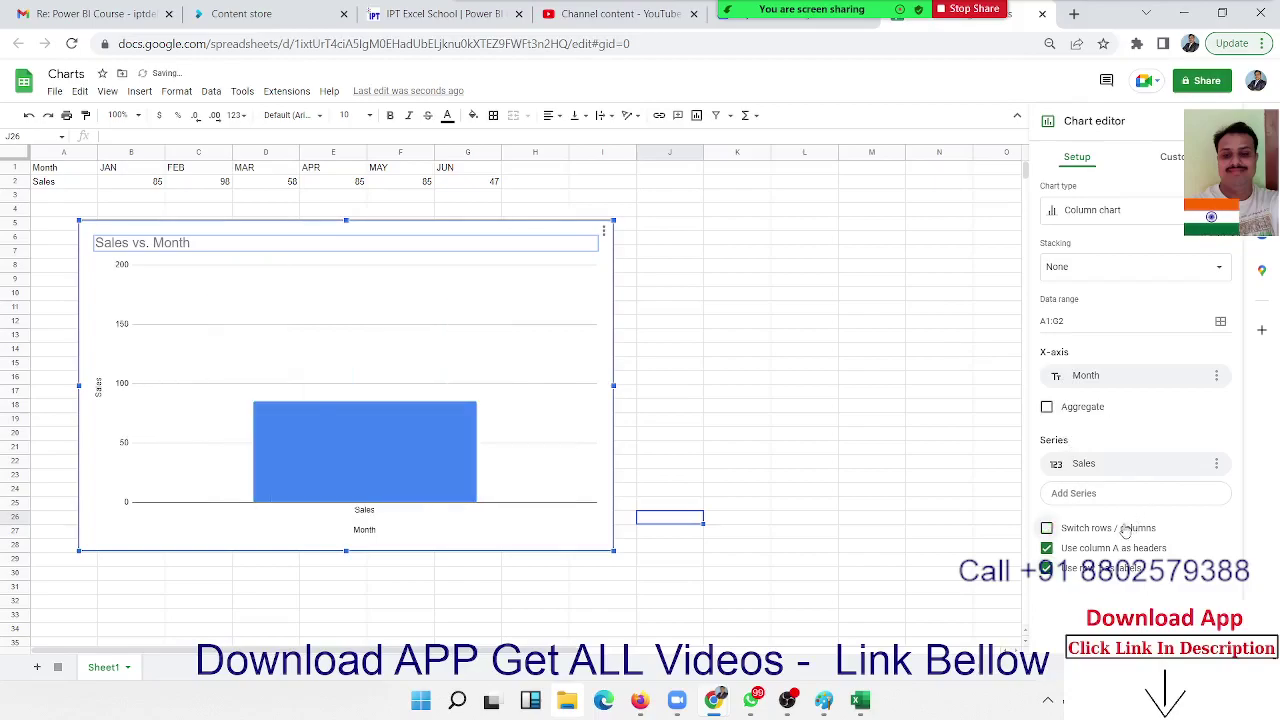
pyautogui.click(1126, 530)
pyautogui.click(1126, 530)
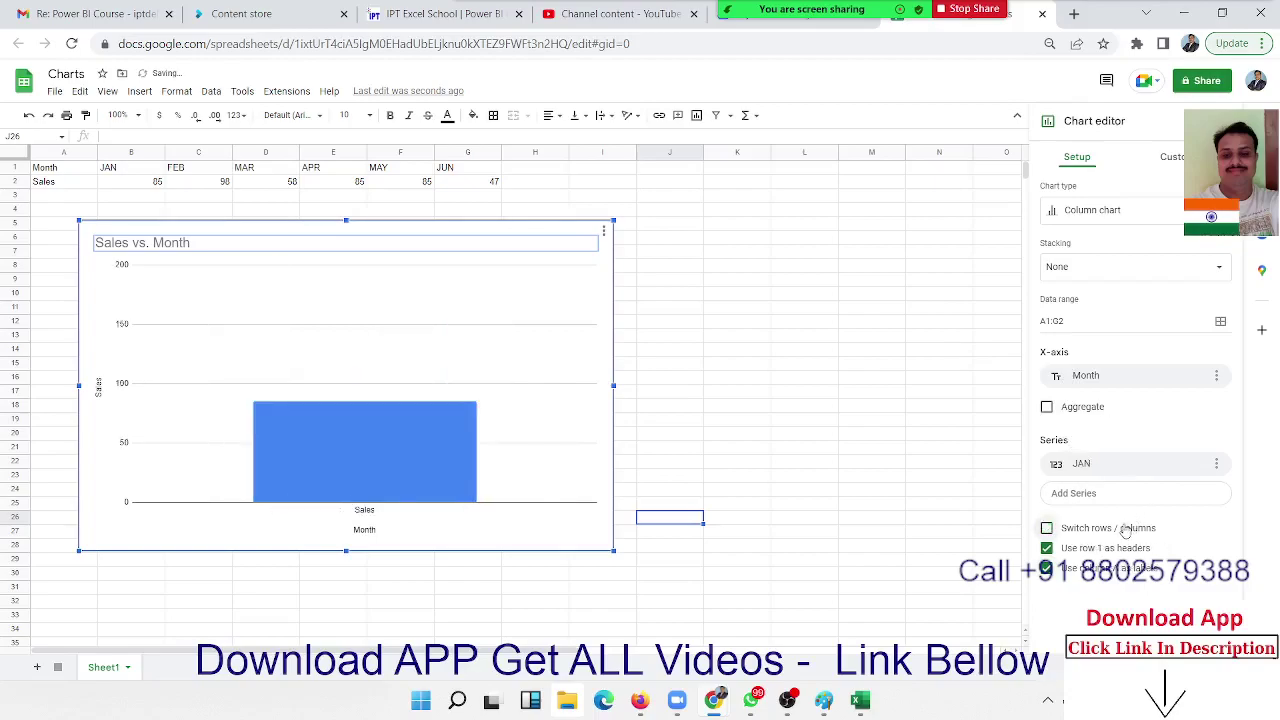
pyautogui.click(1126, 530)
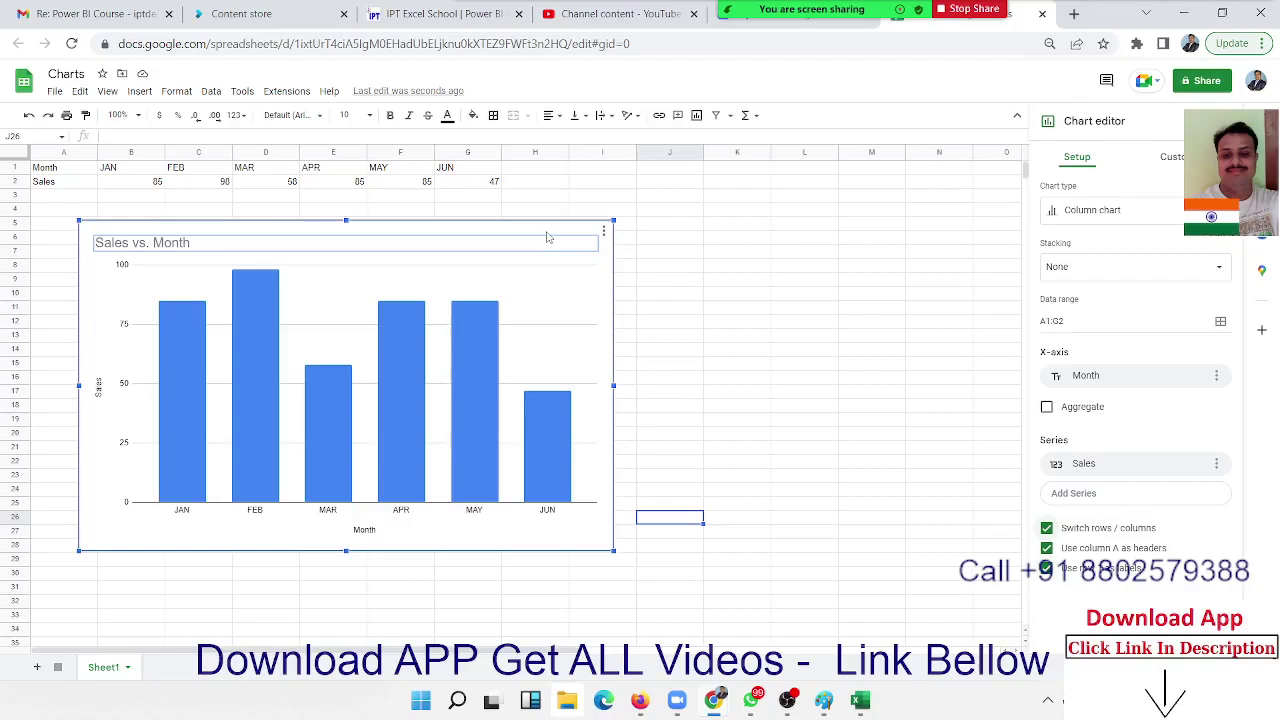
pyautogui.click(1094, 222)
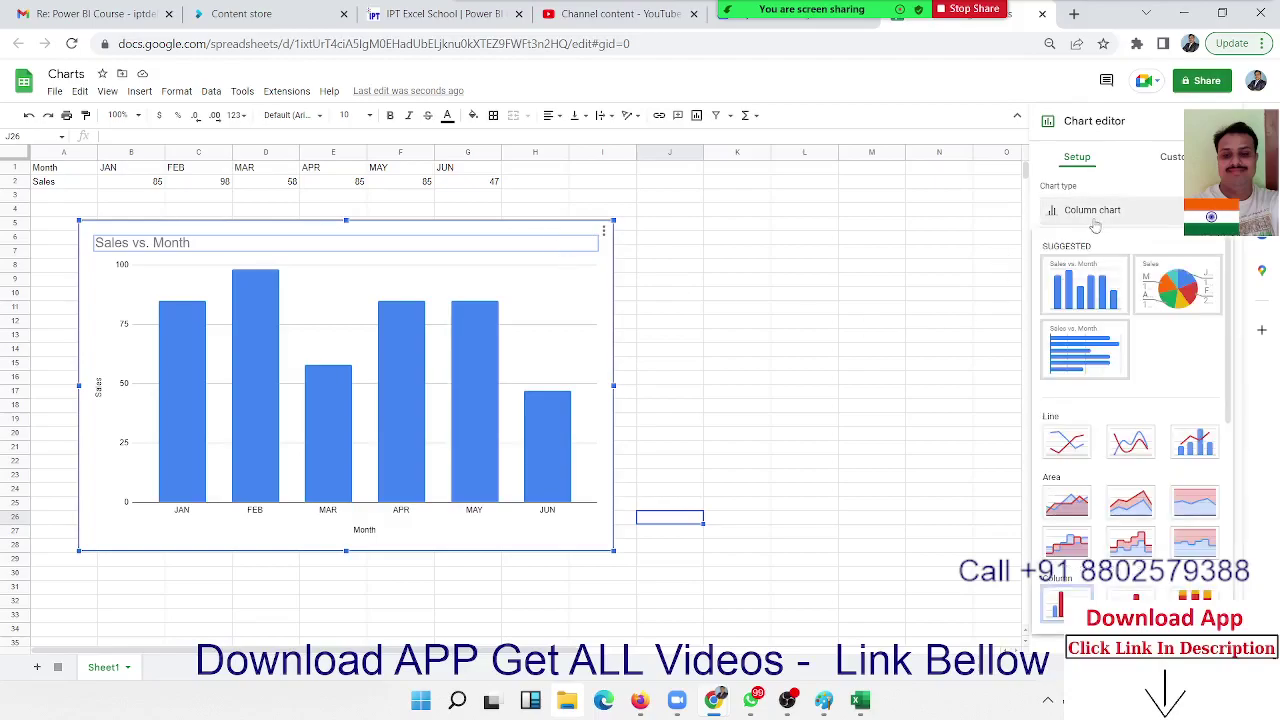
pyautogui.scroll(-5, 1201, 348)
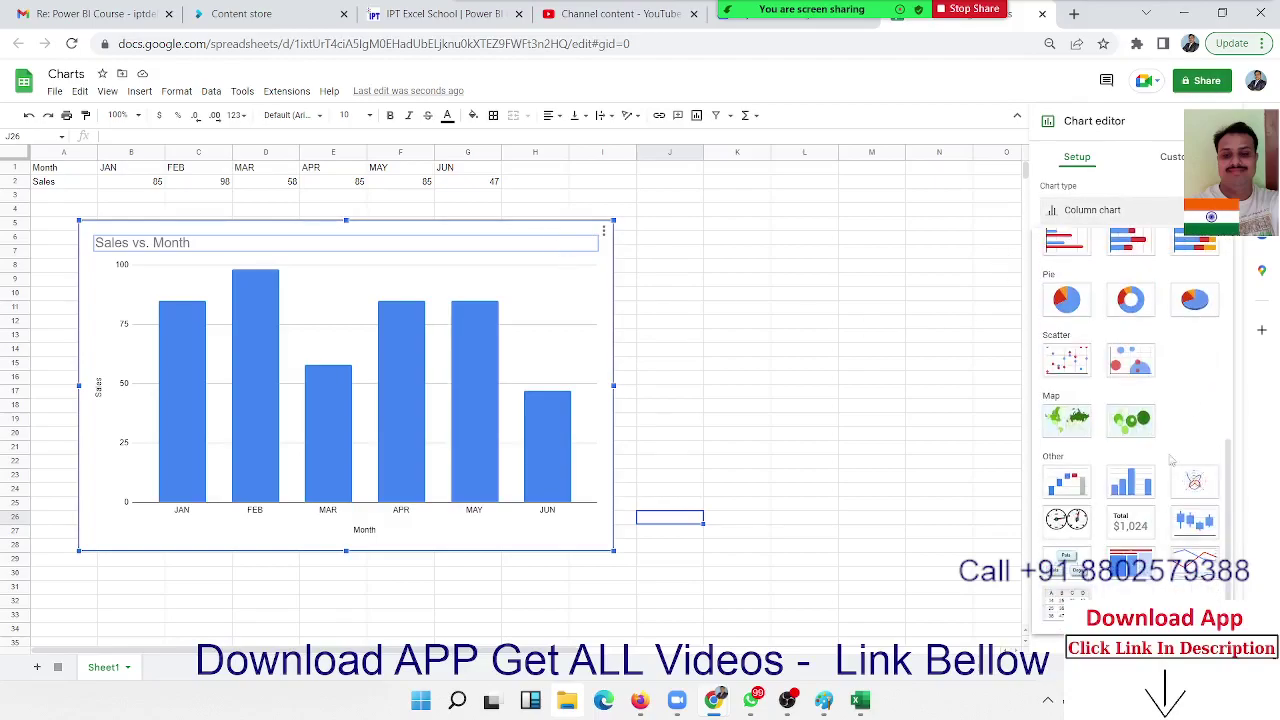
pyautogui.click(1130, 562)
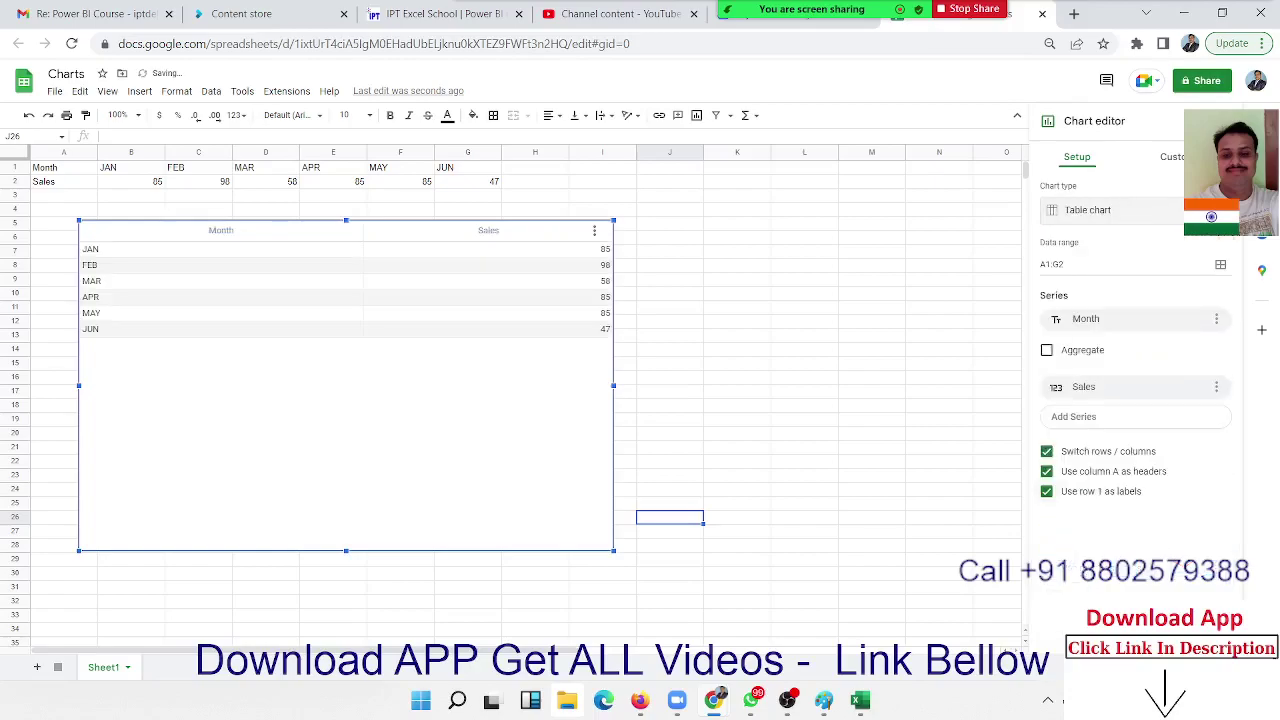
pyautogui.click(1142, 214)
pyautogui.click(1090, 313)
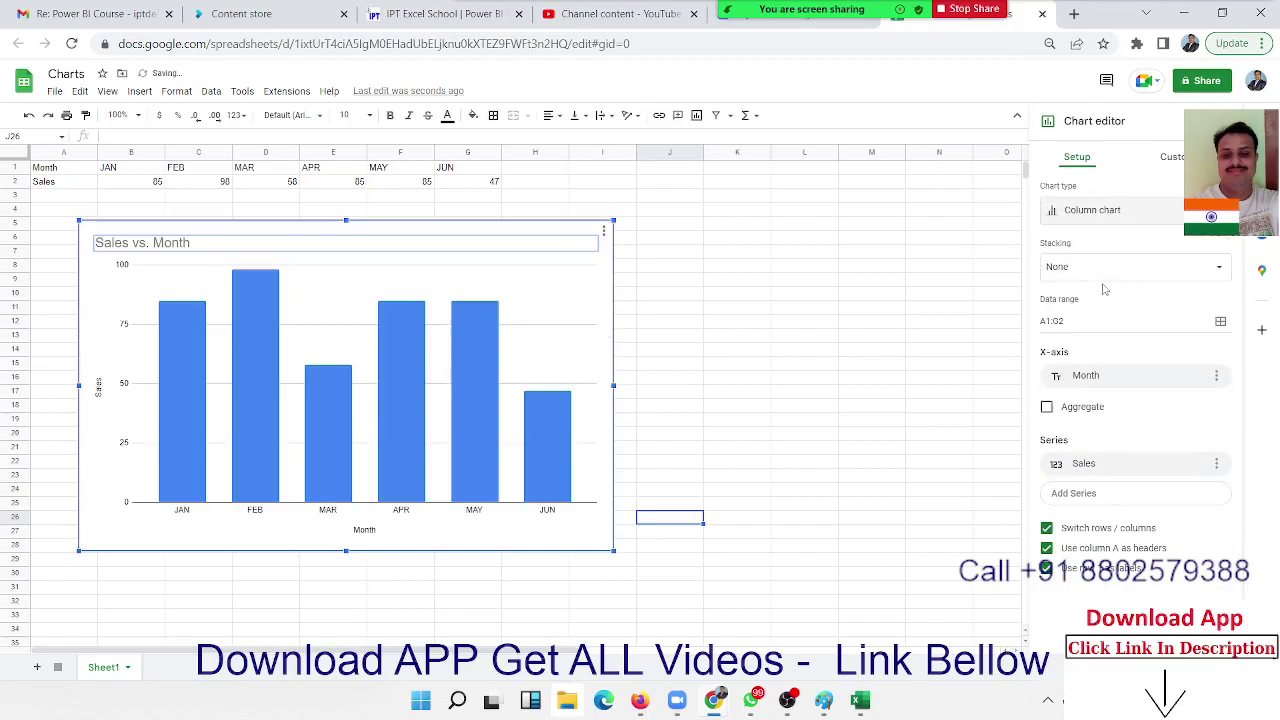
pyautogui.click(1220, 322)
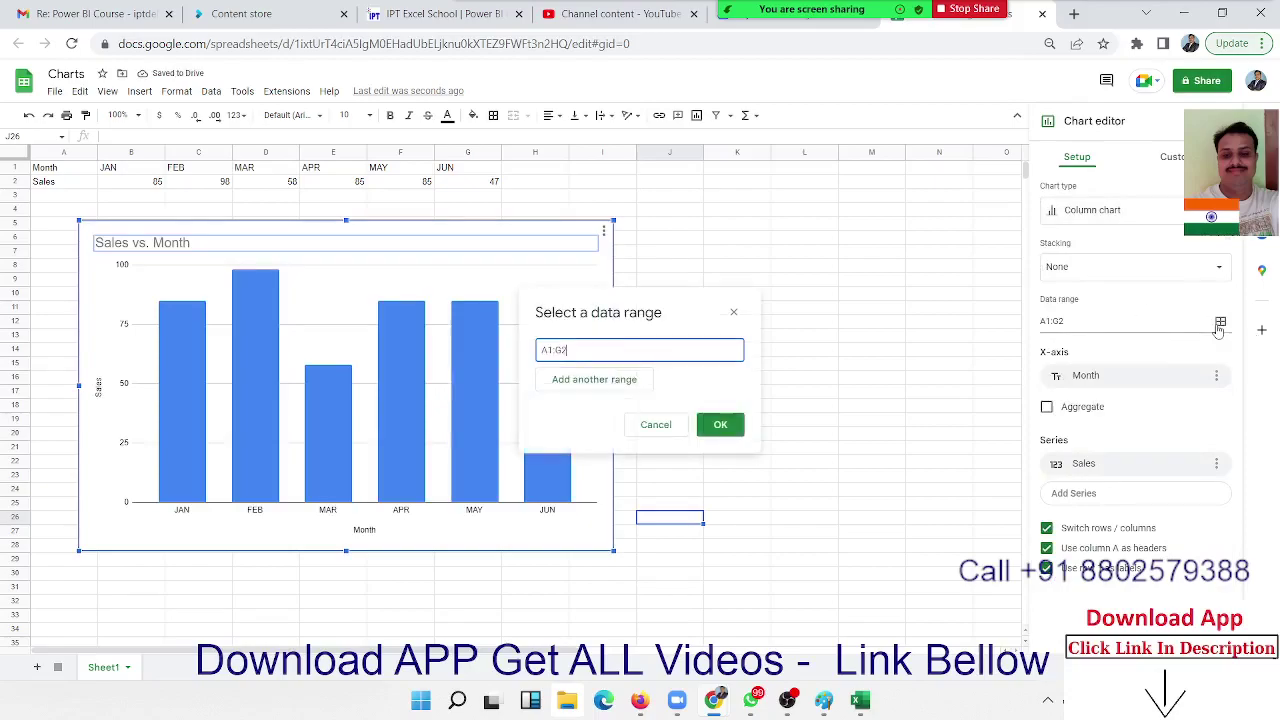
pyautogui.click(734, 314)
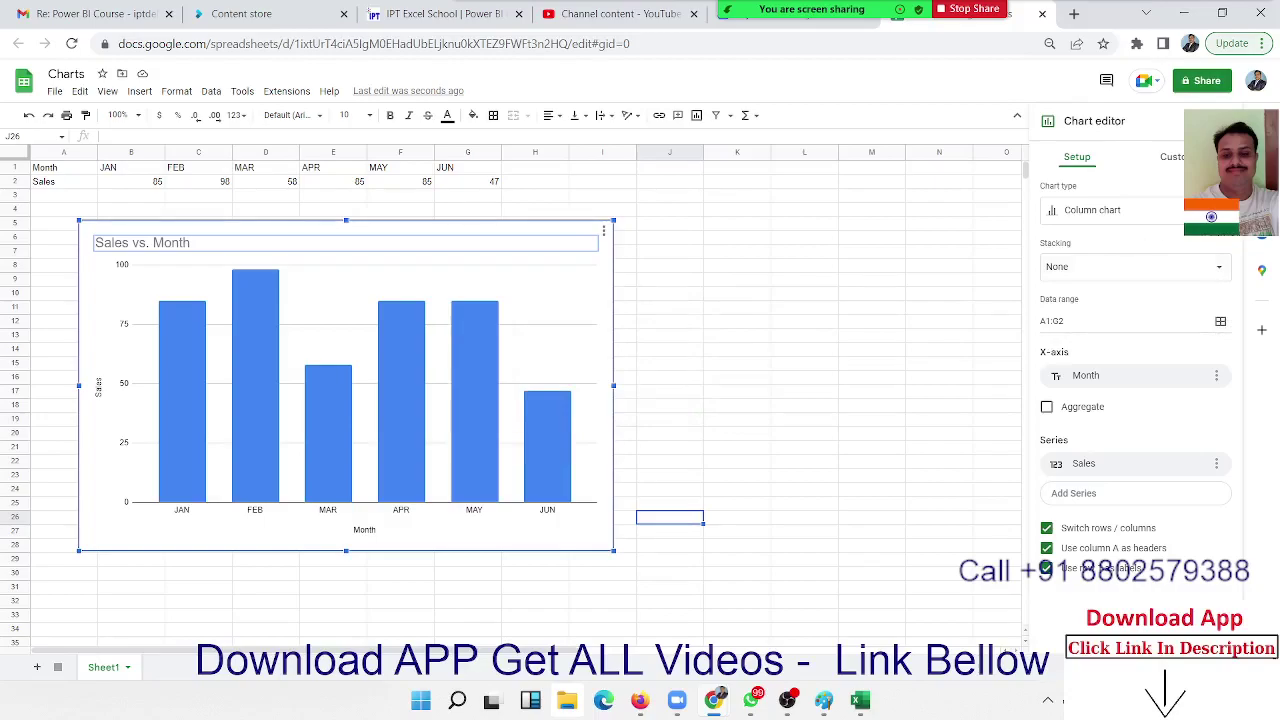
# - In Chart style, set the background to light grey and the font to Narrow
pyautogui.click(1178, 165)
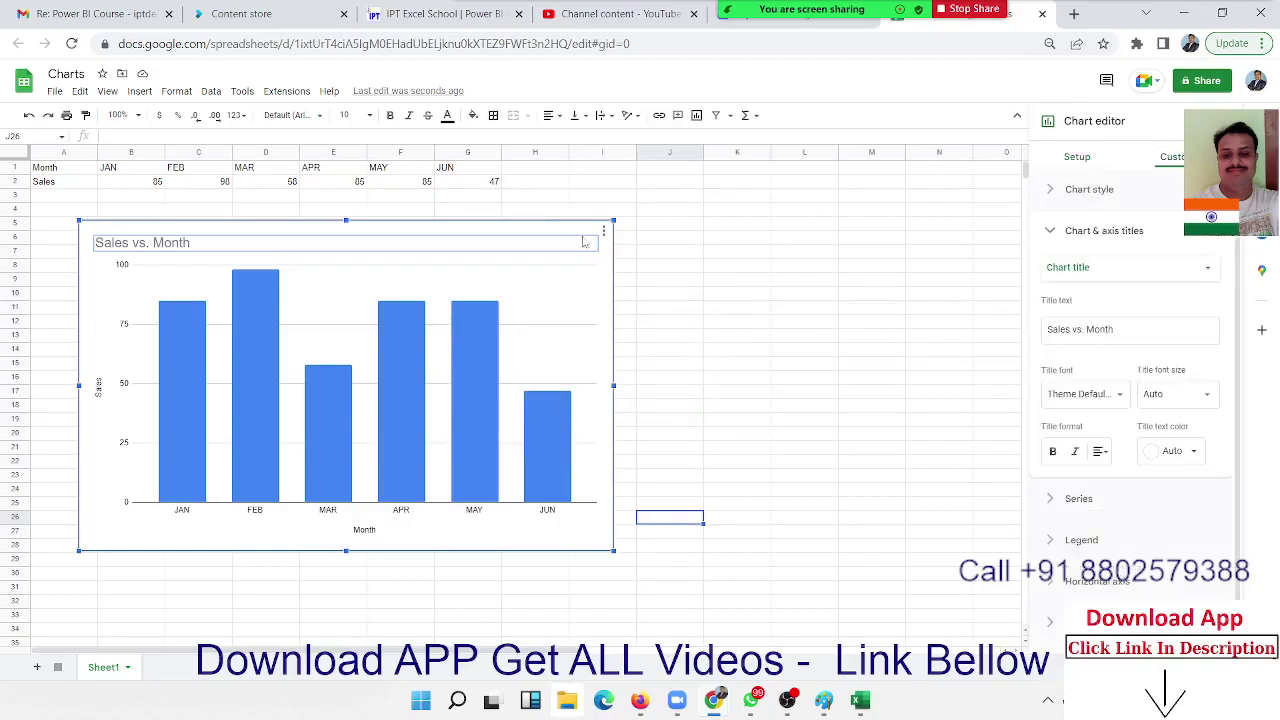
pyautogui.click(1068, 199)
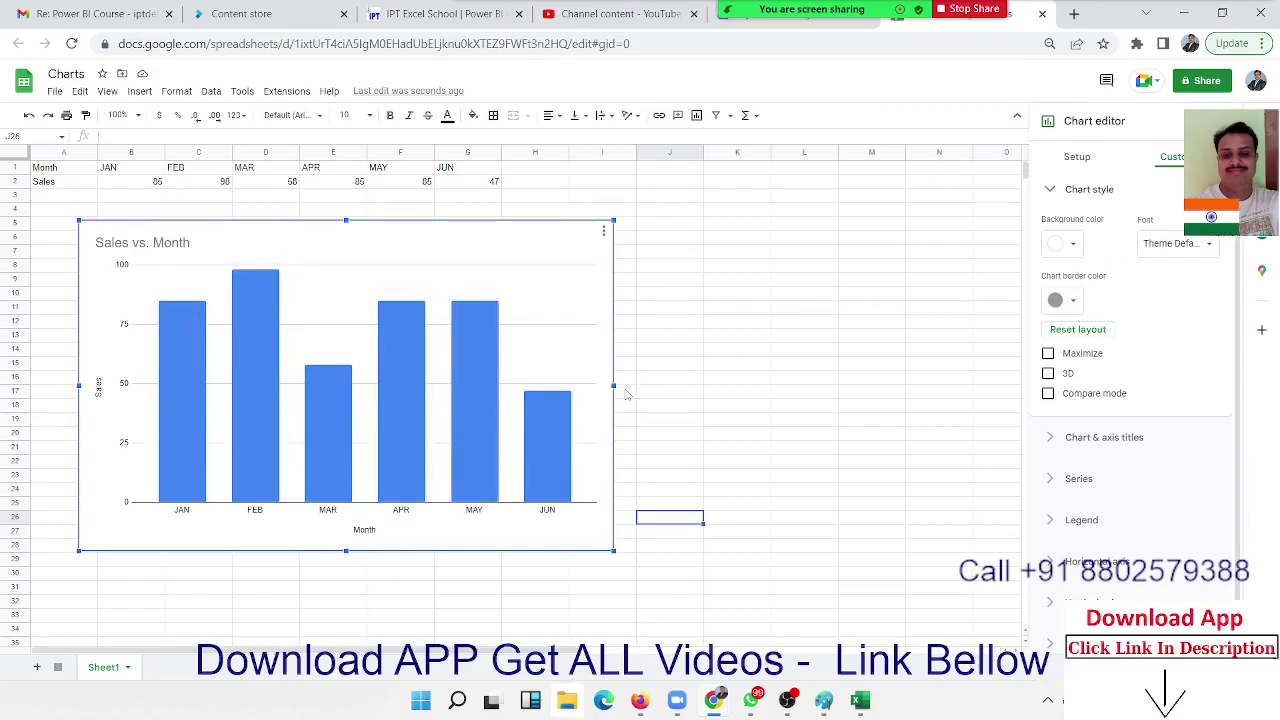
pyautogui.click(1064, 244)
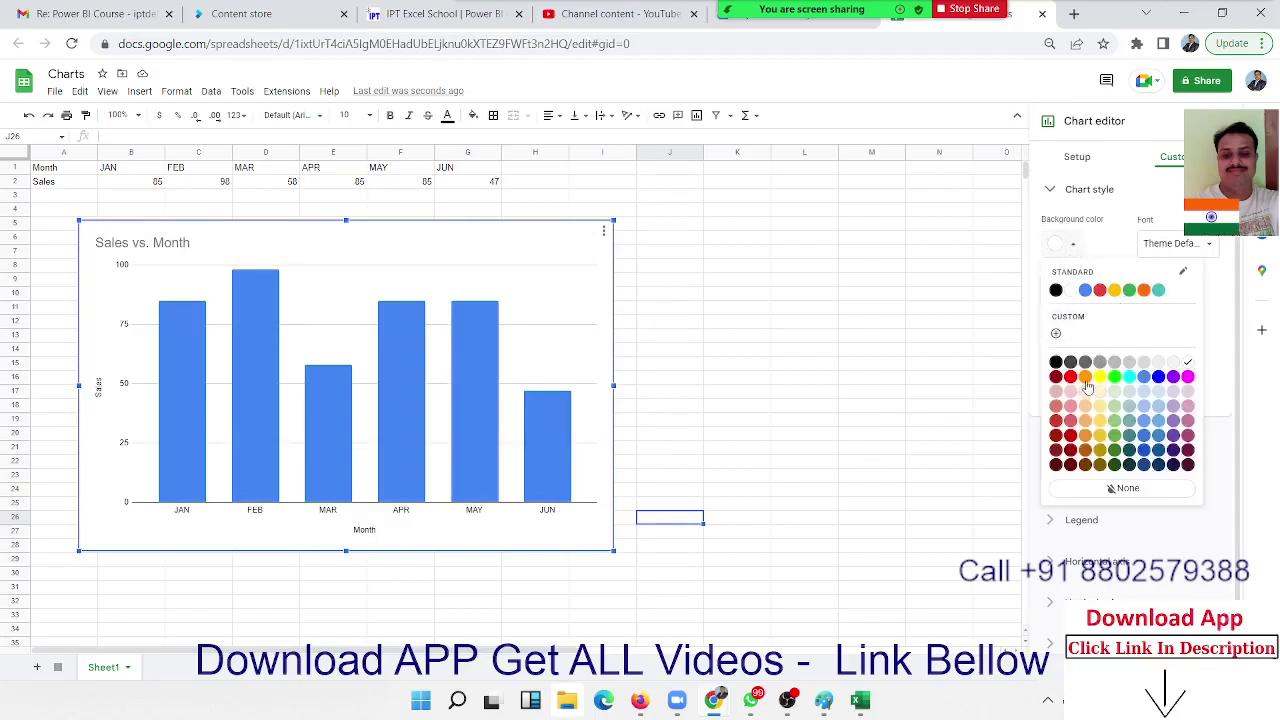
pyautogui.click(1137, 366)
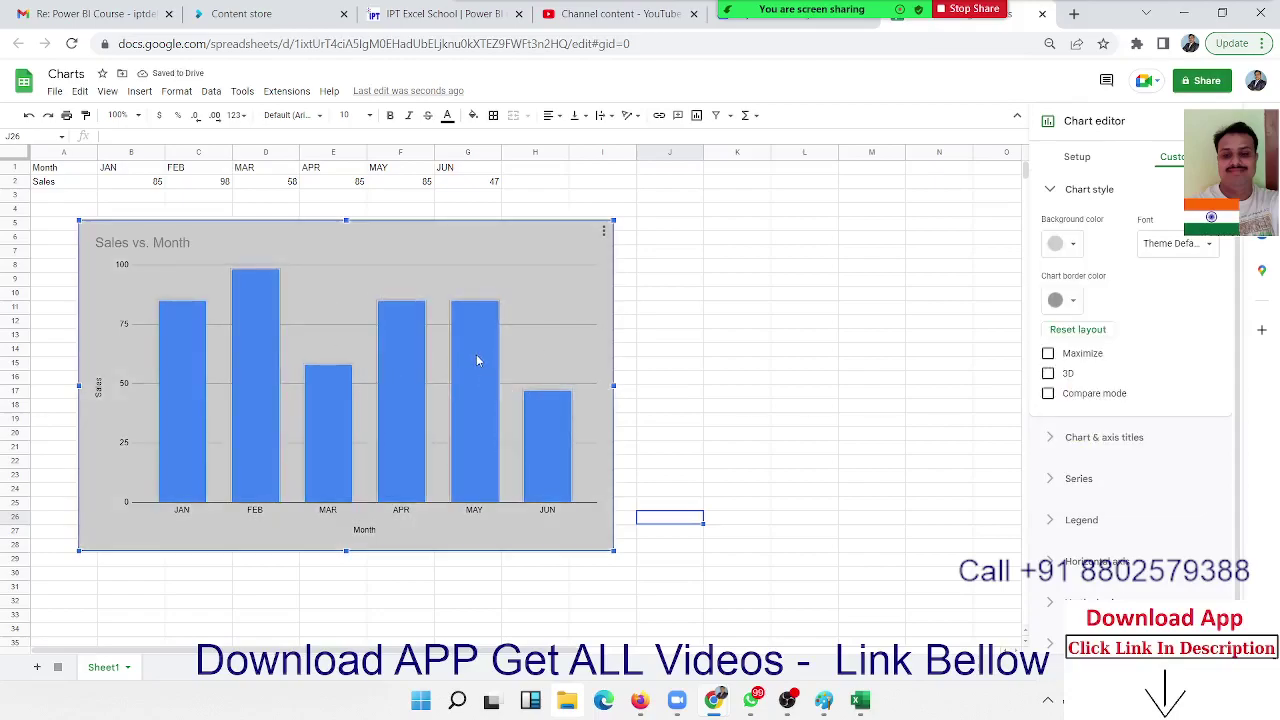
pyautogui.click(1156, 248)
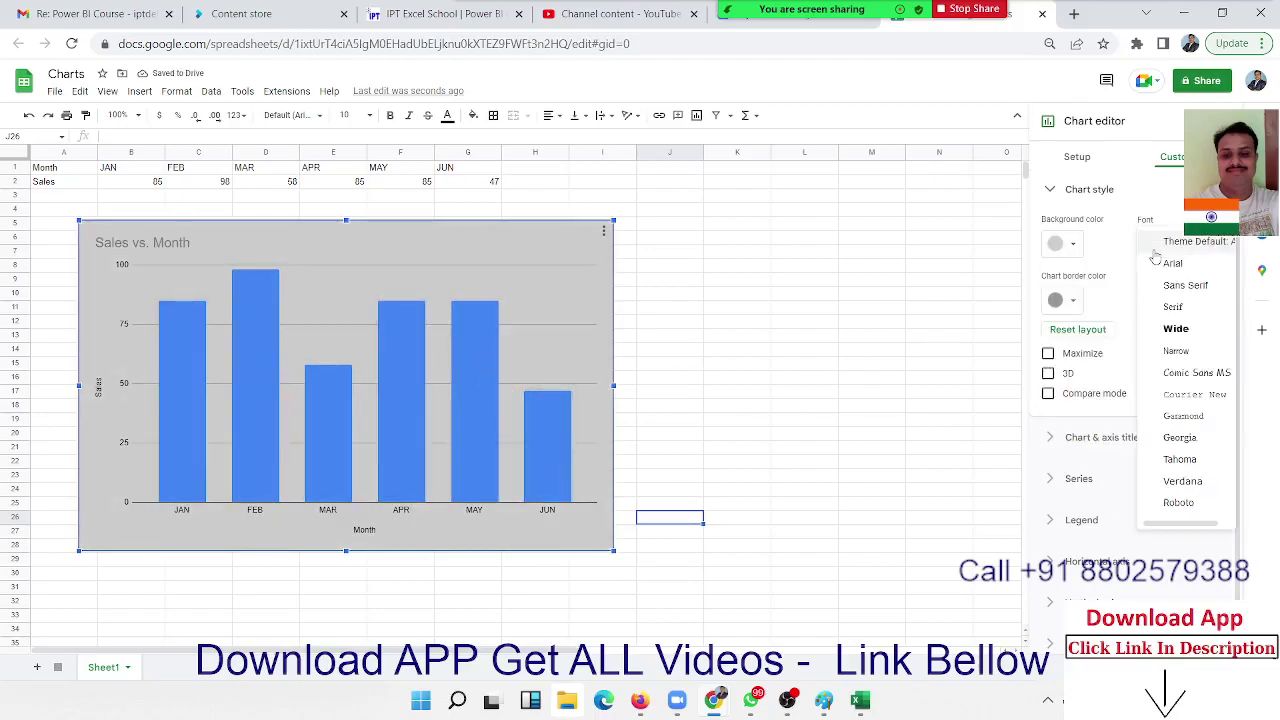
pyautogui.click(1172, 351)
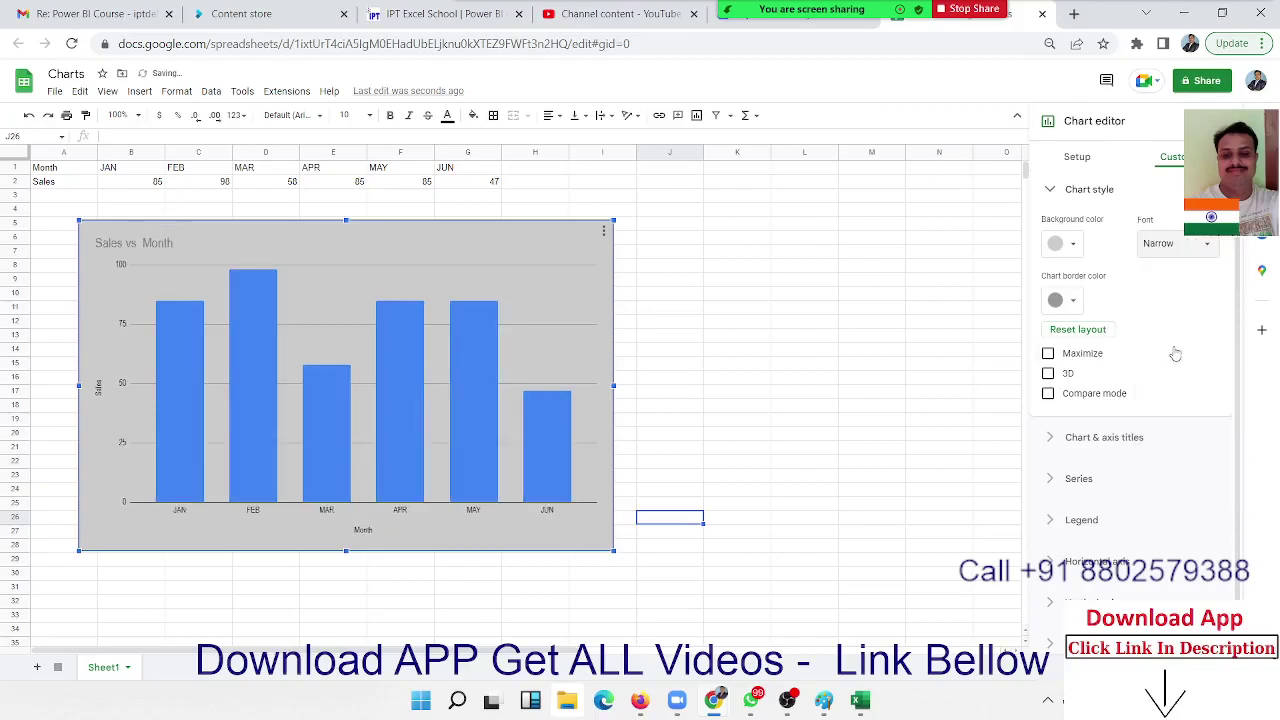
# - Leave the chart border colour unchanged and turn the 3D effect on, then off
pyautogui.click(1085, 309)
pyautogui.click(1085, 309)
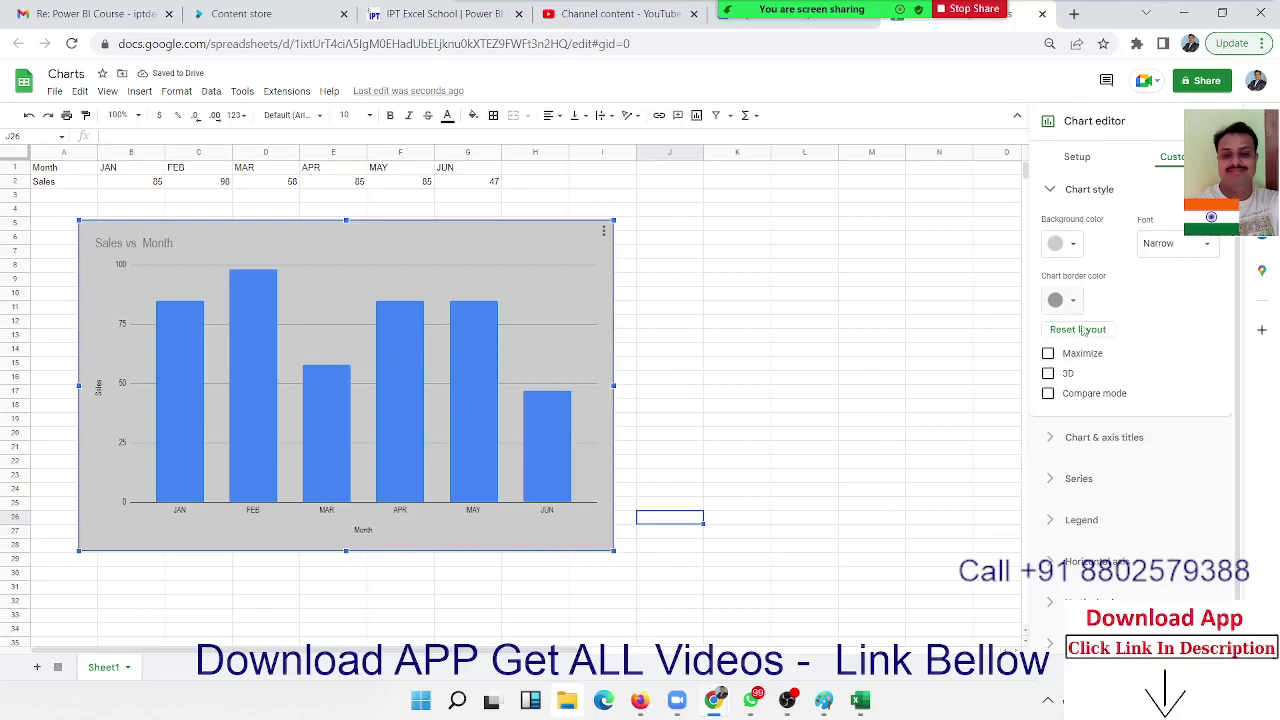
pyautogui.click(1064, 377)
pyautogui.click(1064, 377)
# - Toggle Maximize and Compare mode a few times, leaving both off
pyautogui.click(1056, 356)
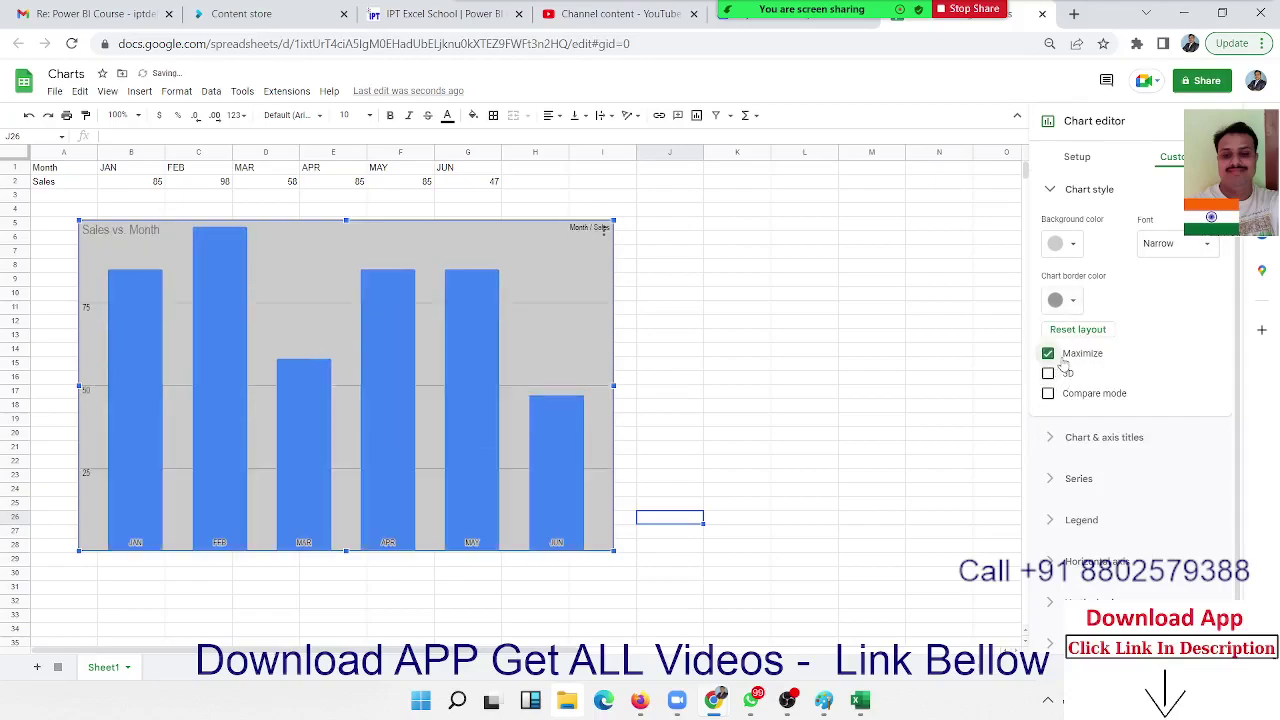
pyautogui.click(1062, 362)
pyautogui.click(1062, 362)
pyautogui.click(1062, 362)
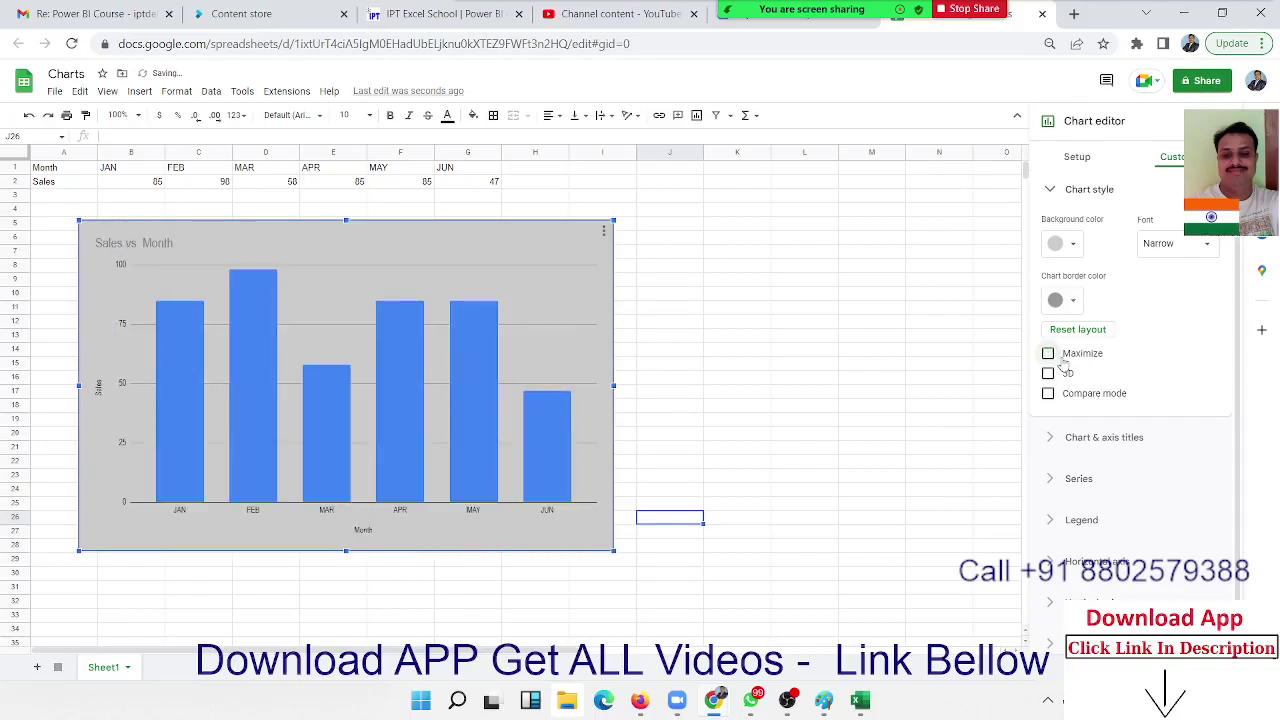
pyautogui.click(1062, 362)
pyautogui.click(1064, 362)
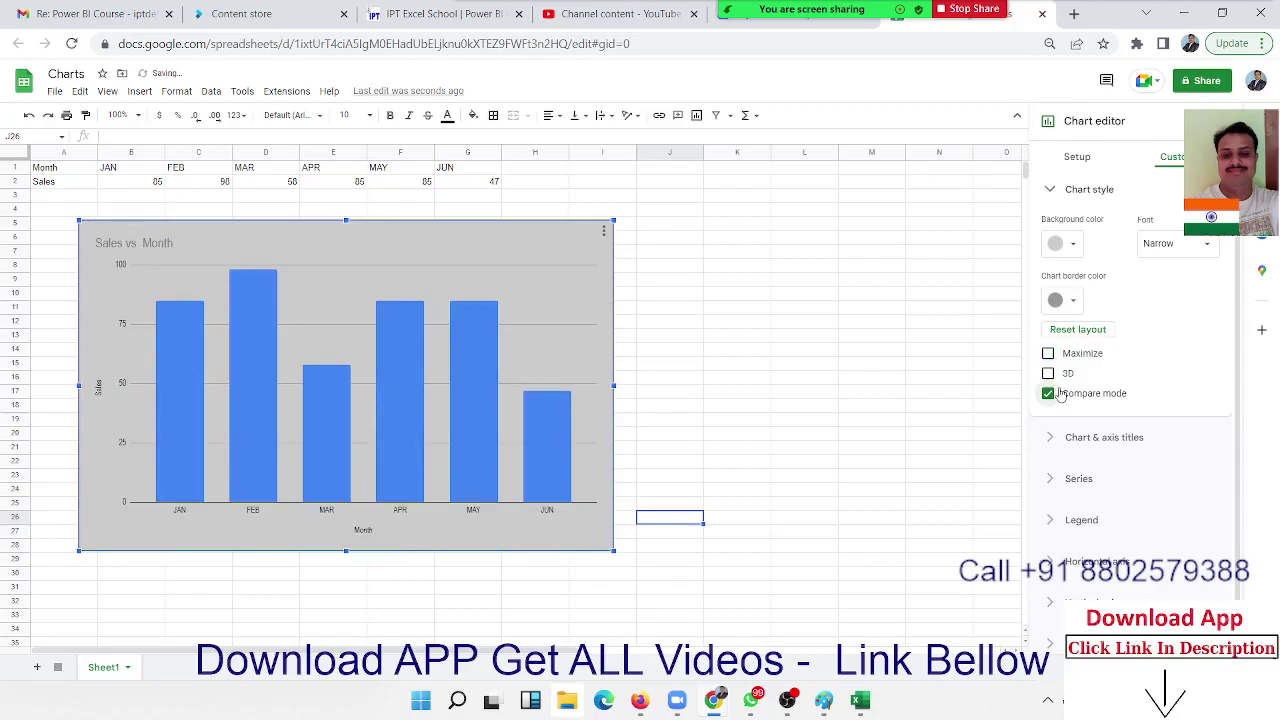
pyautogui.click(1061, 395)
pyautogui.click(1061, 395)
pyautogui.click(1061, 395)
# - Under Chart & axis titles, select the Chart title, align it Center and make it bold
pyautogui.click(1055, 196)
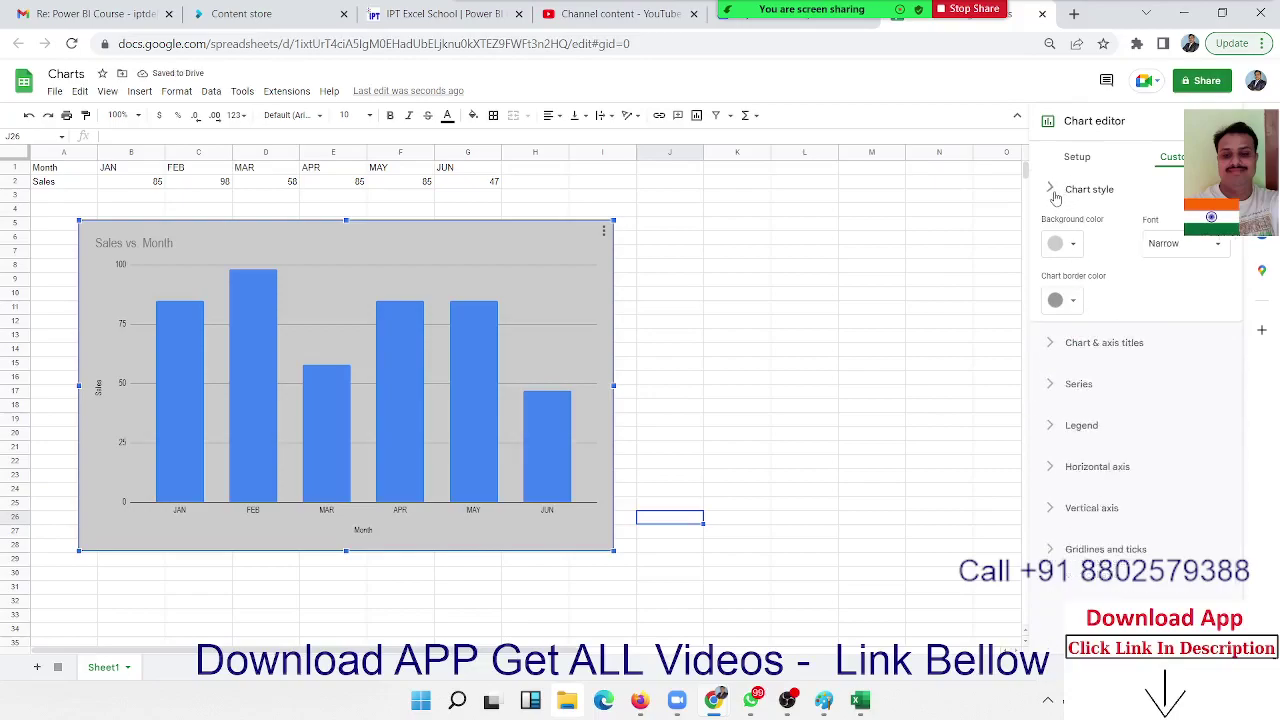
pyautogui.click(1055, 231)
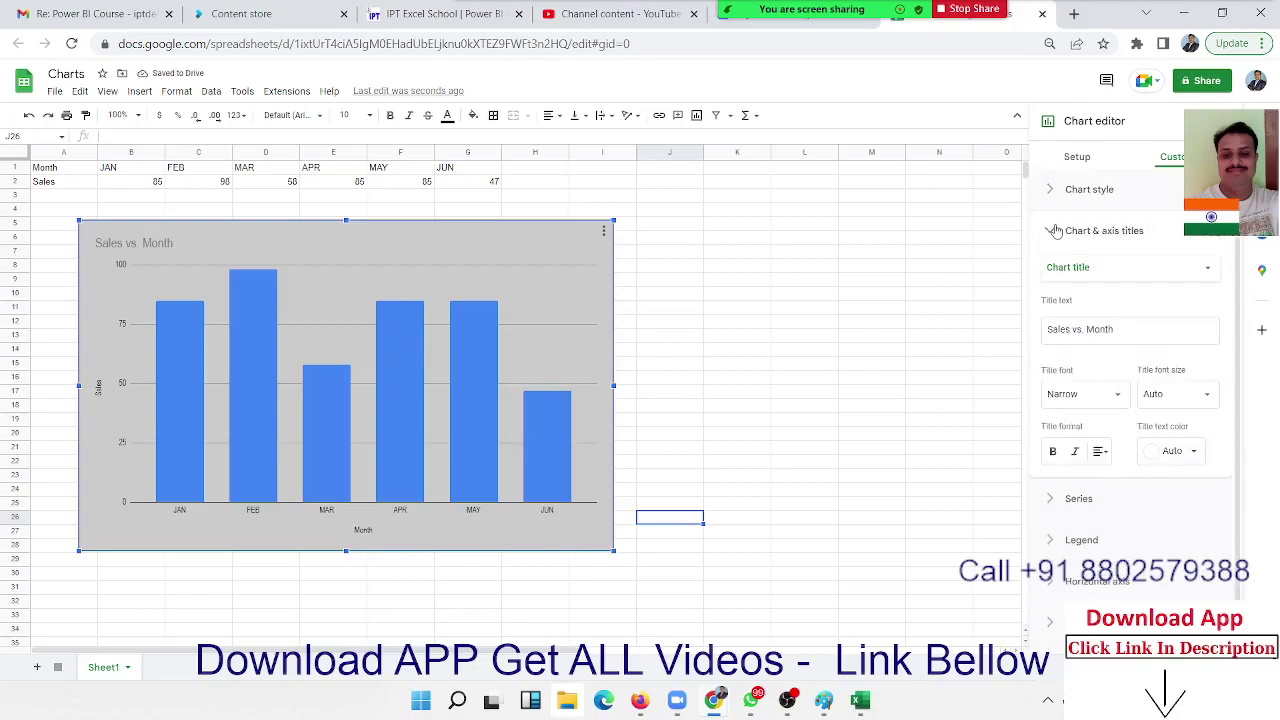
pyautogui.click(1078, 270)
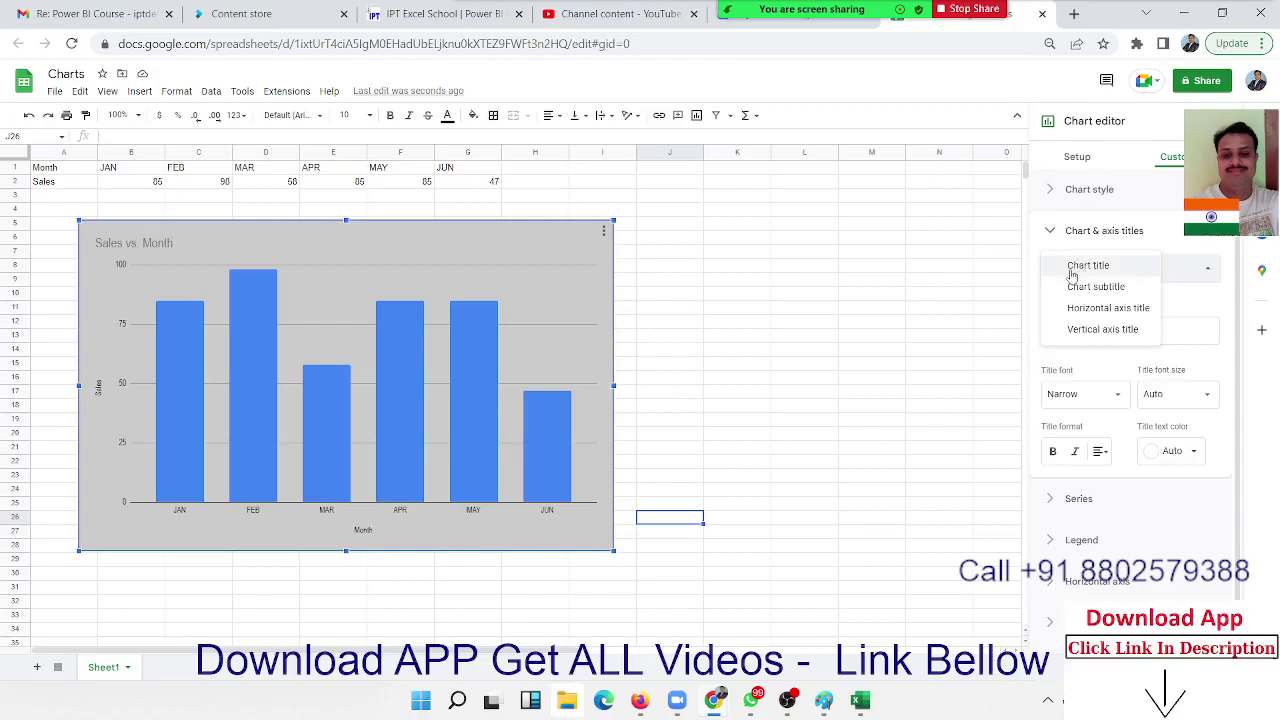
pyautogui.click(1089, 276)
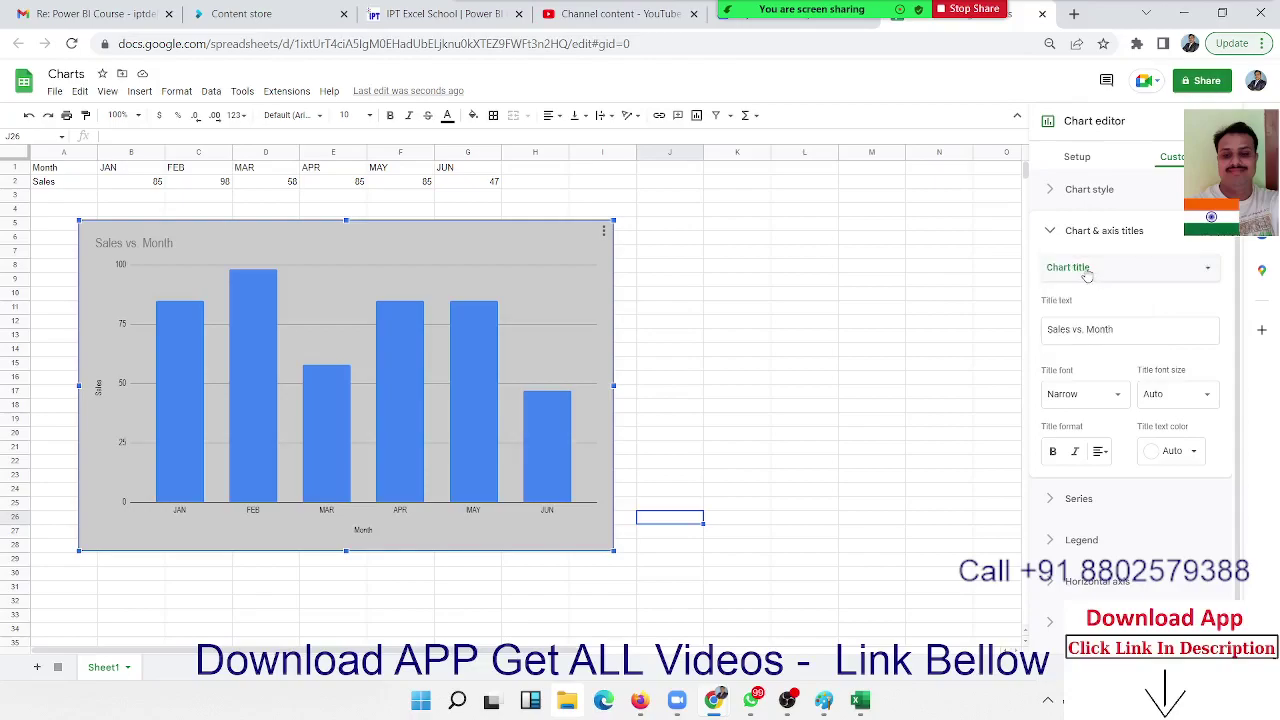
pyautogui.click(1081, 329)
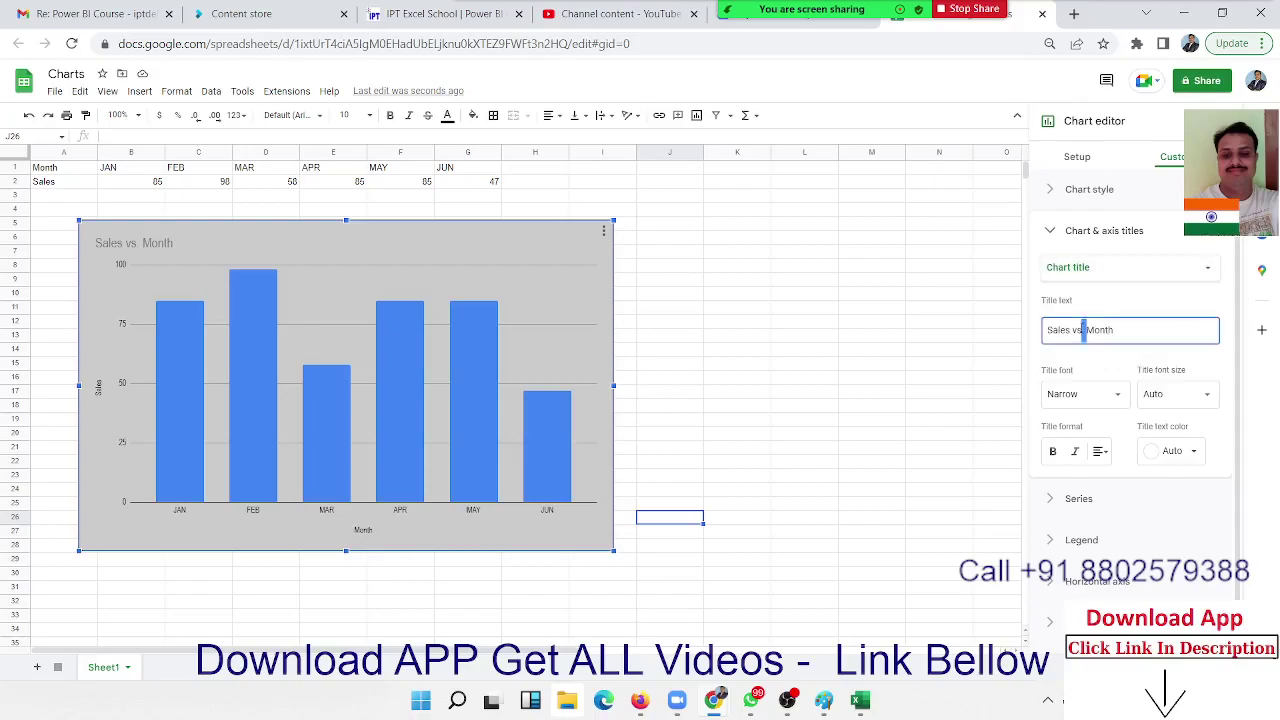
pyautogui.tripleClick(1081, 329)
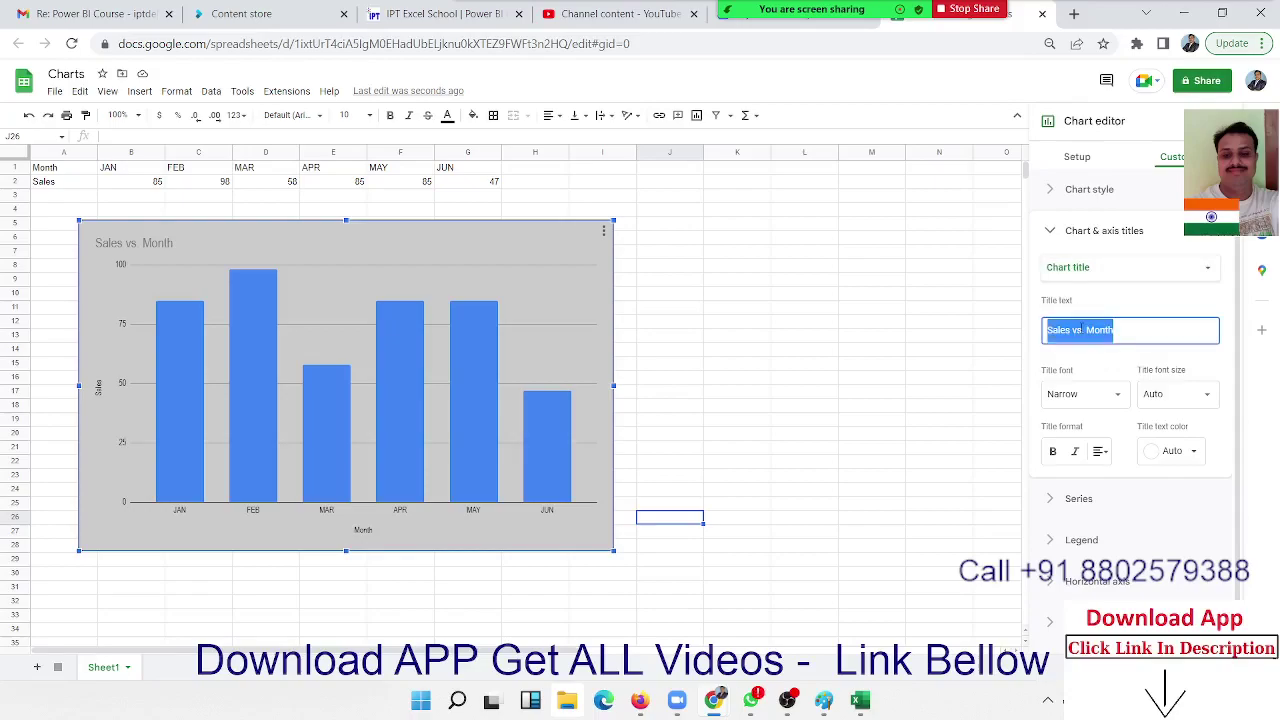
pyautogui.click(1100, 452)
pyautogui.click(1121, 477)
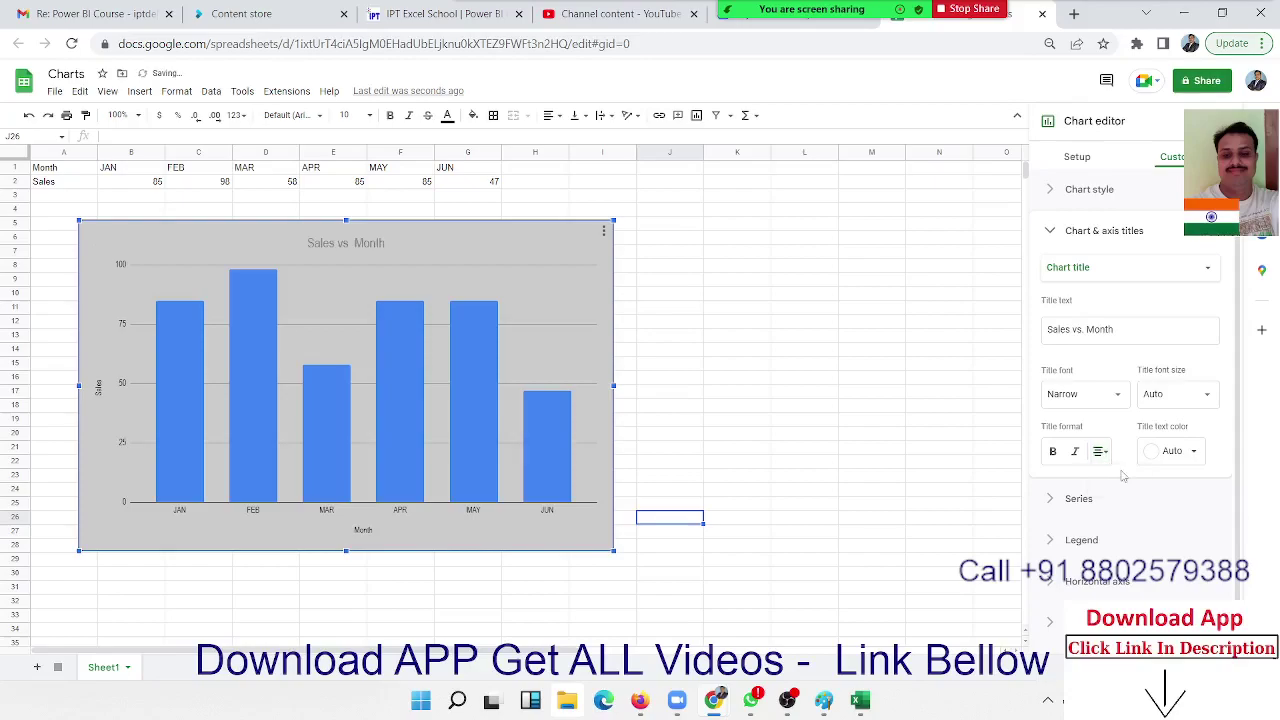
pyautogui.click(1054, 452)
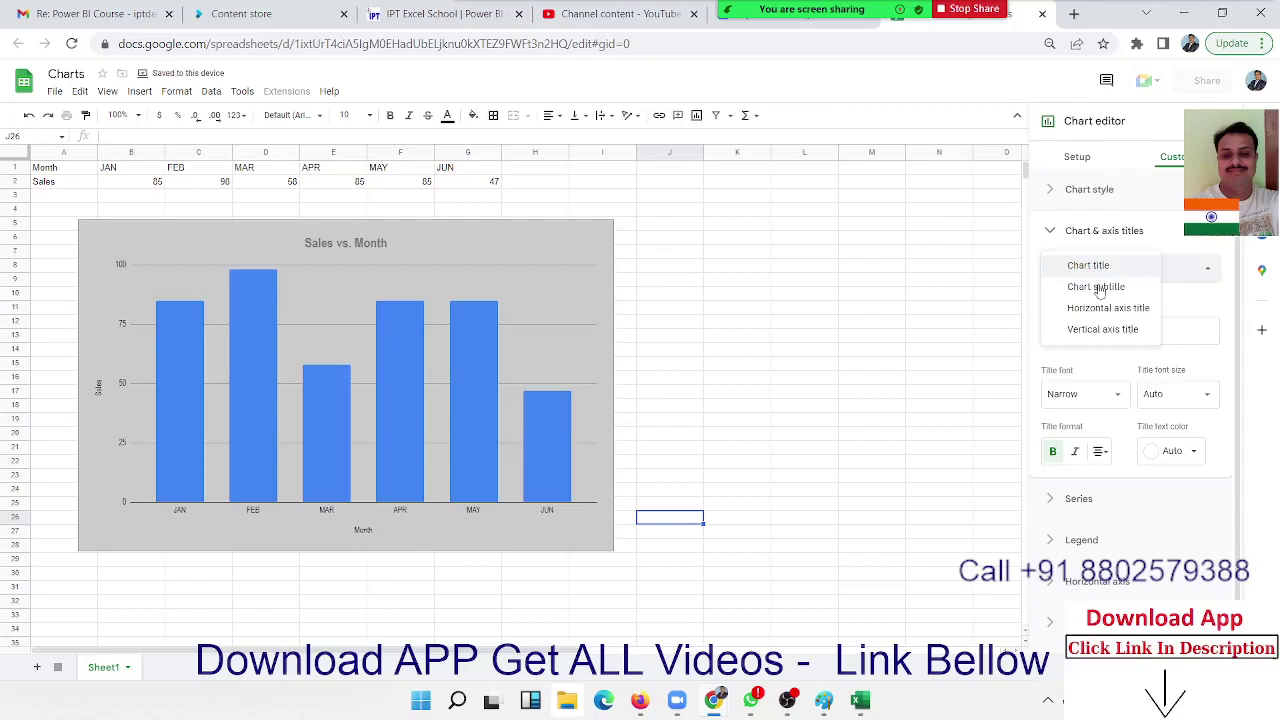
# - Add the chart subtitle '2022', centred, coloured blue and bold
pyautogui.click(1098, 287)
pyautogui.click(1110, 337)
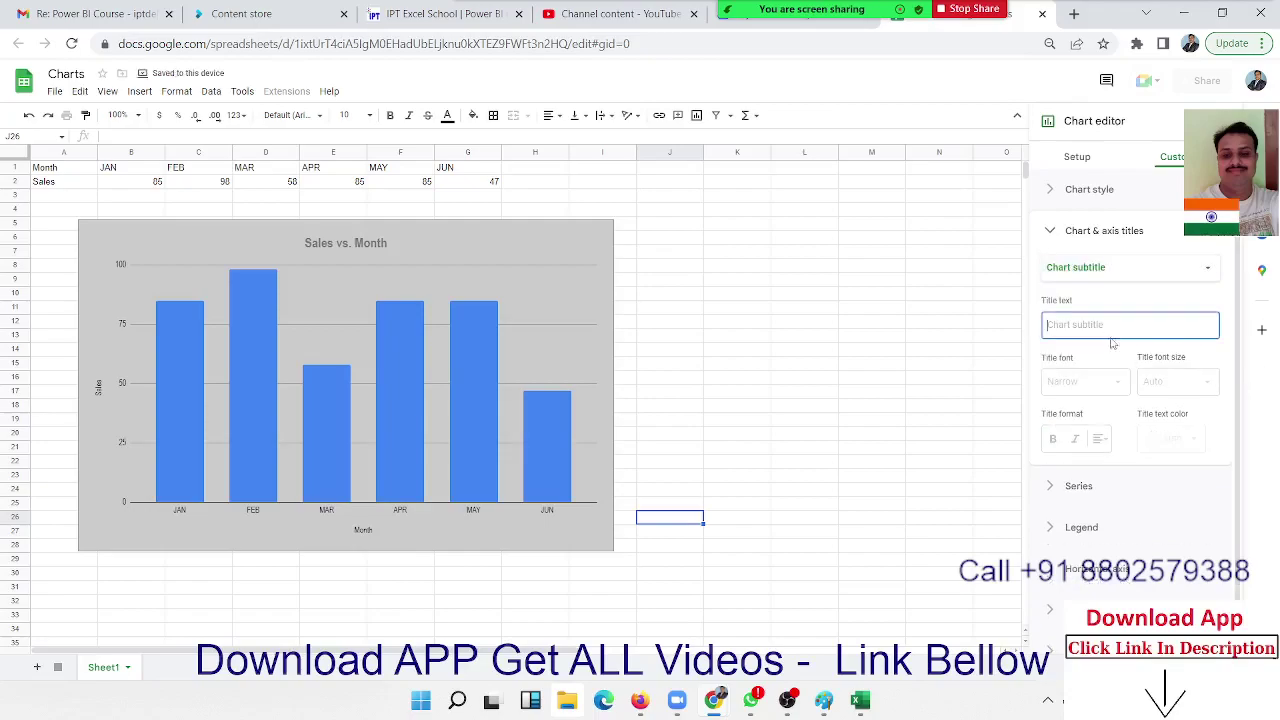
pyautogui.write('2022')
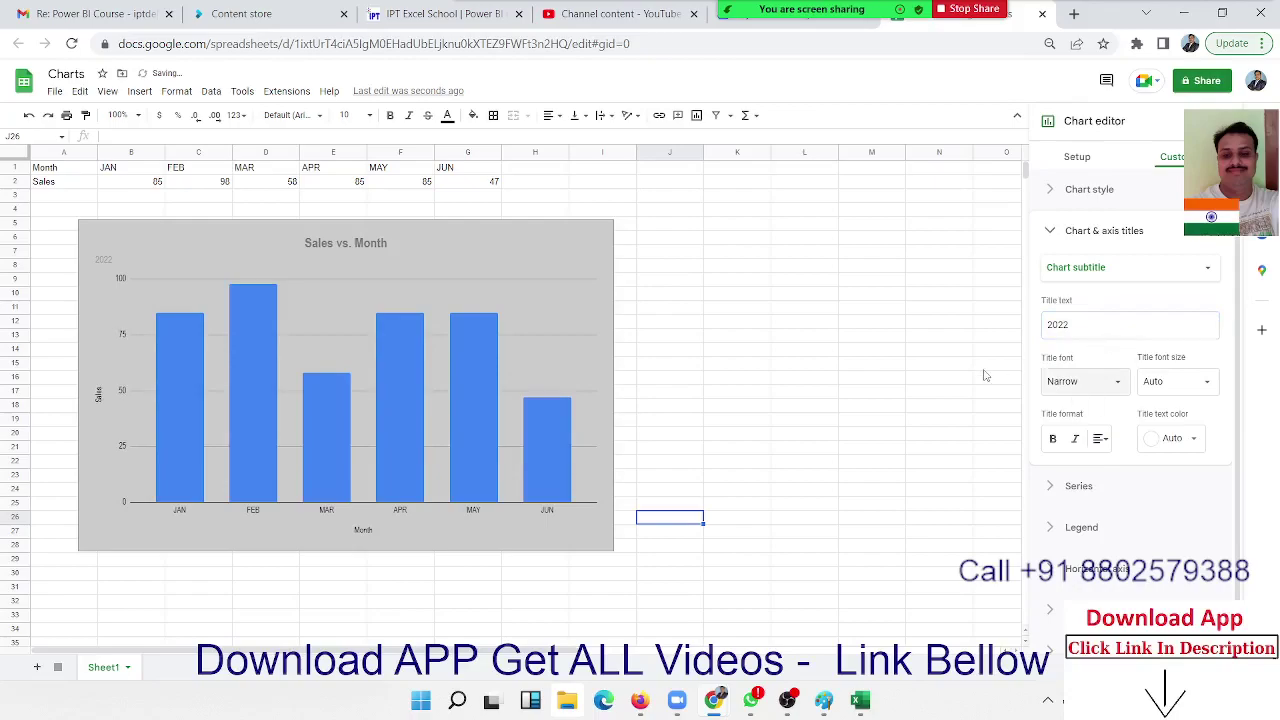
pyautogui.click(1100, 438)
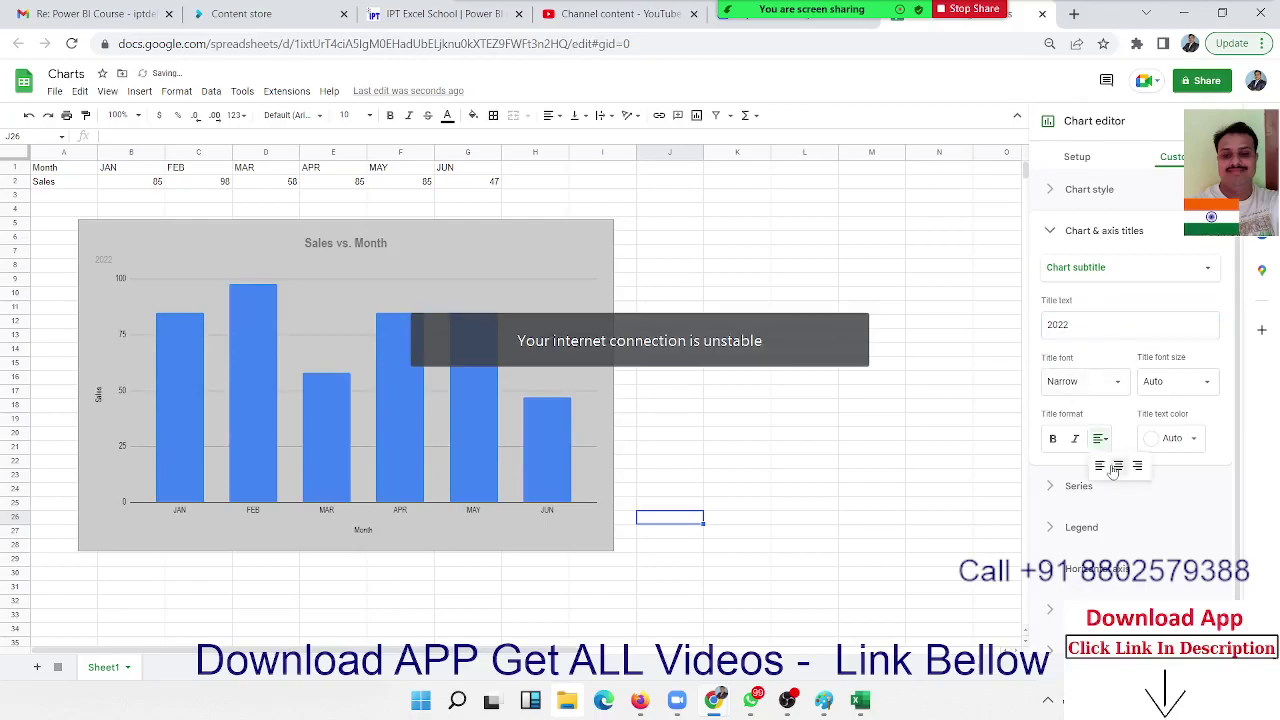
pyautogui.click(1116, 467)
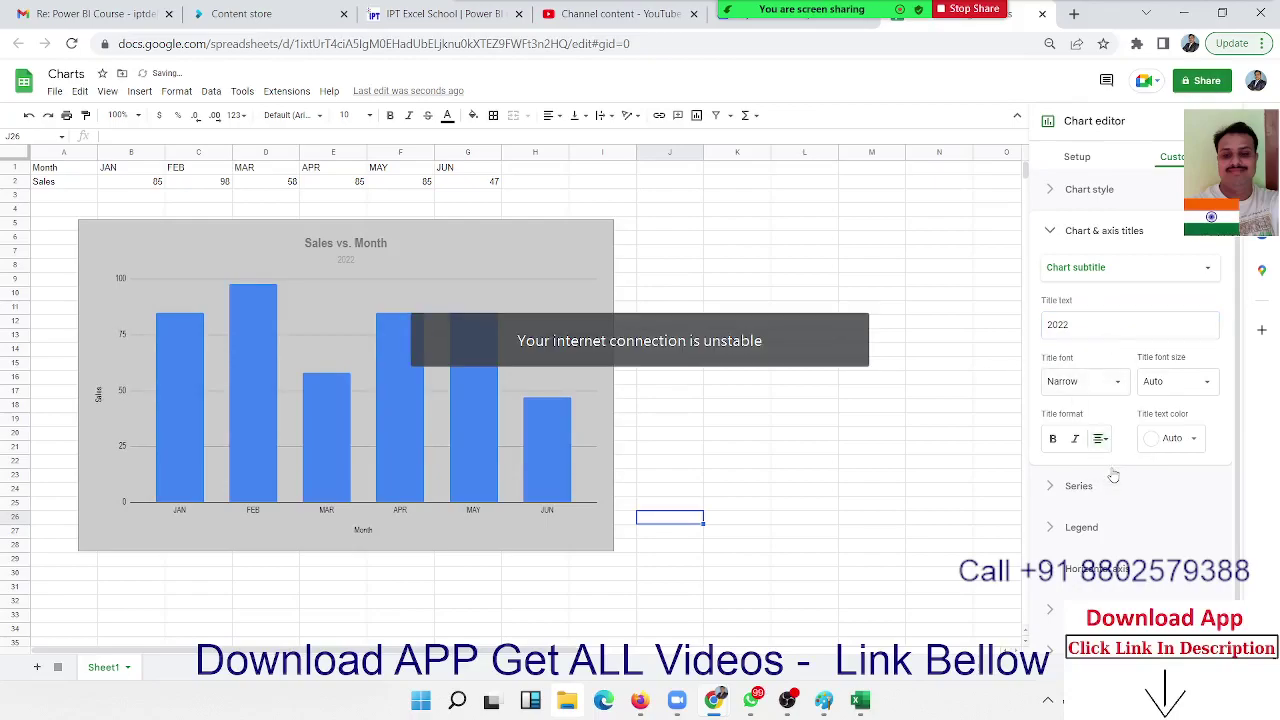
pyautogui.click(1160, 447)
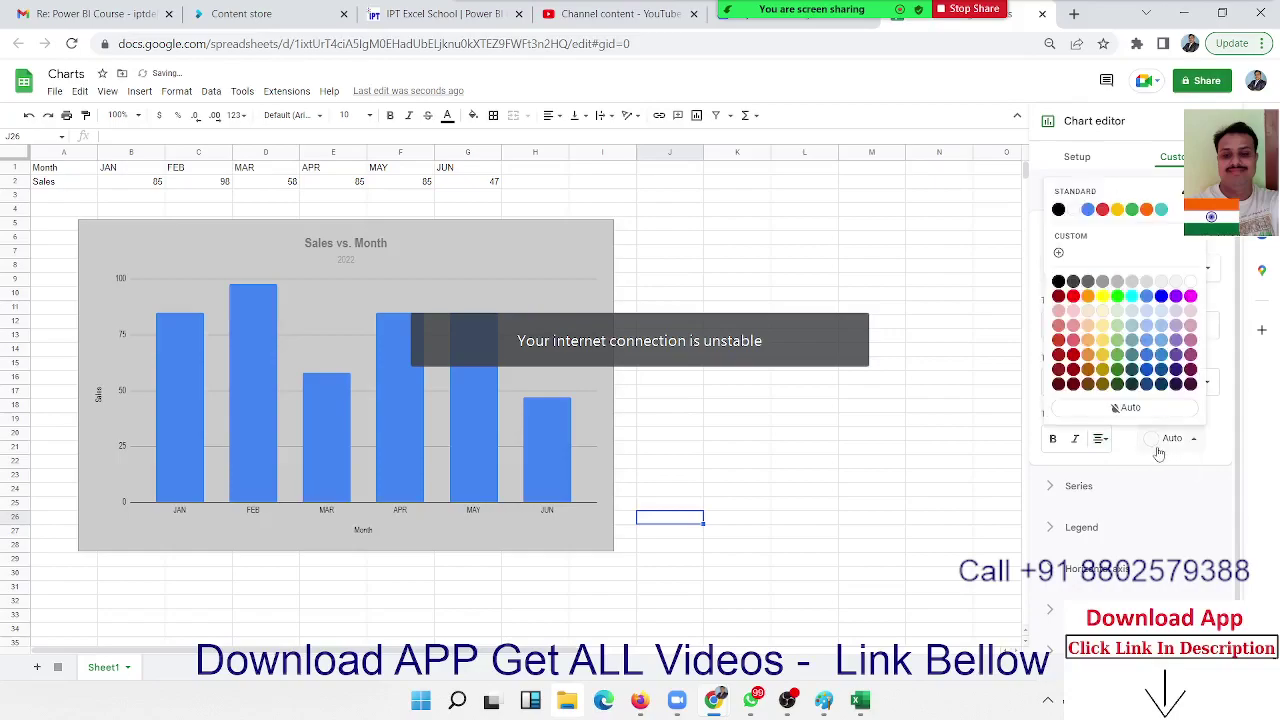
pyautogui.click(1164, 296)
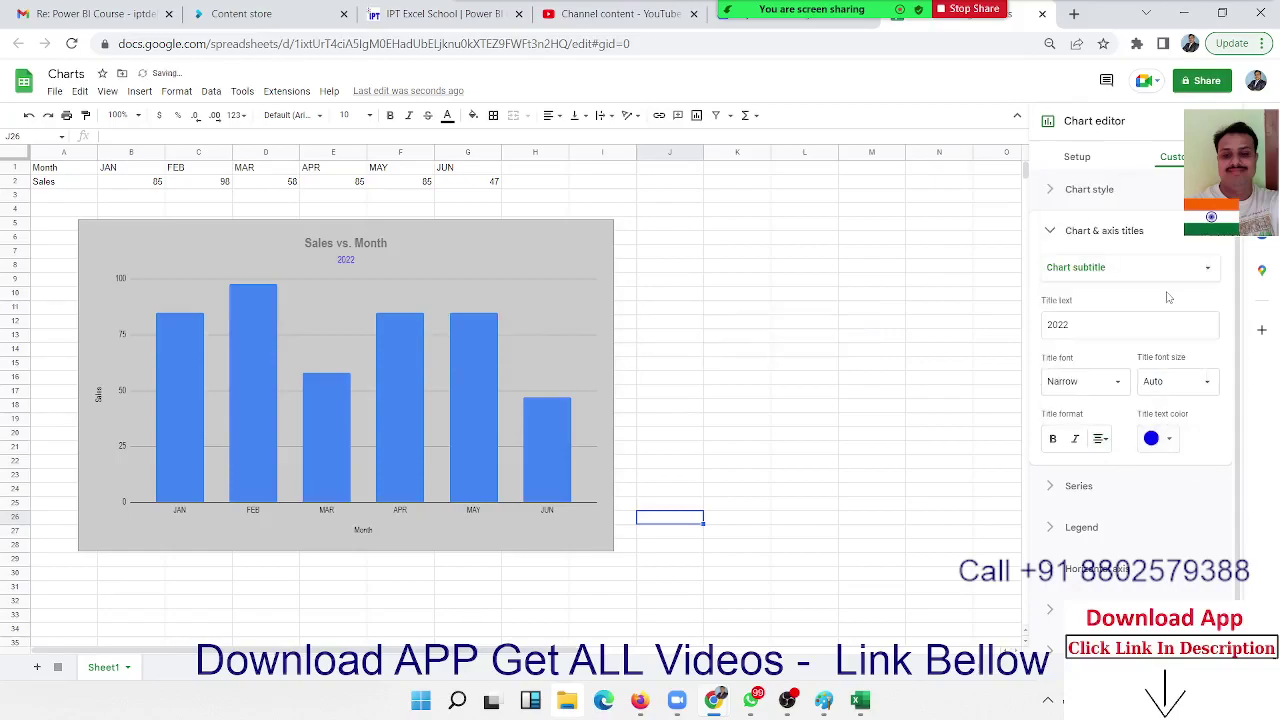
pyautogui.click(1052, 440)
# - Check the Month and Sales axis titles, then collapse the titles section
pyautogui.click(1107, 279)
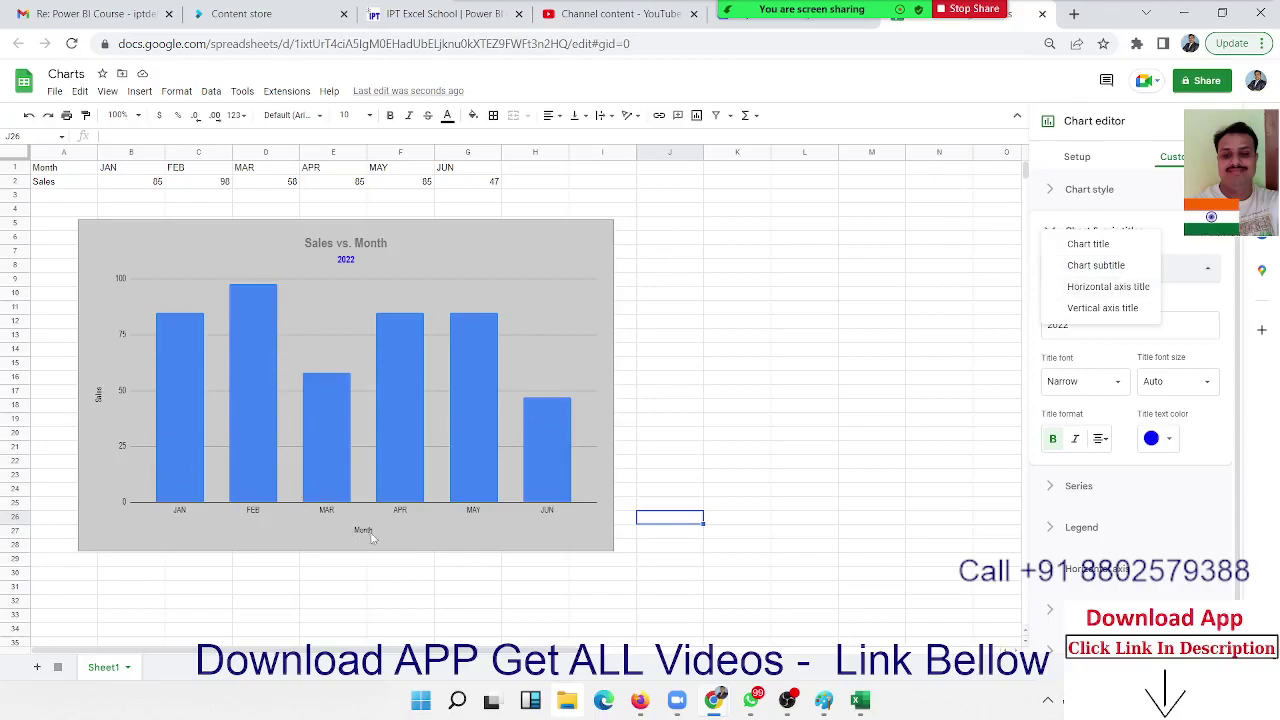
pyautogui.click(1144, 288)
pyautogui.click(1132, 268)
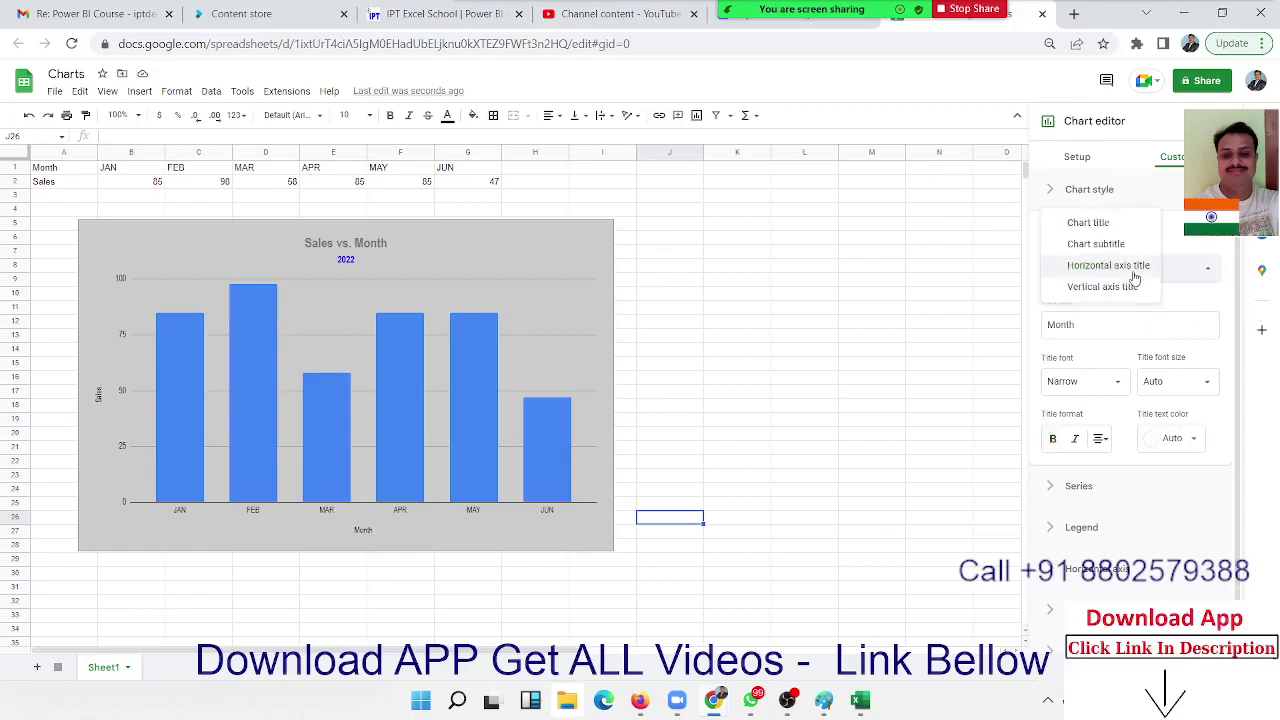
pyautogui.click(1128, 287)
pyautogui.click(1122, 270)
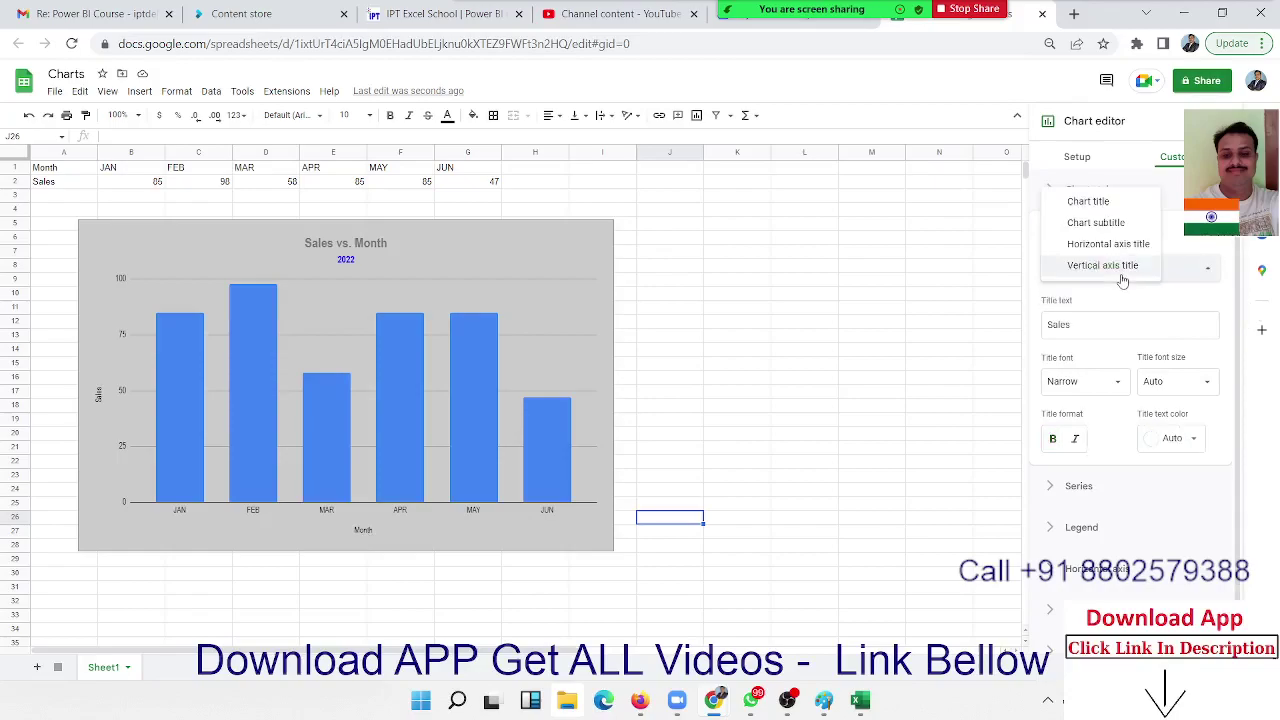
pyautogui.click(1176, 279)
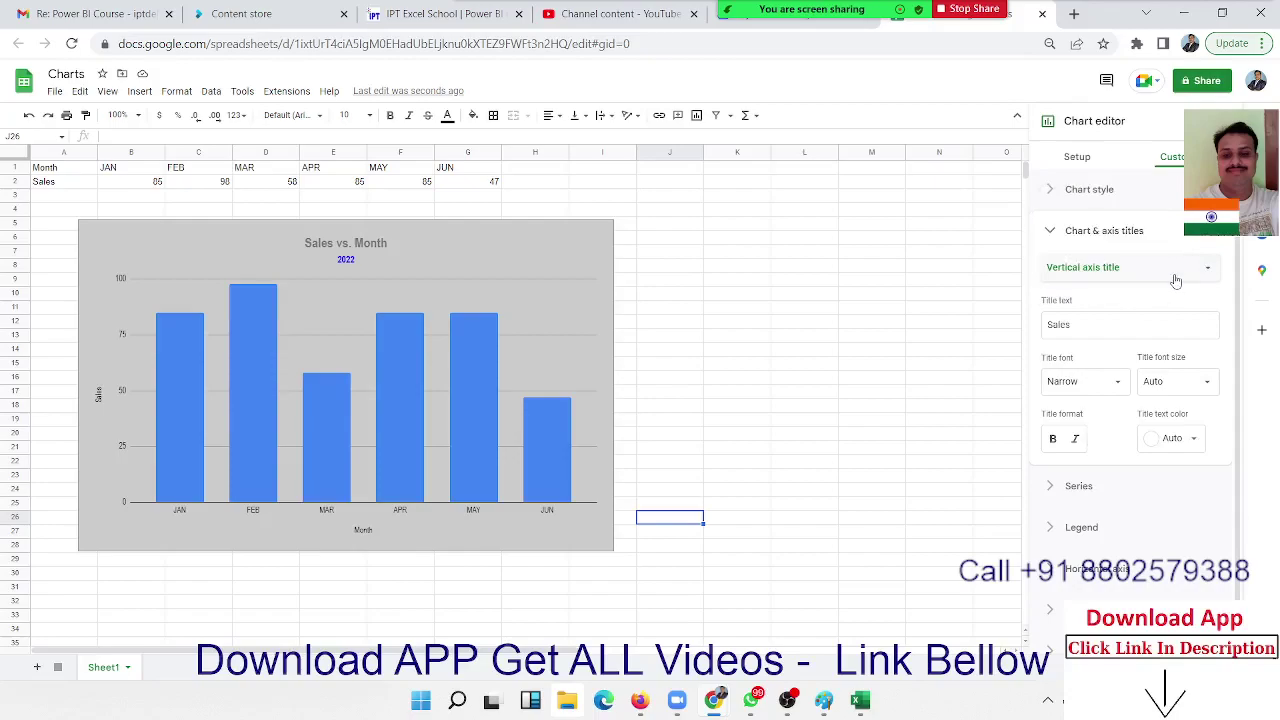
pyautogui.click(1055, 242)
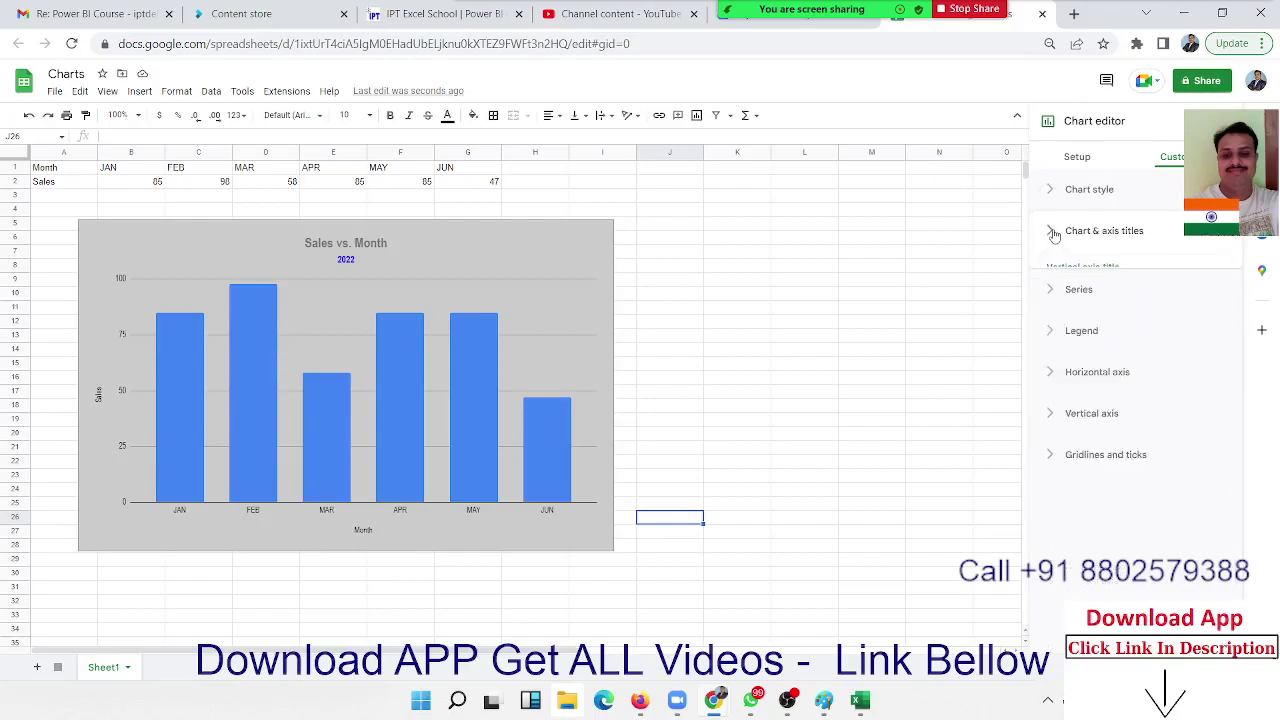
# - Give the Sales columns a bright green fill at 30% opacity
pyautogui.click(1054, 284)
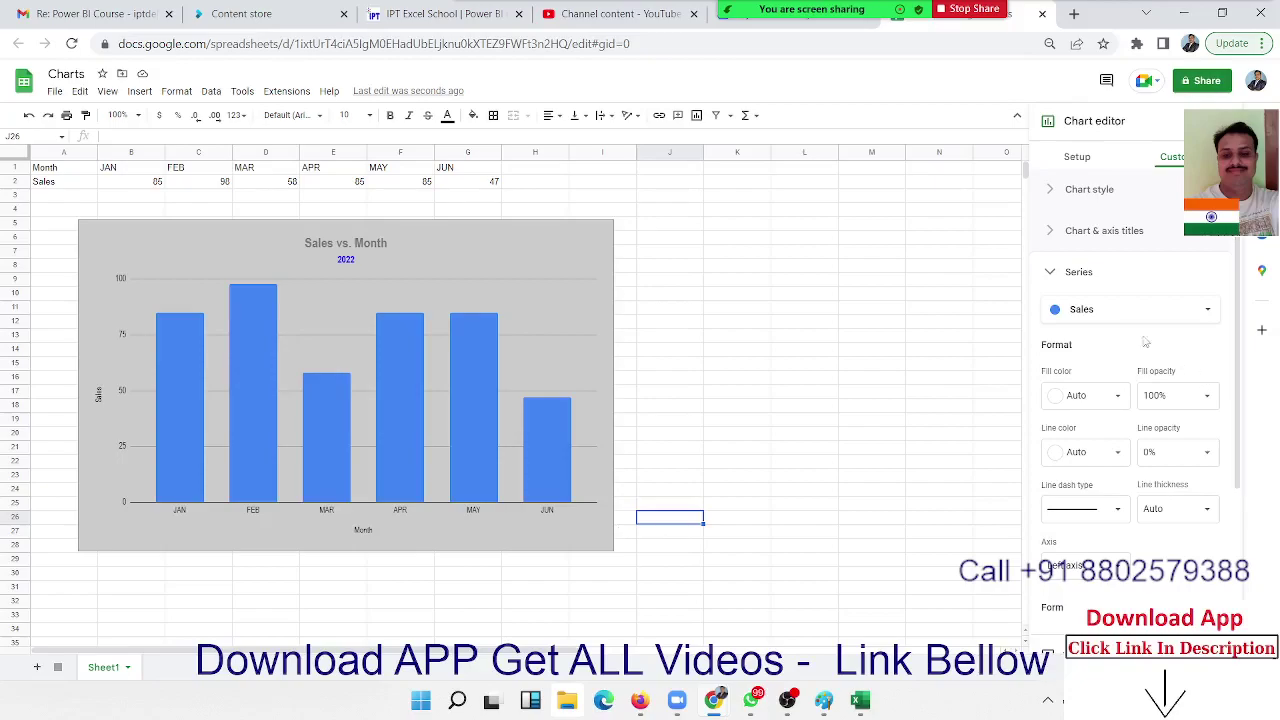
pyautogui.click(1090, 318)
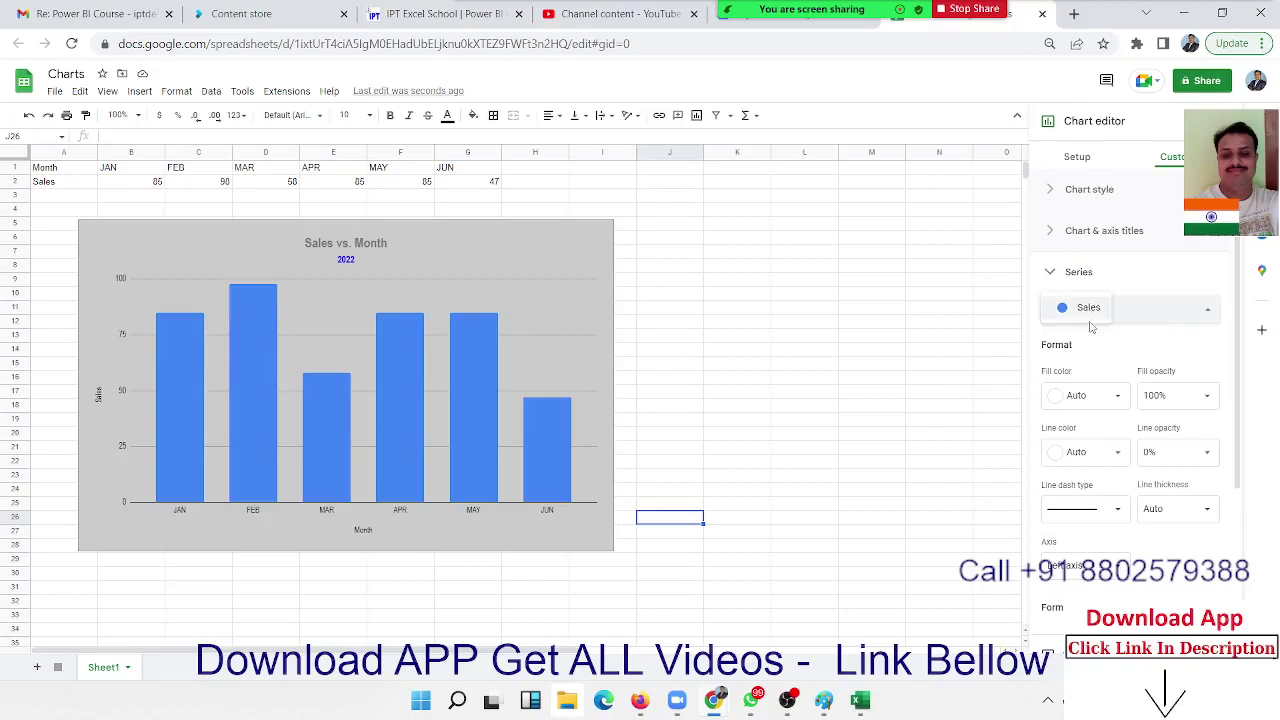
pyautogui.click(1086, 308)
pyautogui.click(1132, 312)
pyautogui.click(1132, 312)
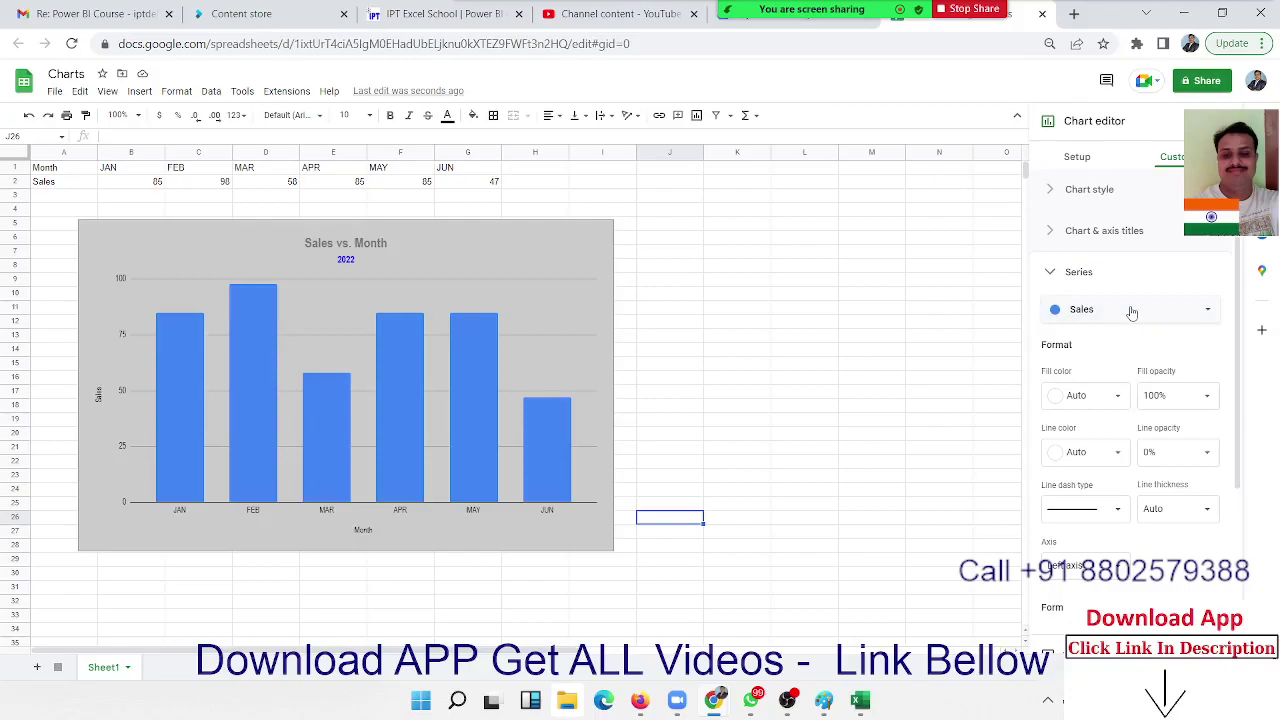
pyautogui.click(1087, 398)
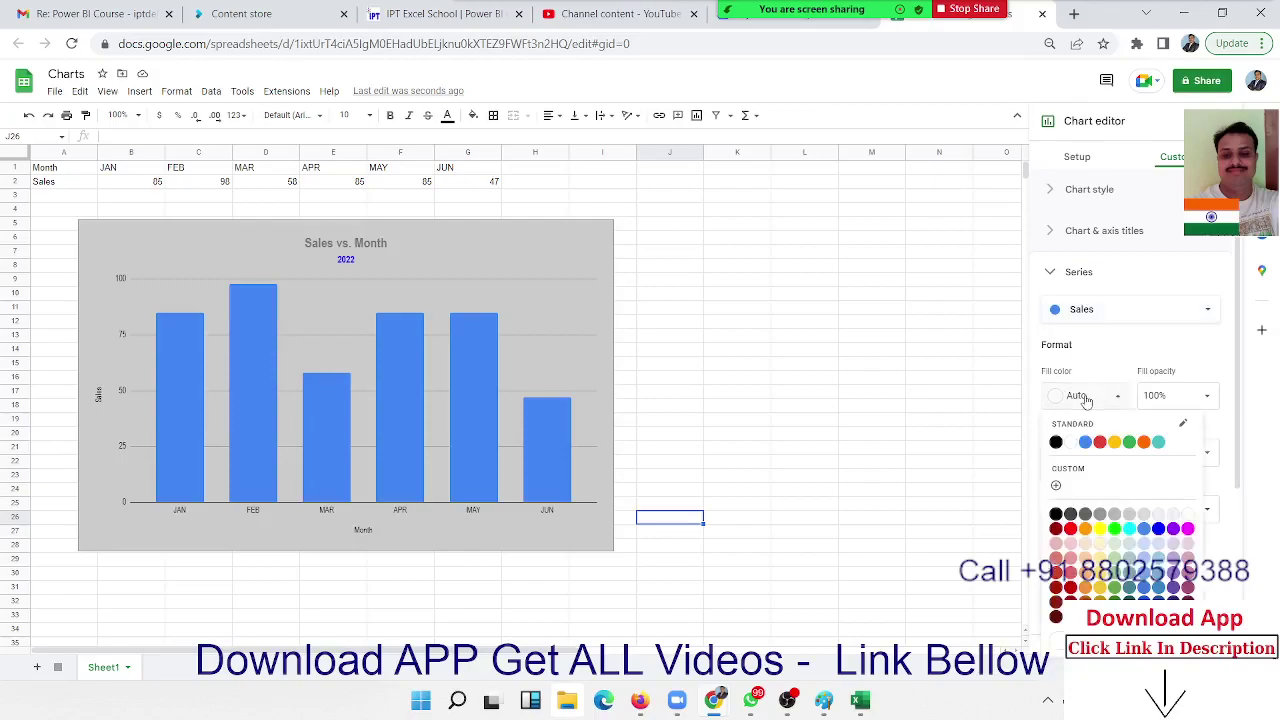
pyautogui.click(1086, 442)
pyautogui.click(1082, 400)
pyautogui.click(1116, 530)
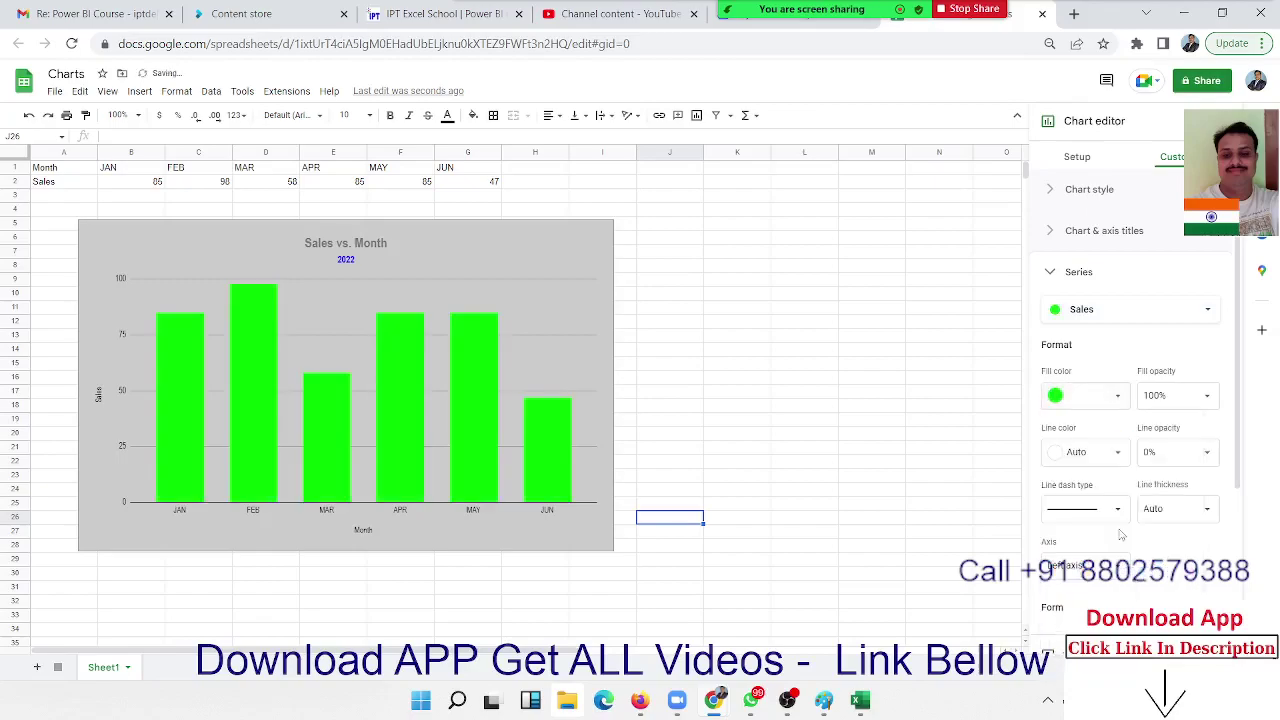
pyautogui.click(1172, 398)
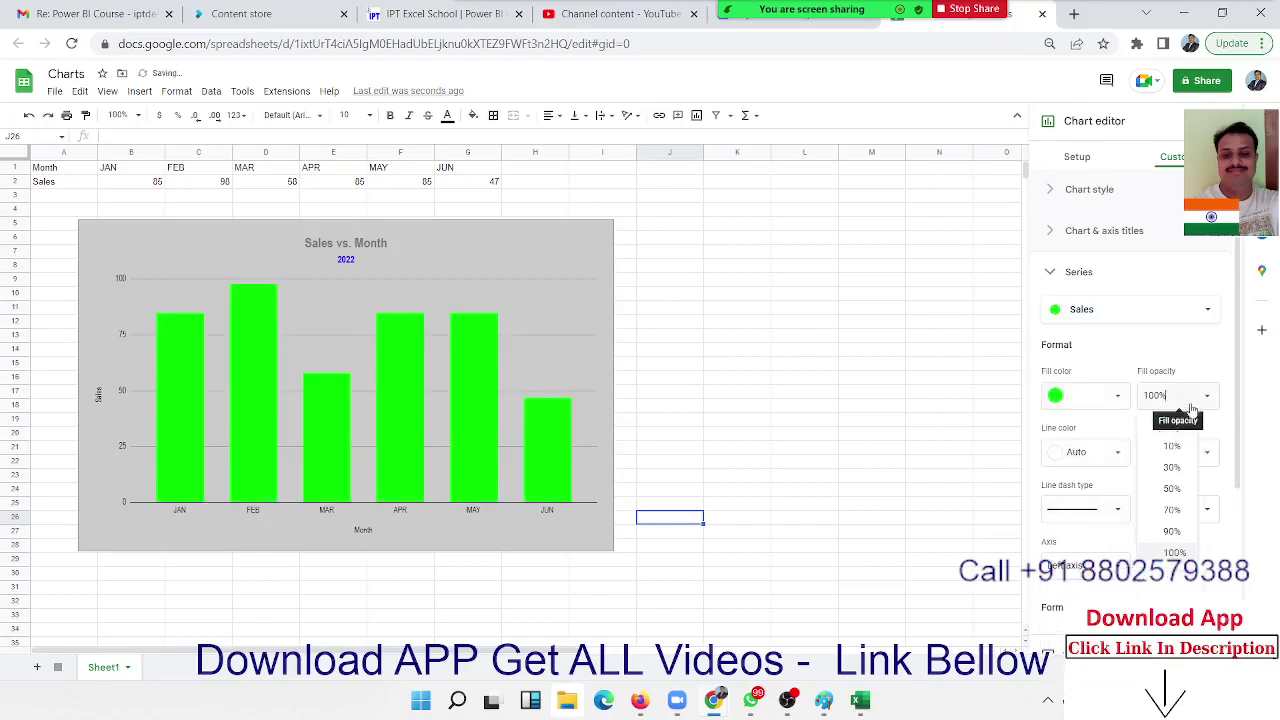
pyautogui.click(1172, 467)
# - Give the Sales columns red dotted outlines at 30% opacity
pyautogui.click(1110, 468)
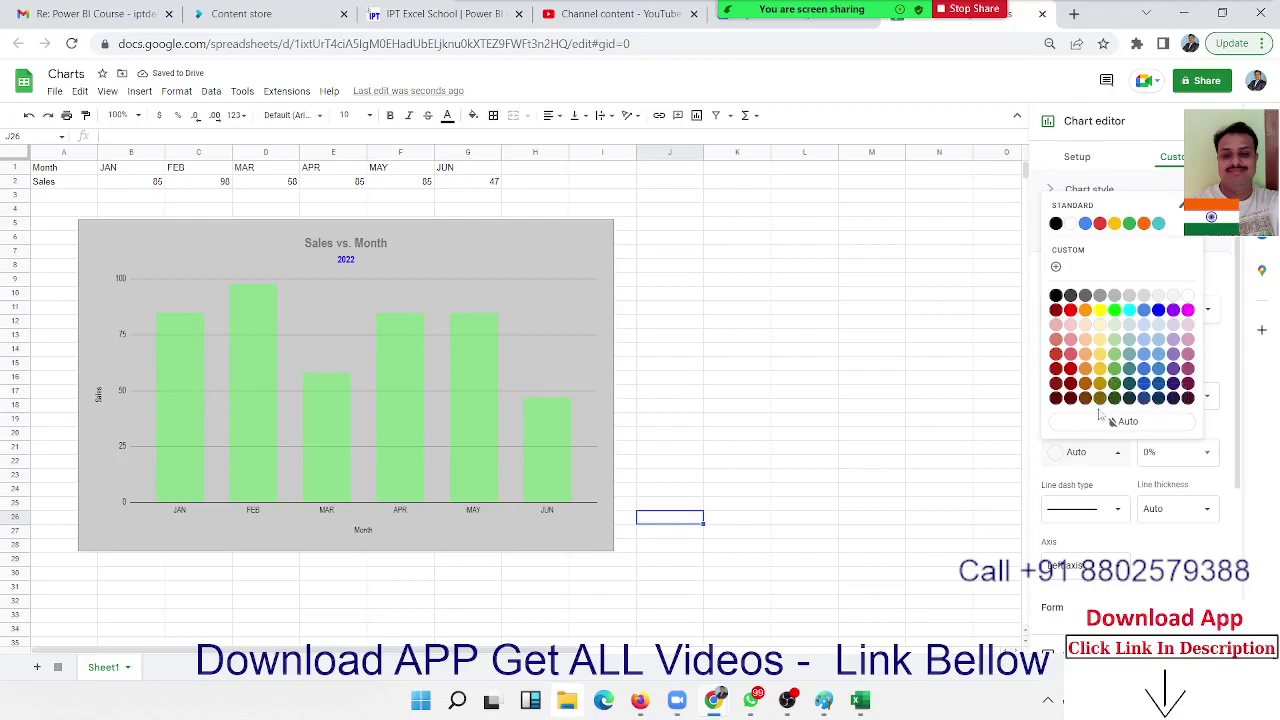
pyautogui.click(1098, 452)
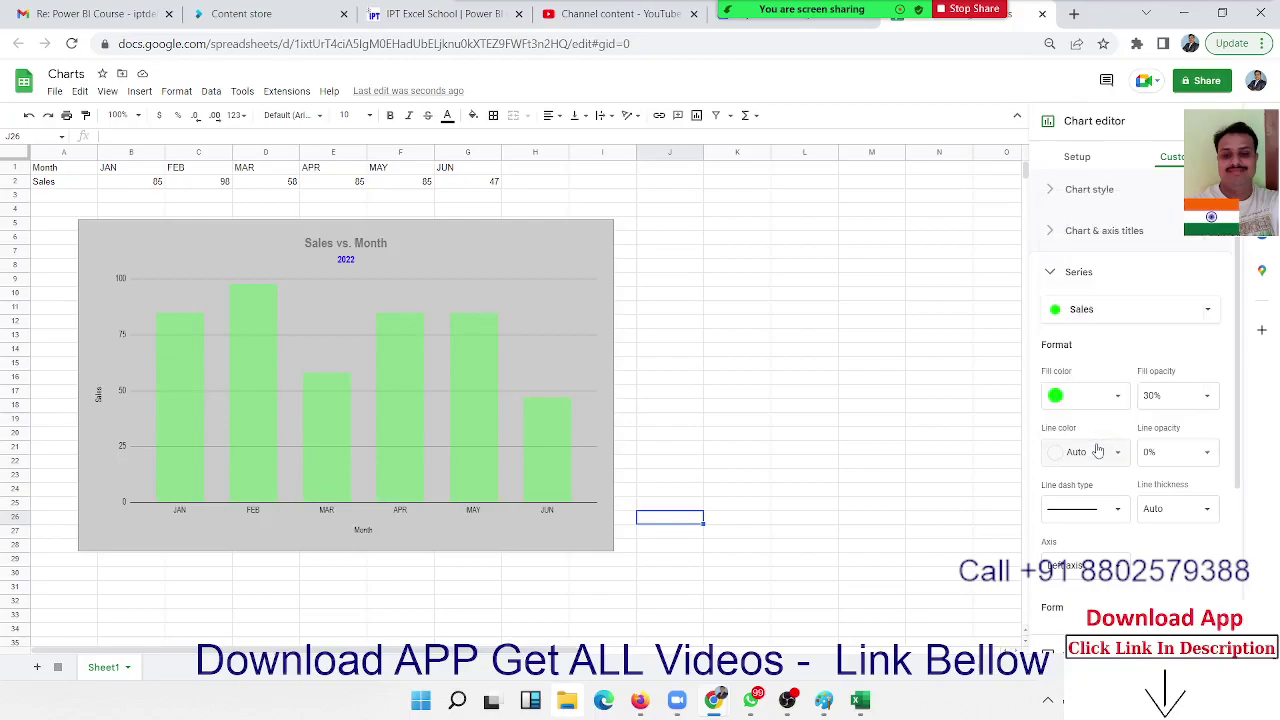
pyautogui.click(1078, 512)
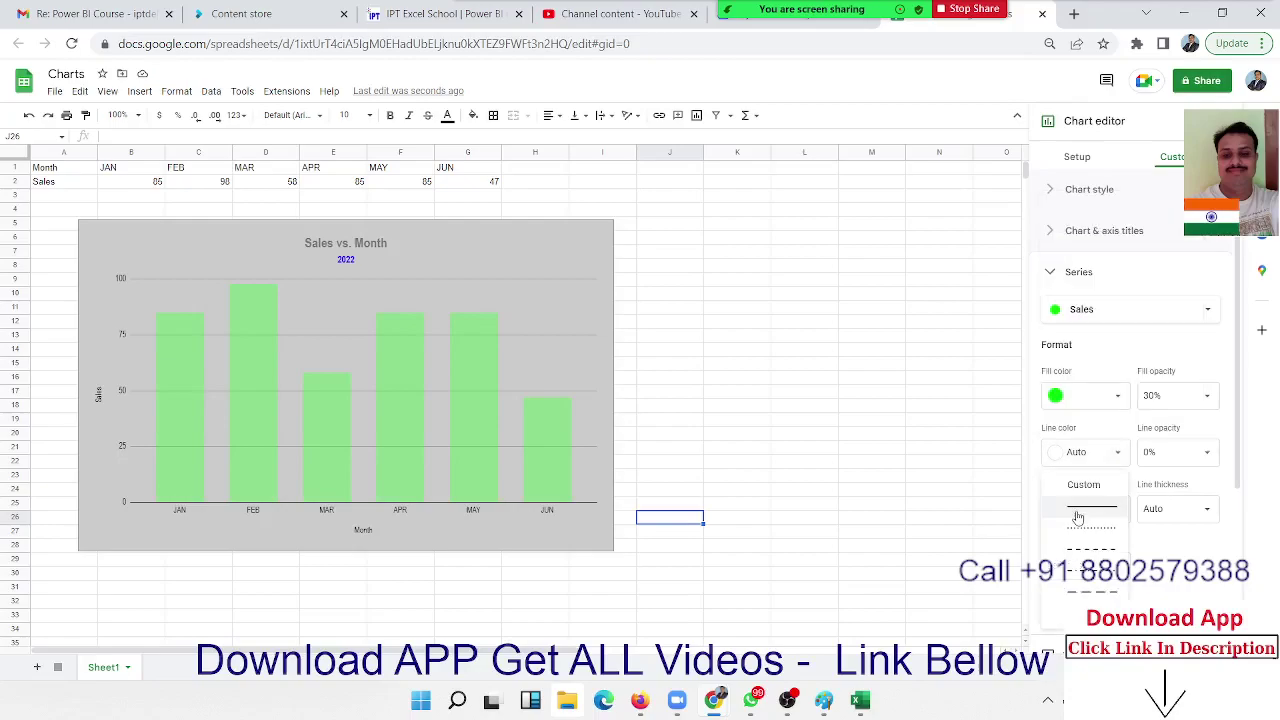
pyautogui.click(1080, 511)
pyautogui.click(1076, 458)
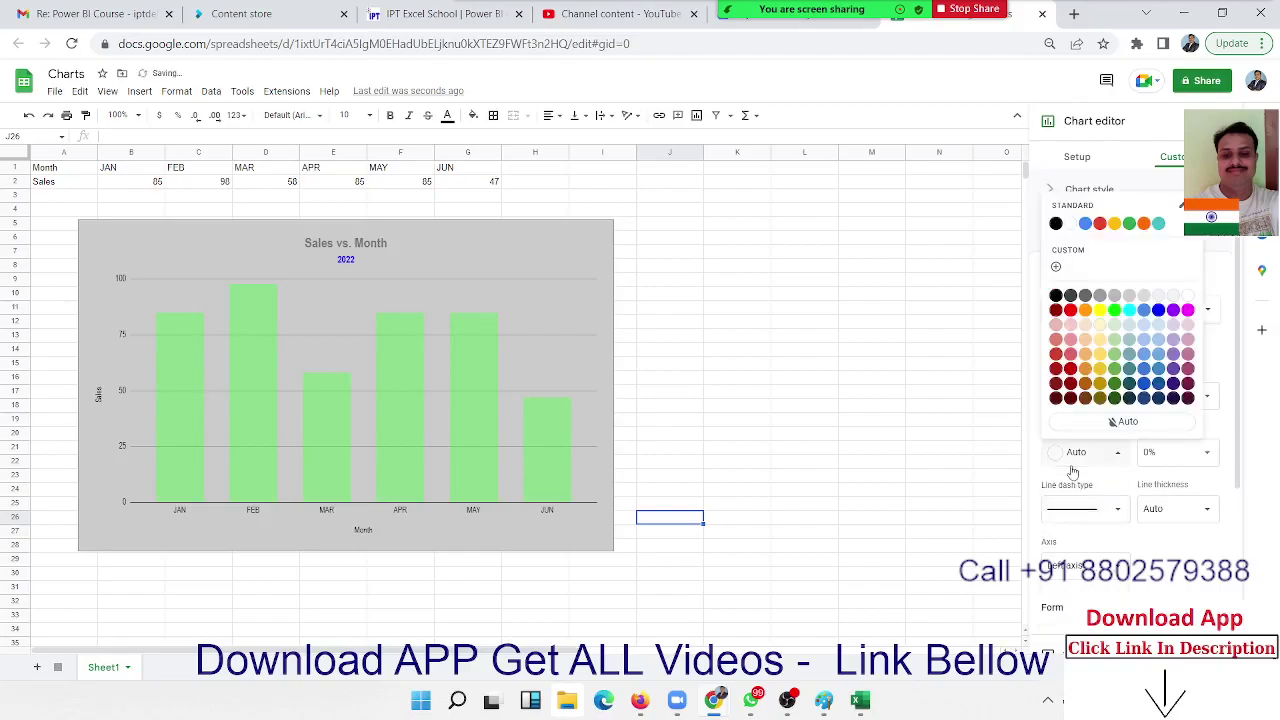
pyautogui.click(1070, 310)
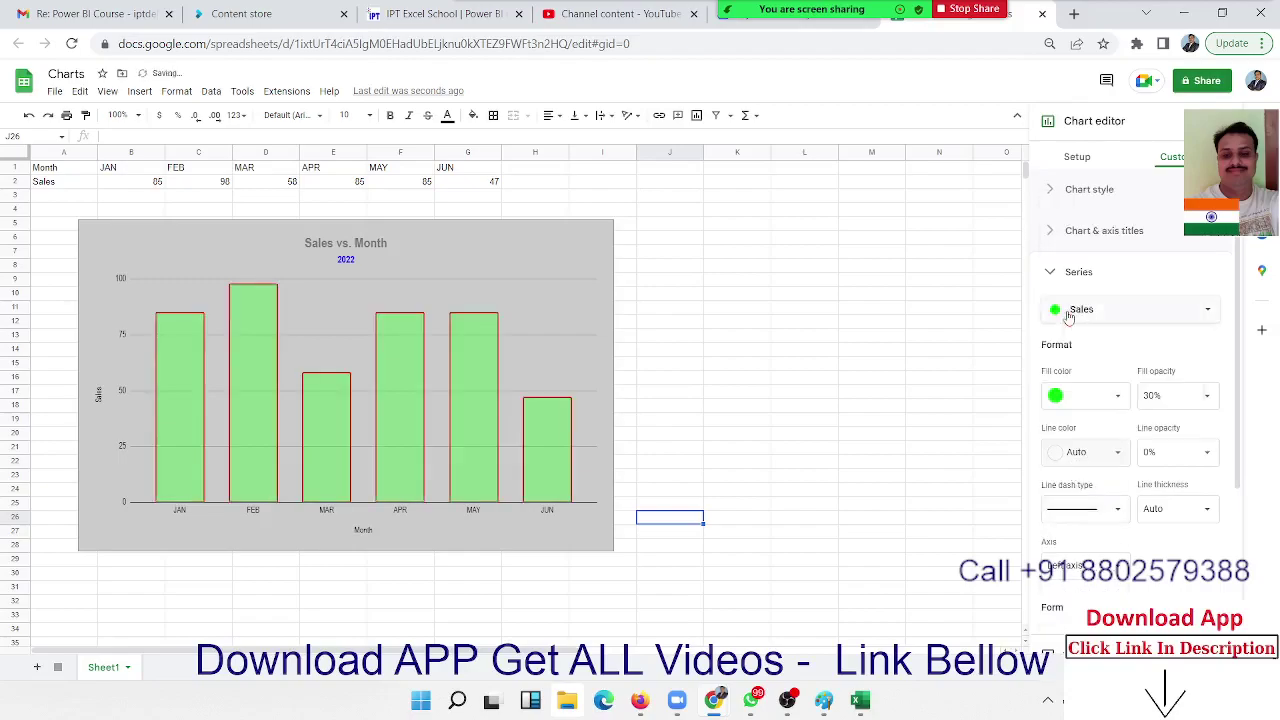
pyautogui.click(1078, 510)
pyautogui.click(1080, 543)
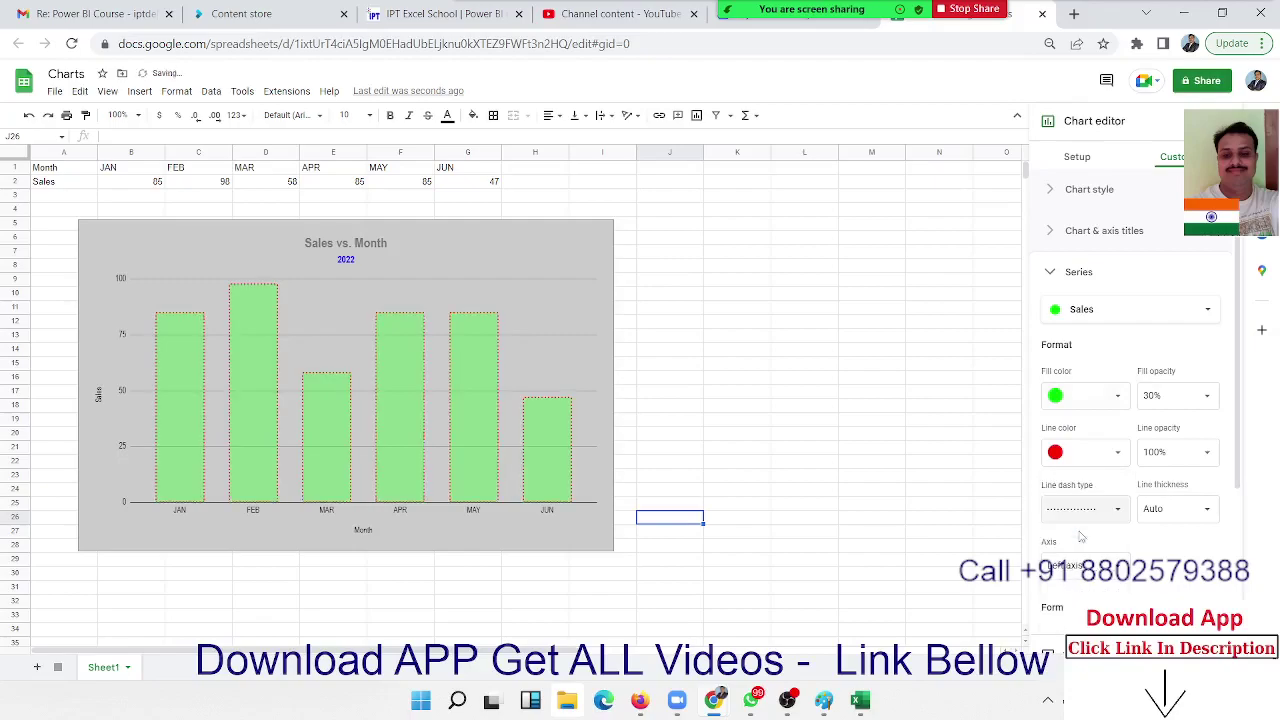
pyautogui.click(1172, 452)
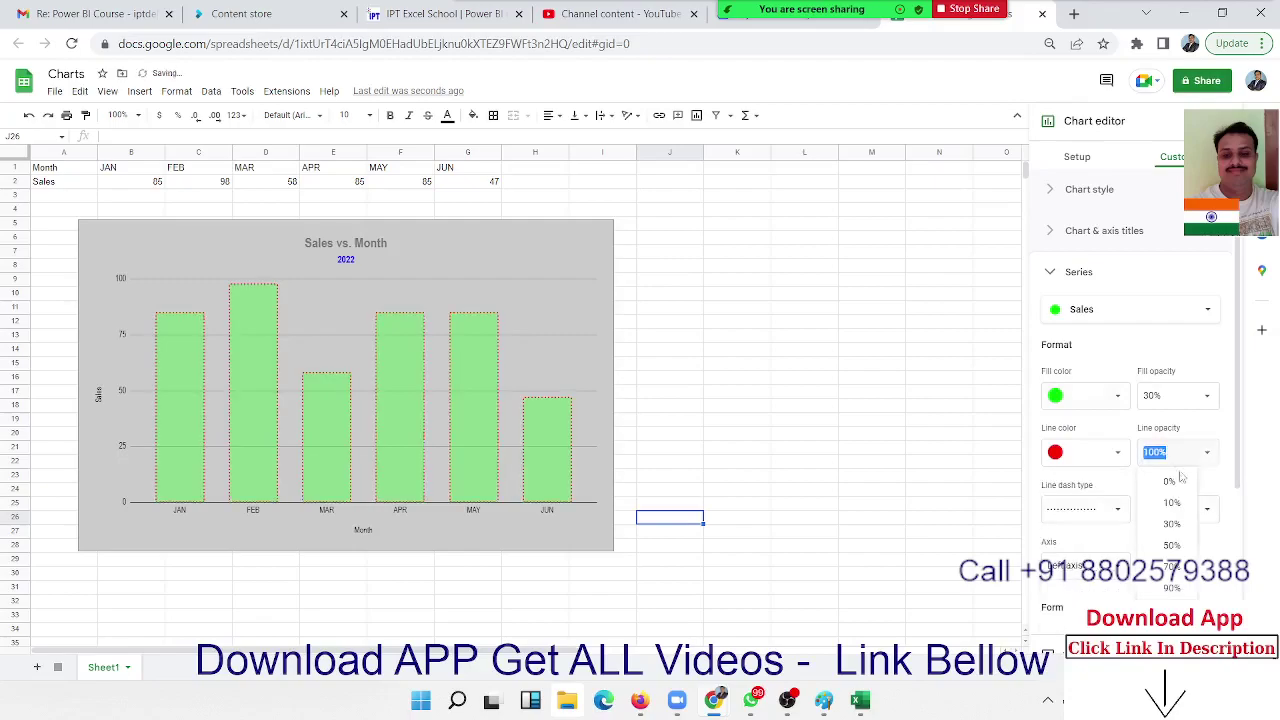
pyautogui.click(1172, 525)
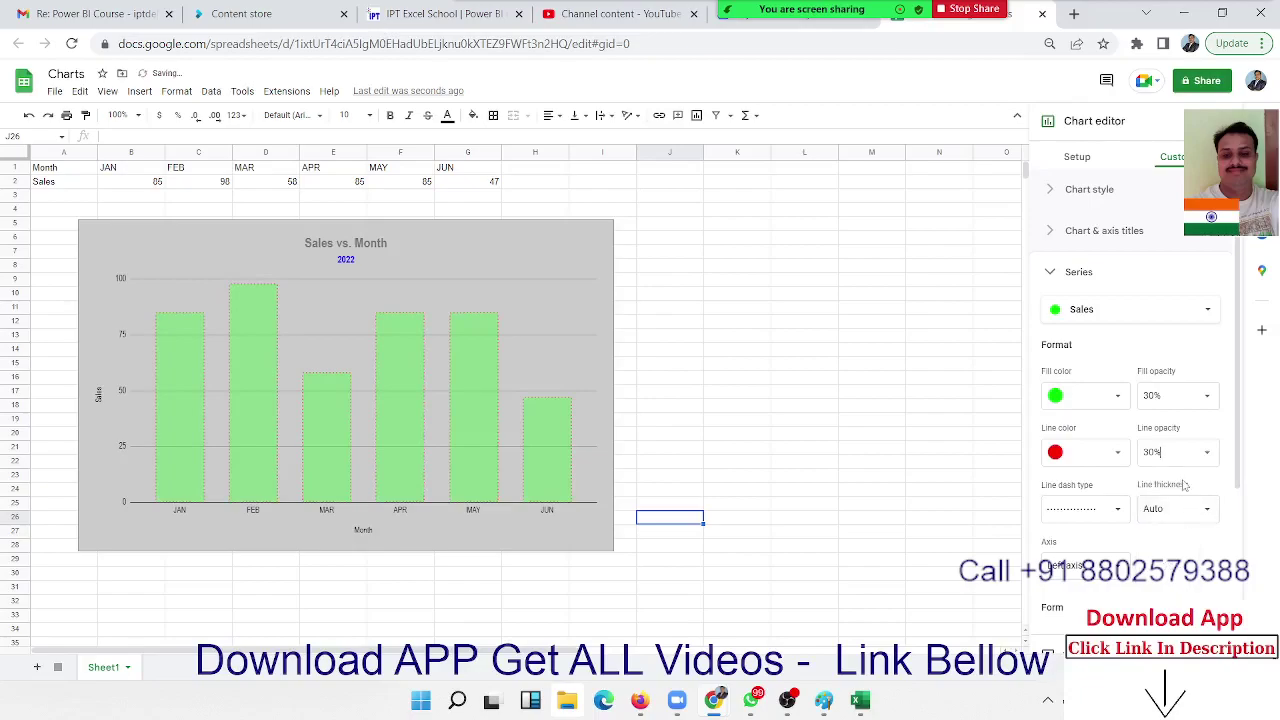
# - Try the Sales series on the right axis, return it to the left, and add a data point format
pyautogui.moveTo(1237, 463); pyautogui.dragTo(1234, 605)
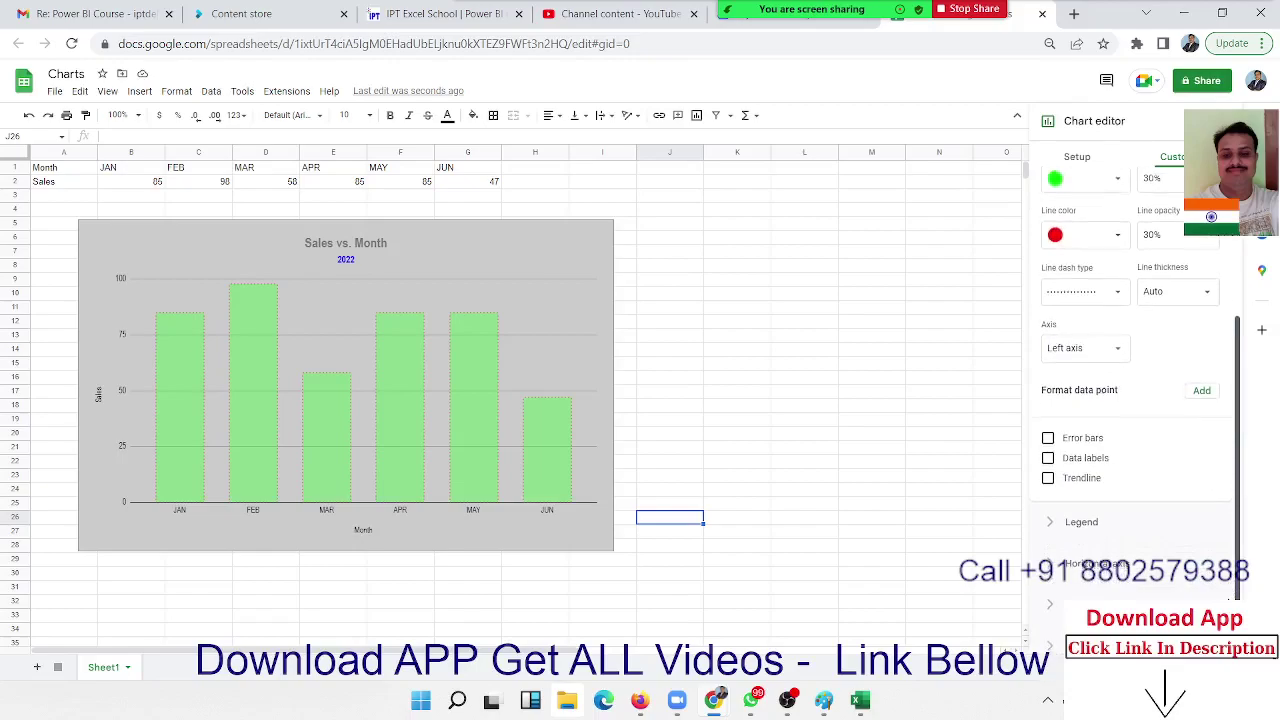
pyautogui.click(1098, 358)
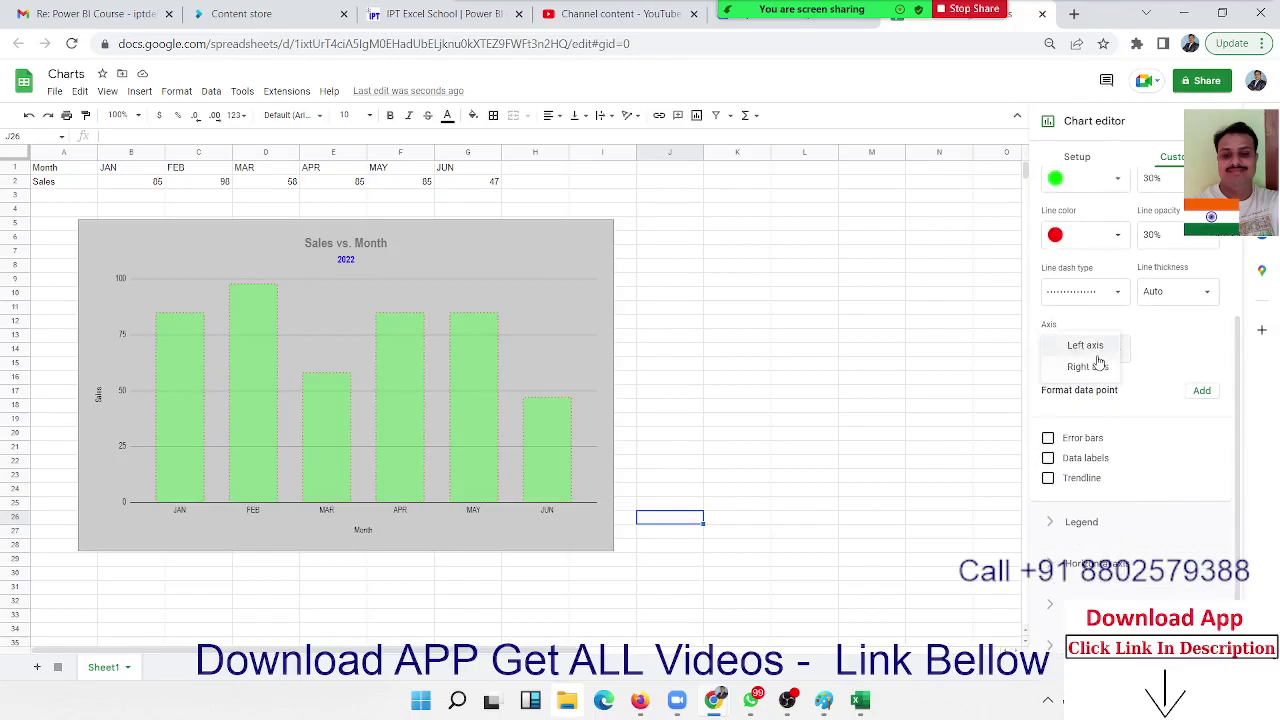
pyautogui.click(1095, 366)
pyautogui.click(1087, 352)
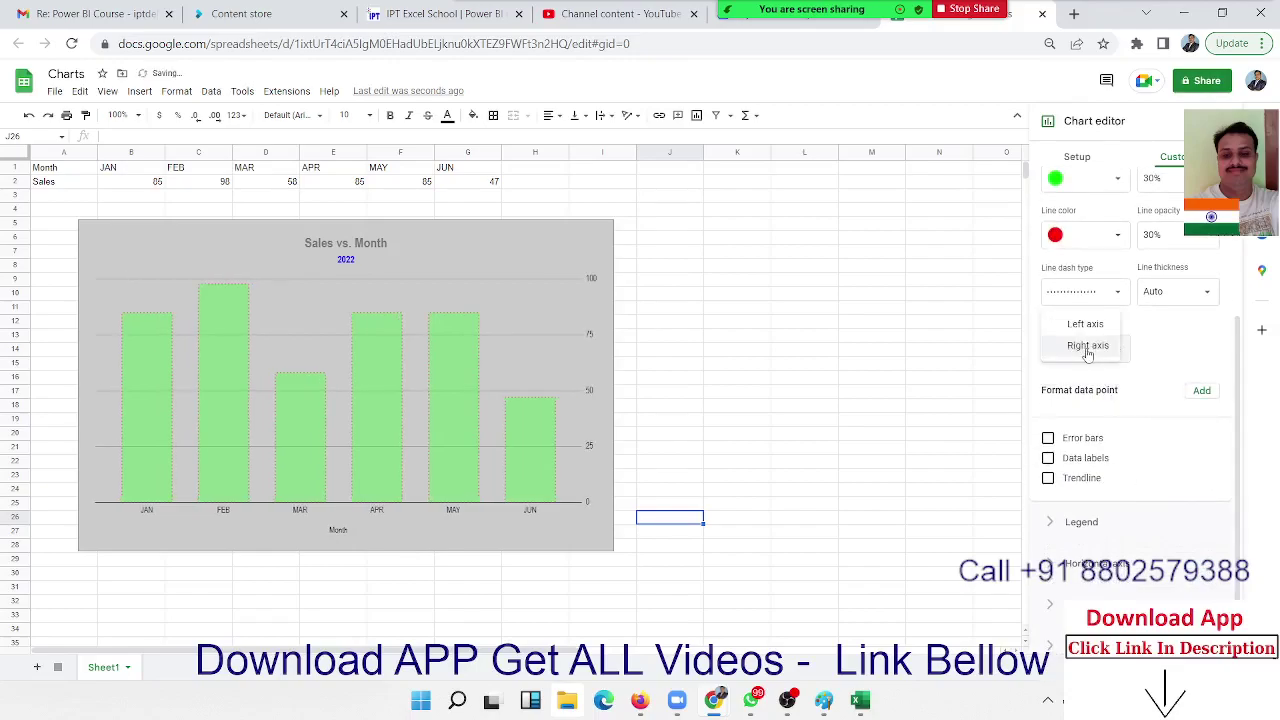
pyautogui.click(1085, 325)
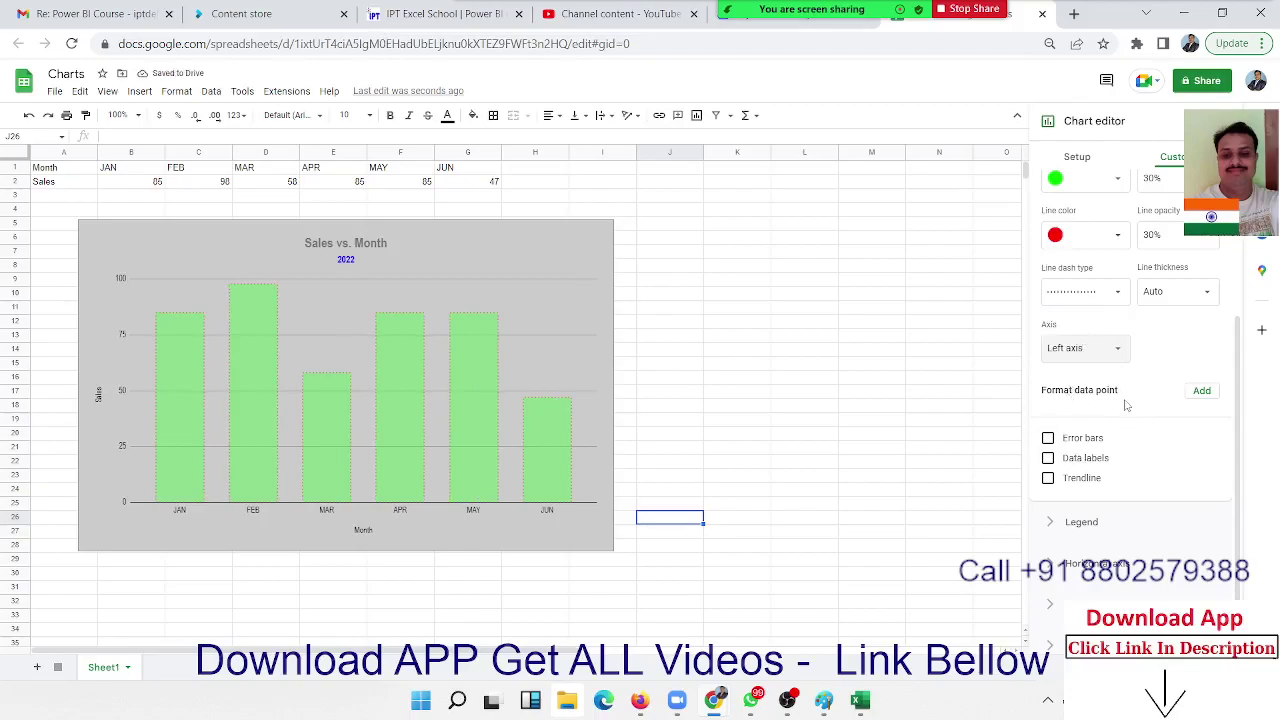
pyautogui.click(1201, 391)
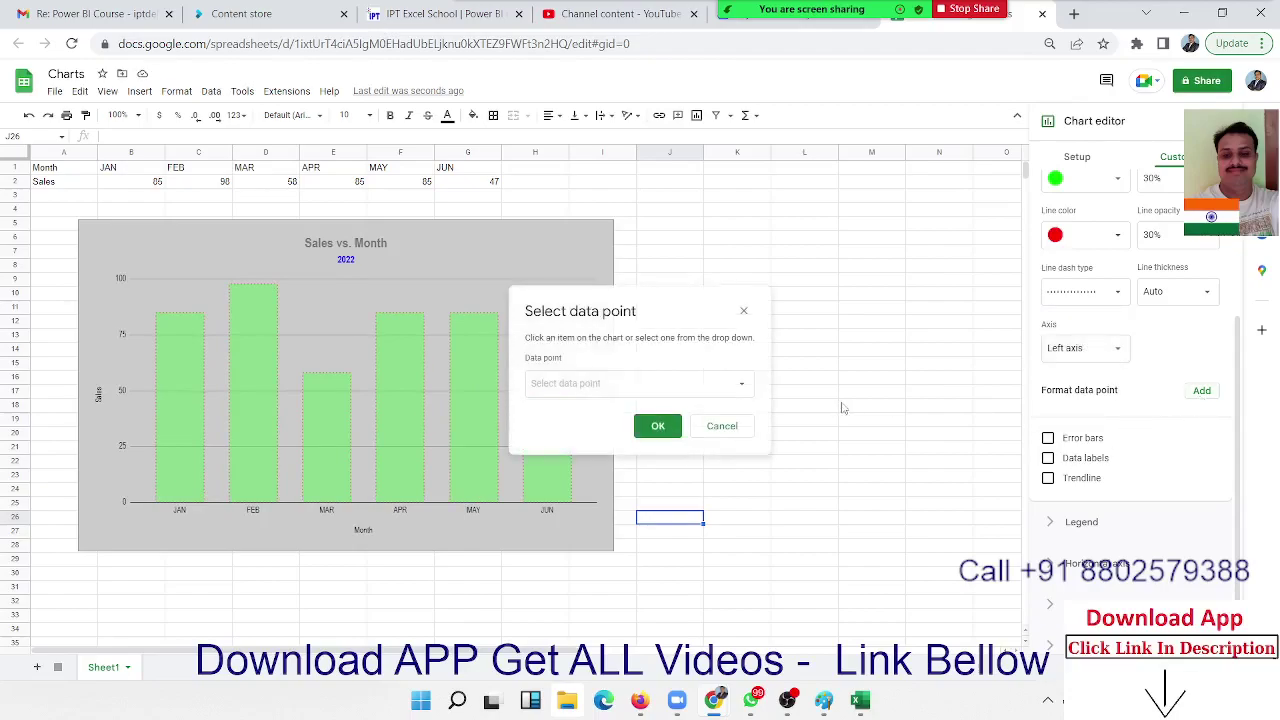
# - Select the Sales: FEB data point and colour it red
pyautogui.click(661, 384)
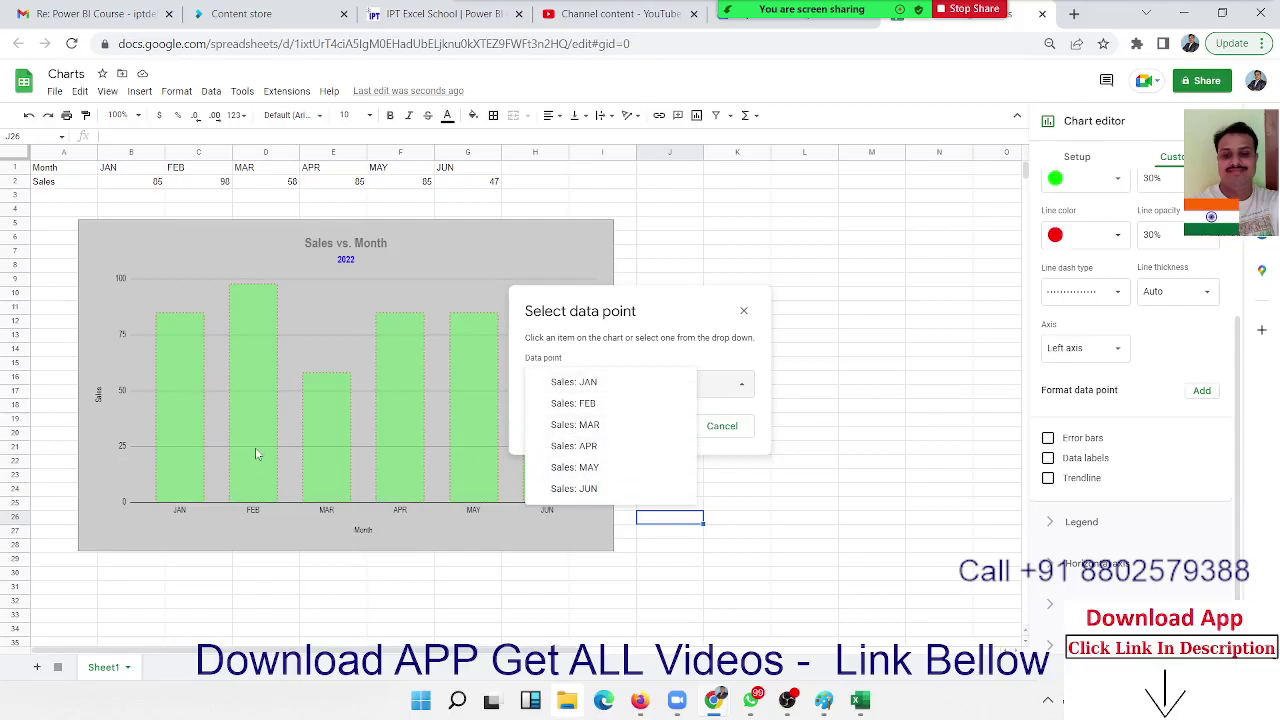
pyautogui.click(568, 404)
pyautogui.click(658, 426)
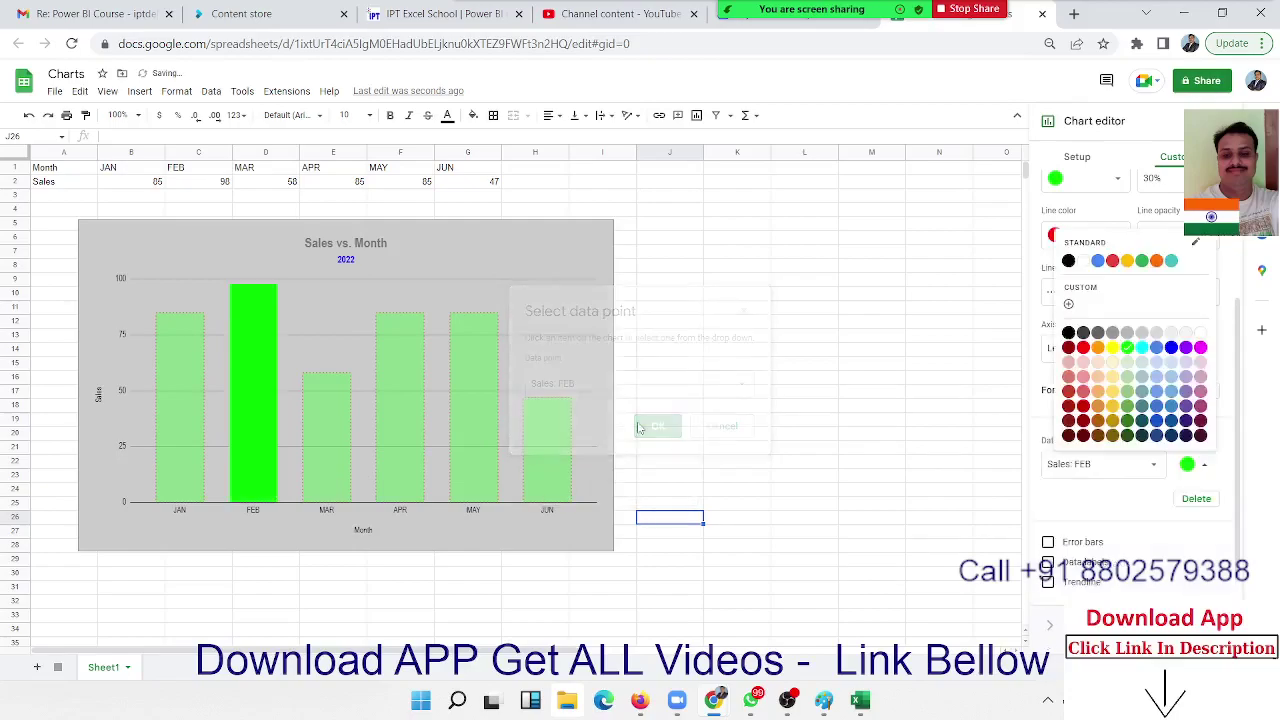
pyautogui.click(1083, 347)
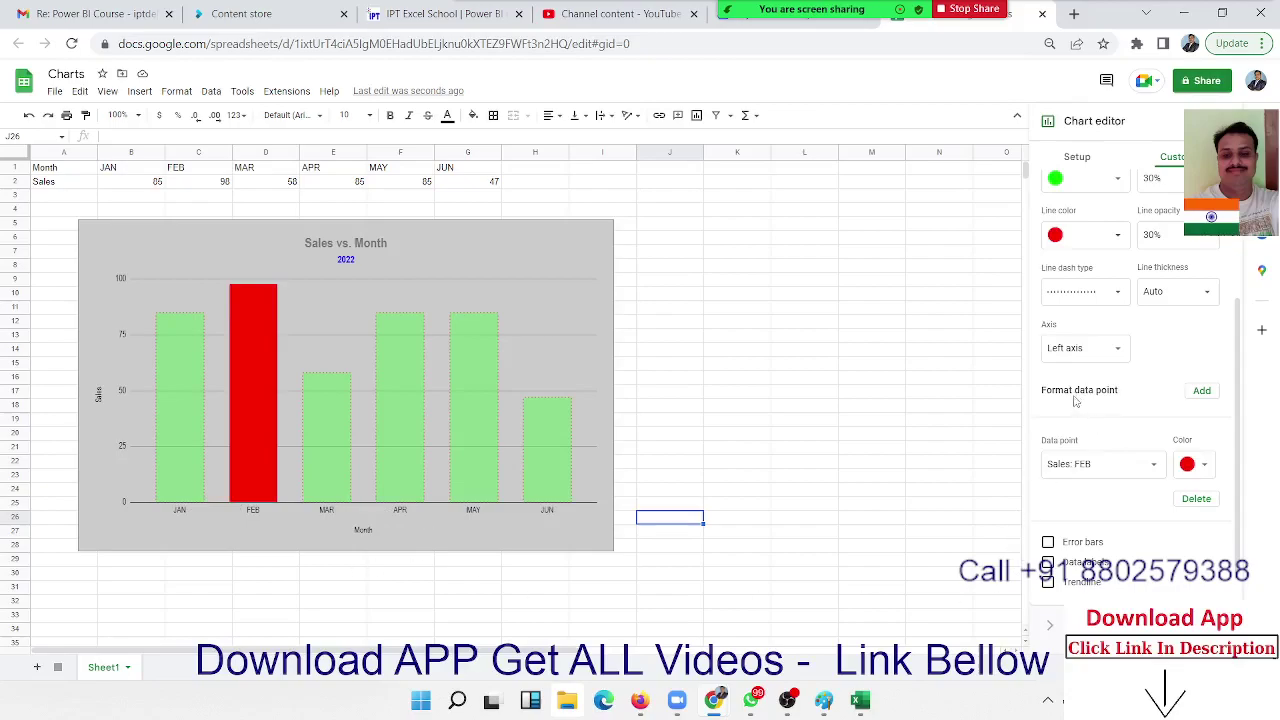
# - Add the Sales: JUN data point and colour it near-white
pyautogui.click(1202, 393)
pyautogui.click(566, 397)
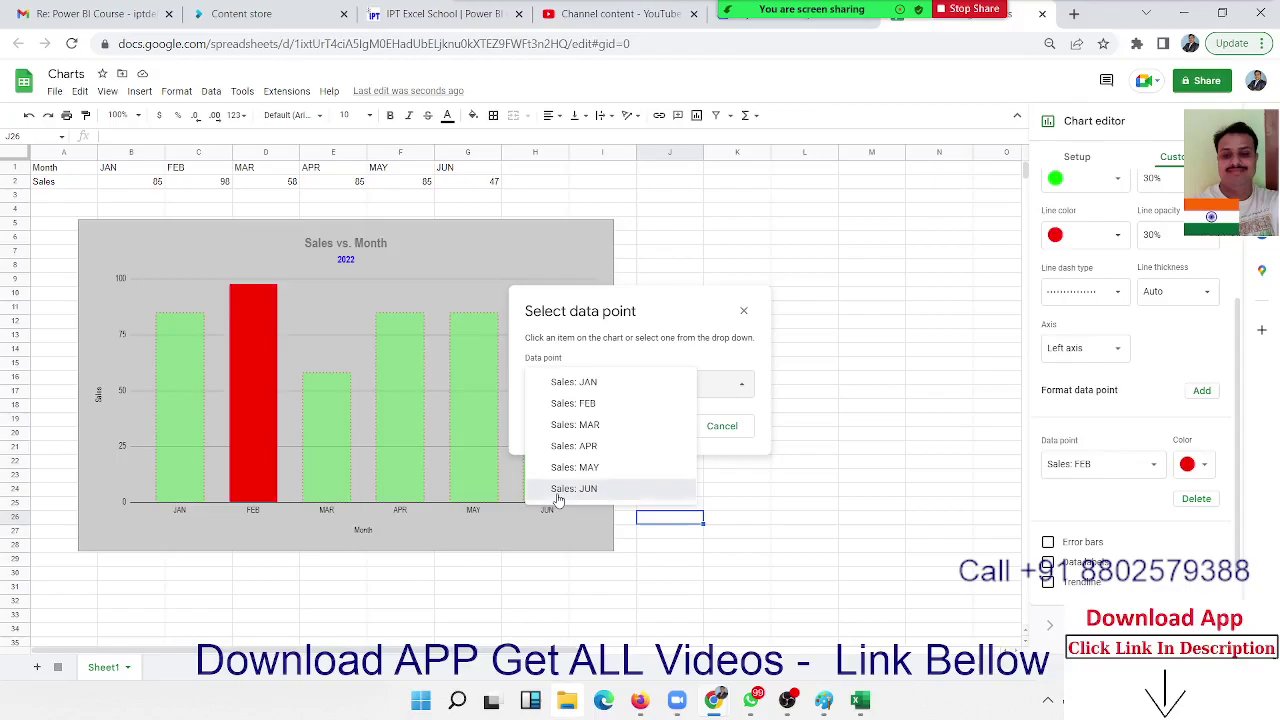
pyautogui.click(558, 490)
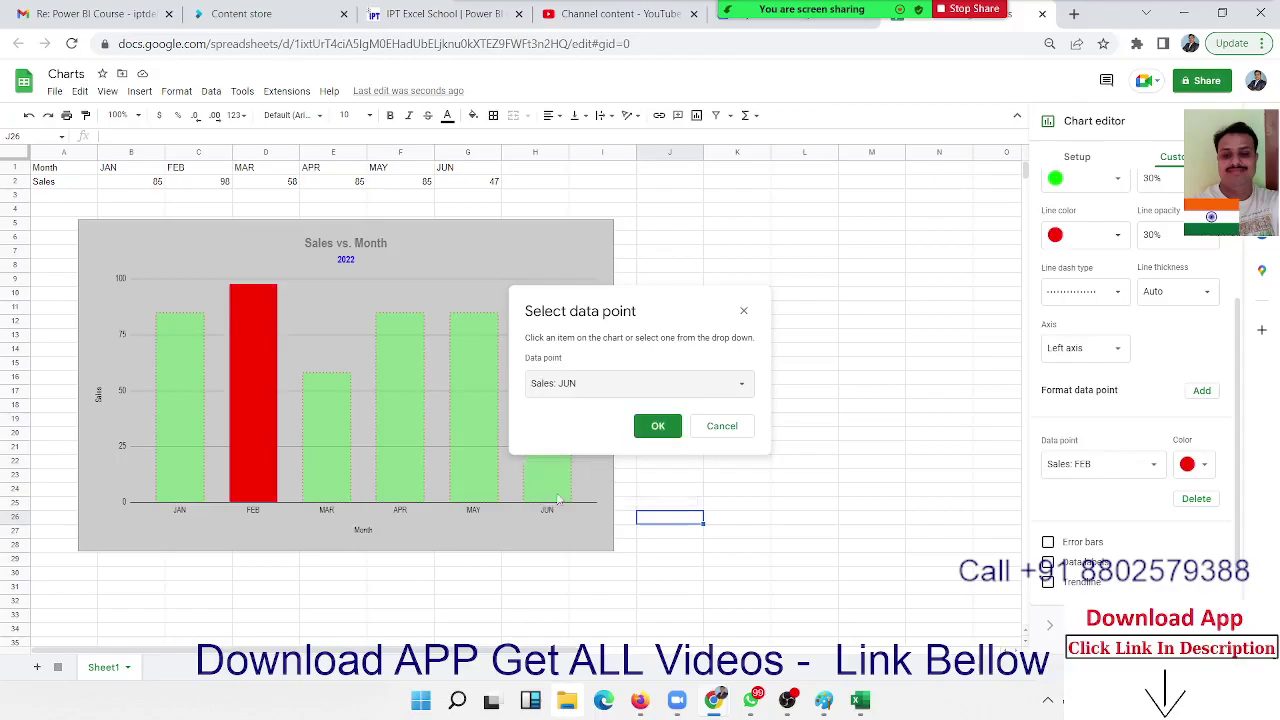
pyautogui.click(657, 430)
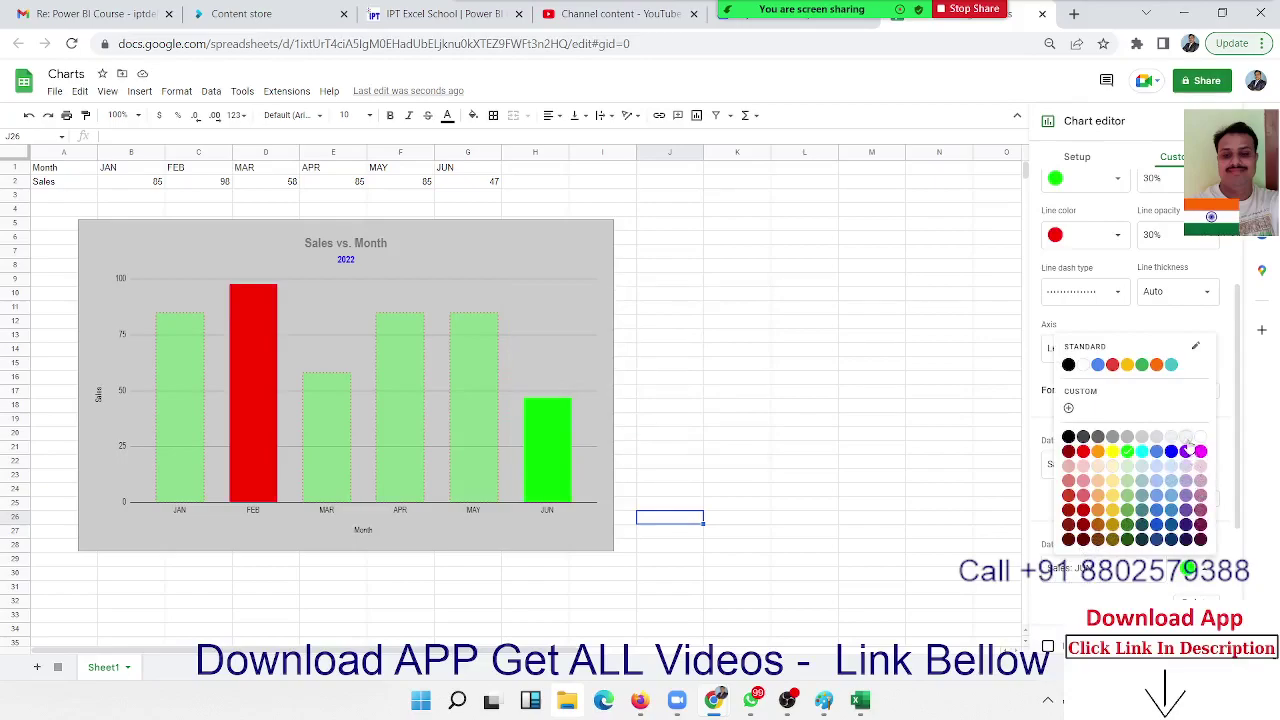
pyautogui.click(1186, 439)
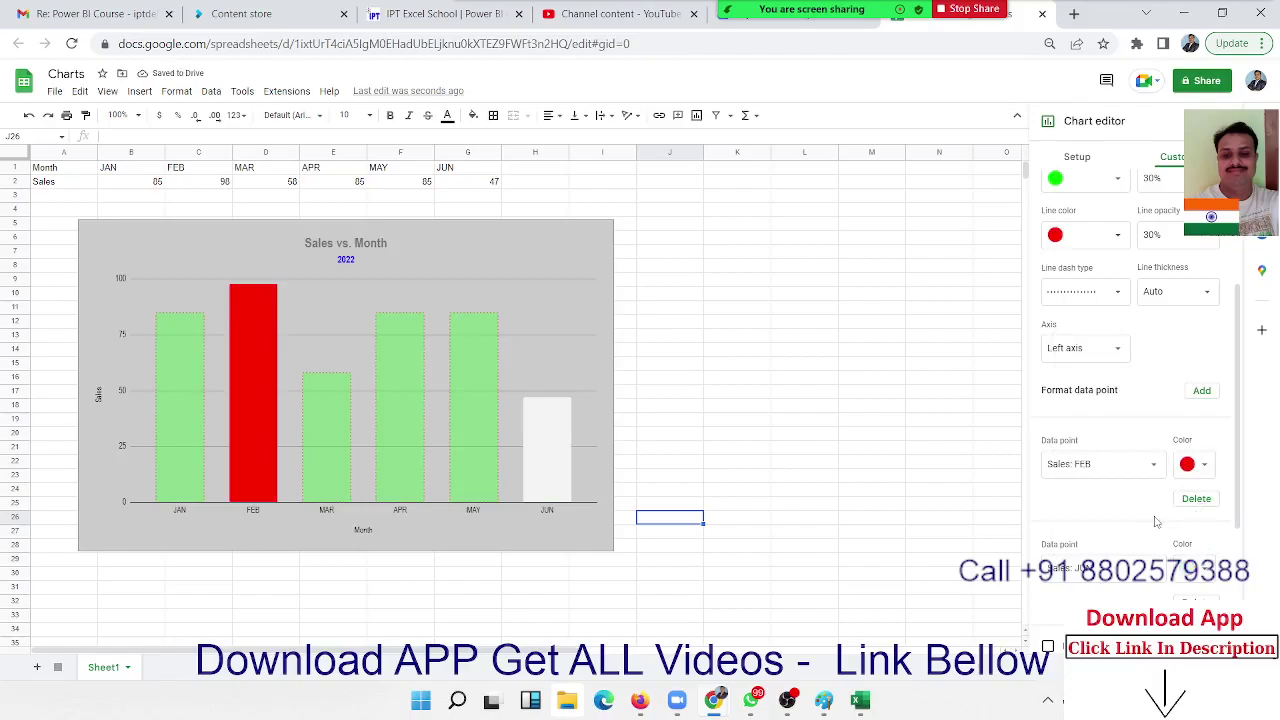
pyautogui.scroll(-3, 1155, 520)
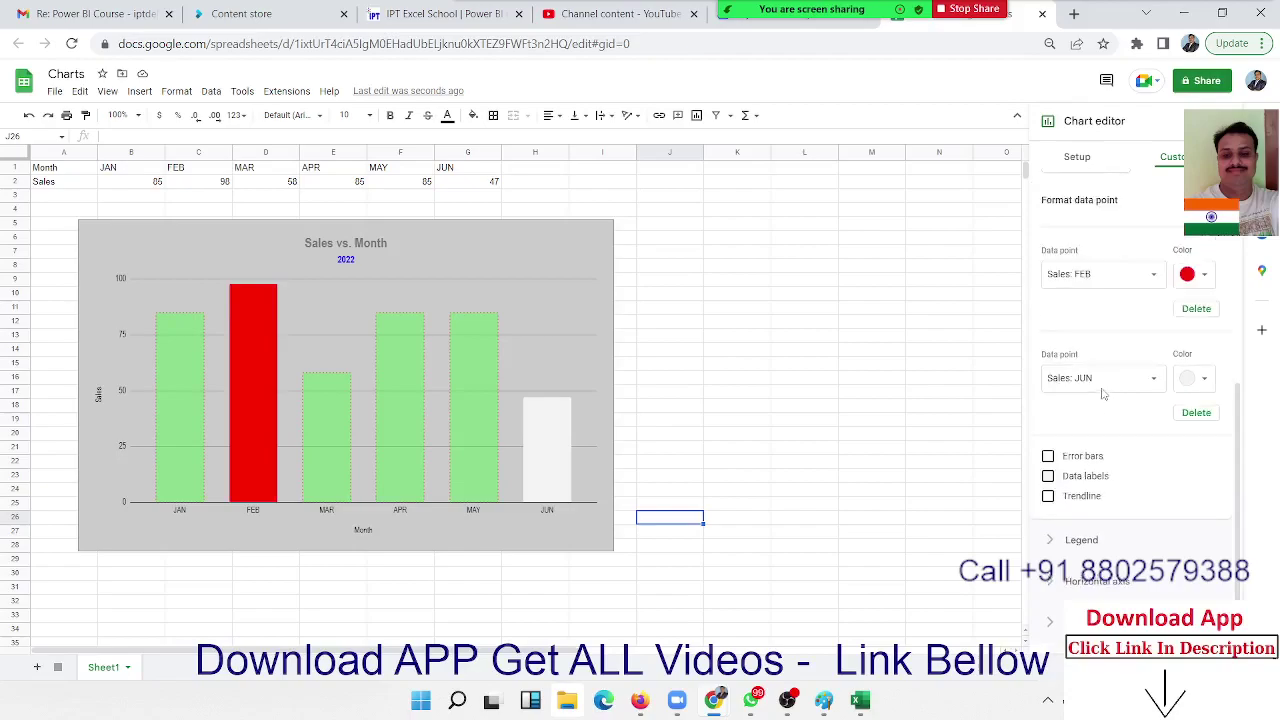
pyautogui.scroll(3, 1110, 436)
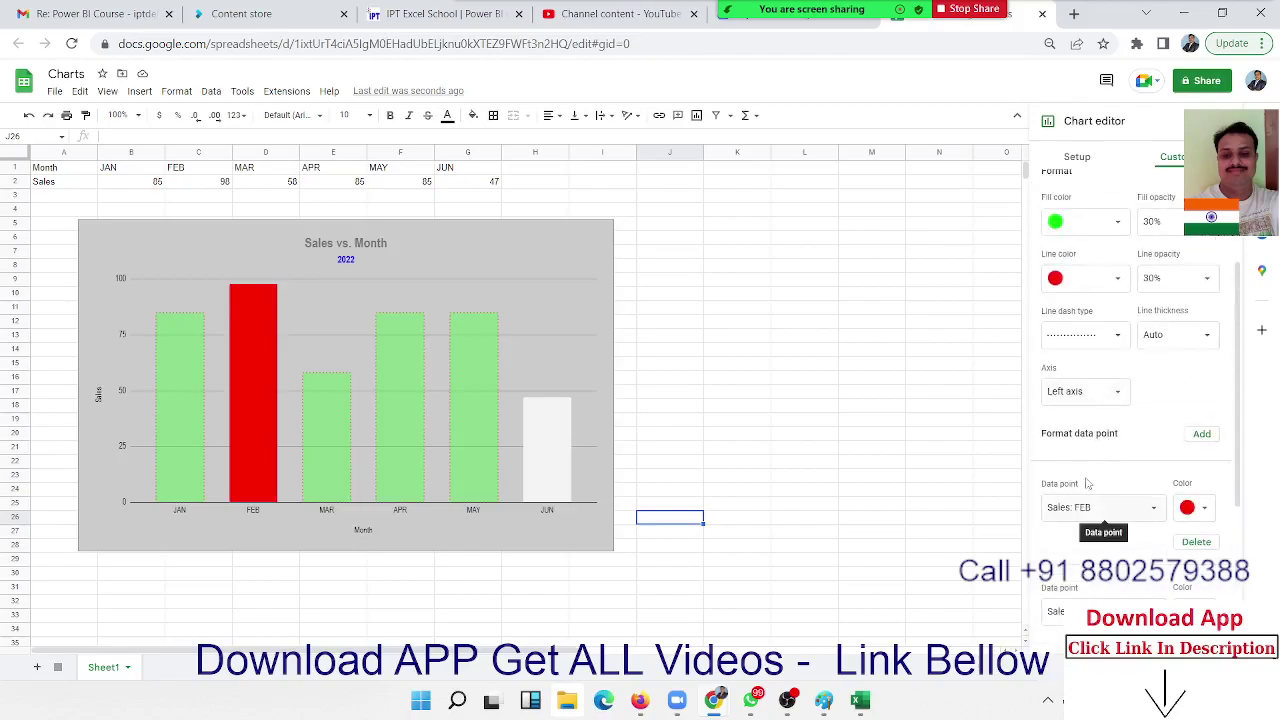
pyautogui.scroll(-3, 1070, 500)
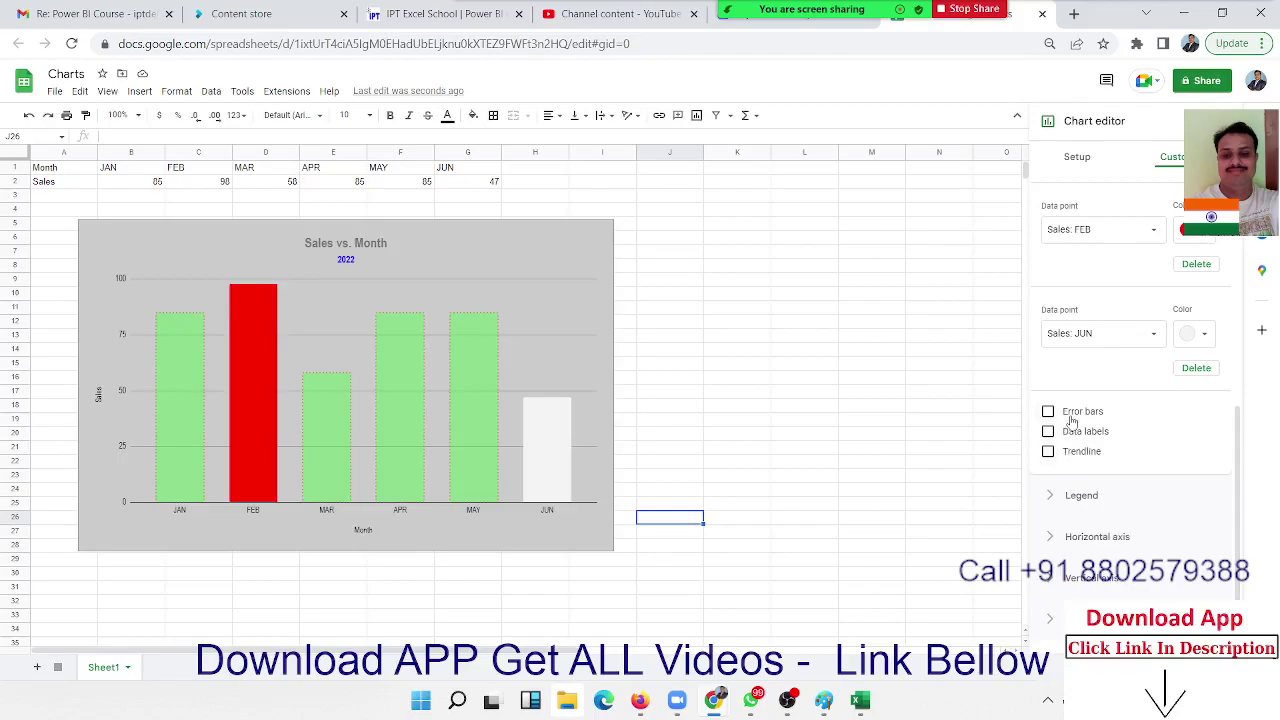
pyautogui.click(1071, 414)
pyautogui.click(1071, 421)
pyautogui.click(1071, 421)
pyautogui.click(1071, 421)
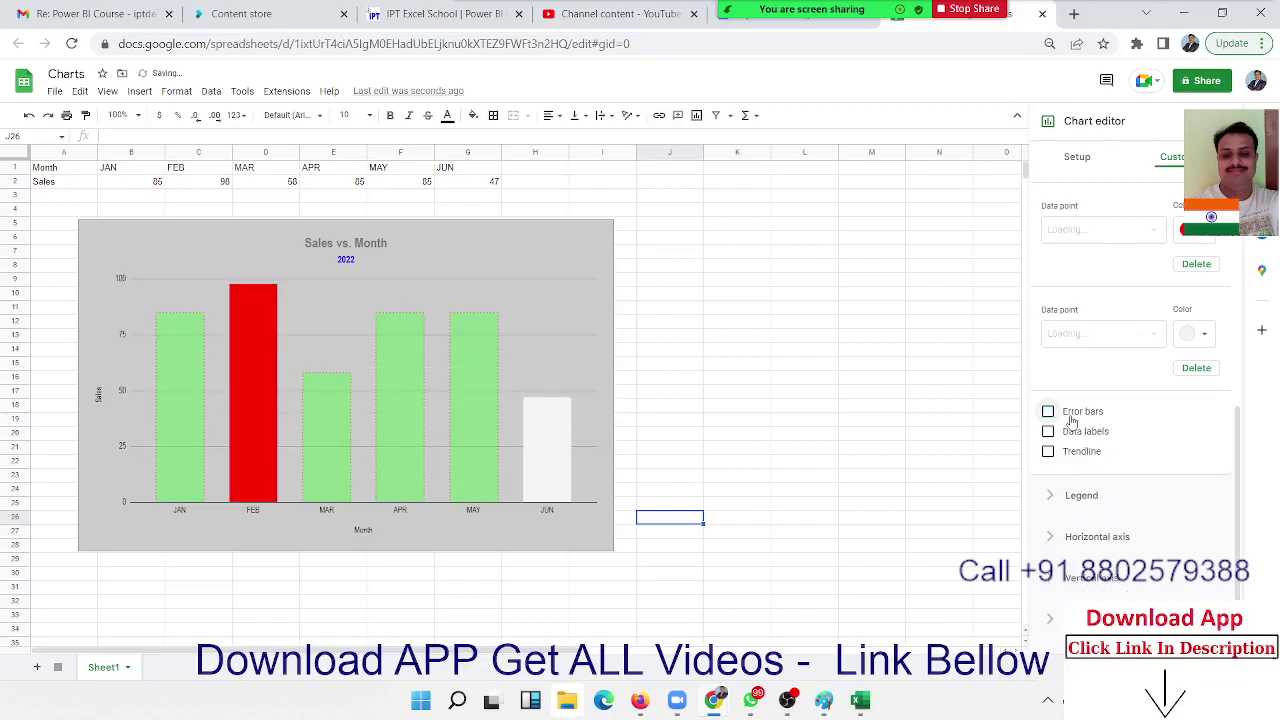
pyautogui.click(1071, 421)
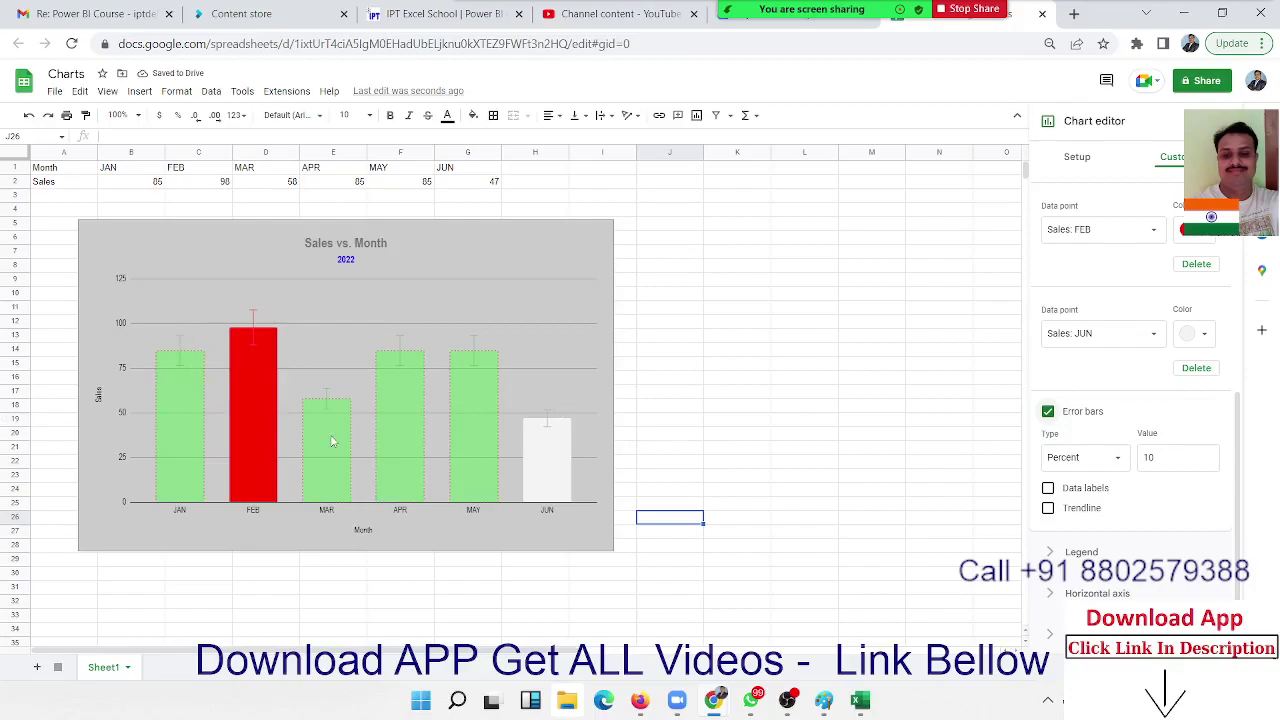
pyautogui.click(1106, 468)
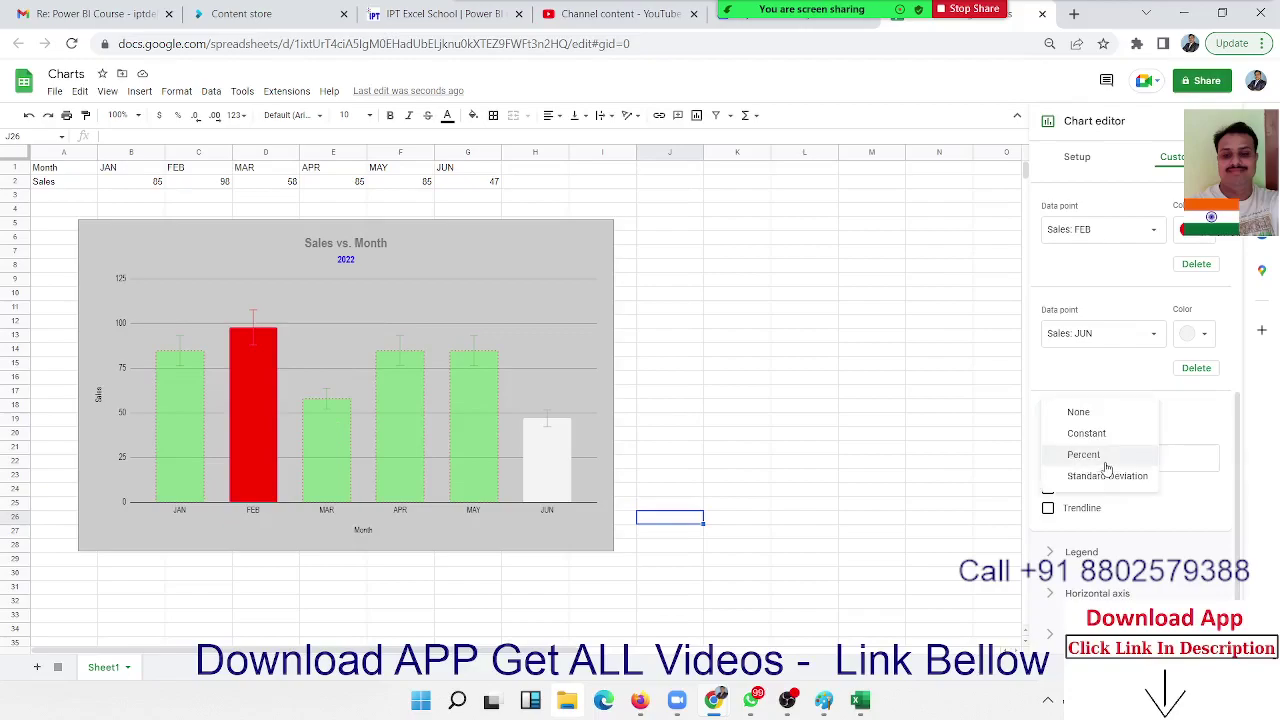
pyautogui.click(1090, 435)
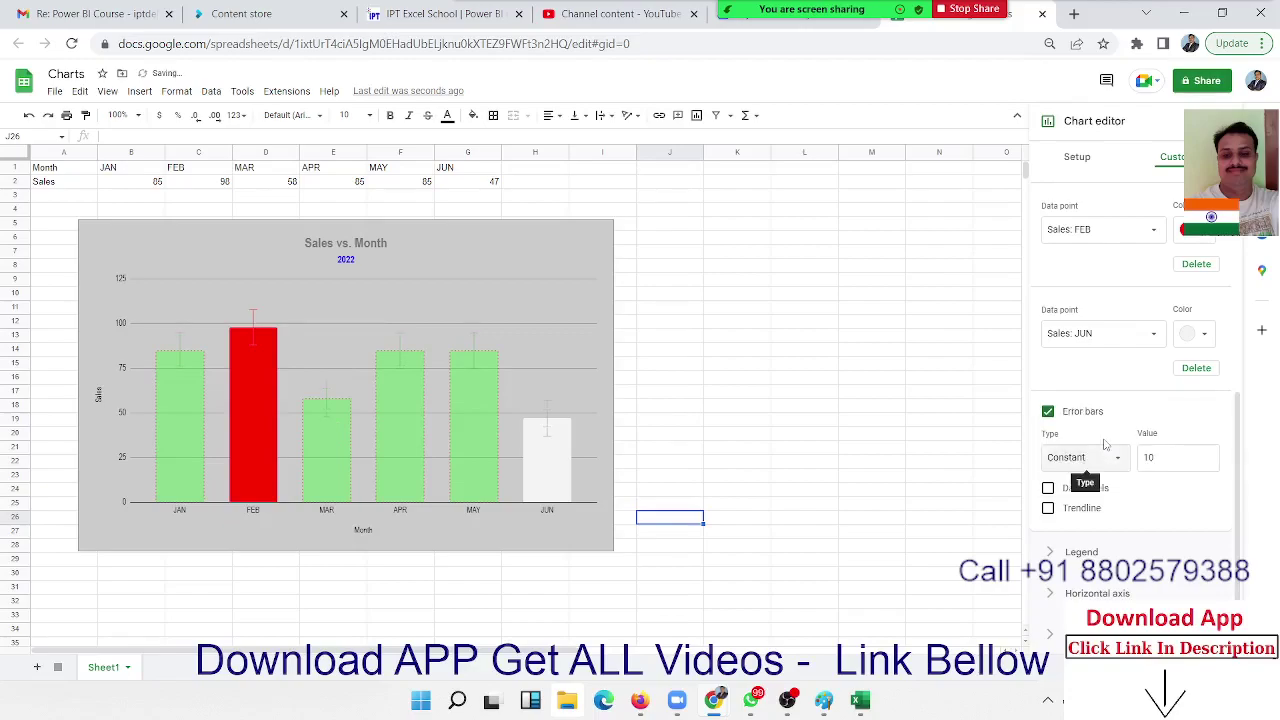
pyautogui.click(1195, 465)
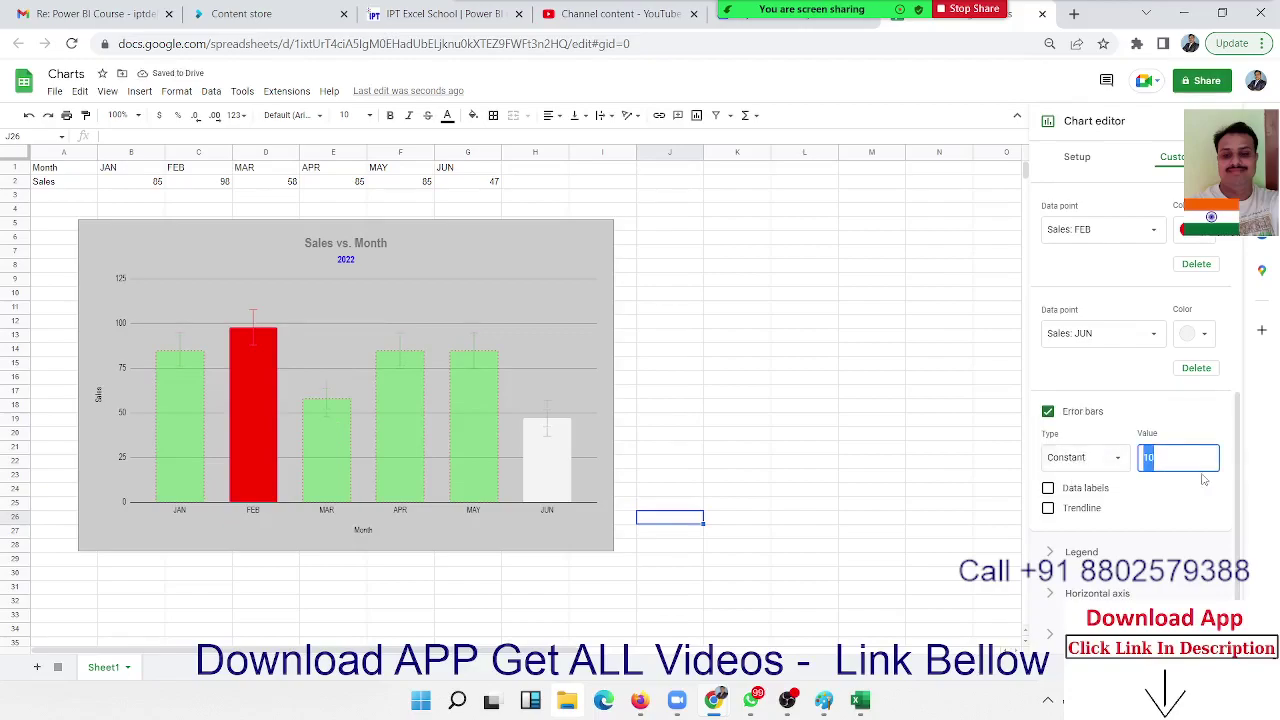
pyautogui.write('5')
pyautogui.press('Return')
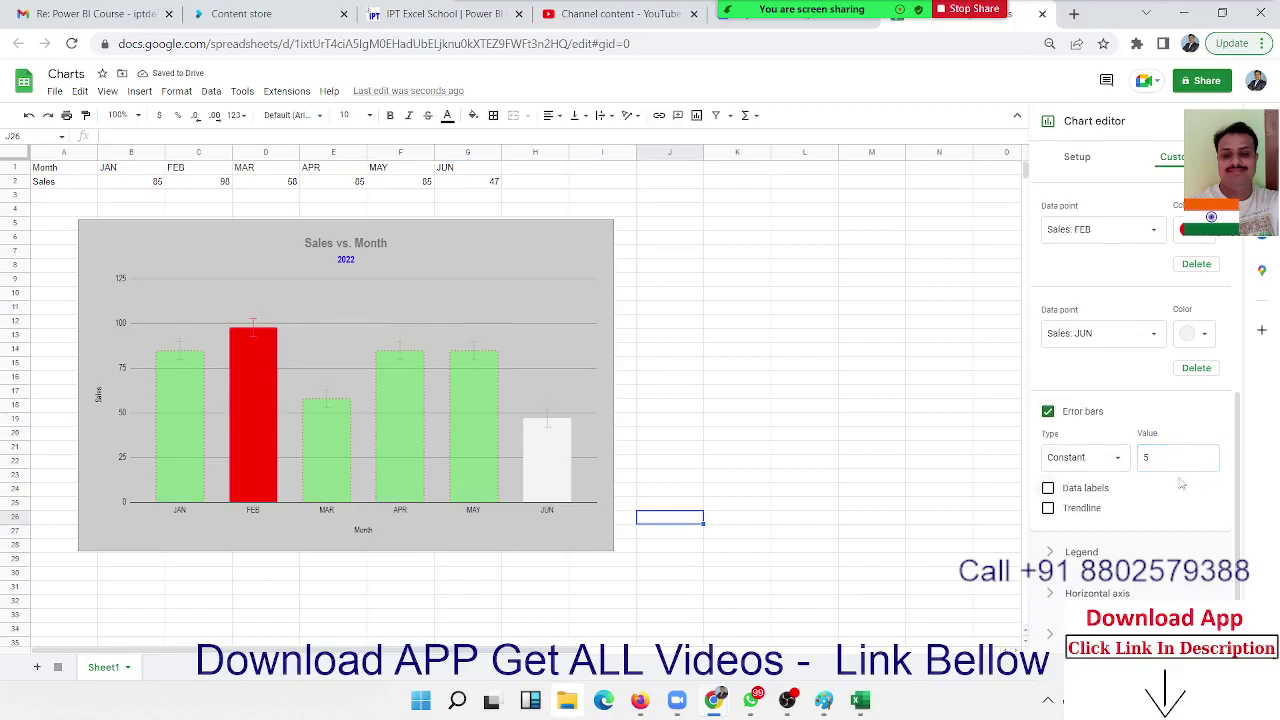
pyautogui.click(1102, 466)
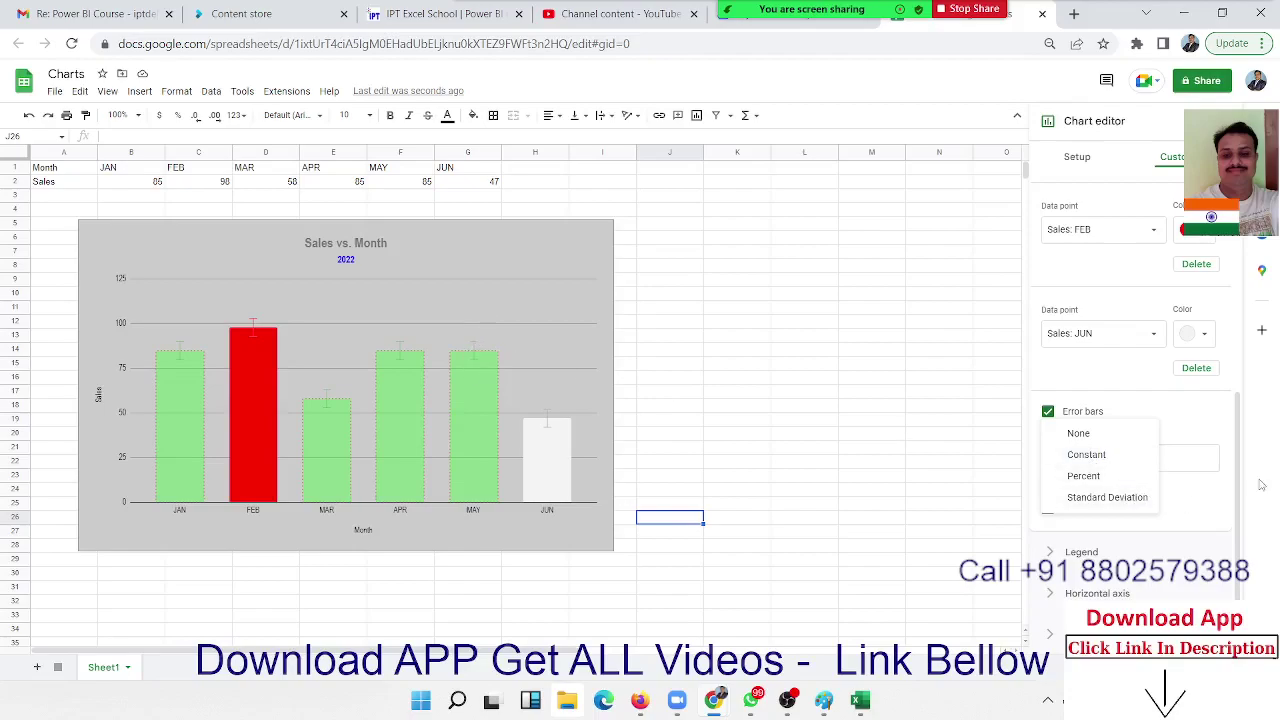
pyautogui.click(1115, 434)
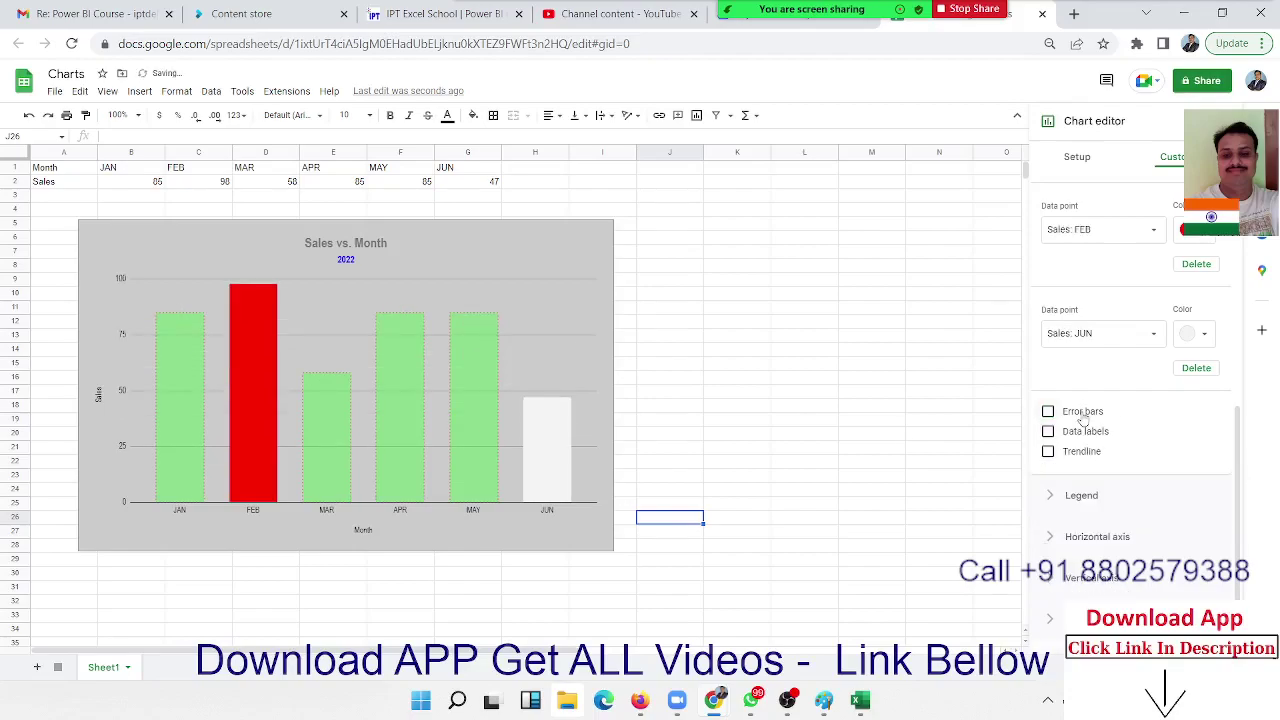
# - Show data labels on the Sales columns in Roboto at font size 18
pyautogui.click(1095, 433)
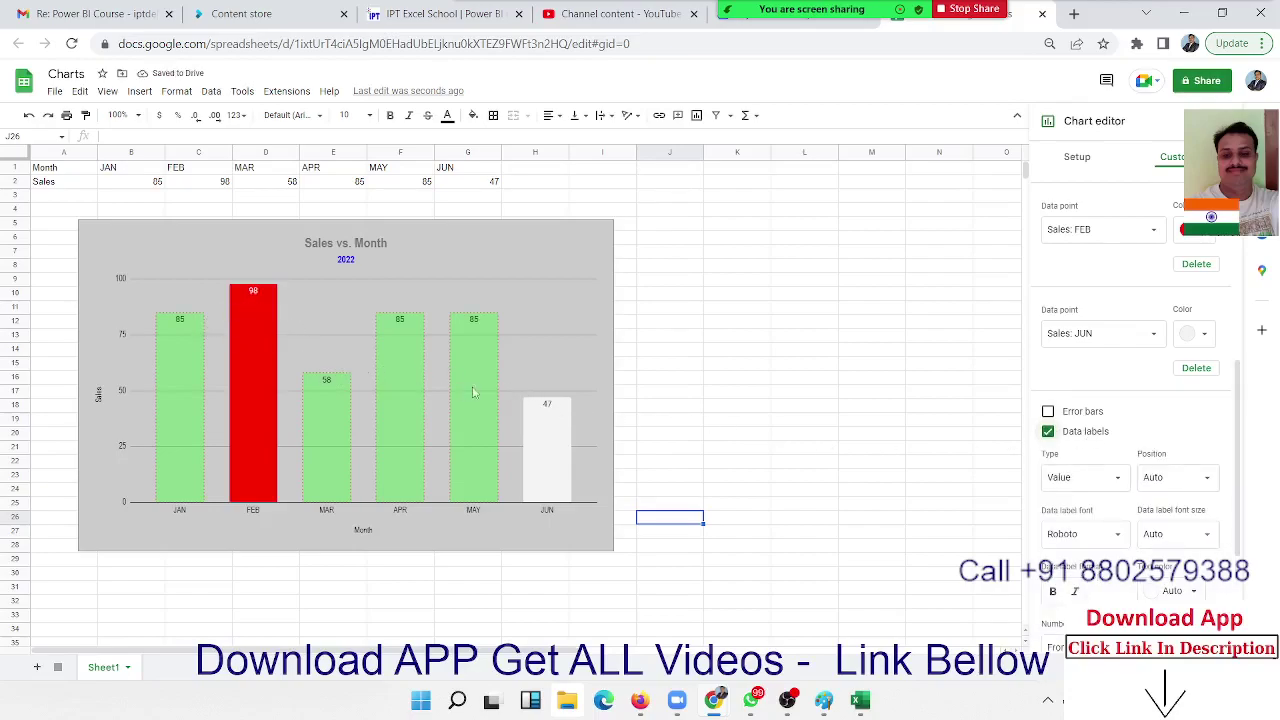
pyautogui.scroll(-3, 1150, 512)
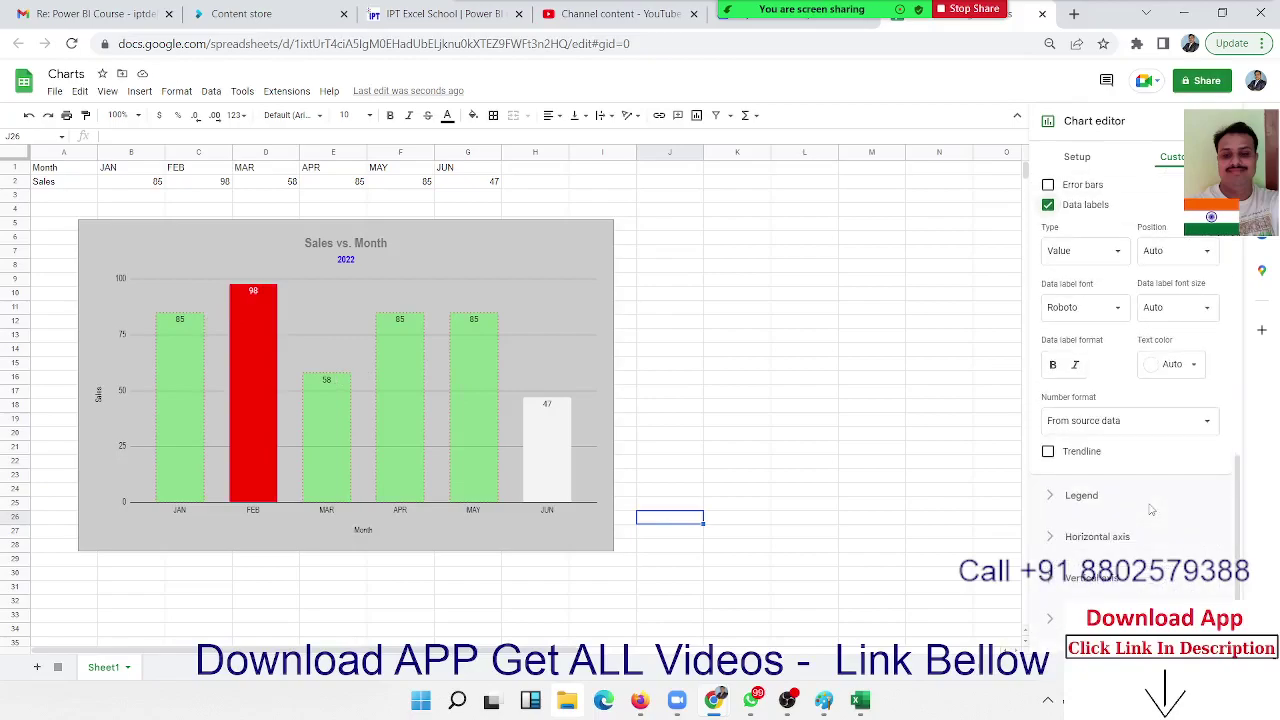
pyautogui.click(1089, 262)
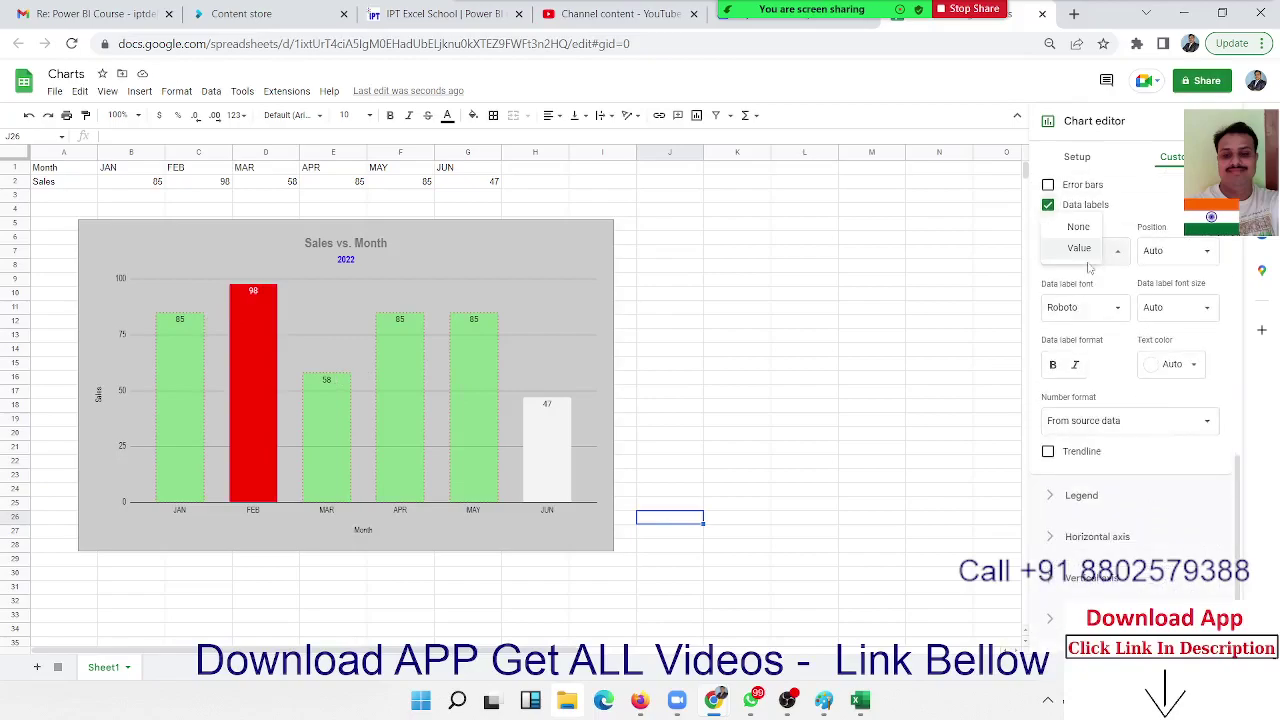
pyautogui.click(1148, 260)
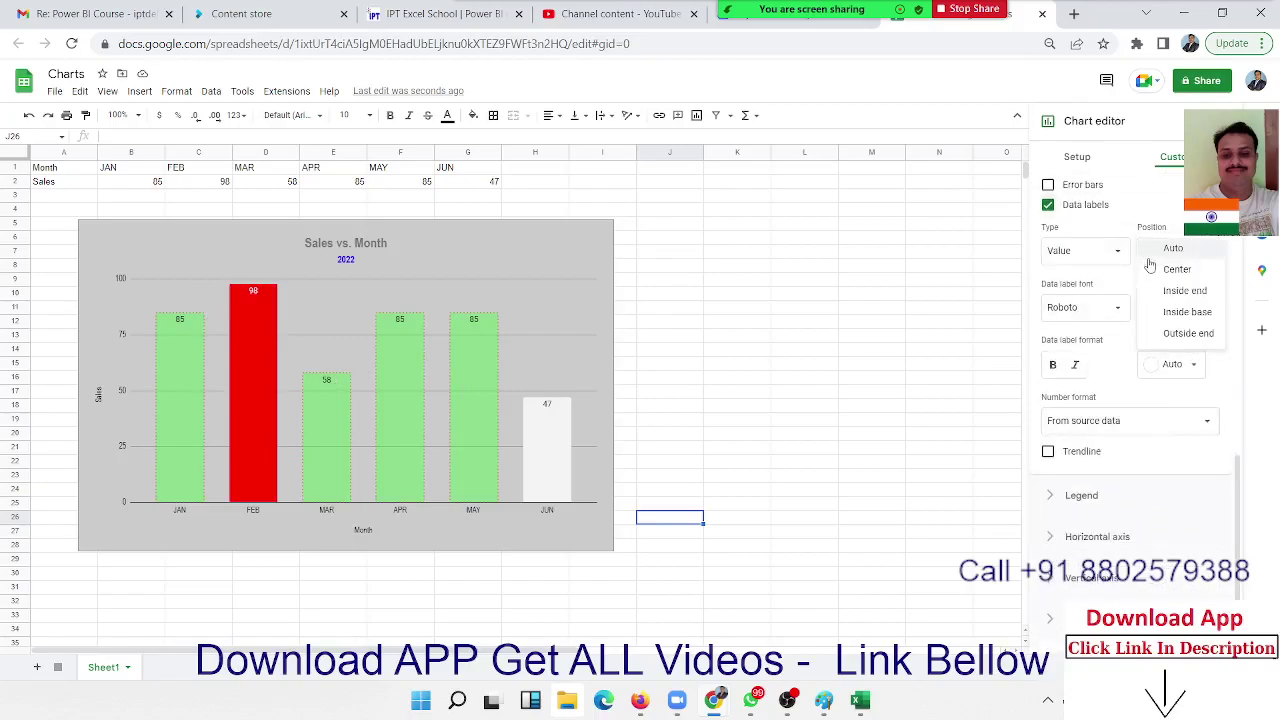
pyautogui.click(1095, 307)
pyautogui.click(1176, 306)
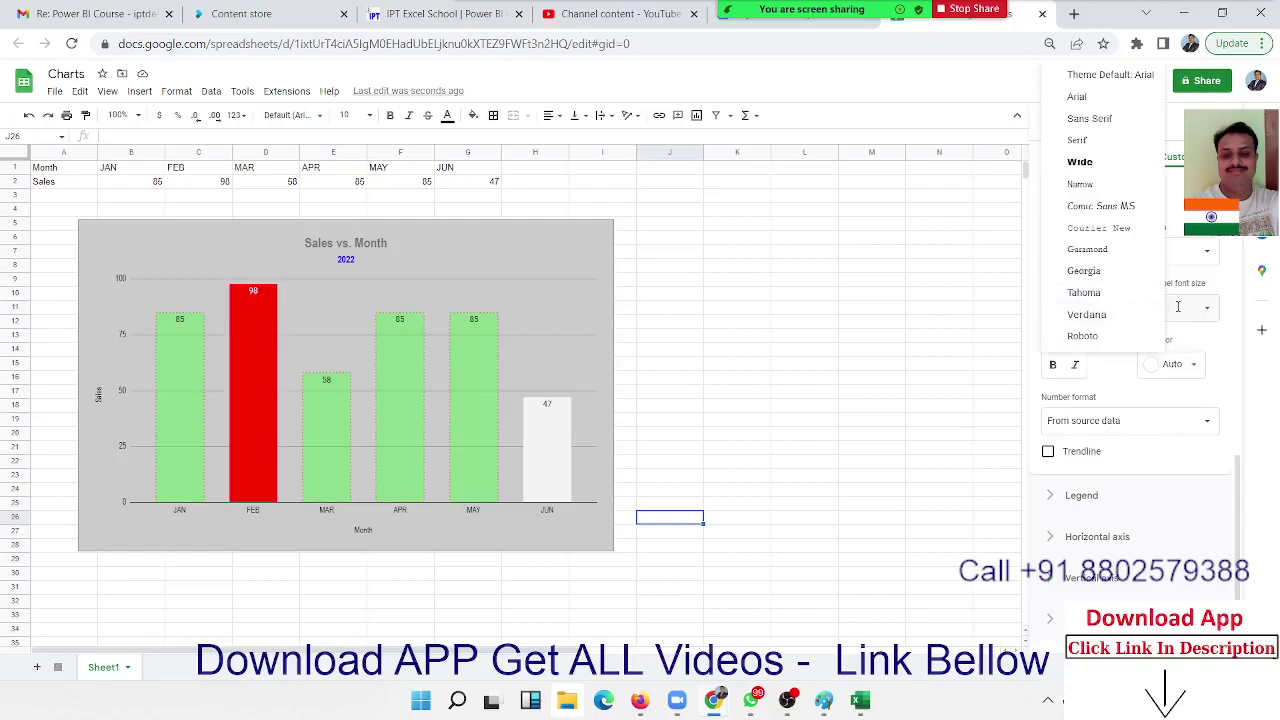
pyautogui.click(1178, 307)
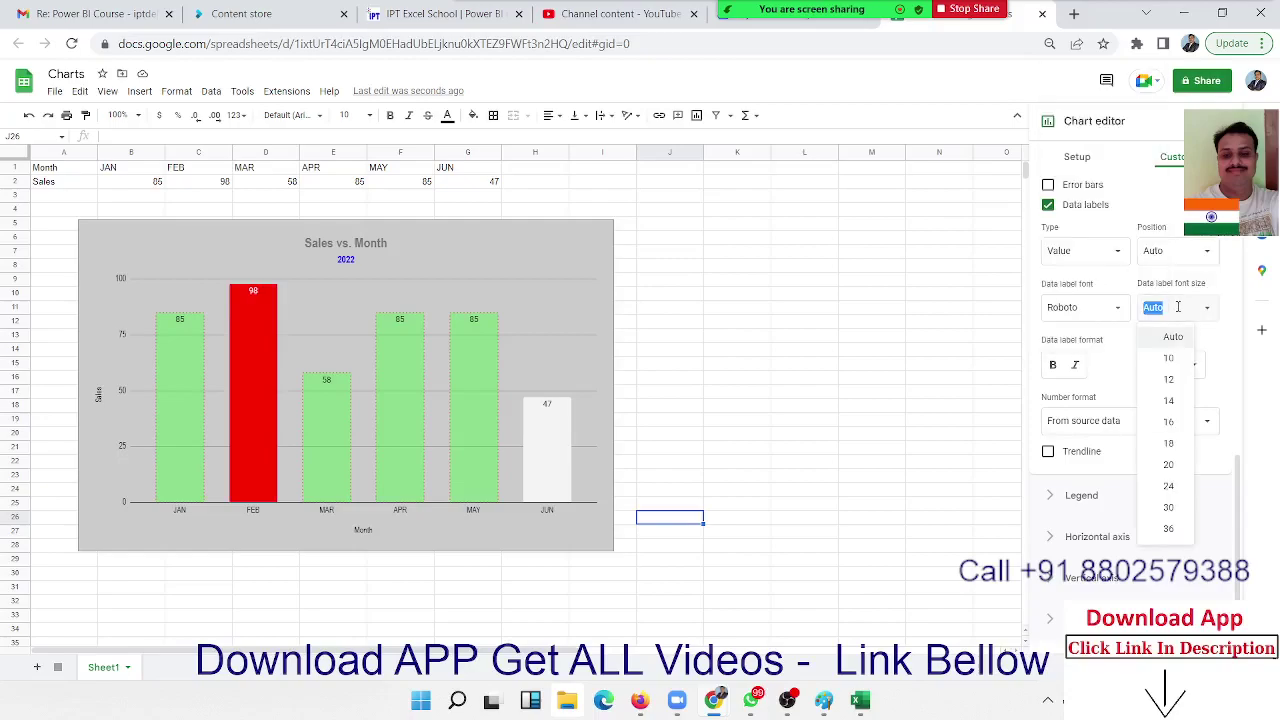
pyautogui.click(1173, 443)
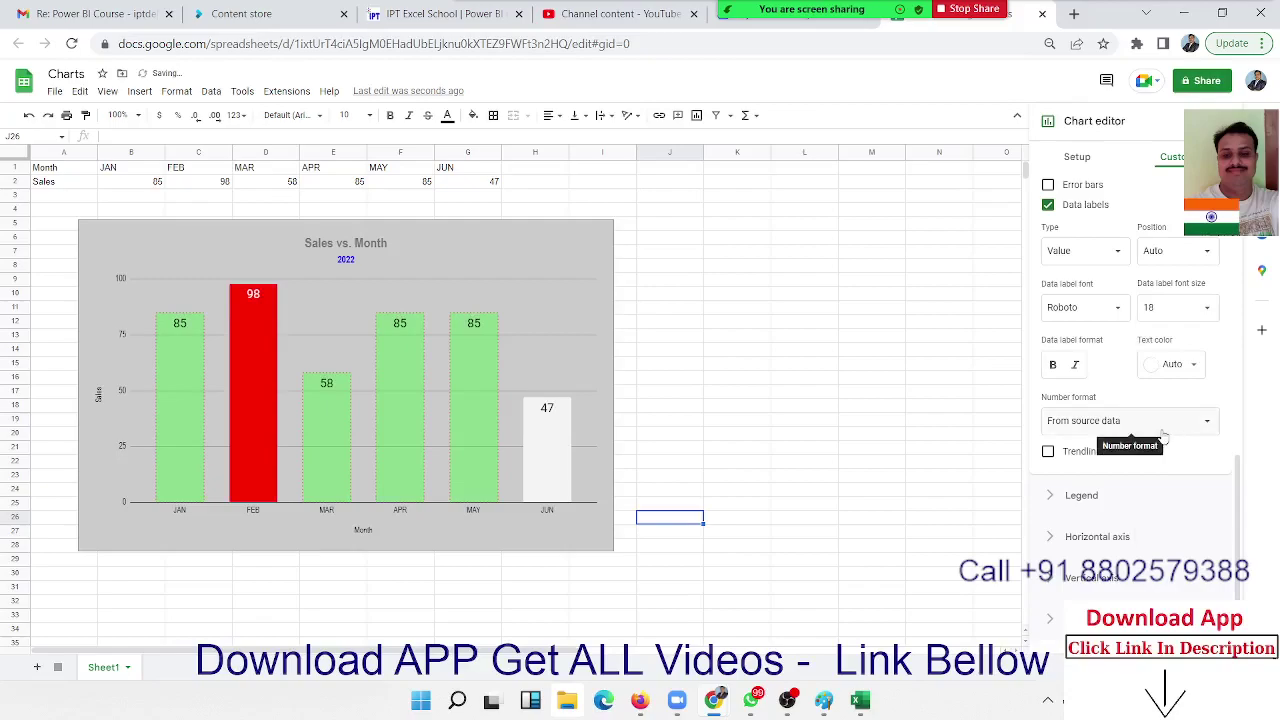
# - Try Percent number format for the labels, revert to None, then choose Custom number formats
pyautogui.click(1163, 435)
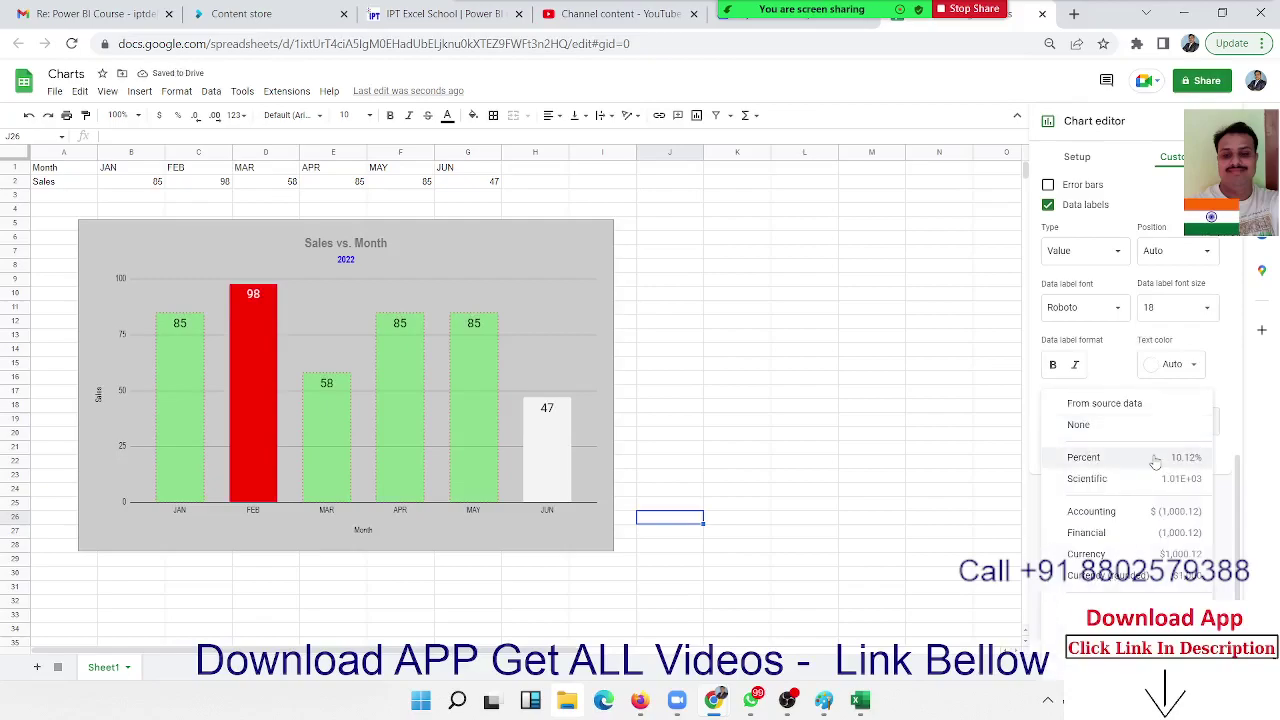
pyautogui.click(1155, 461)
pyautogui.click(1147, 434)
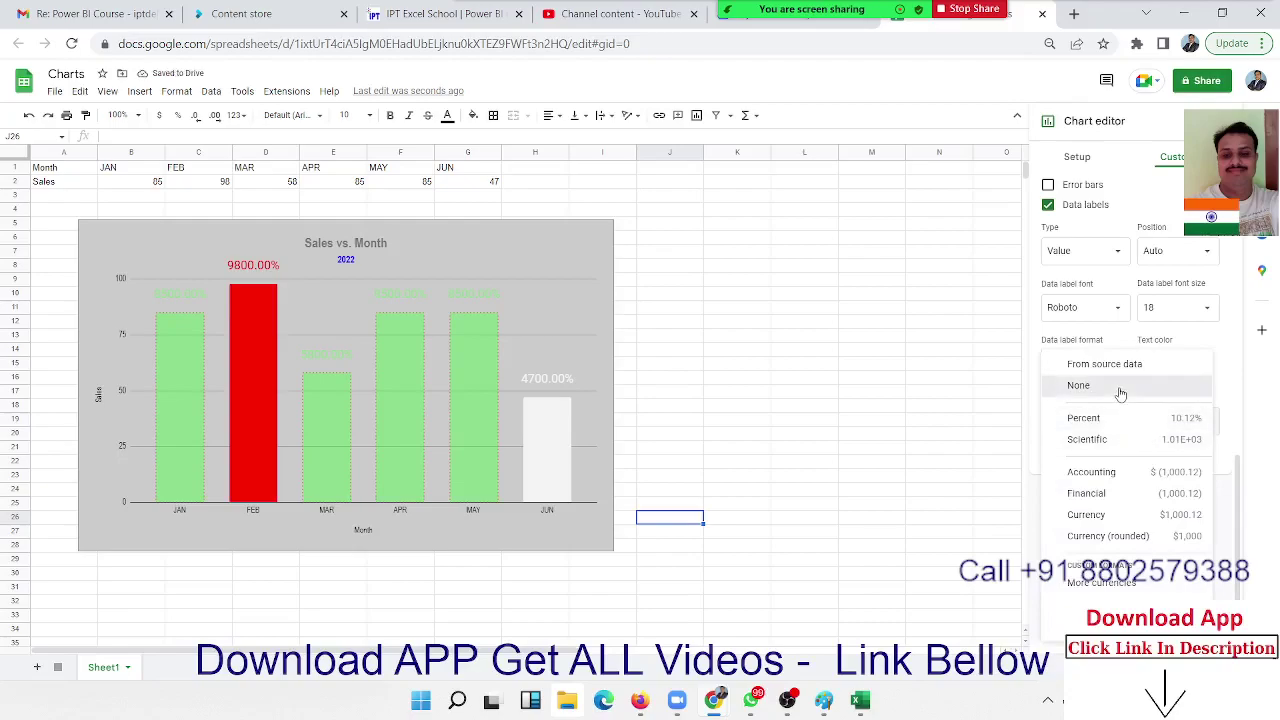
pyautogui.click(1121, 391)
pyautogui.click(1106, 425)
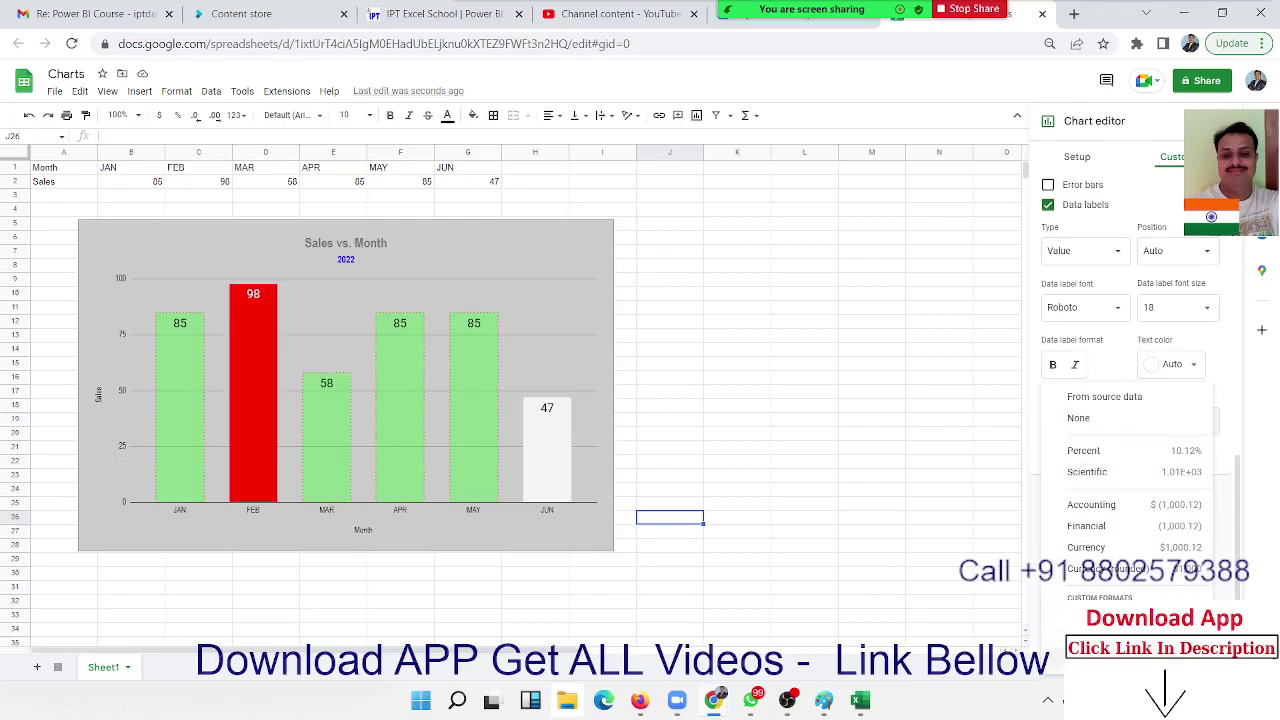
pyautogui.click(1110, 612)
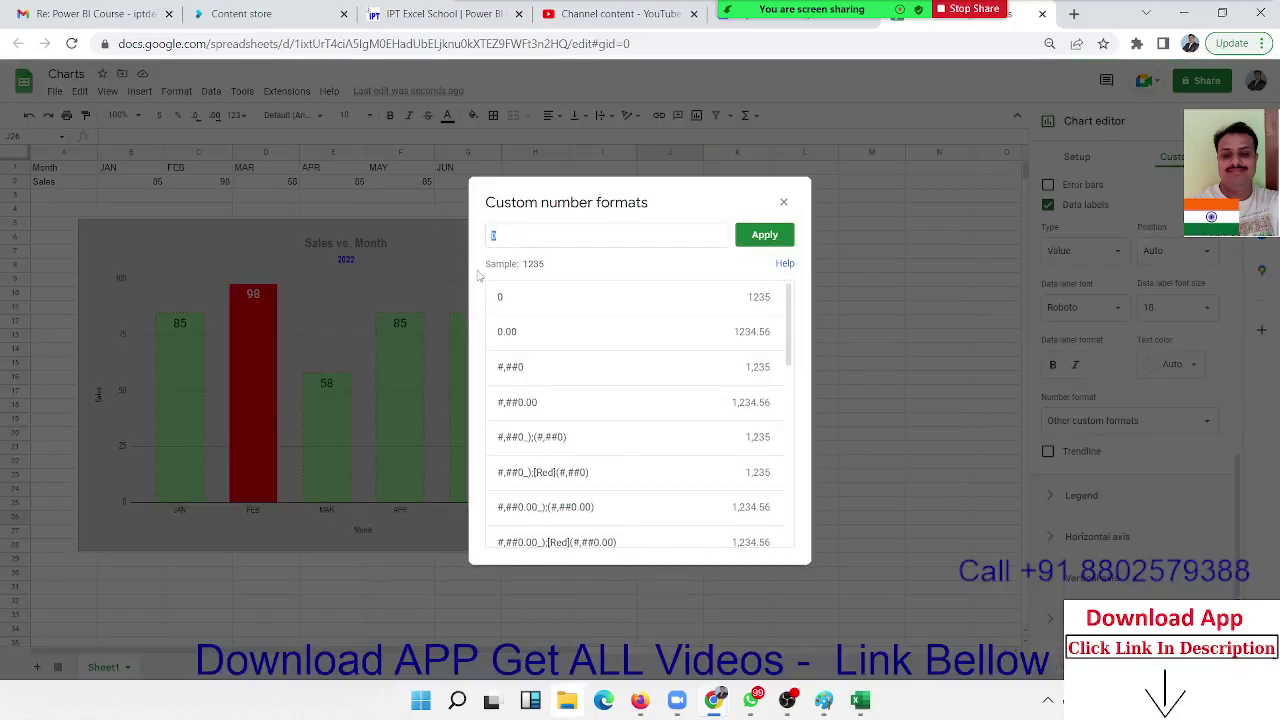
# - Apply the custom number format 0 "Unit" to the data labels
pyautogui.write('0')
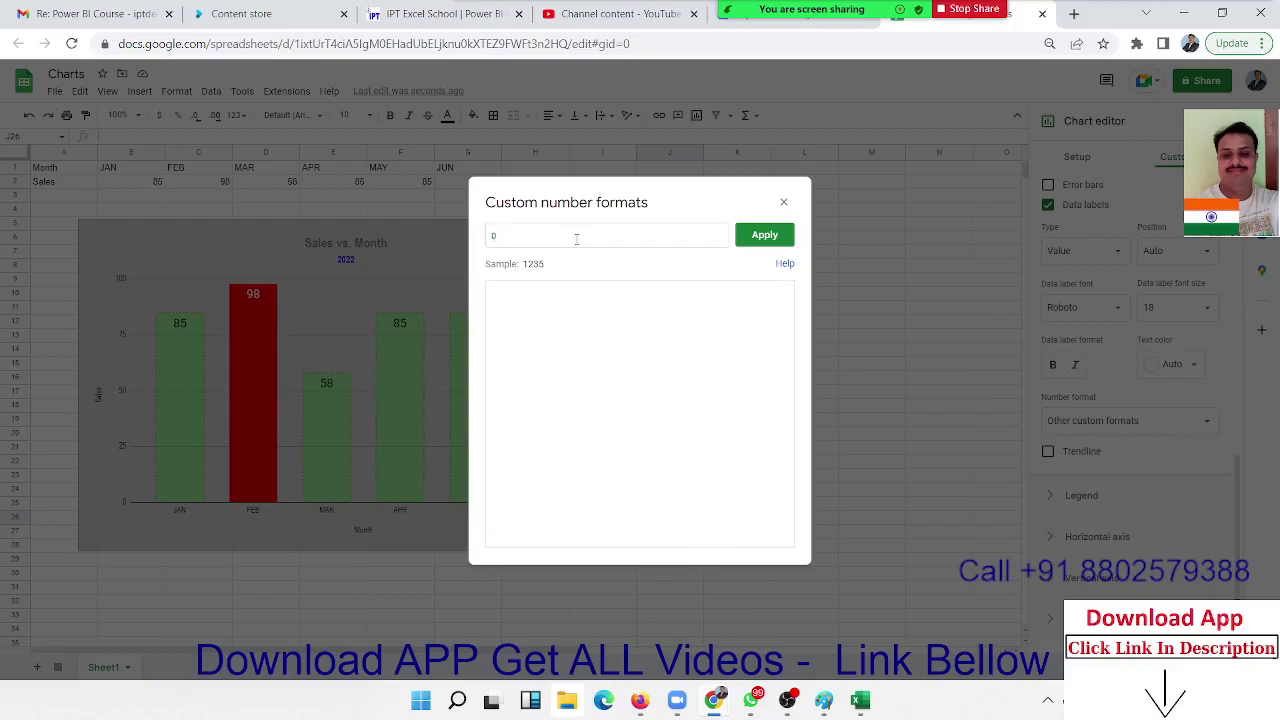
pyautogui.write(' "Unit')
pyautogui.write('"')
pyautogui.click(760, 240)
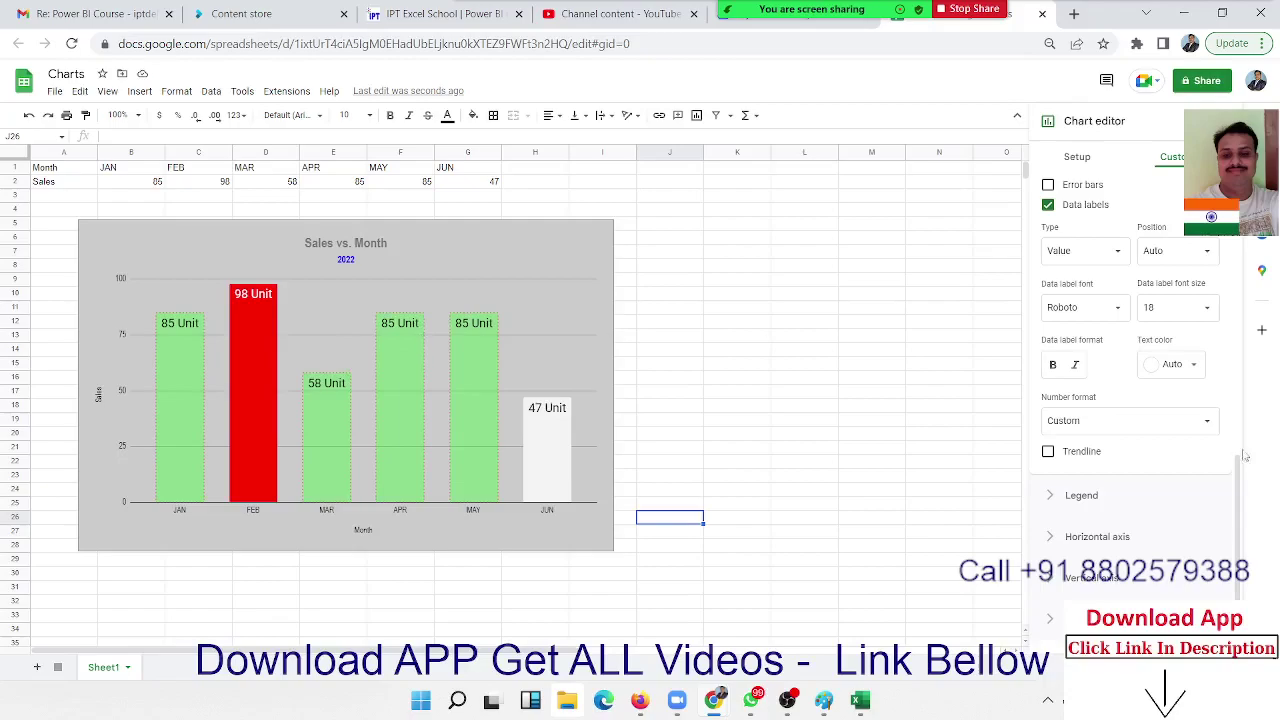
pyautogui.click(1170, 425)
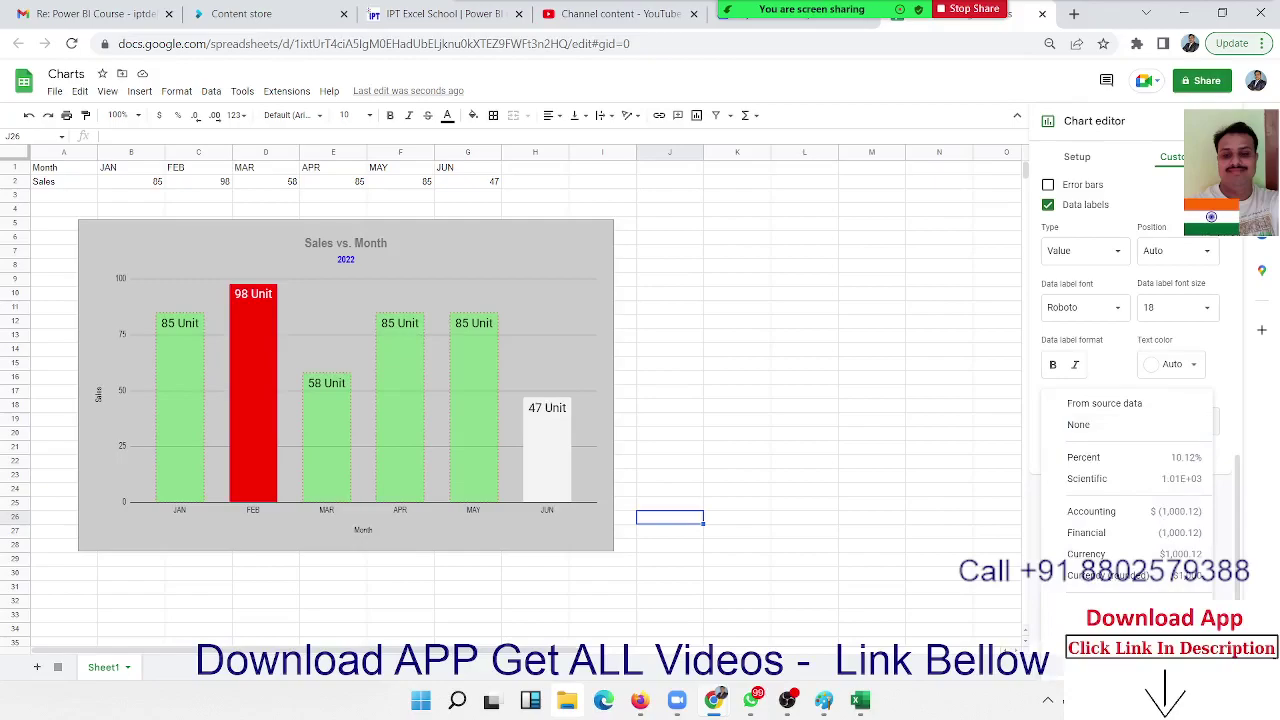
pyautogui.click(1058, 660)
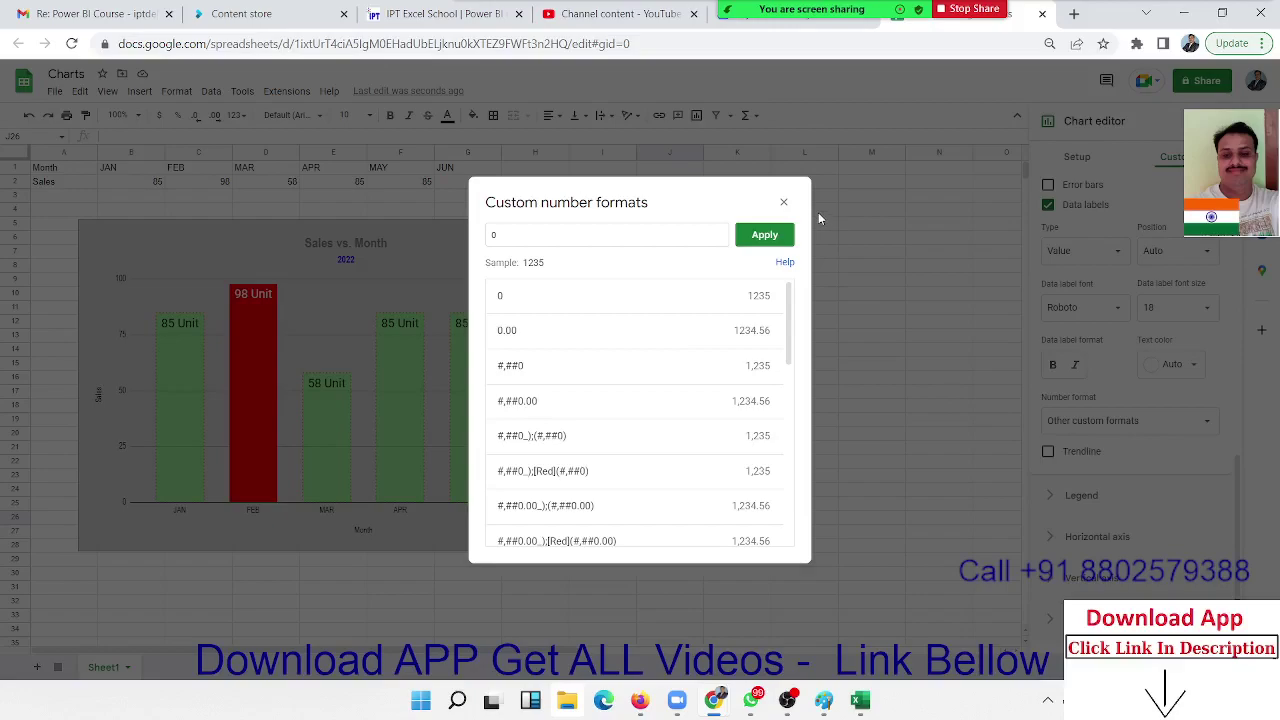
# - Try the format "MRP"0 in the custom format editor, then close it without applying
pyautogui.click(551, 234)
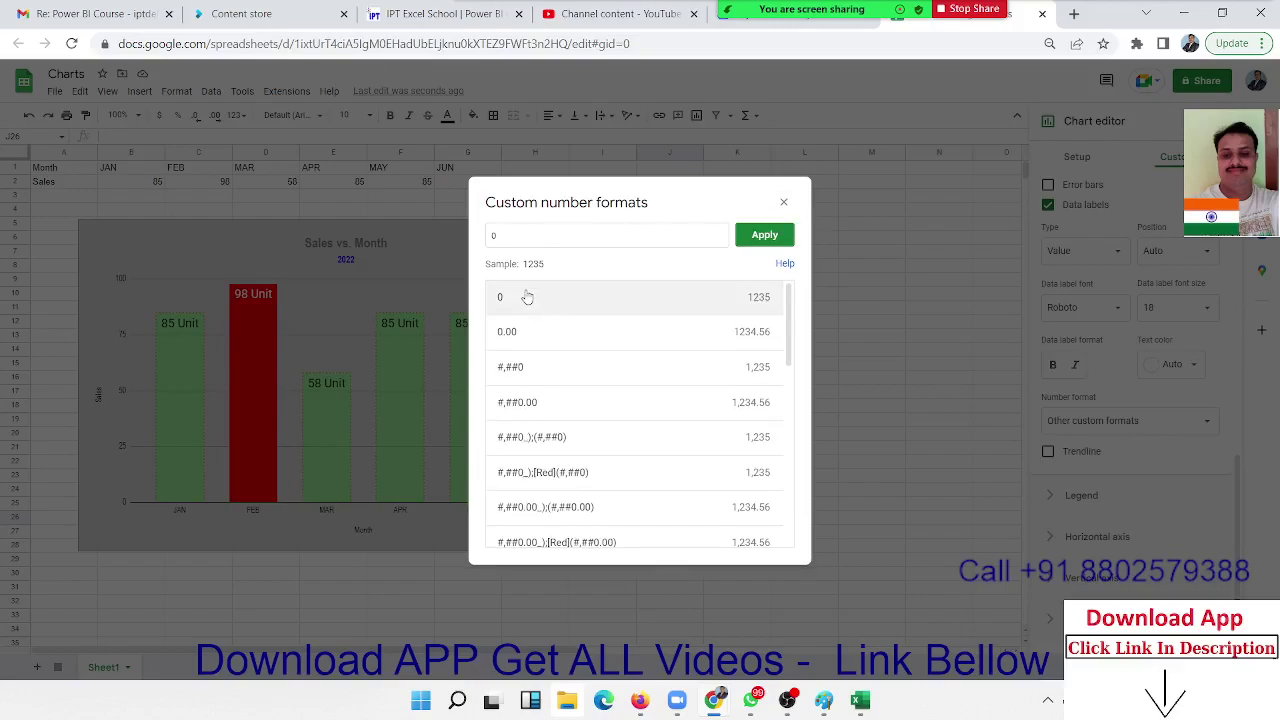
pyautogui.click(490, 240)
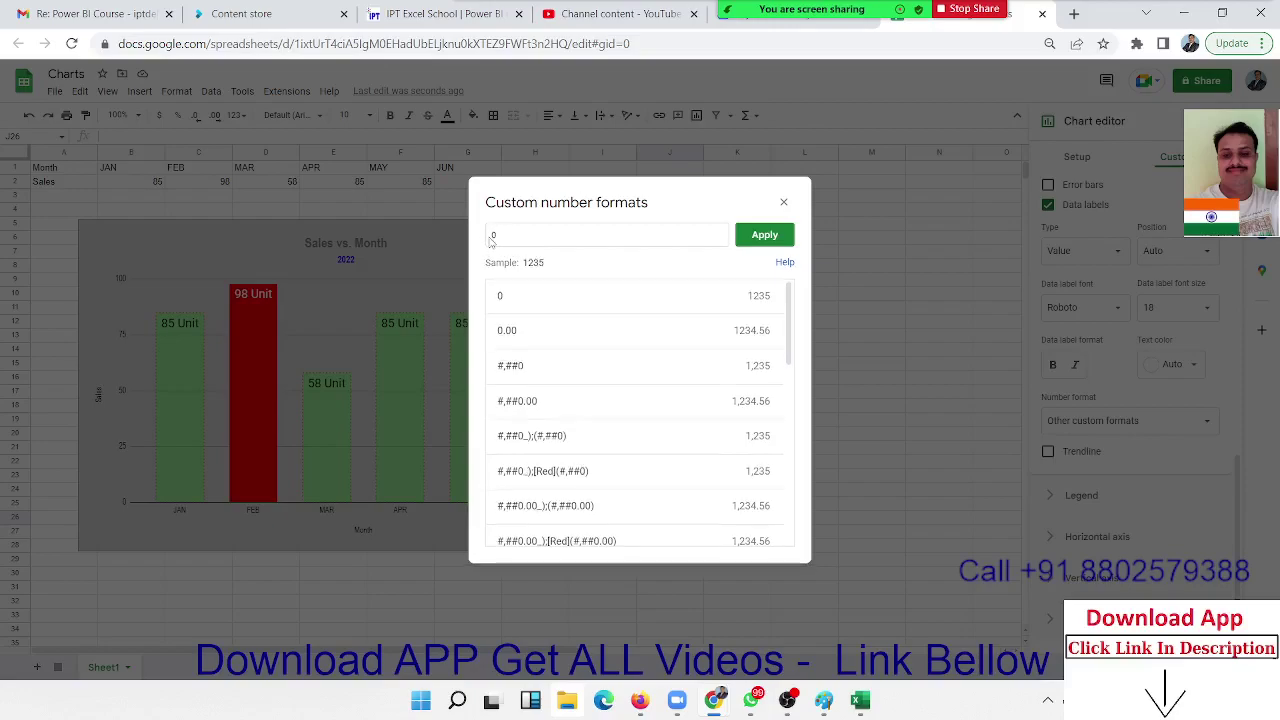
pyautogui.click(506, 234)
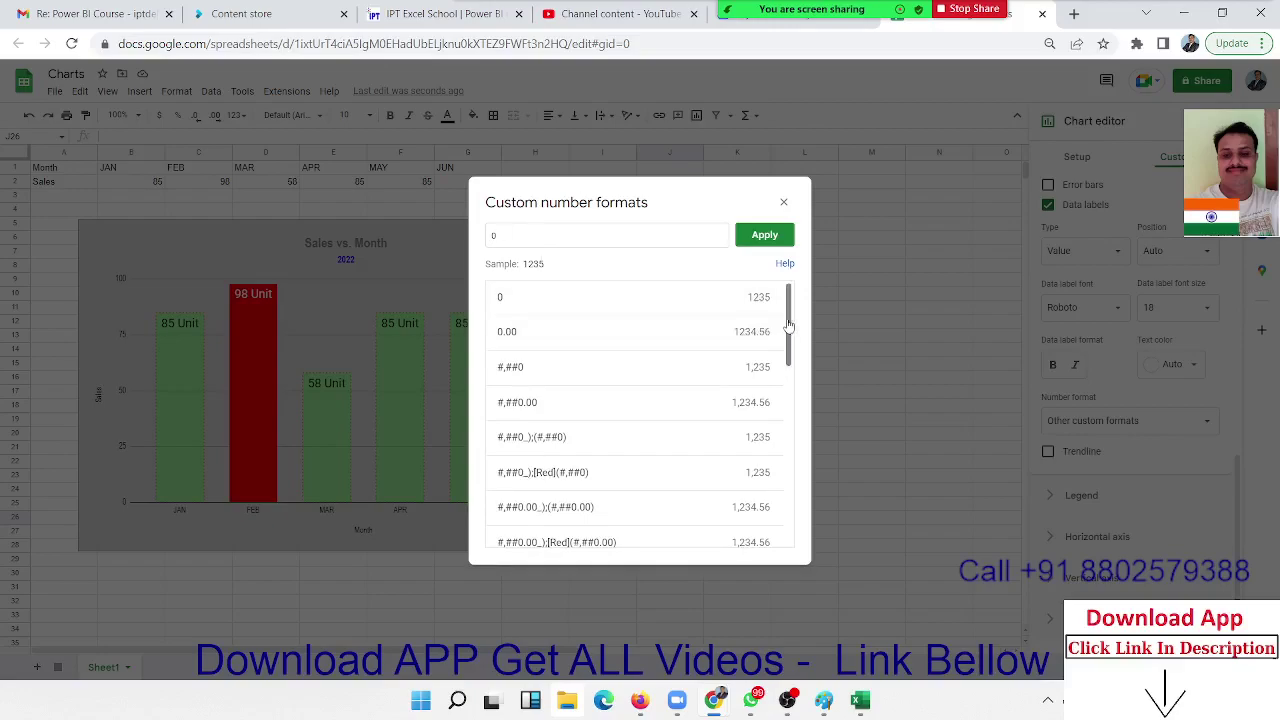
pyautogui.moveTo(789, 323)
pyautogui.mouseDown()
pyautogui.moveTo(797, 488)
pyautogui.moveTo(794, 310)
pyautogui.mouseUp()
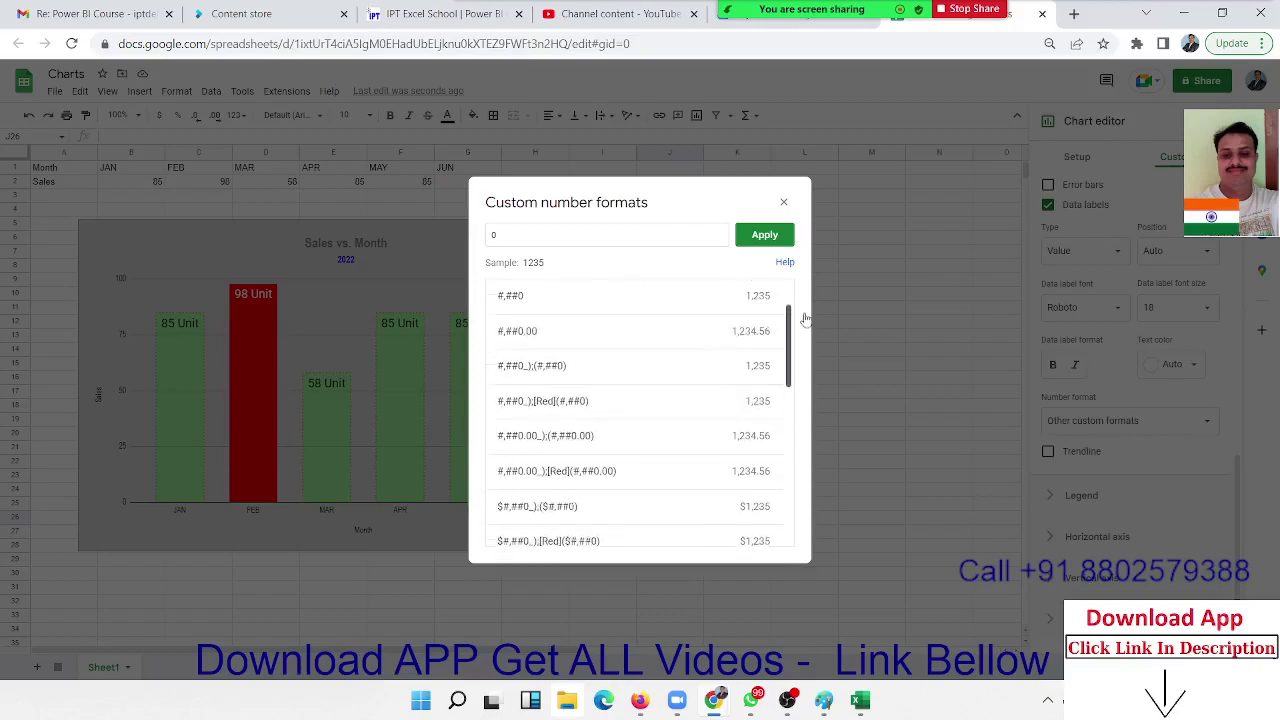
pyautogui.click(495, 236)
pyautogui.write('"MRP')
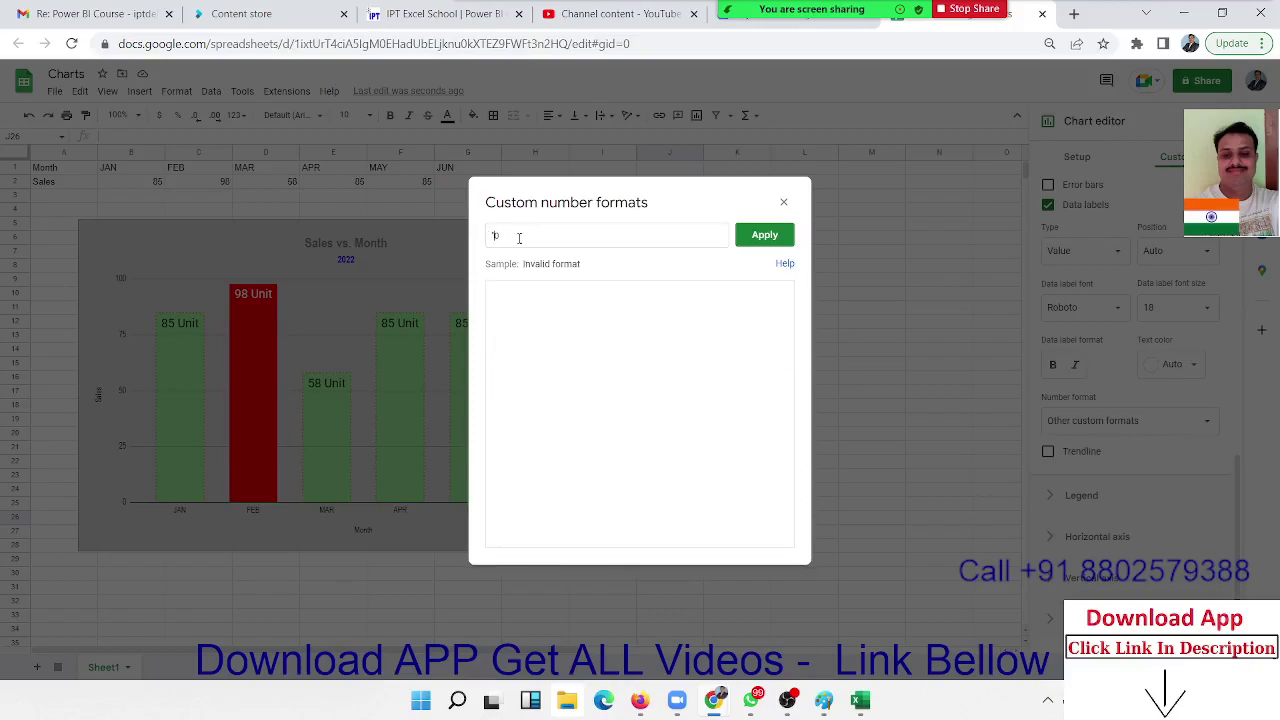
pyautogui.write('"0')
pyautogui.click(783, 204)
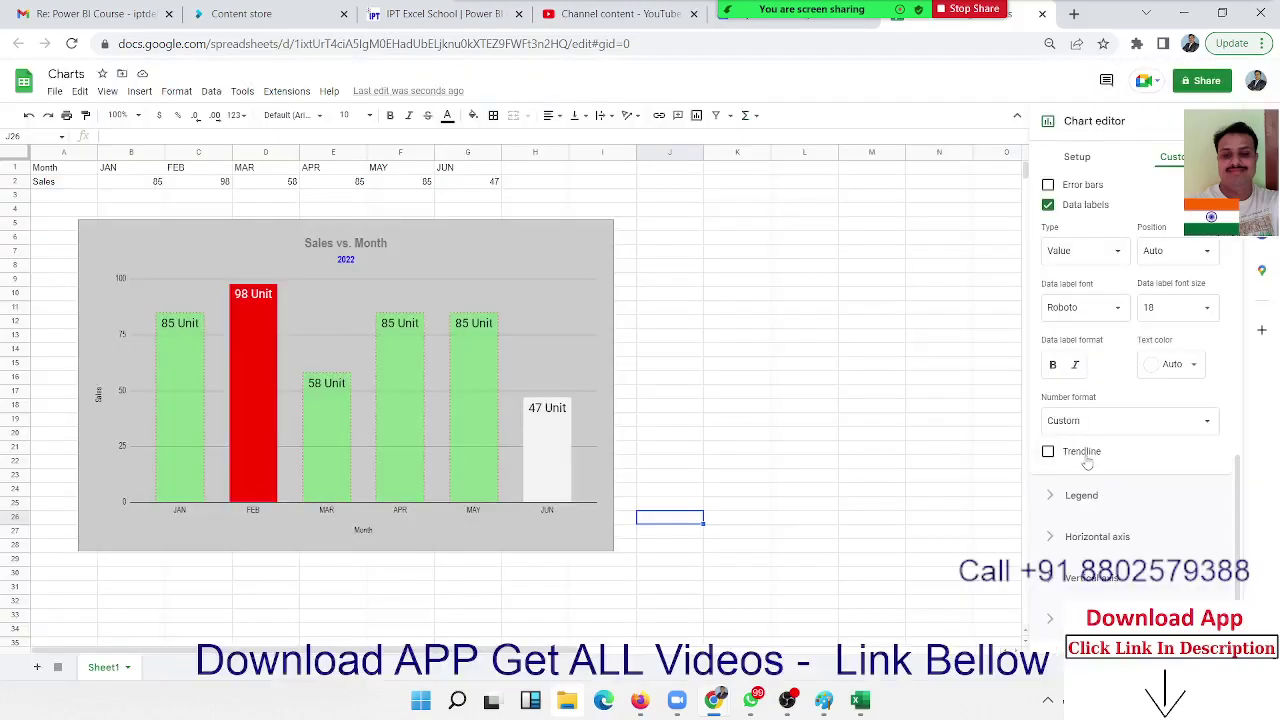
# - Add a dark green centred moving-average trendline, after briefly trying exponential and polynomial
pyautogui.click(1048, 451)
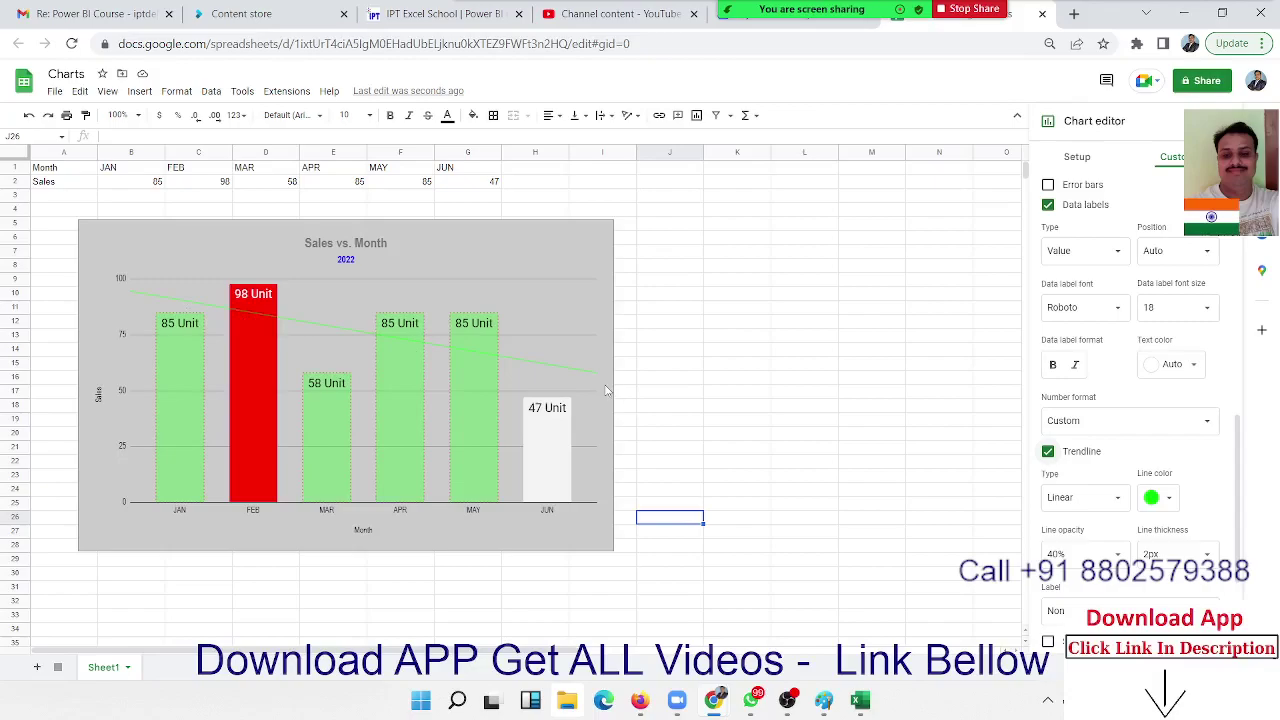
pyautogui.click(1068, 502)
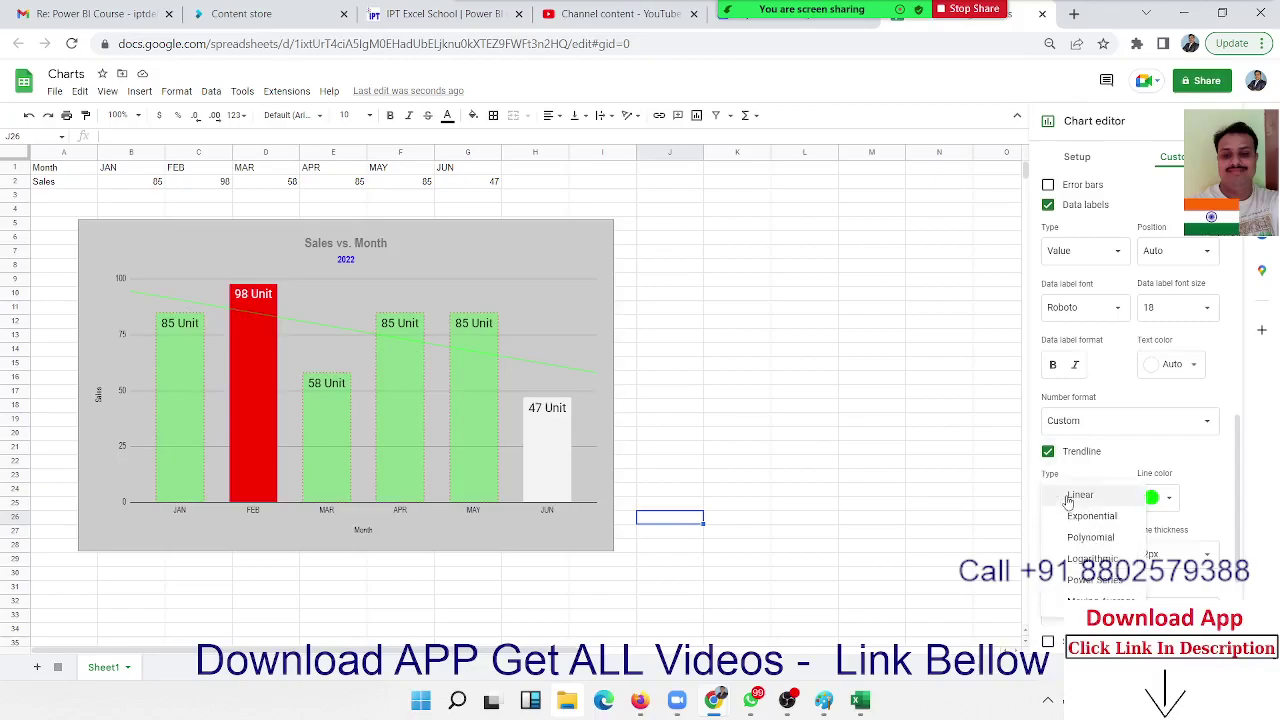
pyautogui.click(1071, 516)
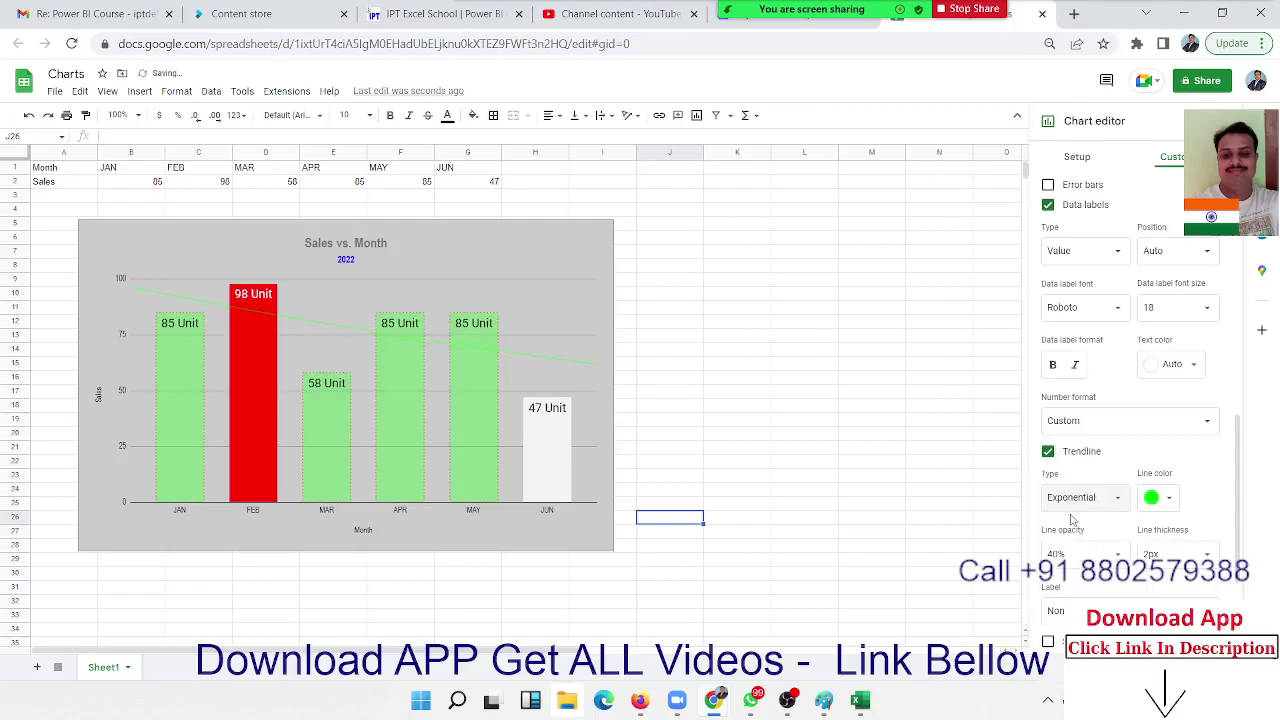
pyautogui.click(1072, 506)
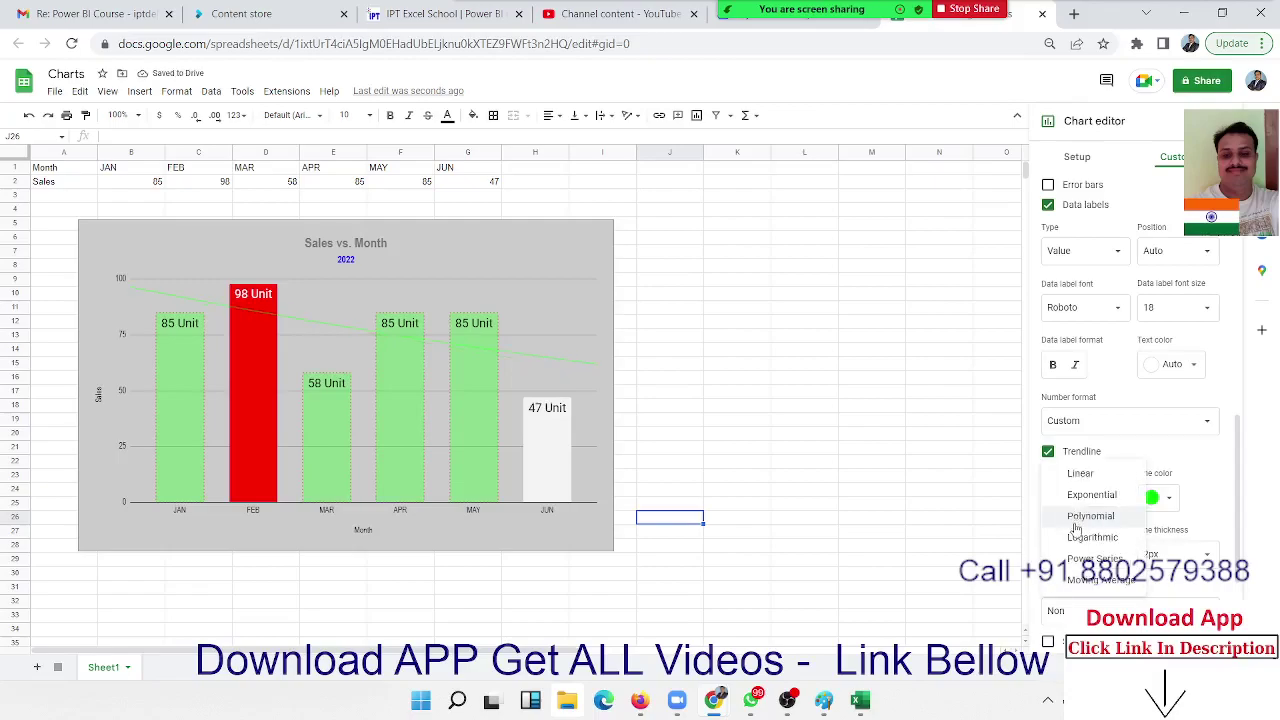
pyautogui.click(1076, 517)
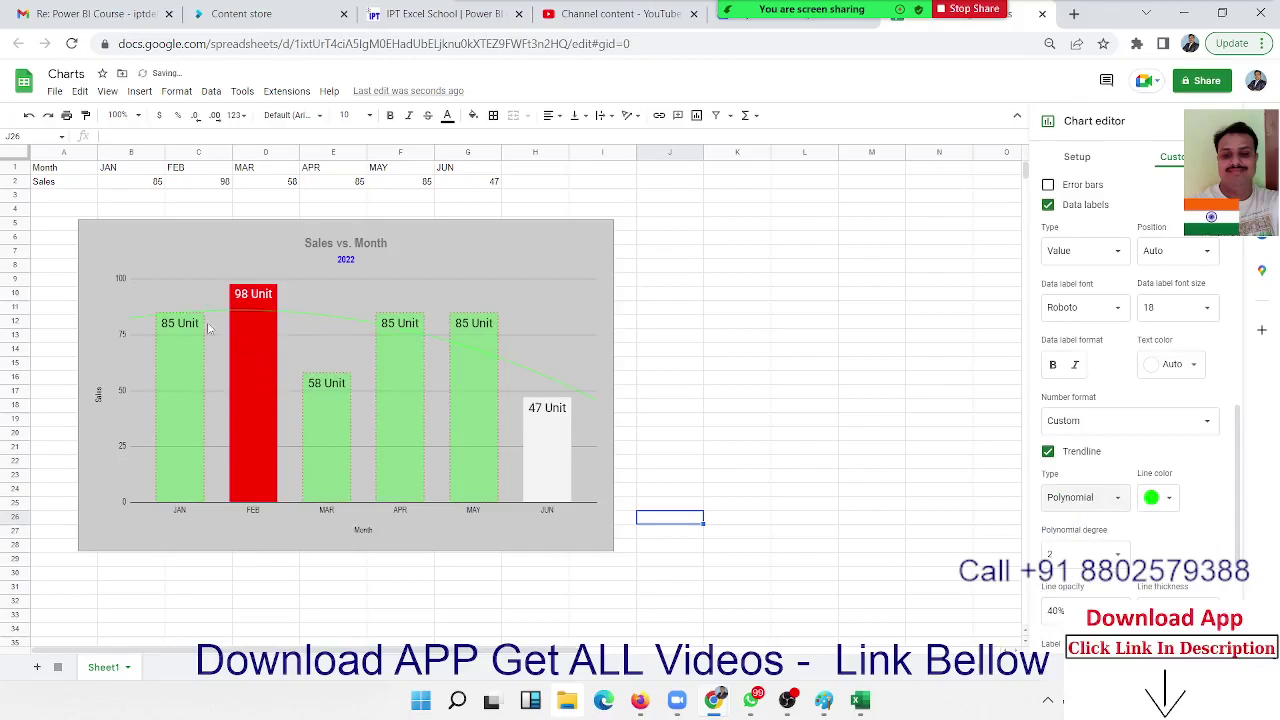
pyautogui.click(1052, 497)
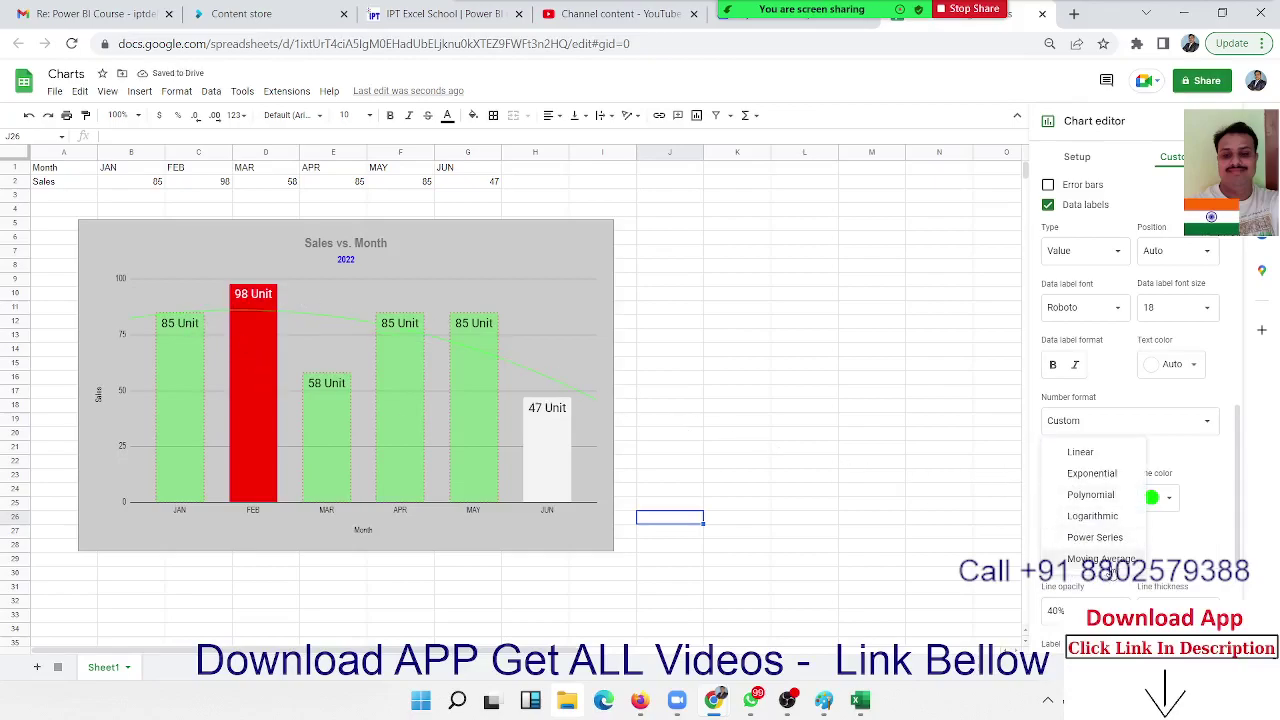
pyautogui.click(1110, 566)
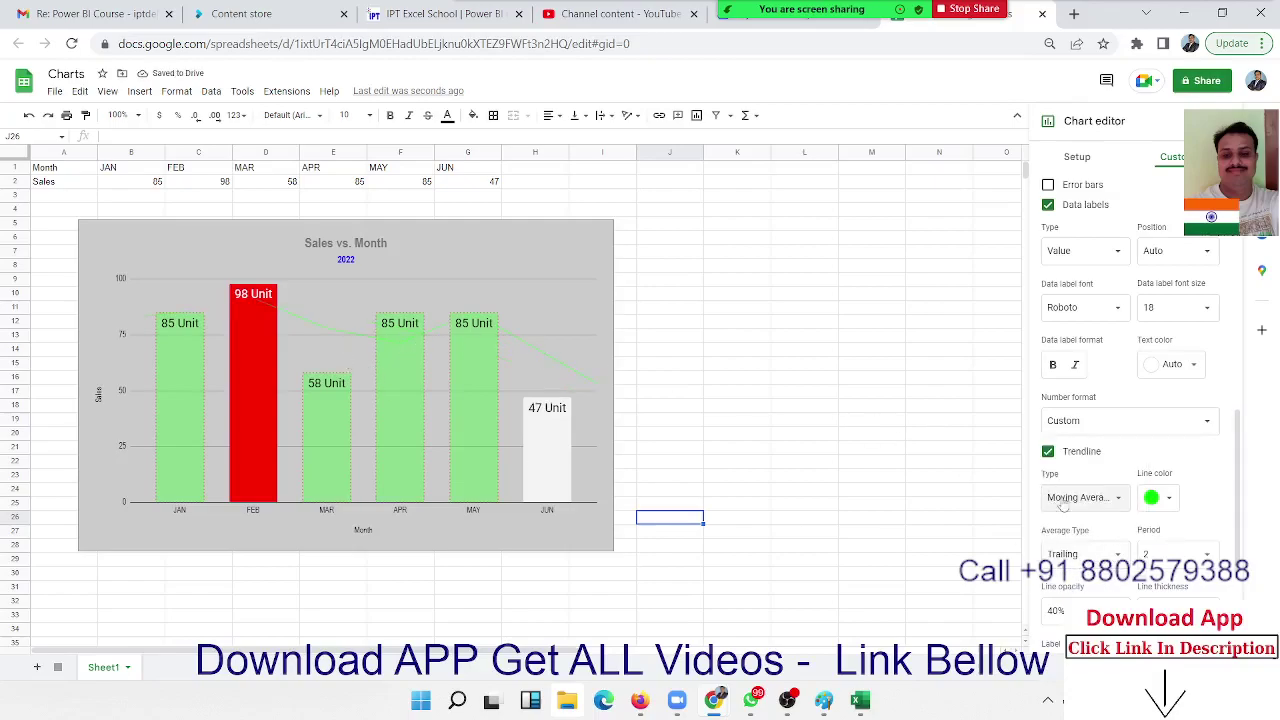
pyautogui.click(1074, 563)
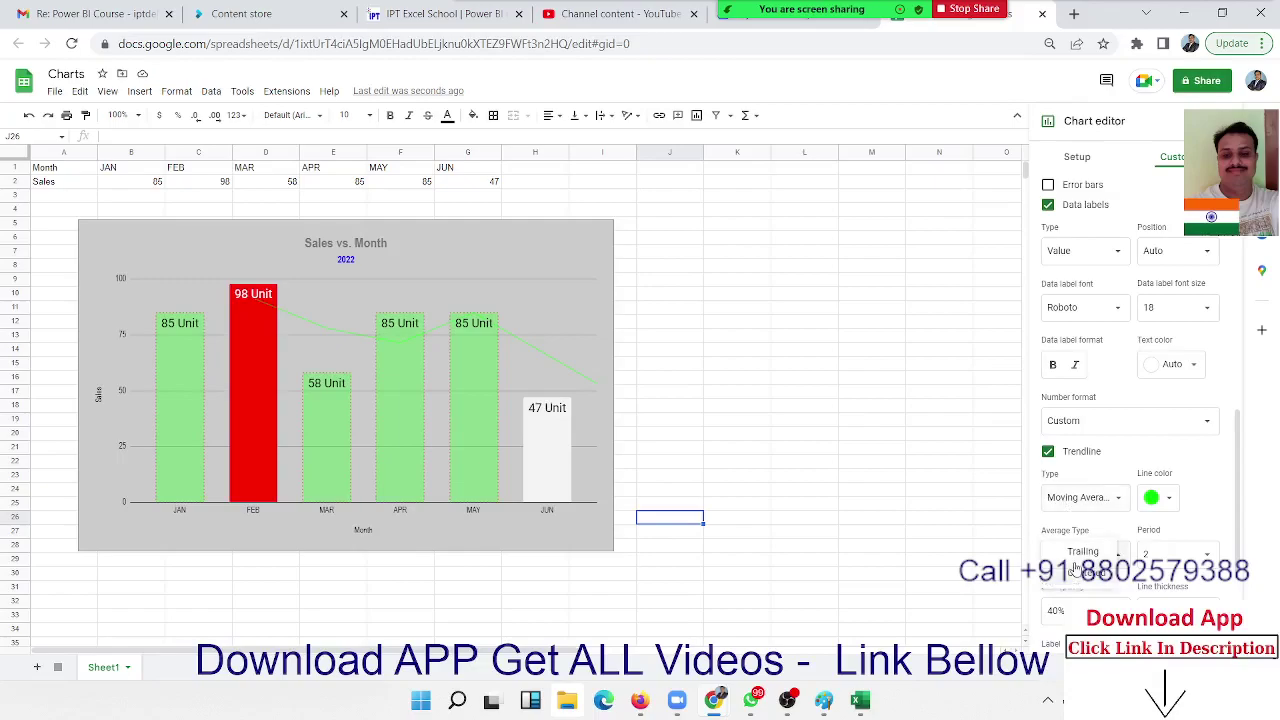
pyautogui.click(1085, 575)
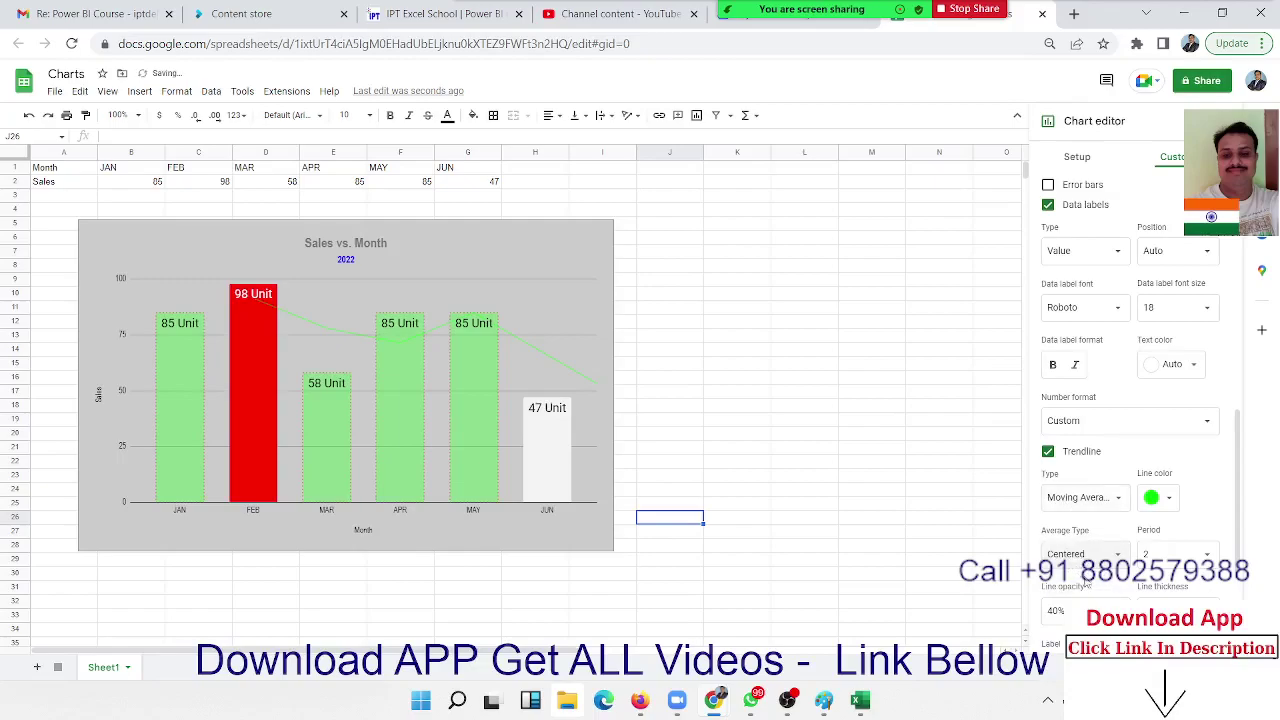
pyautogui.click(1158, 498)
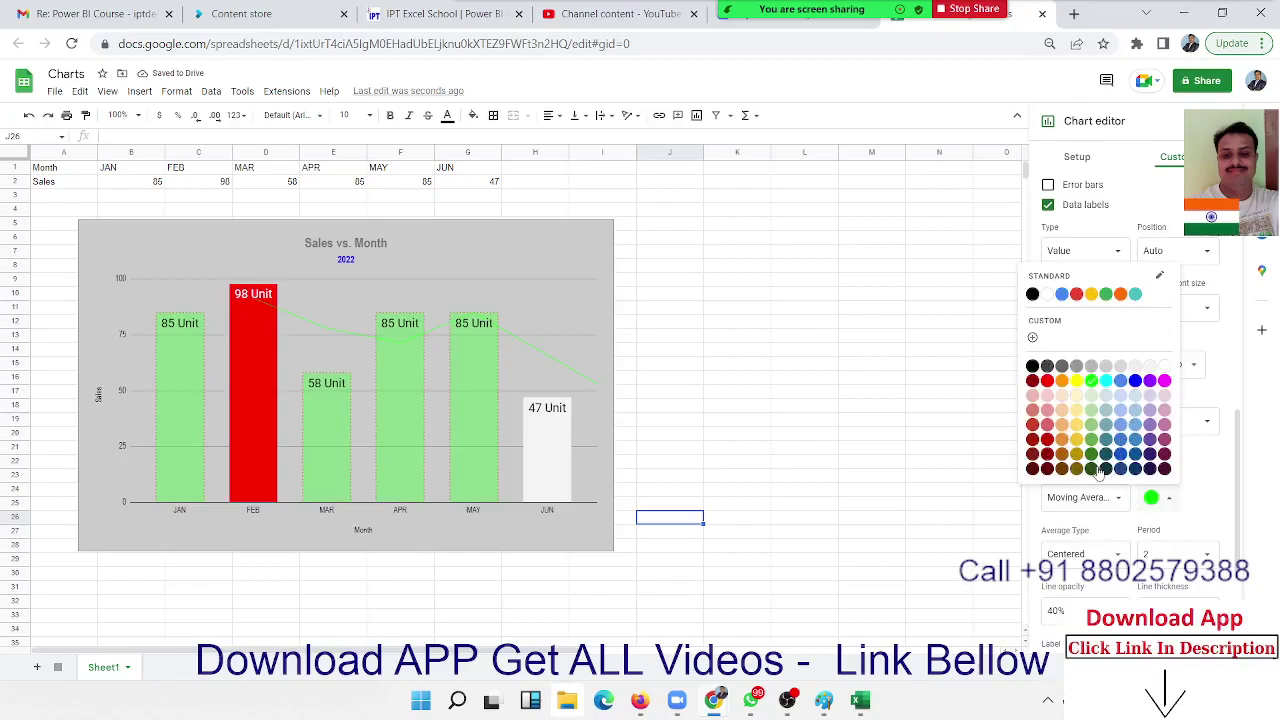
pyautogui.click(1104, 470)
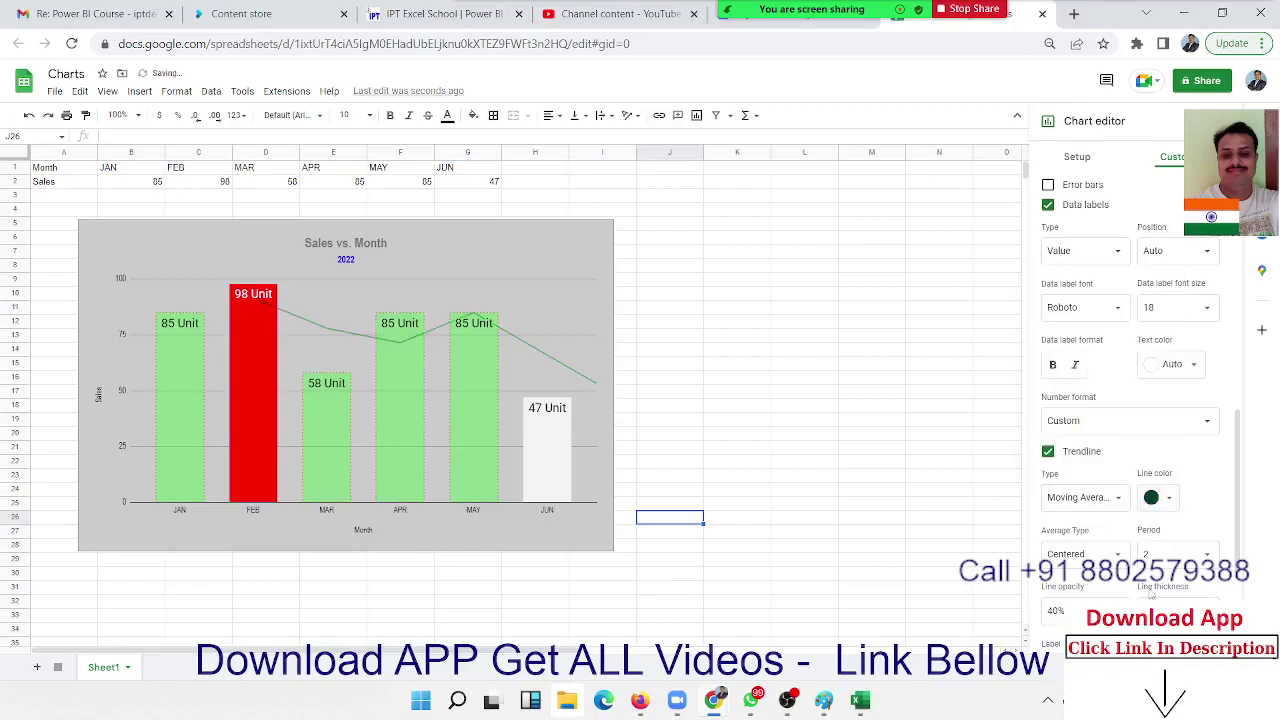
pyautogui.scroll(-2, 1153, 595)
# - Set the moving-average trendline period to 2, after briefly trying 8 and 3
pyautogui.click(1184, 333)
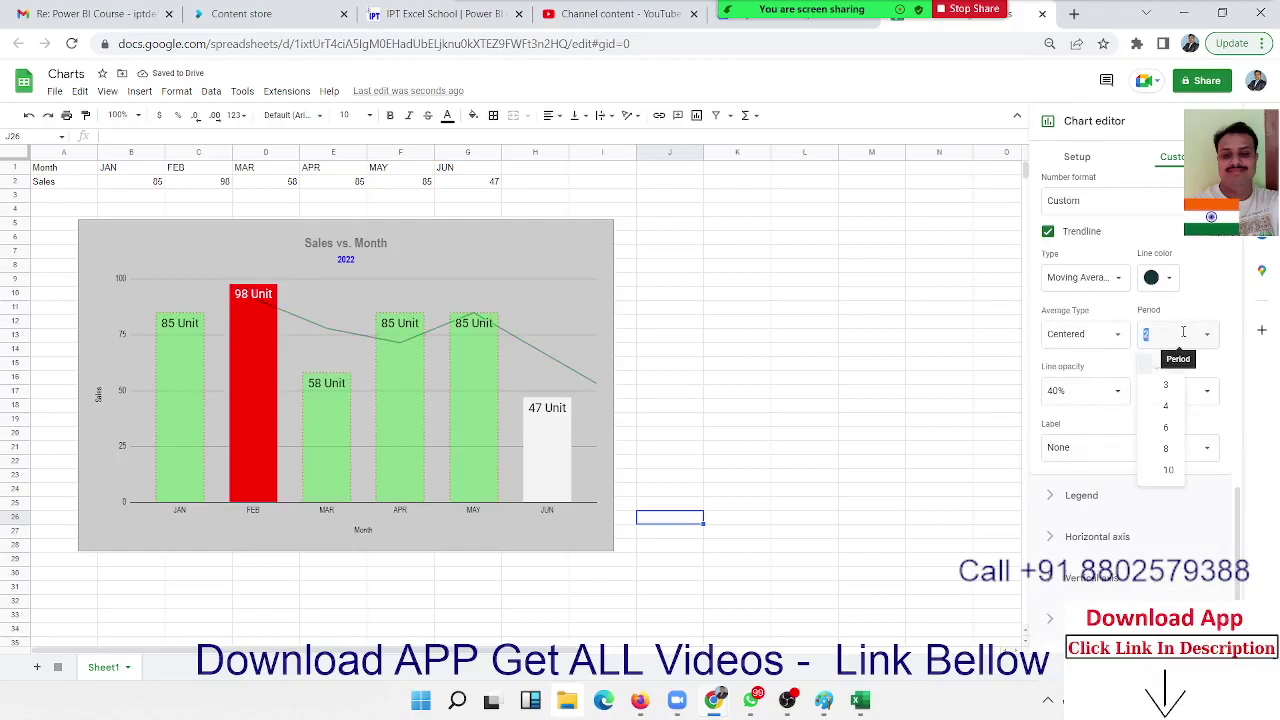
pyautogui.click(1166, 448)
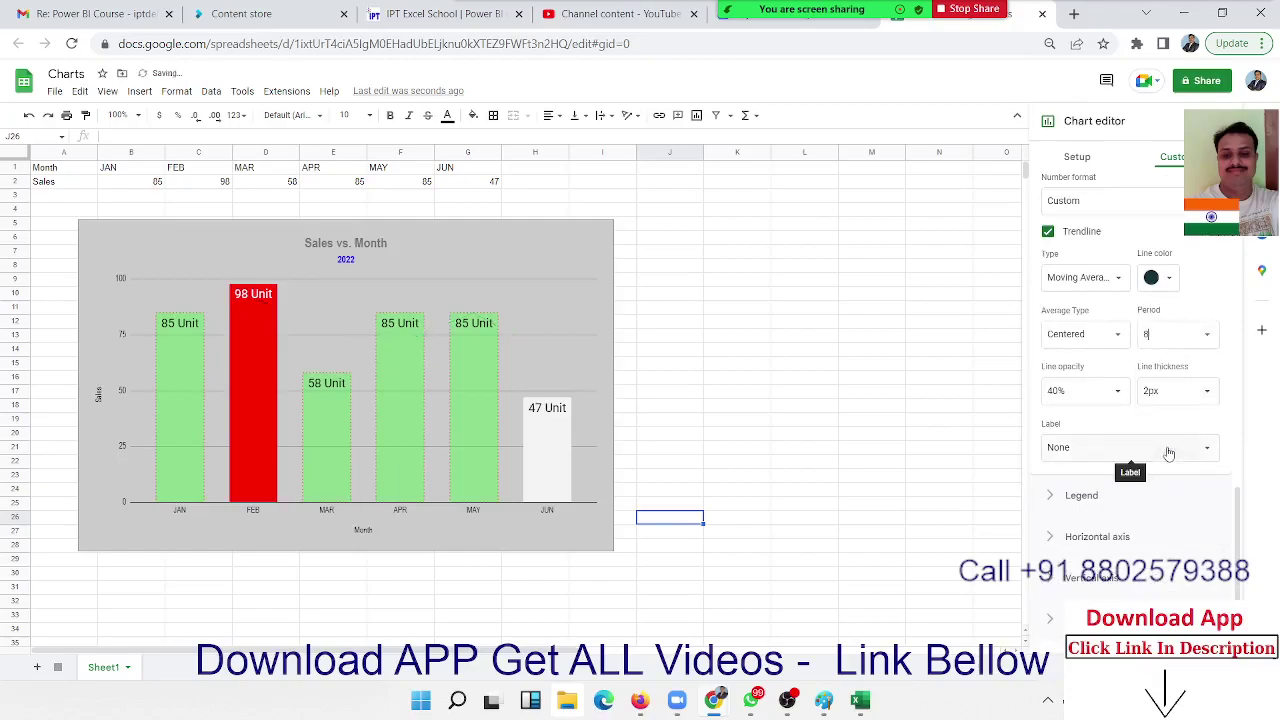
pyautogui.click(1178, 336)
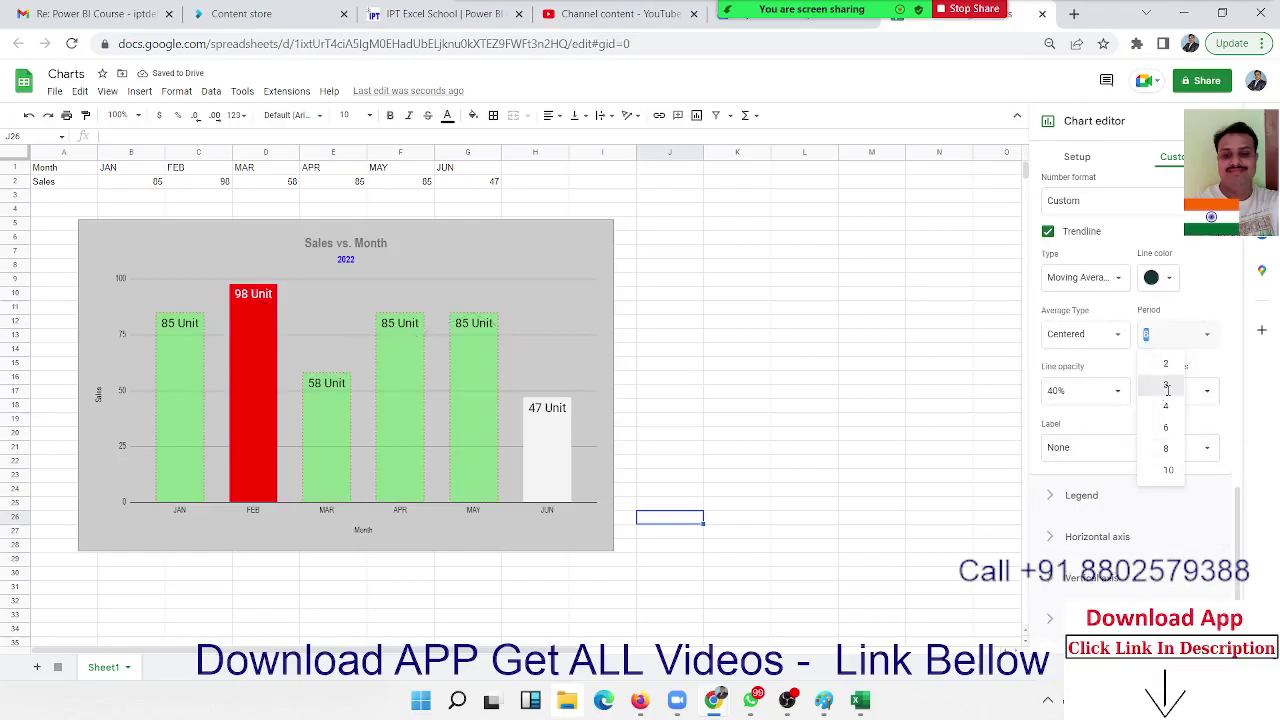
pyautogui.click(1167, 390)
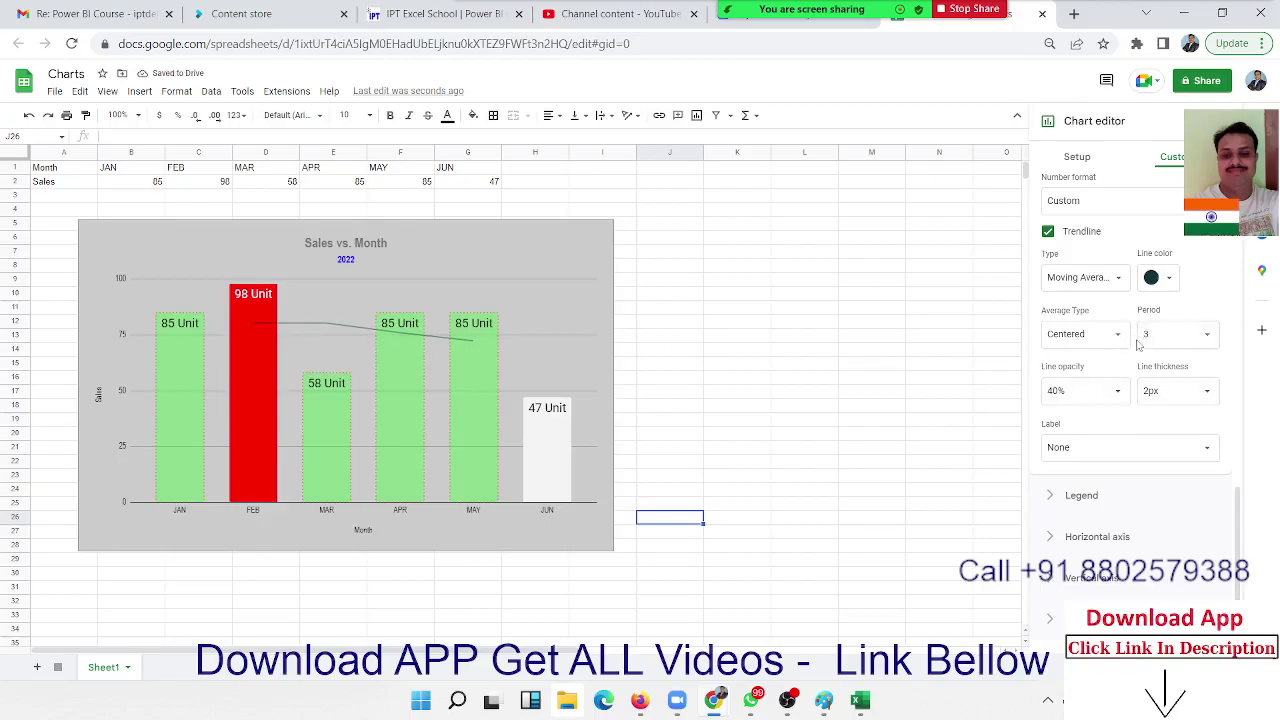
pyautogui.click(1176, 336)
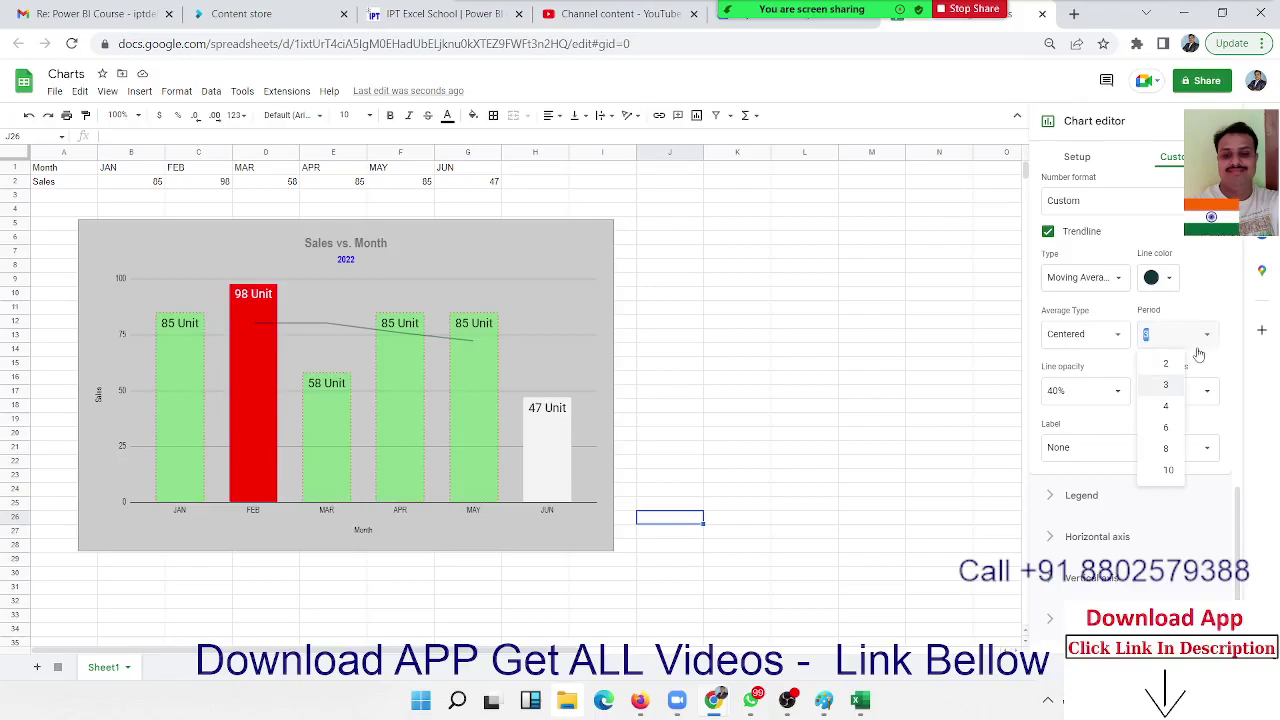
pyautogui.click(1176, 366)
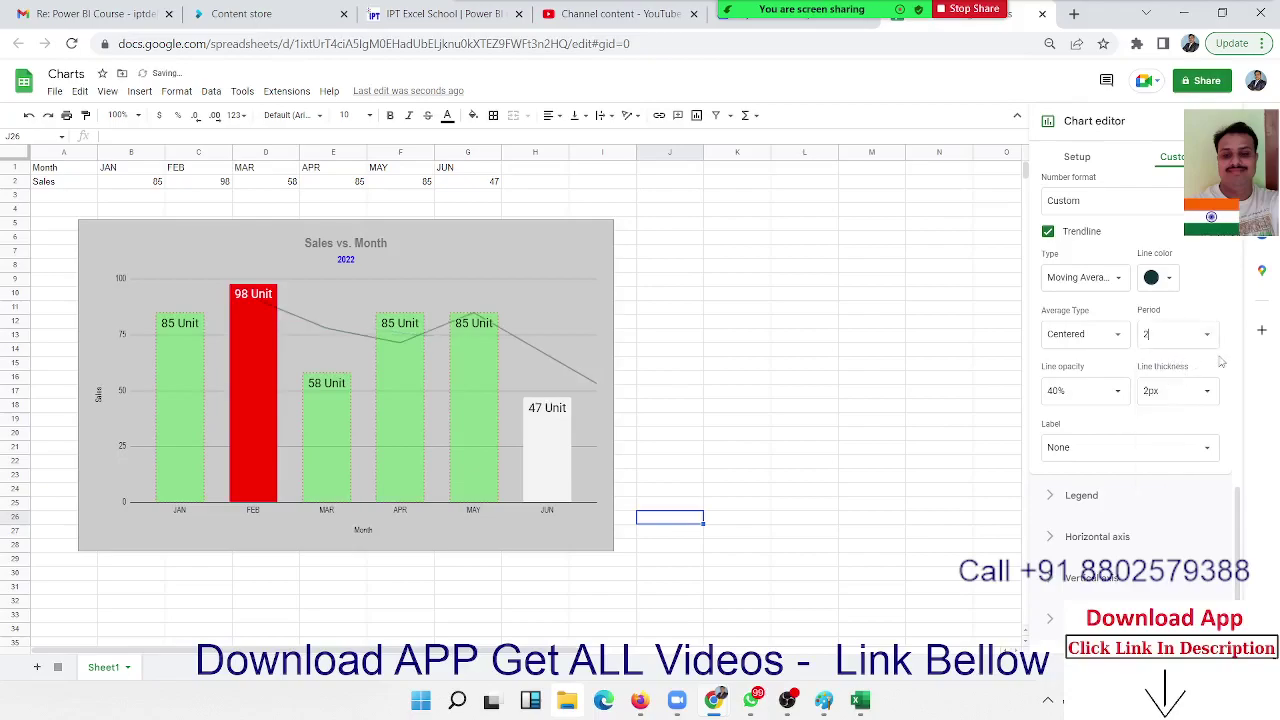
pyautogui.click(1212, 338)
pyautogui.click(1214, 341)
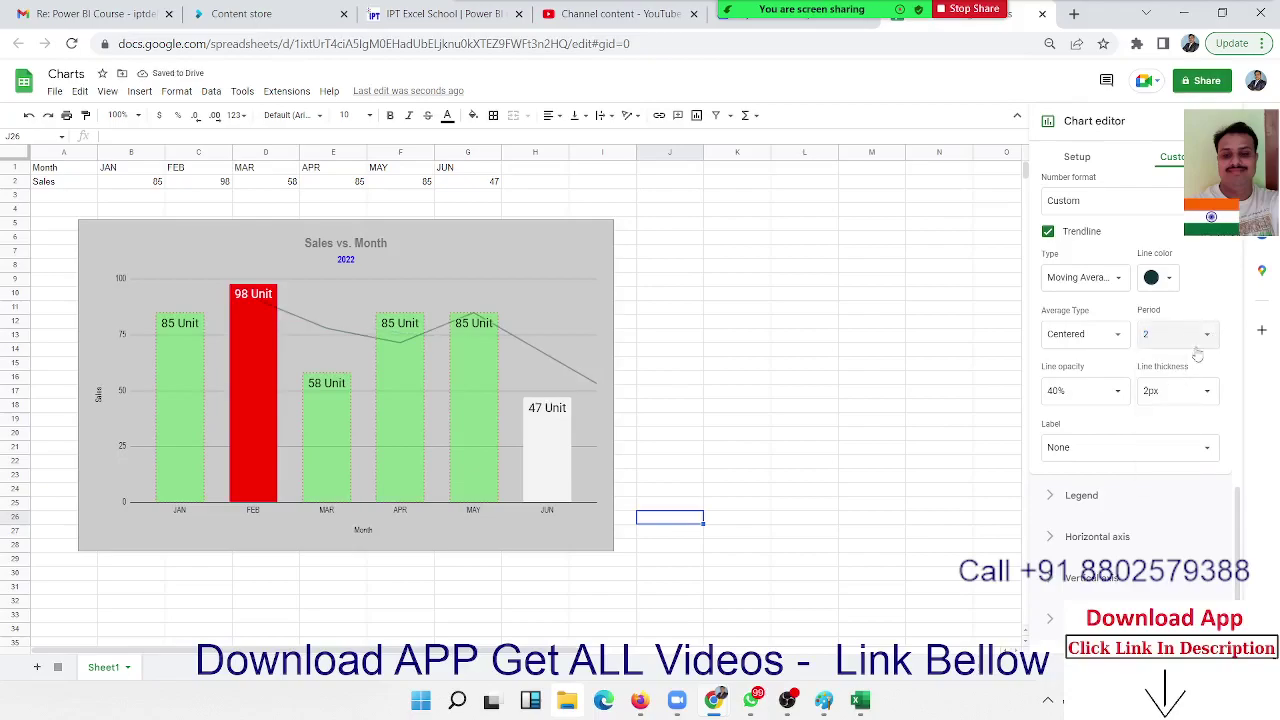
# - Give the trendline 80% line opacity and 8px line thickness
pyautogui.click(1110, 393)
pyautogui.click(1075, 420)
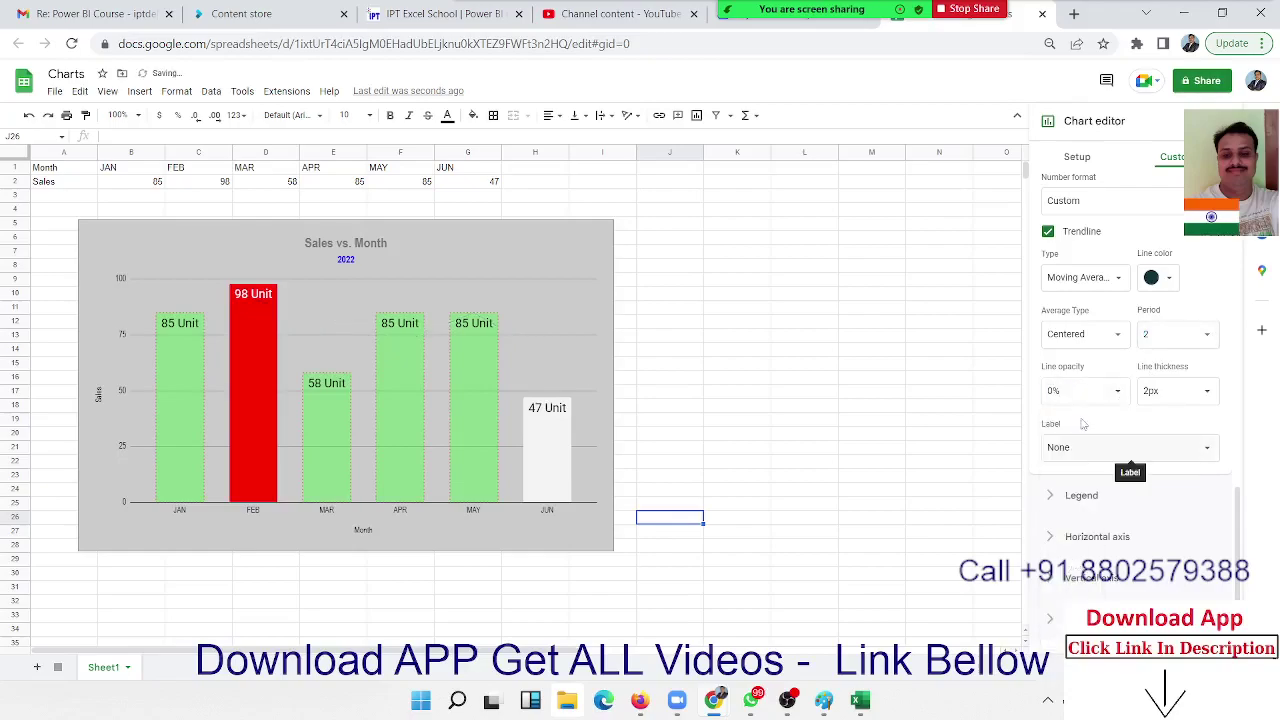
pyautogui.click(1112, 392)
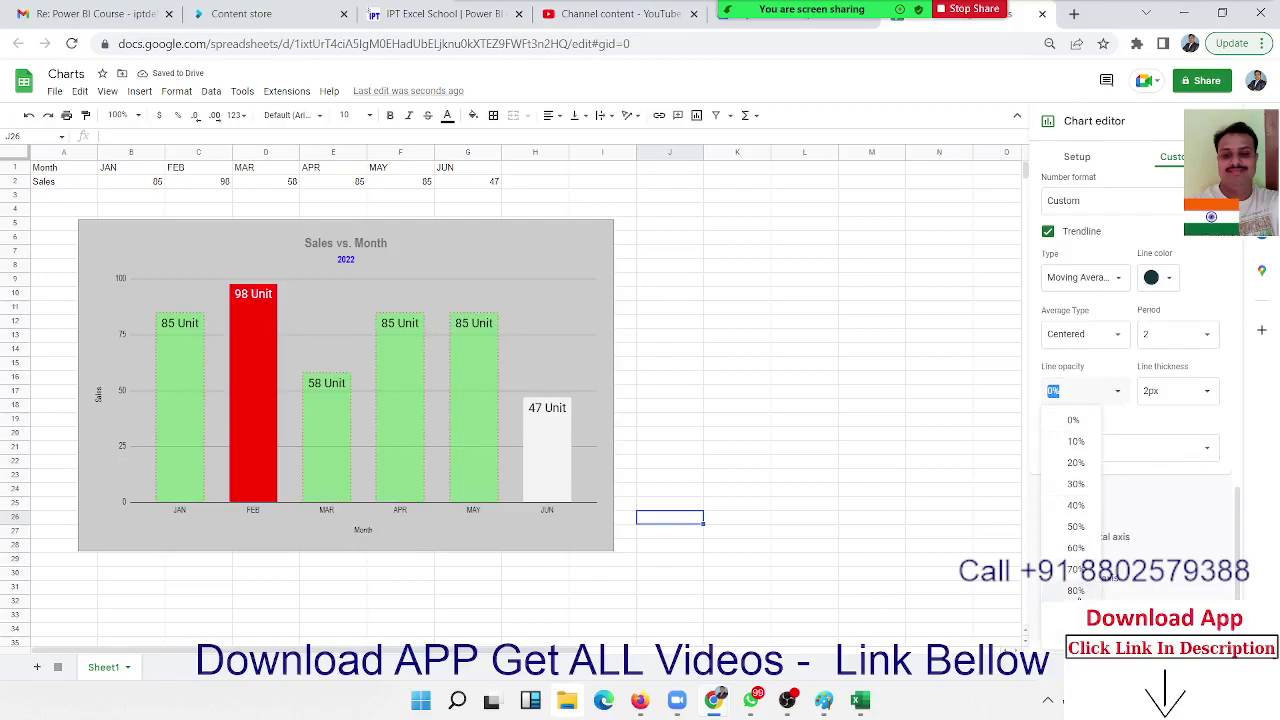
pyautogui.click(1075, 589)
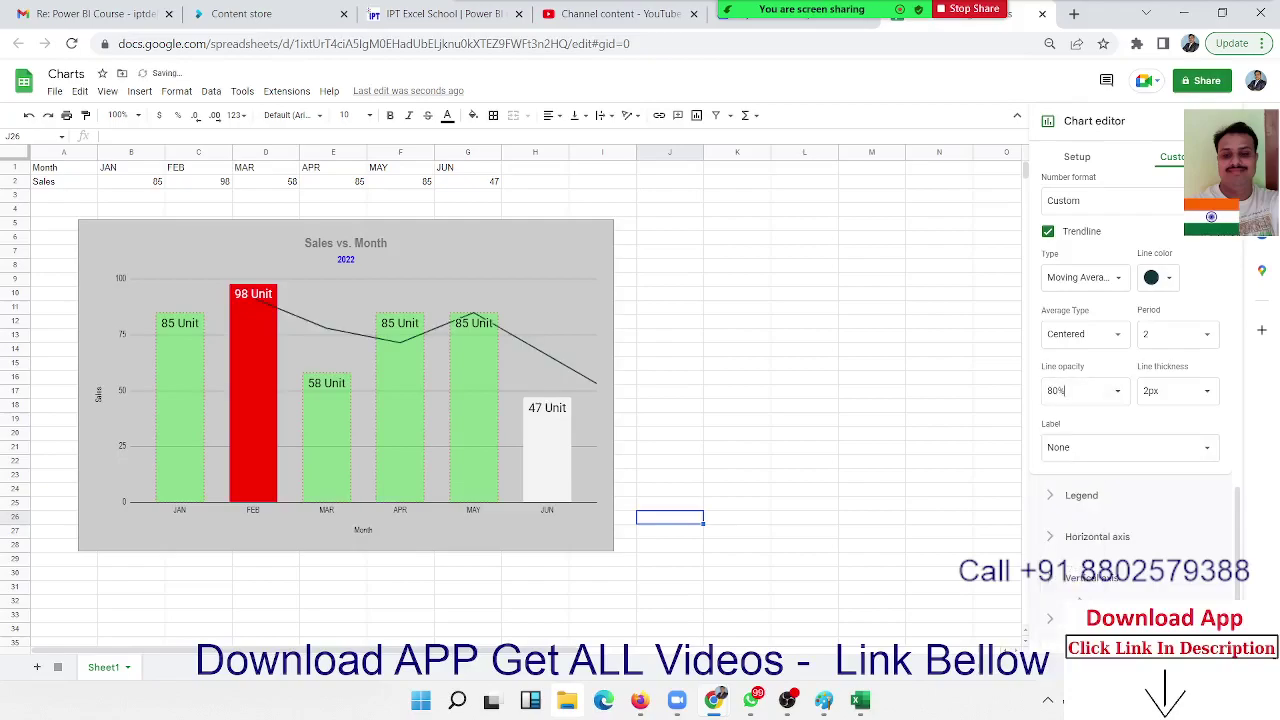
pyautogui.click(1208, 390)
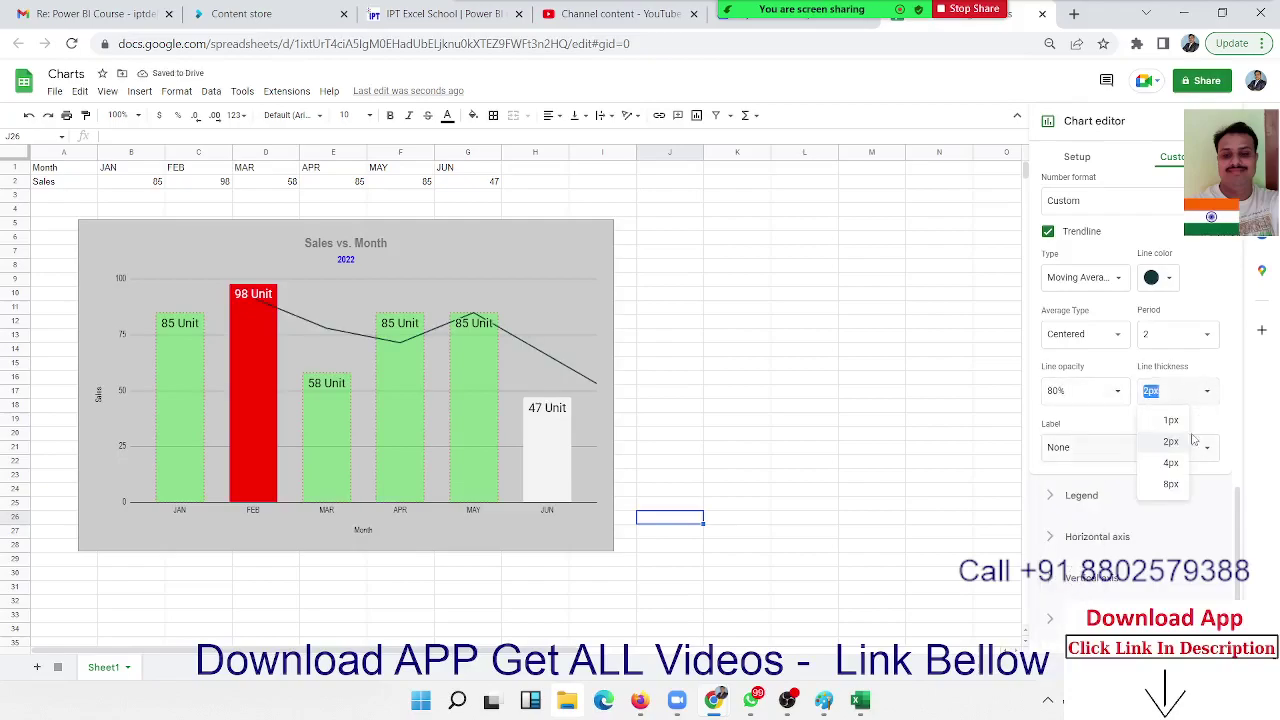
pyautogui.click(1170, 485)
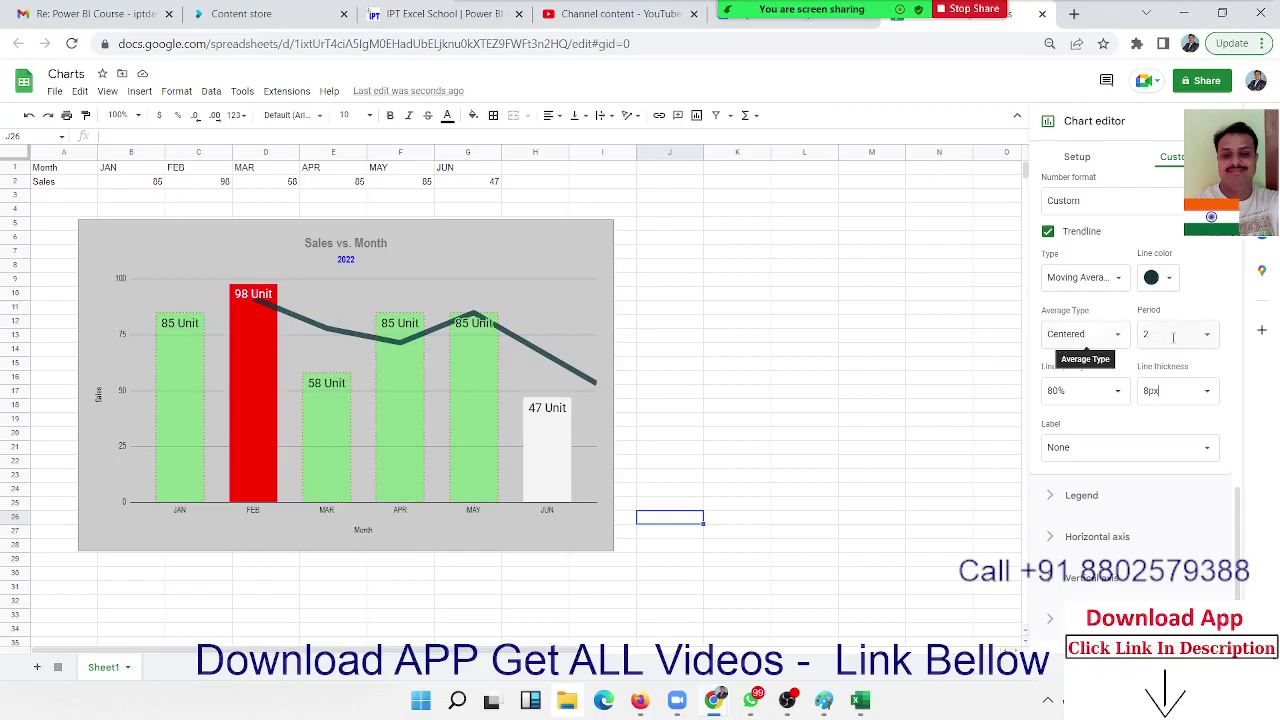
pyautogui.click(1207, 344)
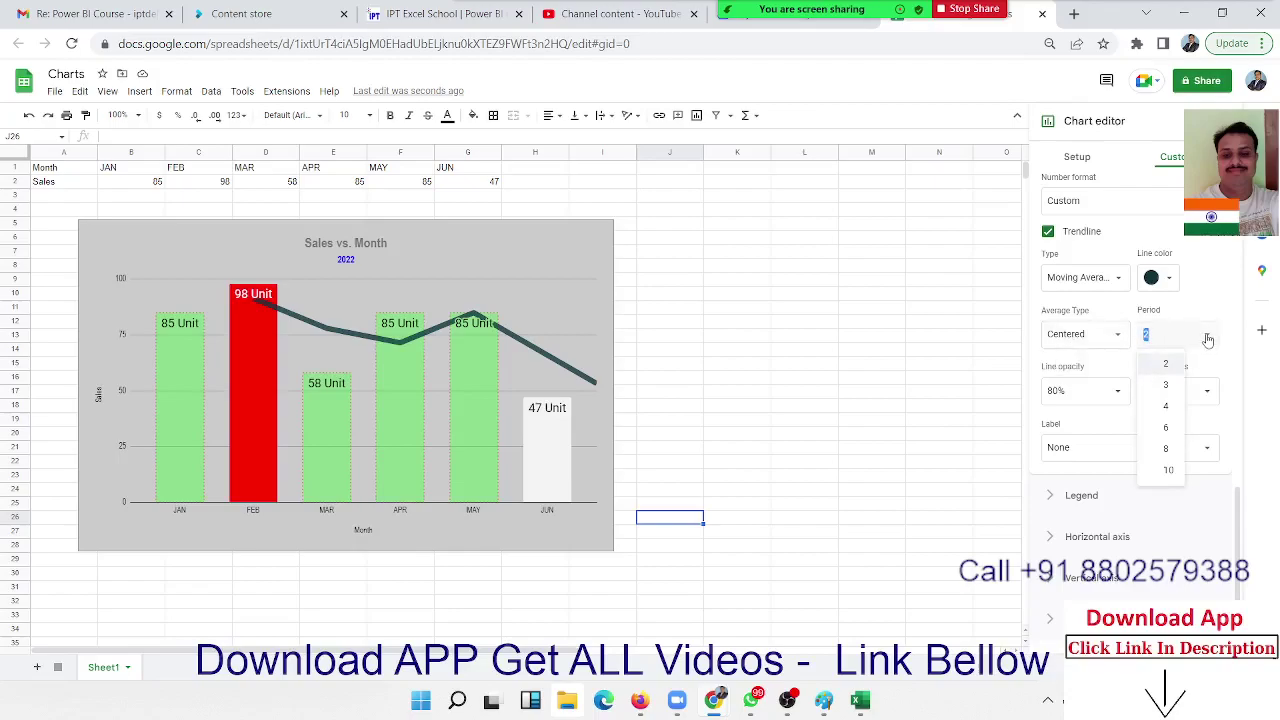
pyautogui.click(1166, 385)
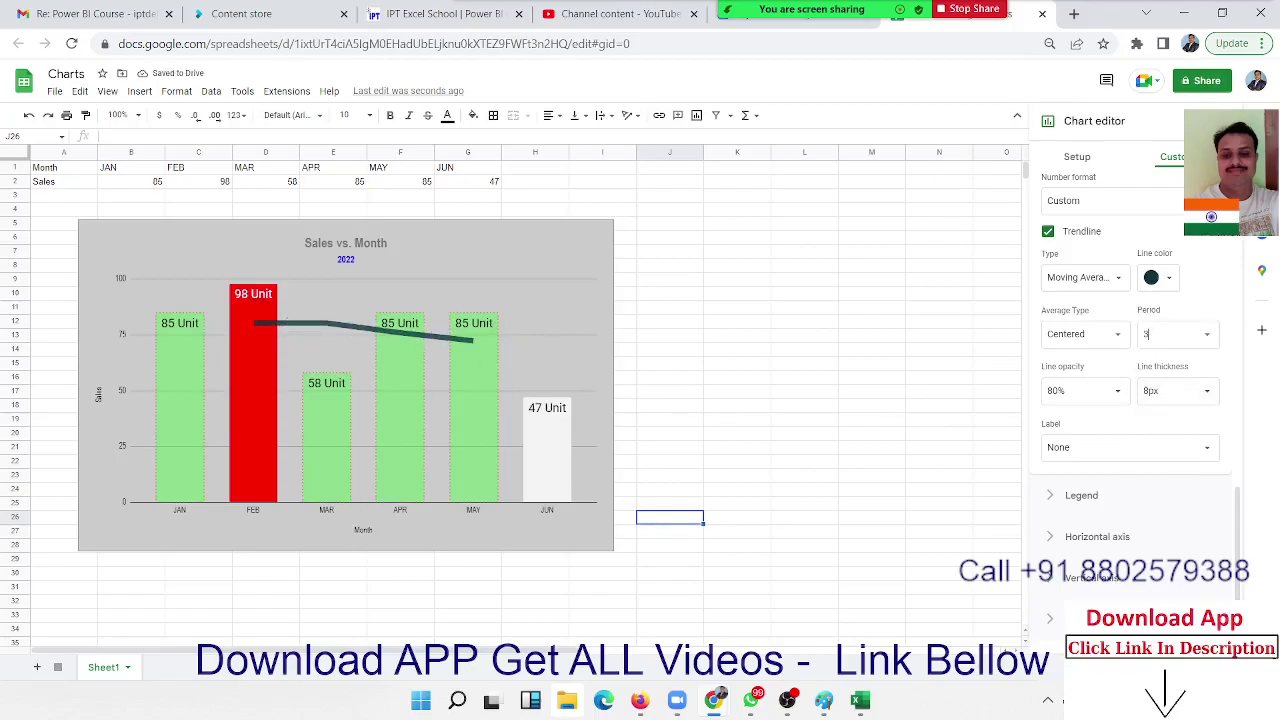
pyautogui.click(1208, 343)
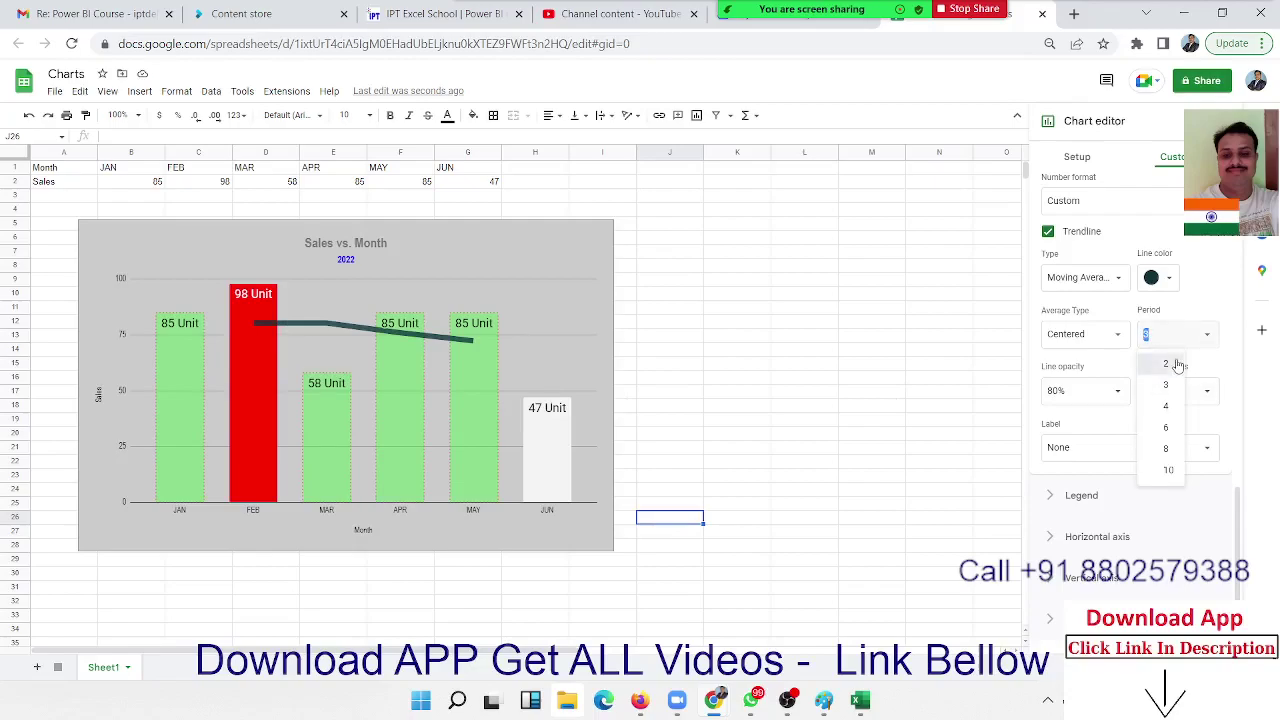
pyautogui.click(1174, 364)
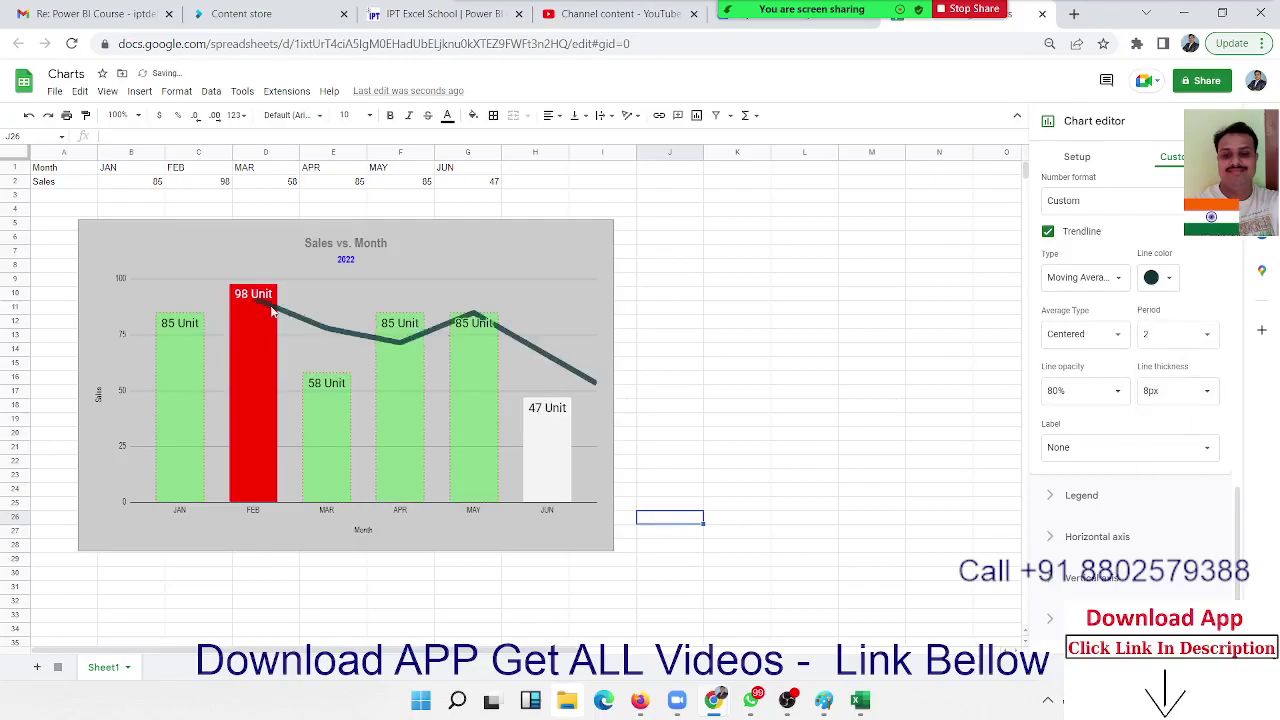
pyautogui.click(1208, 338)
pyautogui.click(1168, 331)
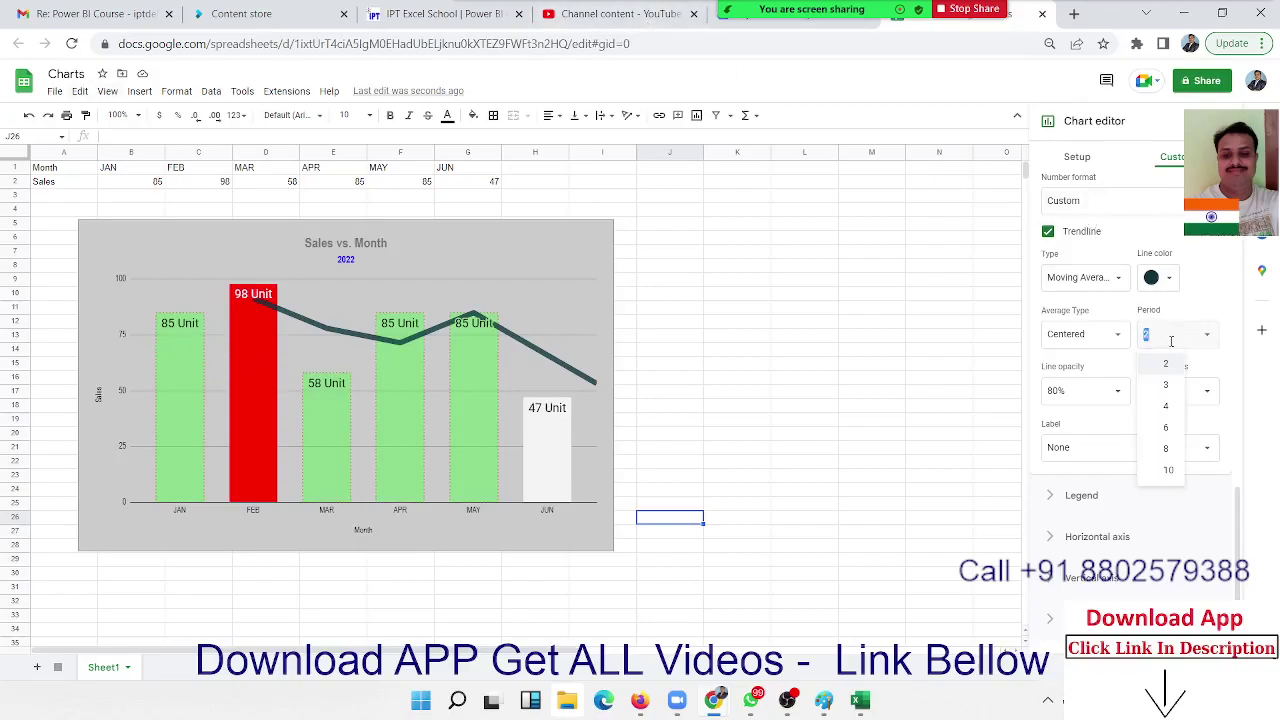
pyautogui.click(1165, 449)
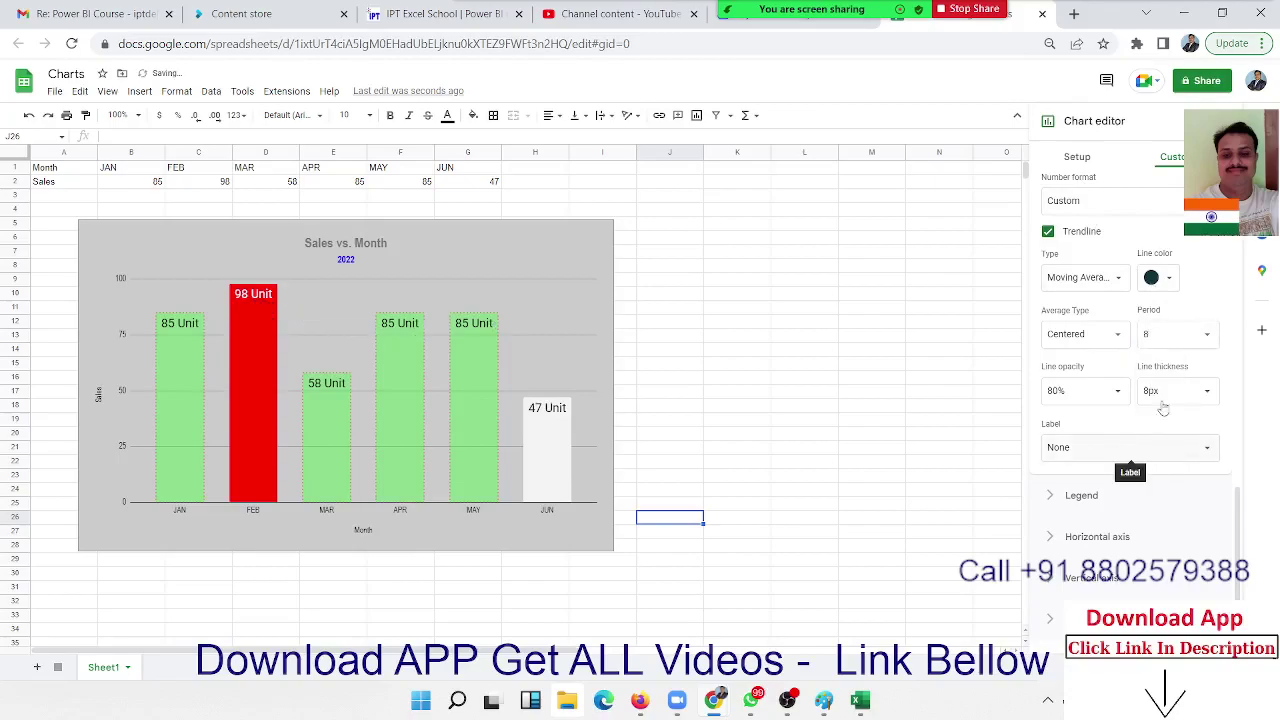
pyautogui.click(1215, 347)
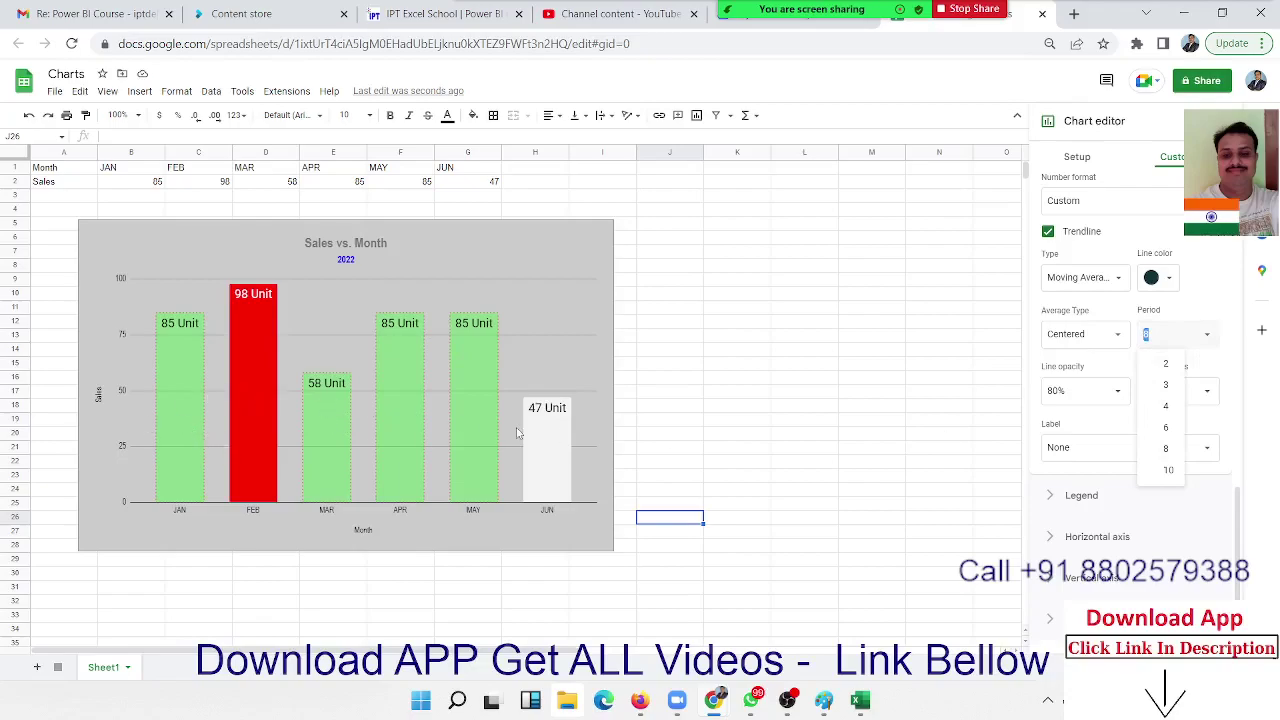
pyautogui.click(1172, 428)
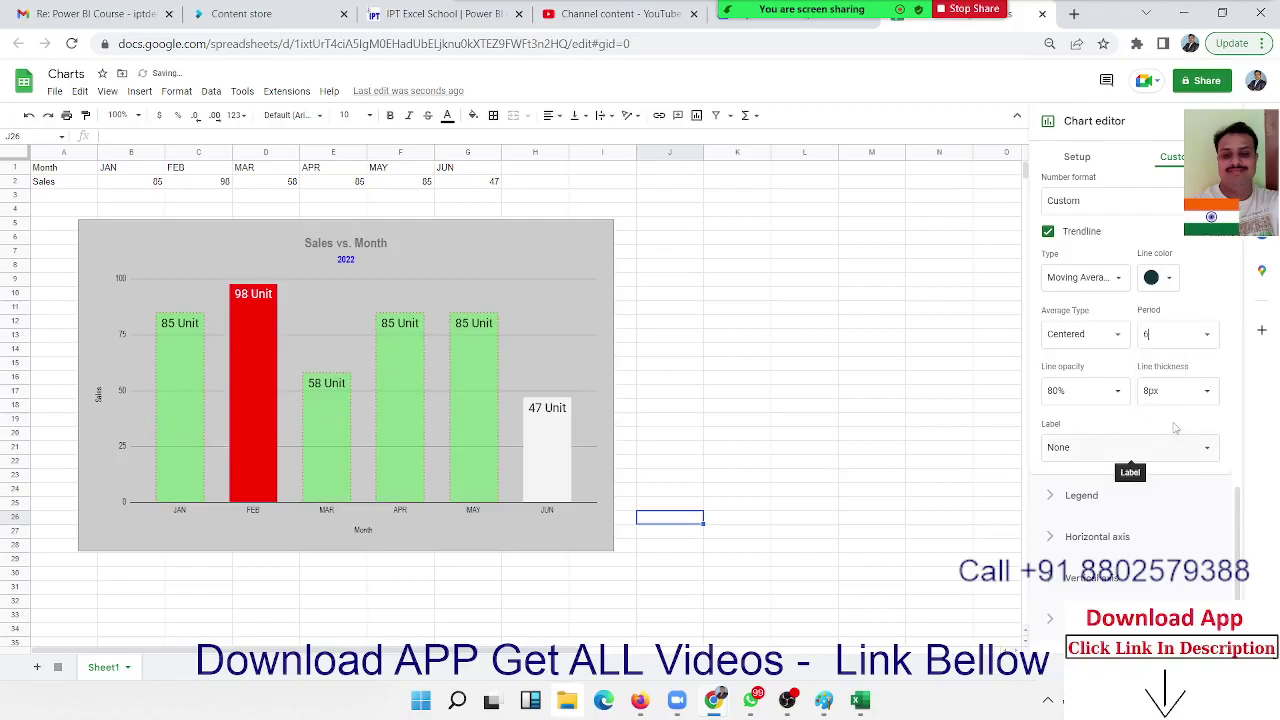
pyautogui.click(1209, 344)
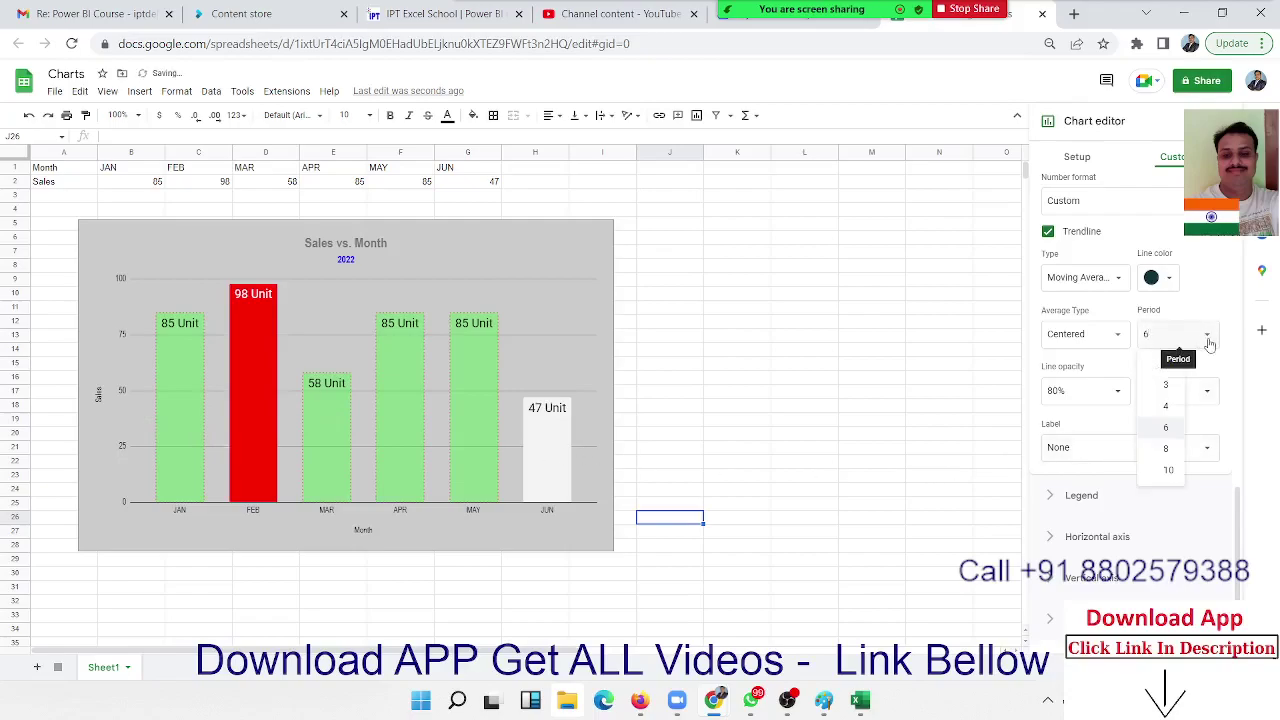
pyautogui.click(1168, 406)
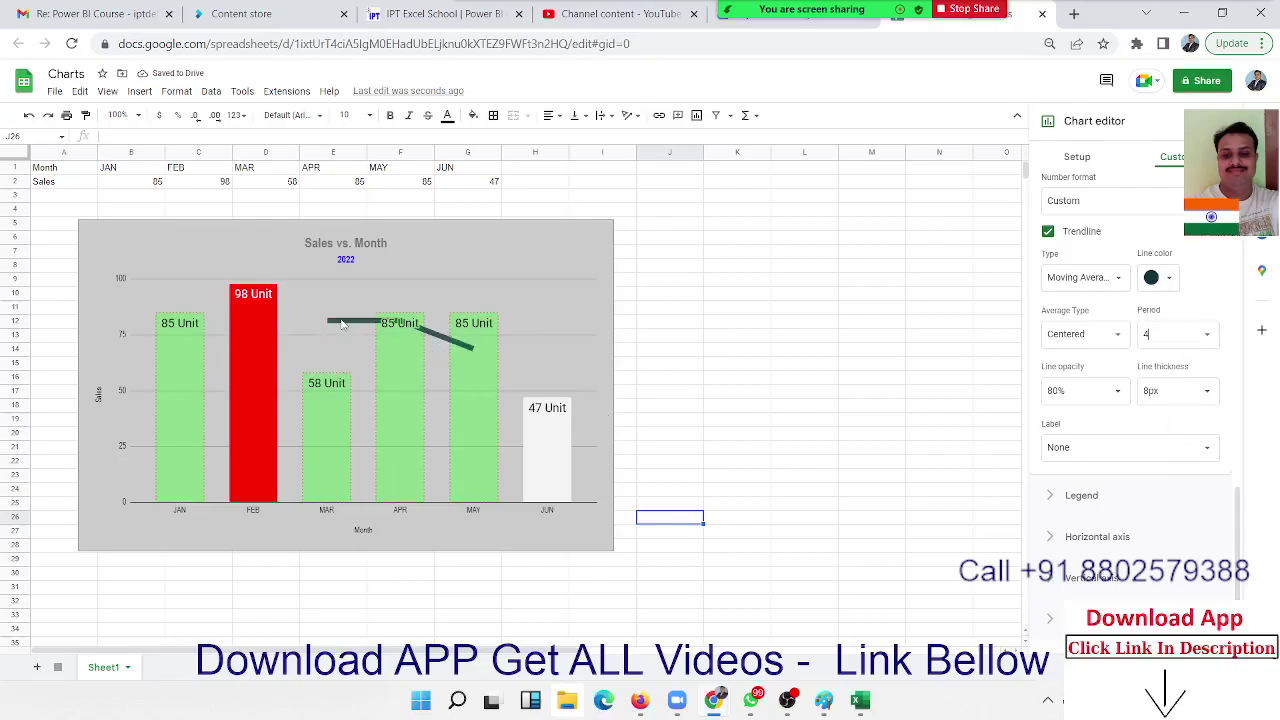
pyautogui.click(1213, 342)
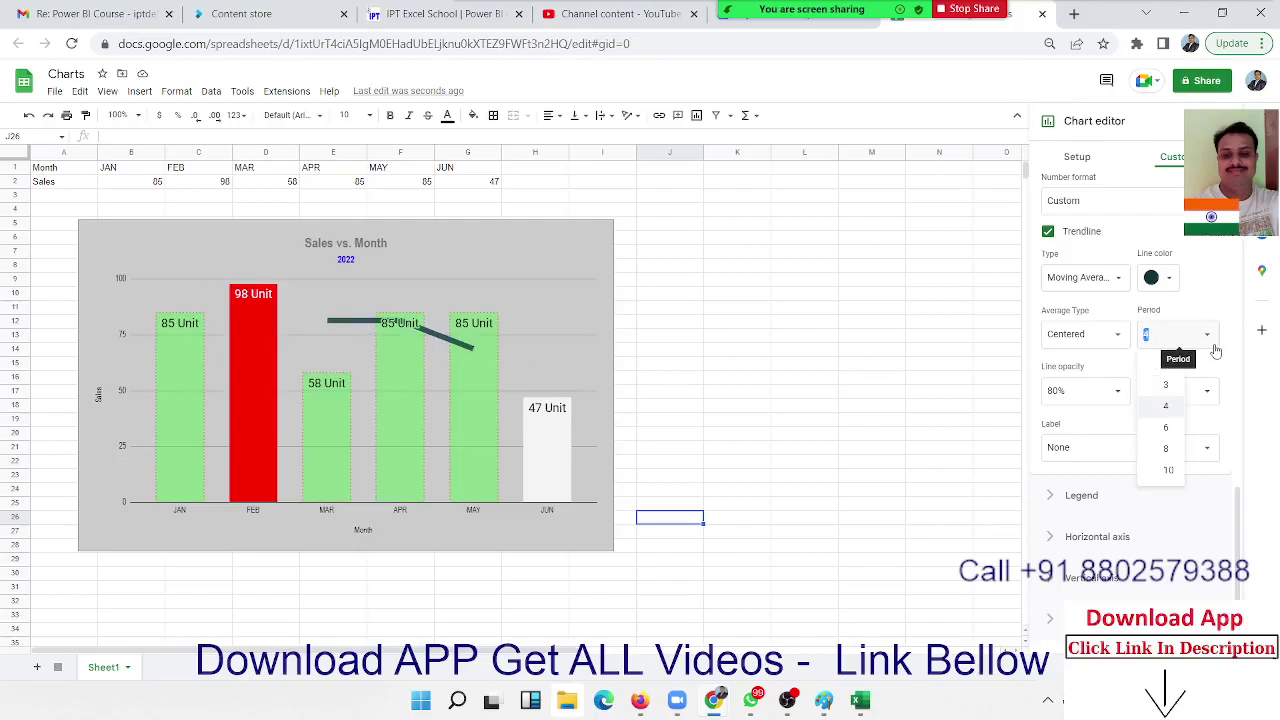
pyautogui.click(1176, 387)
pyautogui.click(1208, 334)
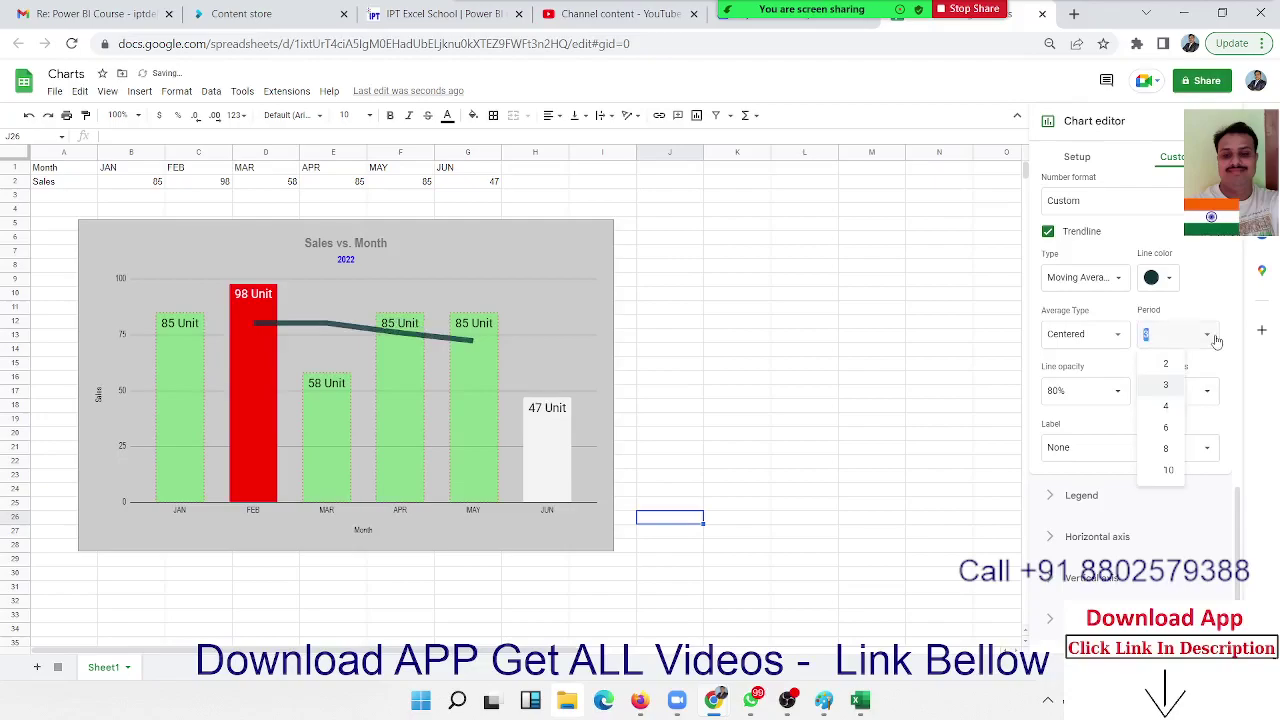
pyautogui.click(1171, 365)
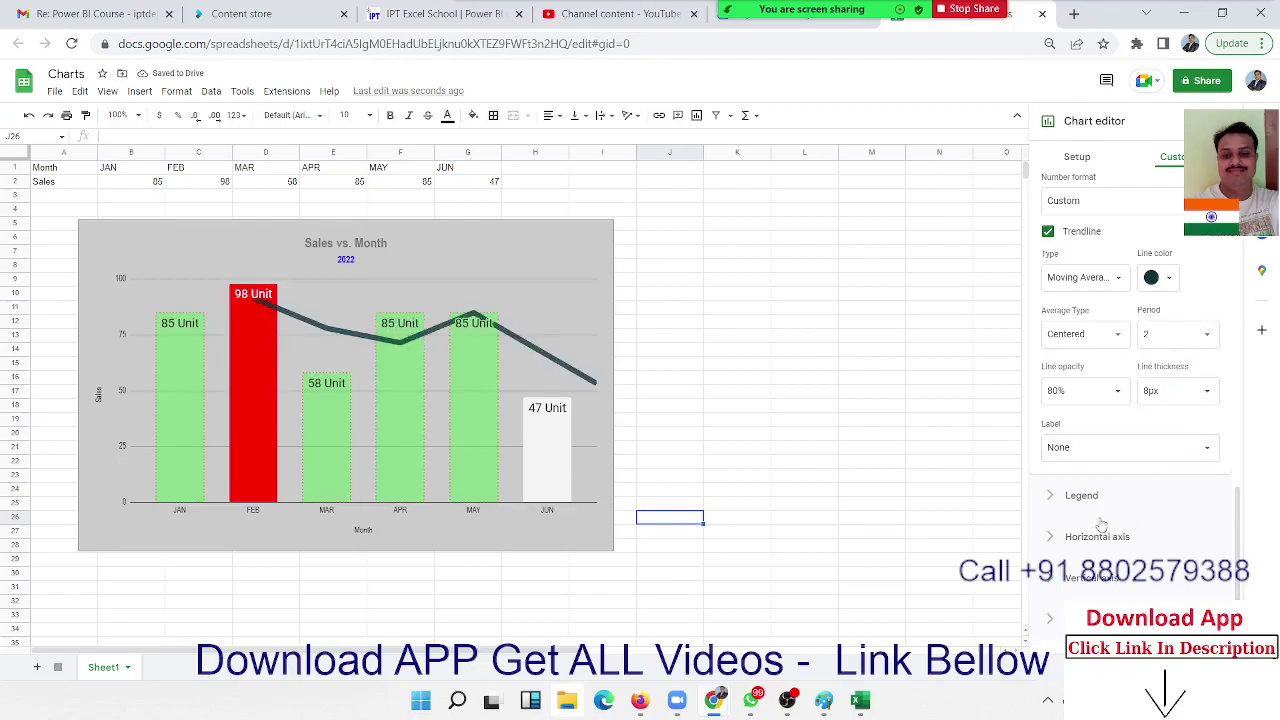
# - Switch the trendline Label from Custom back to None, checking the chart between tries
pyautogui.click(1108, 449)
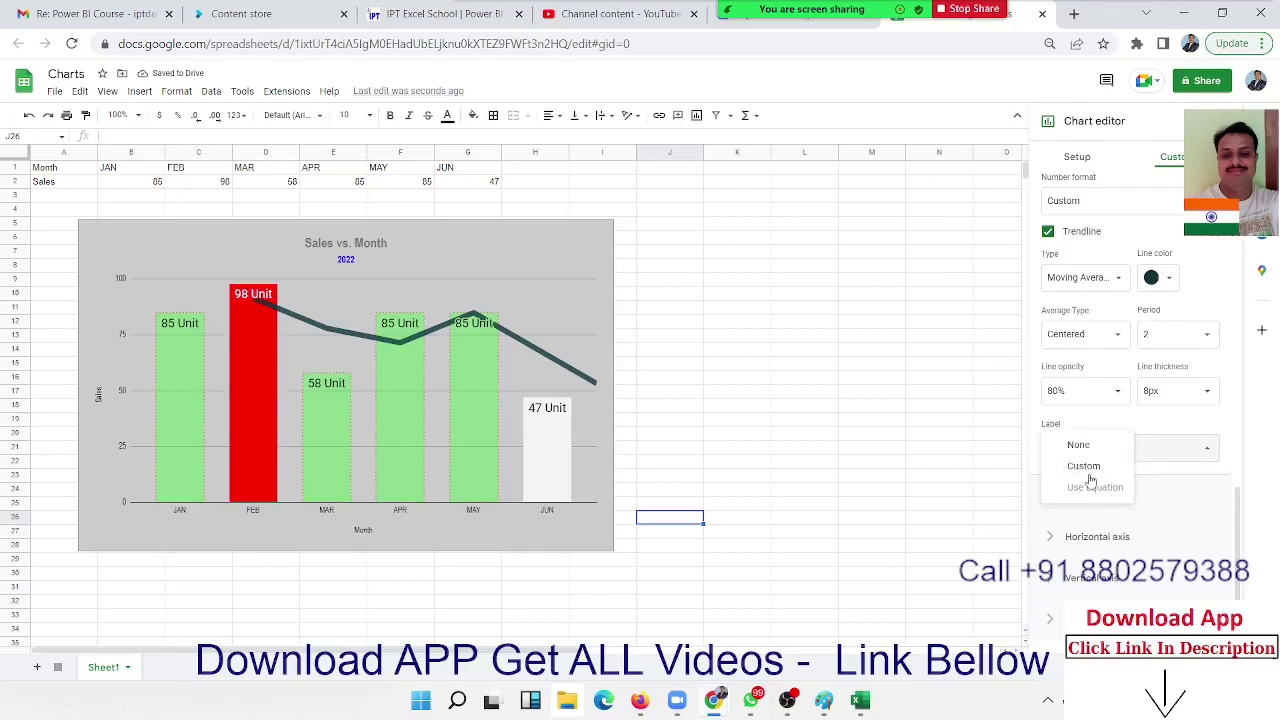
pyautogui.click(1084, 467)
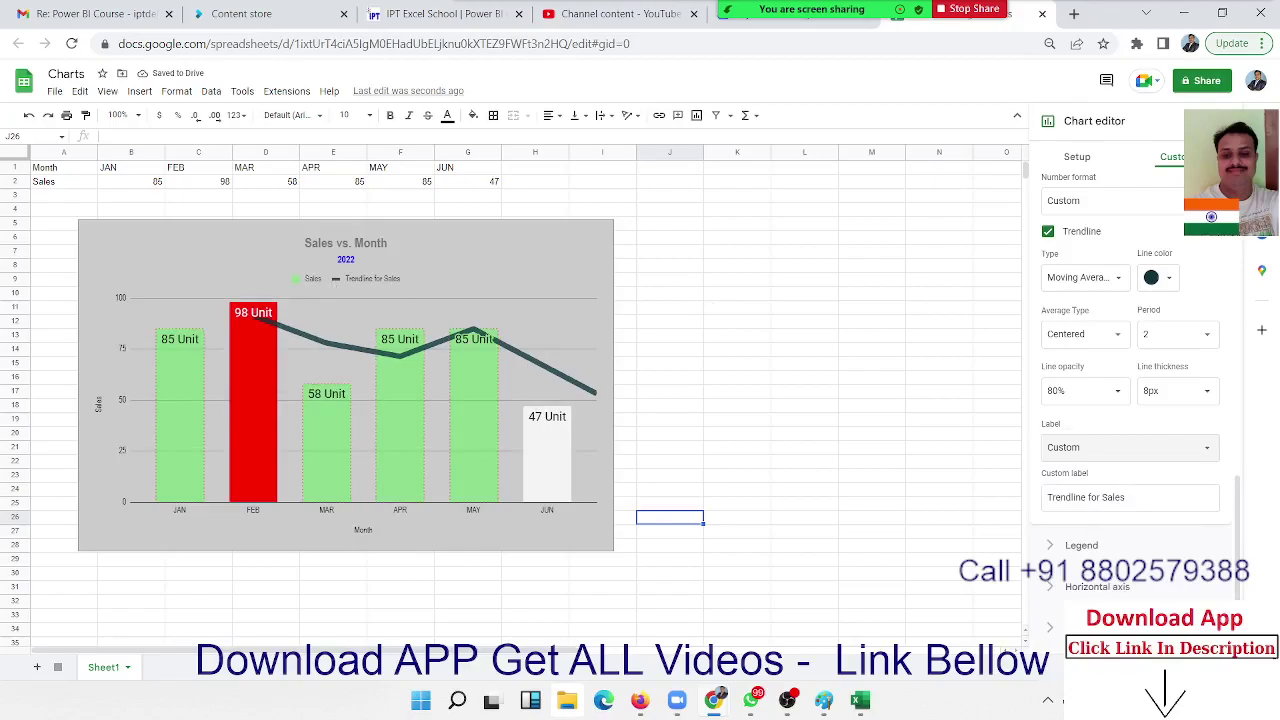
pyautogui.click(1082, 447)
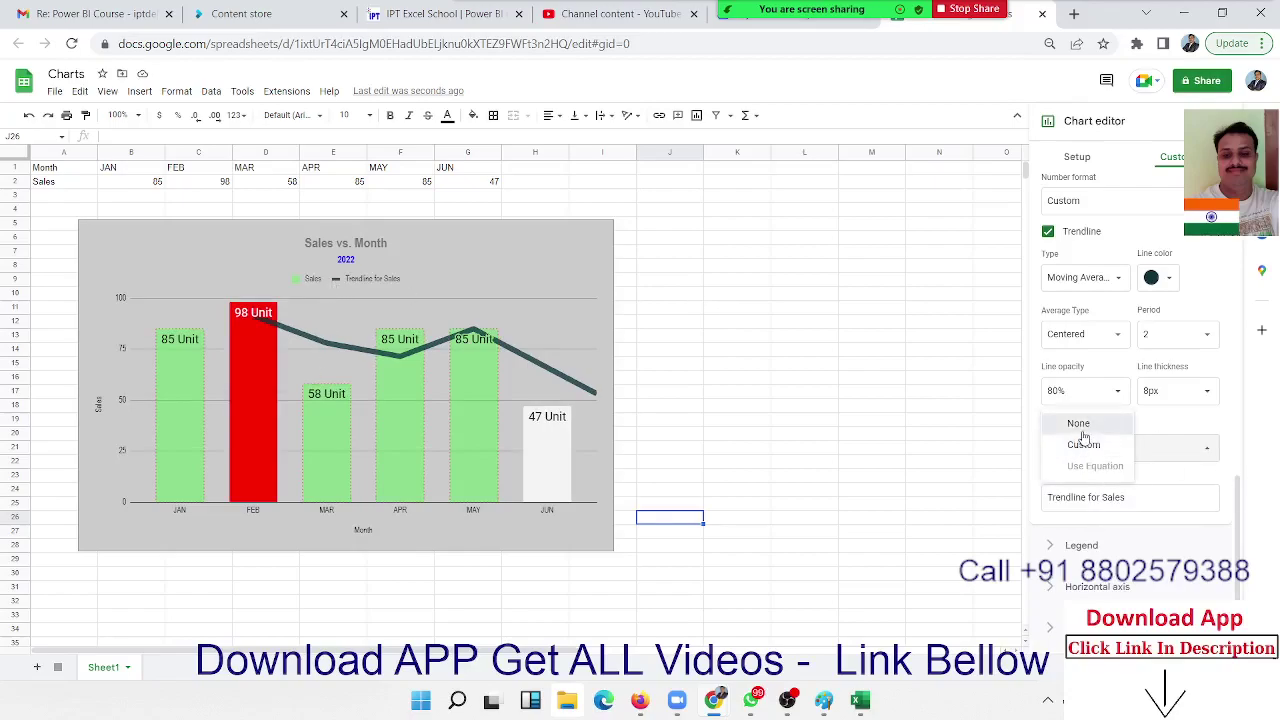
pyautogui.click(1082, 424)
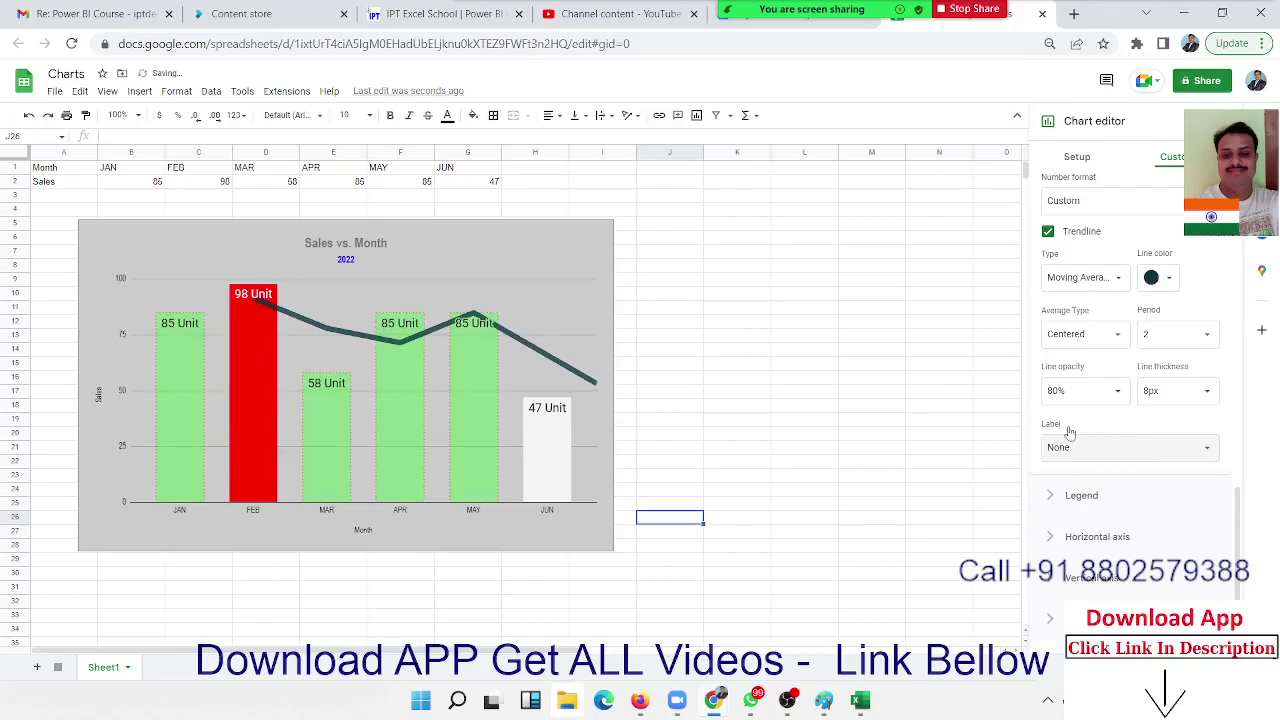
pyautogui.scroll(3, 1071, 263)
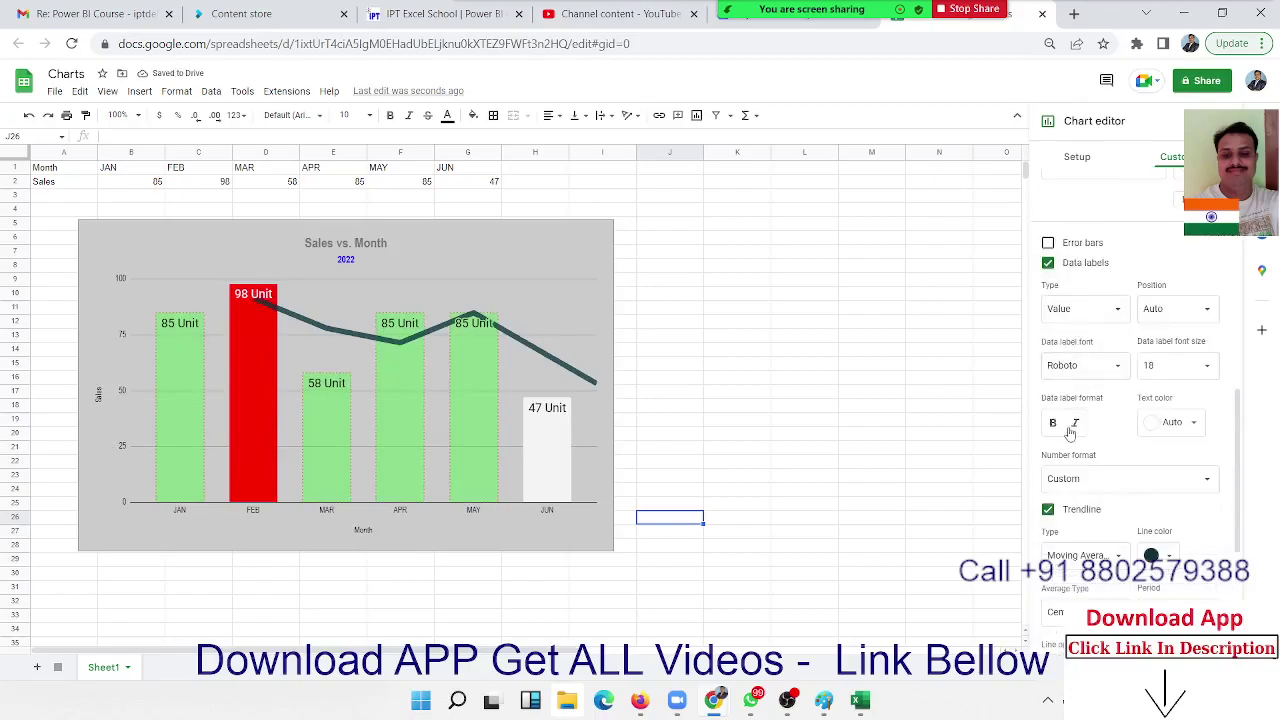
pyautogui.scroll(-3, 1051, 543)
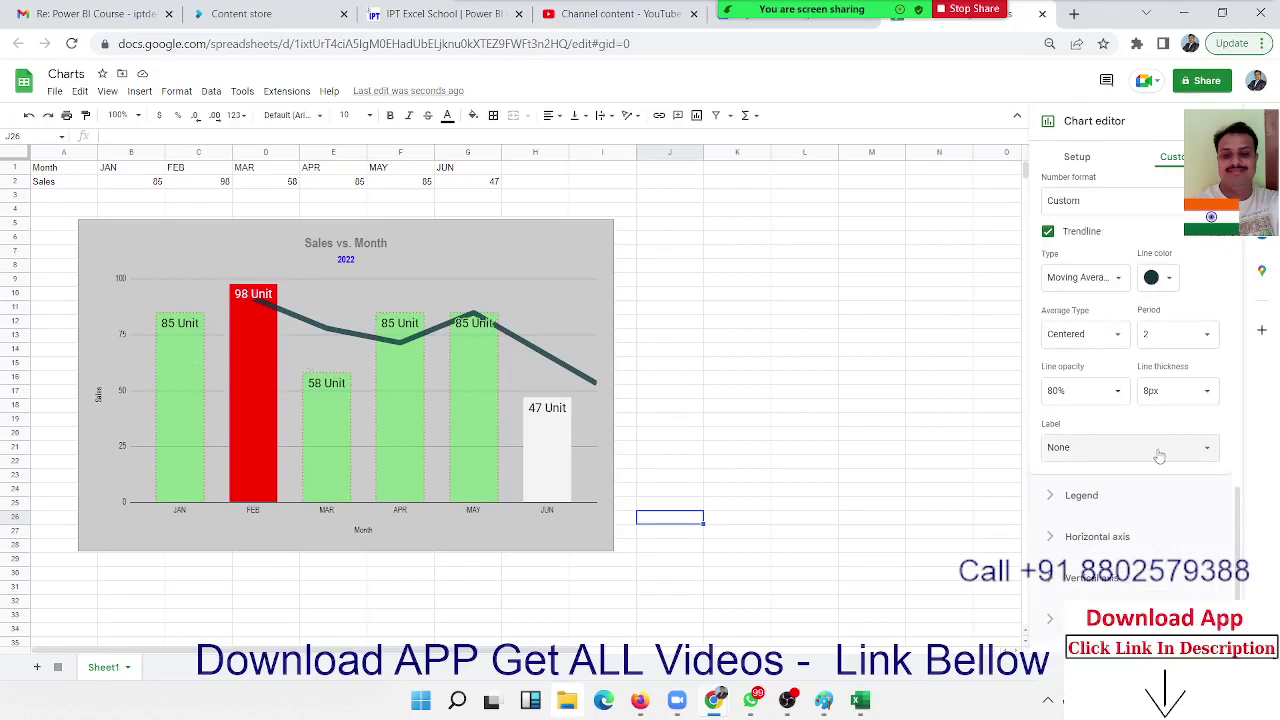
pyautogui.click(1120, 450)
pyautogui.click(1109, 466)
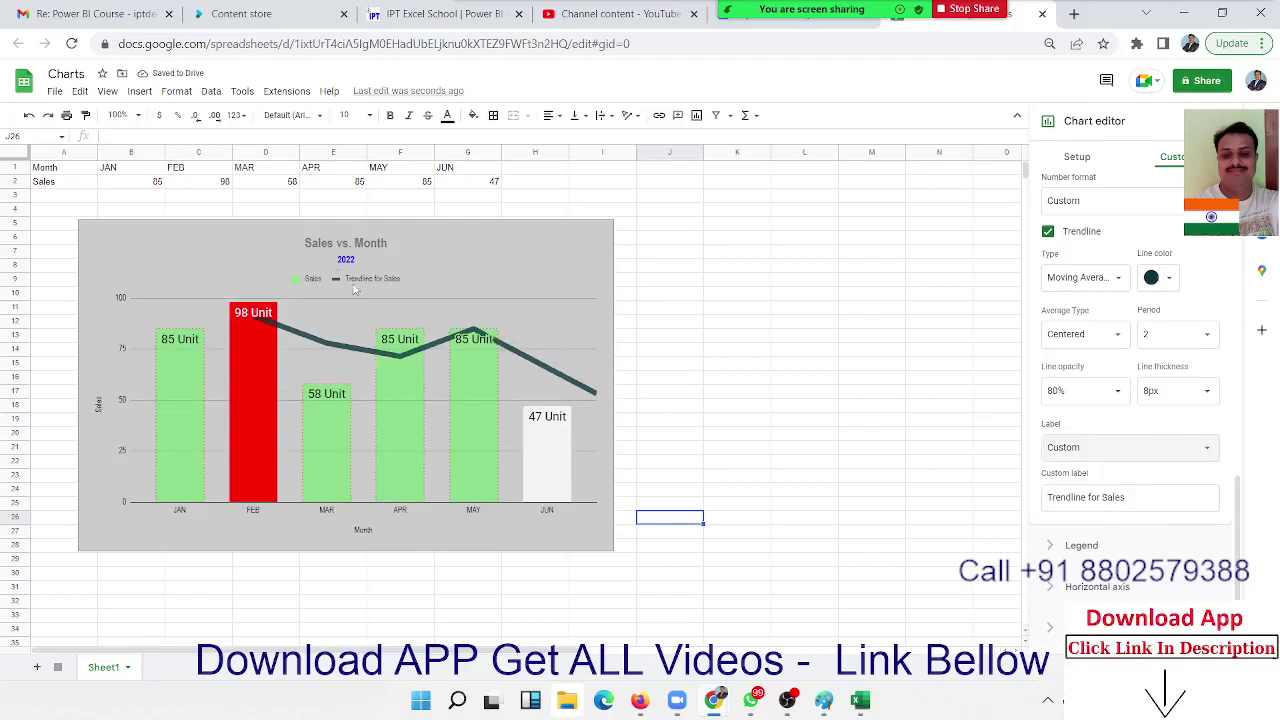
pyautogui.click(1086, 459)
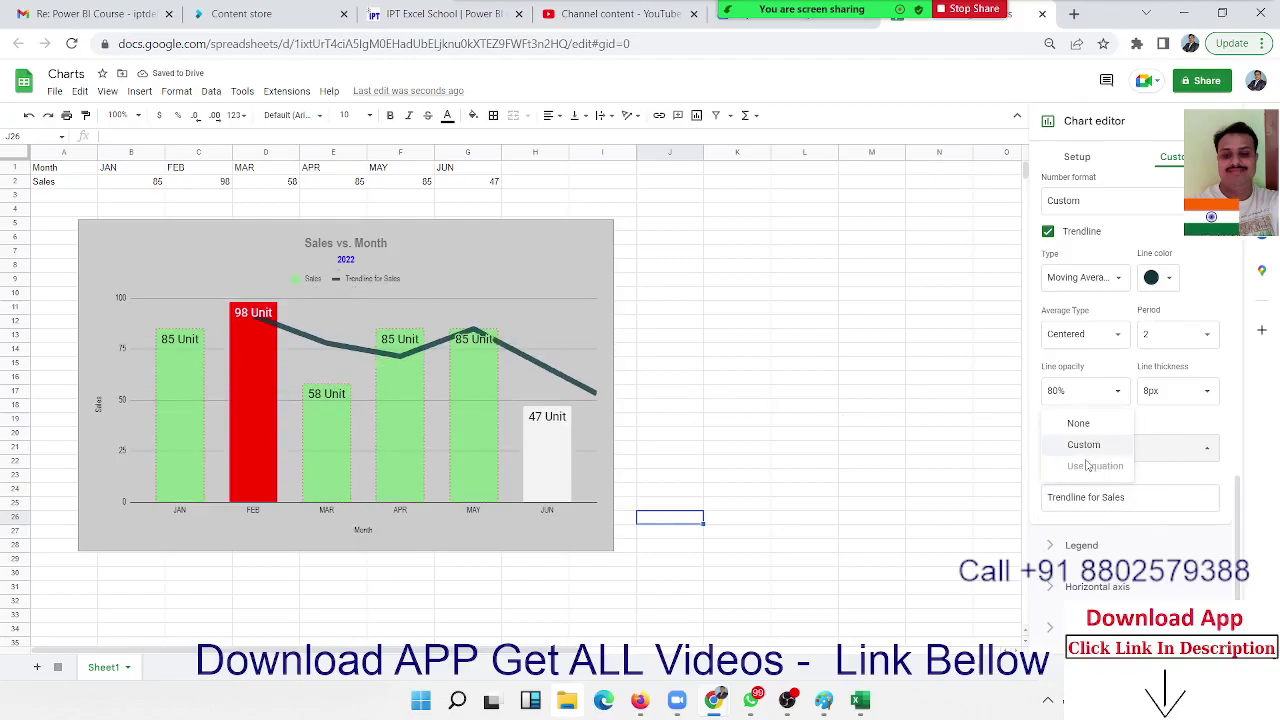
pyautogui.click(1080, 424)
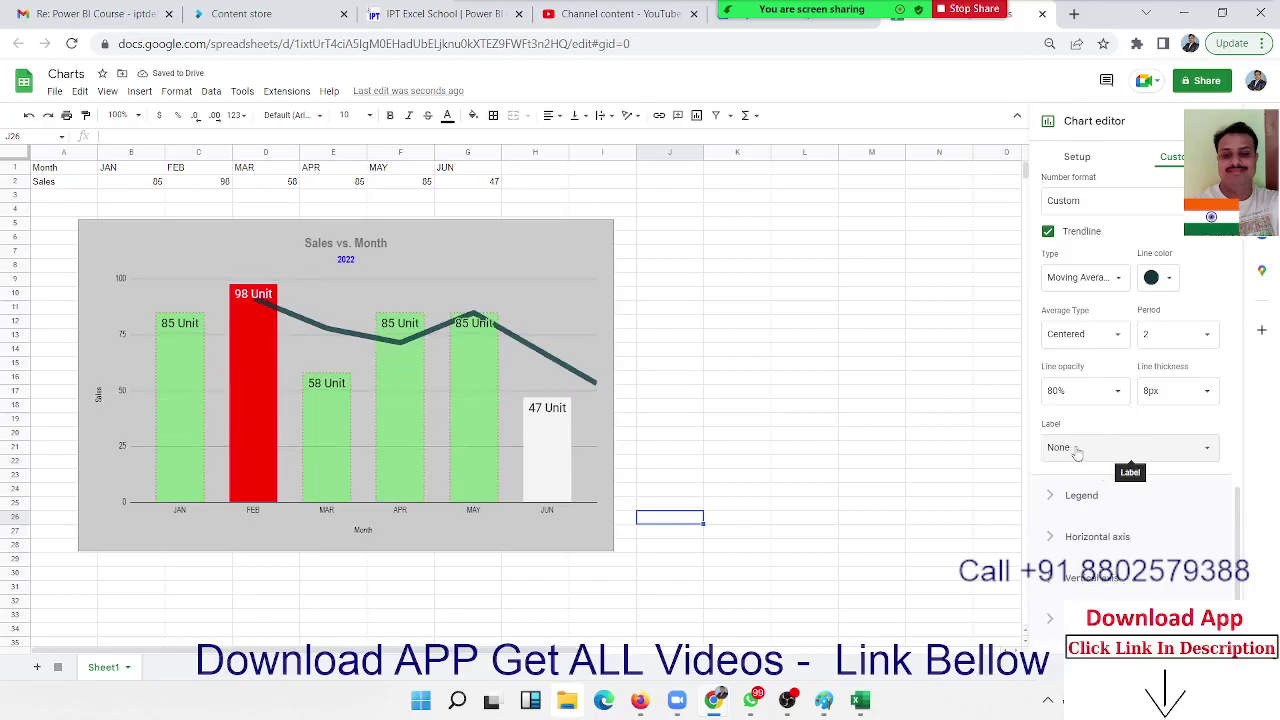
pyautogui.scroll(5, 1071, 299)
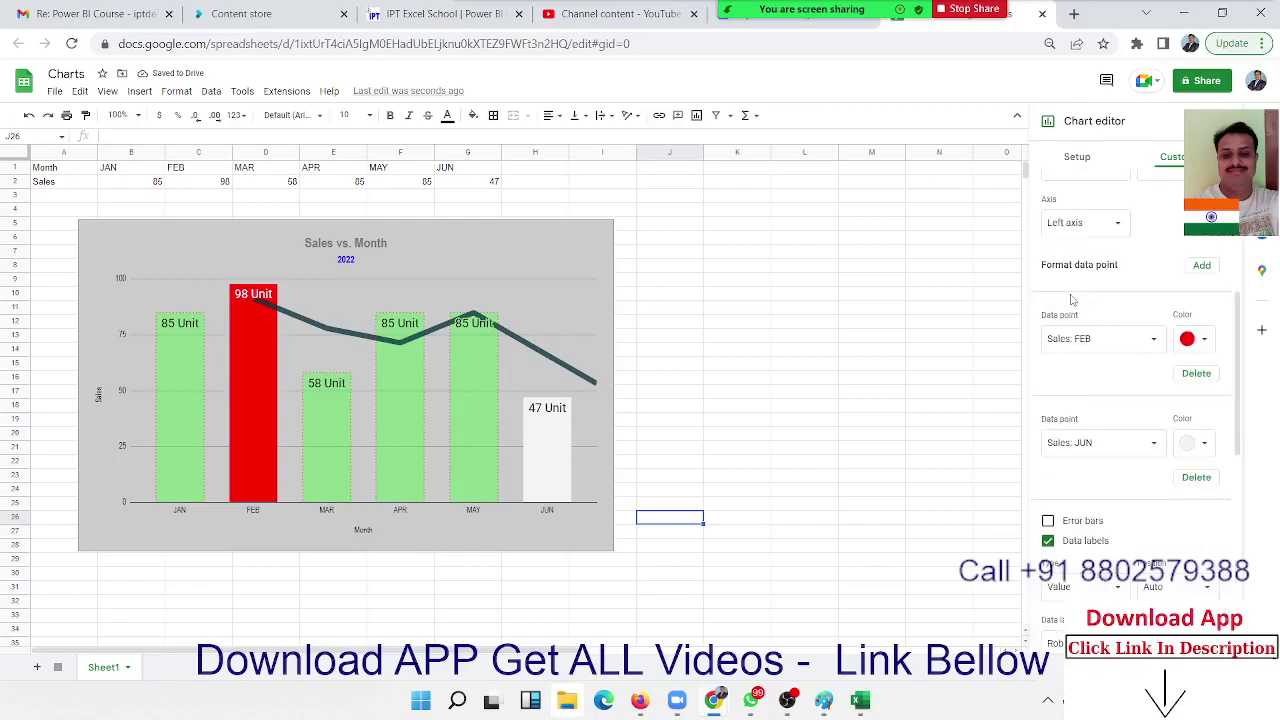
pyautogui.scroll(-5, 1055, 373)
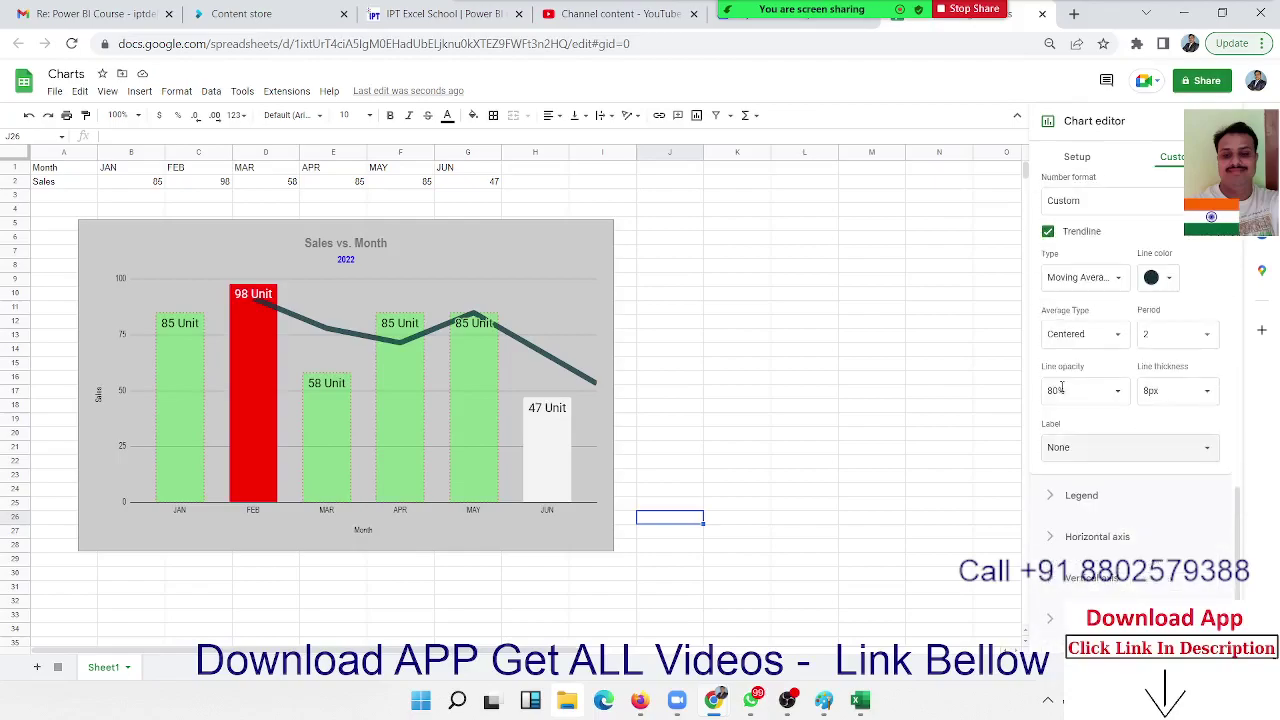
# - Preview the chart legend at the Top, Bottom, Left and Right positions
pyautogui.click(1082, 512)
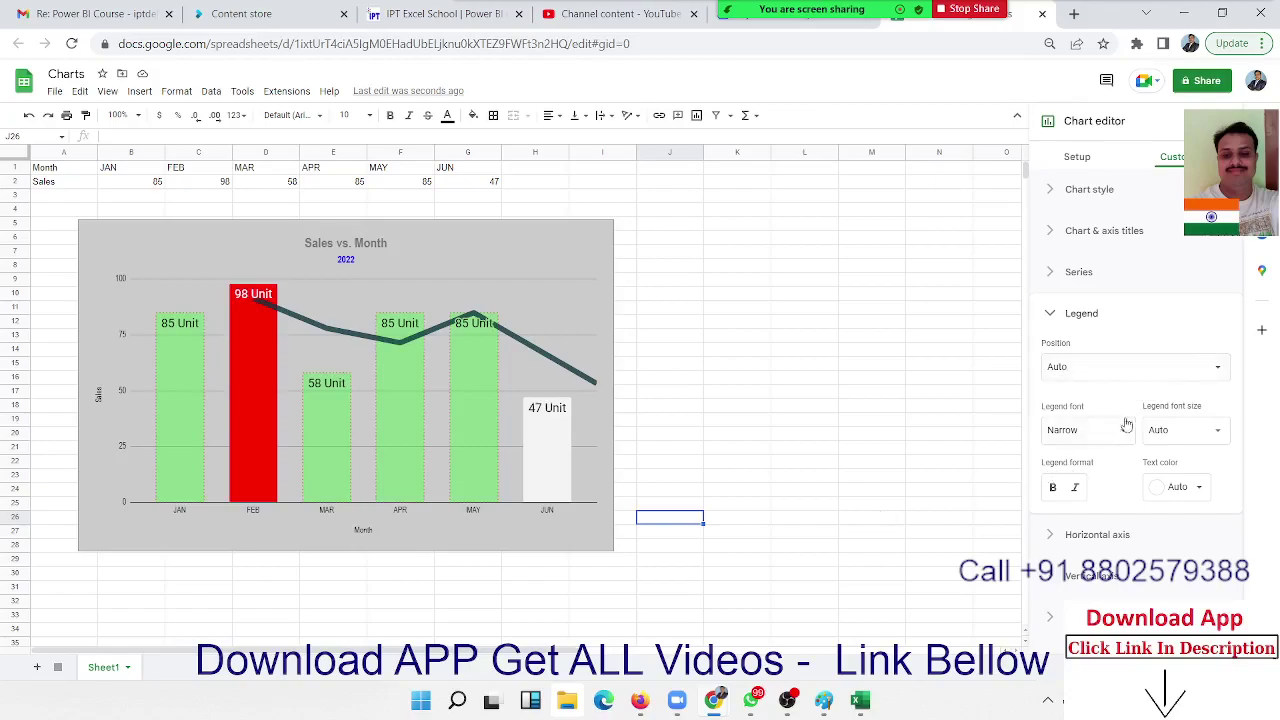
pyautogui.click(1114, 374)
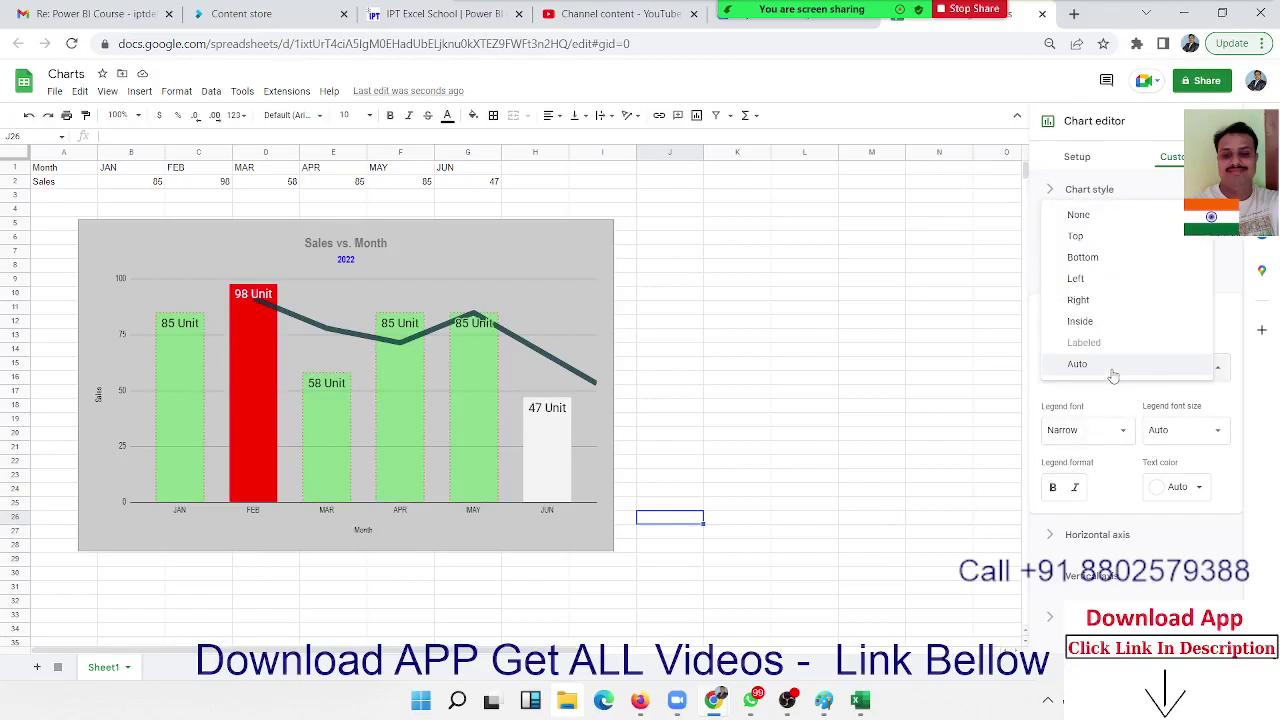
pyautogui.click(1118, 238)
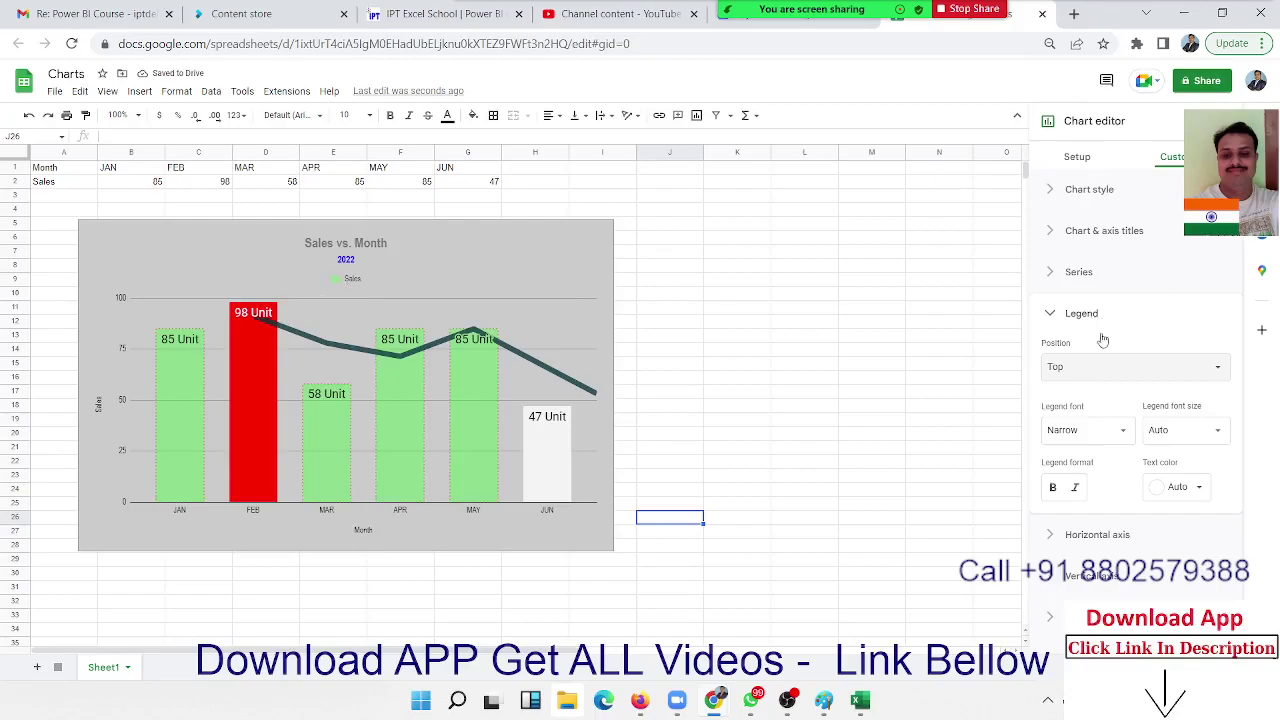
pyautogui.click(1093, 374)
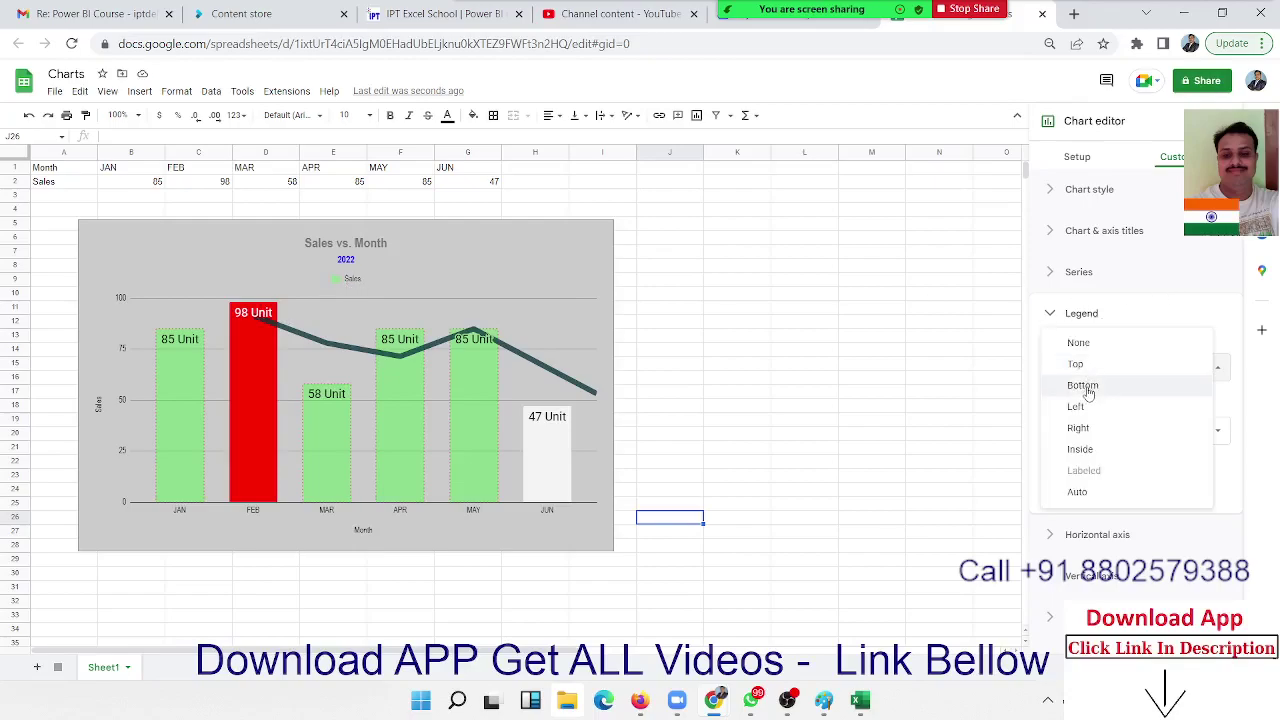
pyautogui.click(1088, 390)
pyautogui.click(1081, 378)
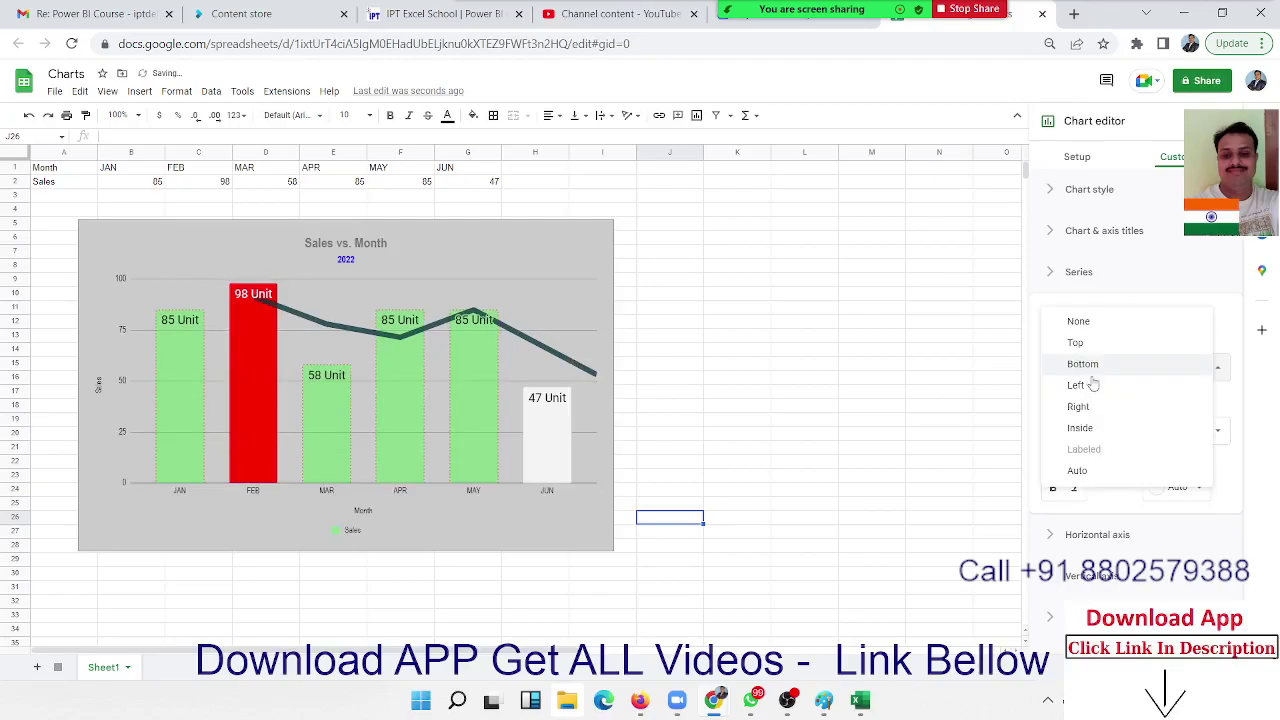
pyautogui.click(1090, 386)
pyautogui.click(1085, 368)
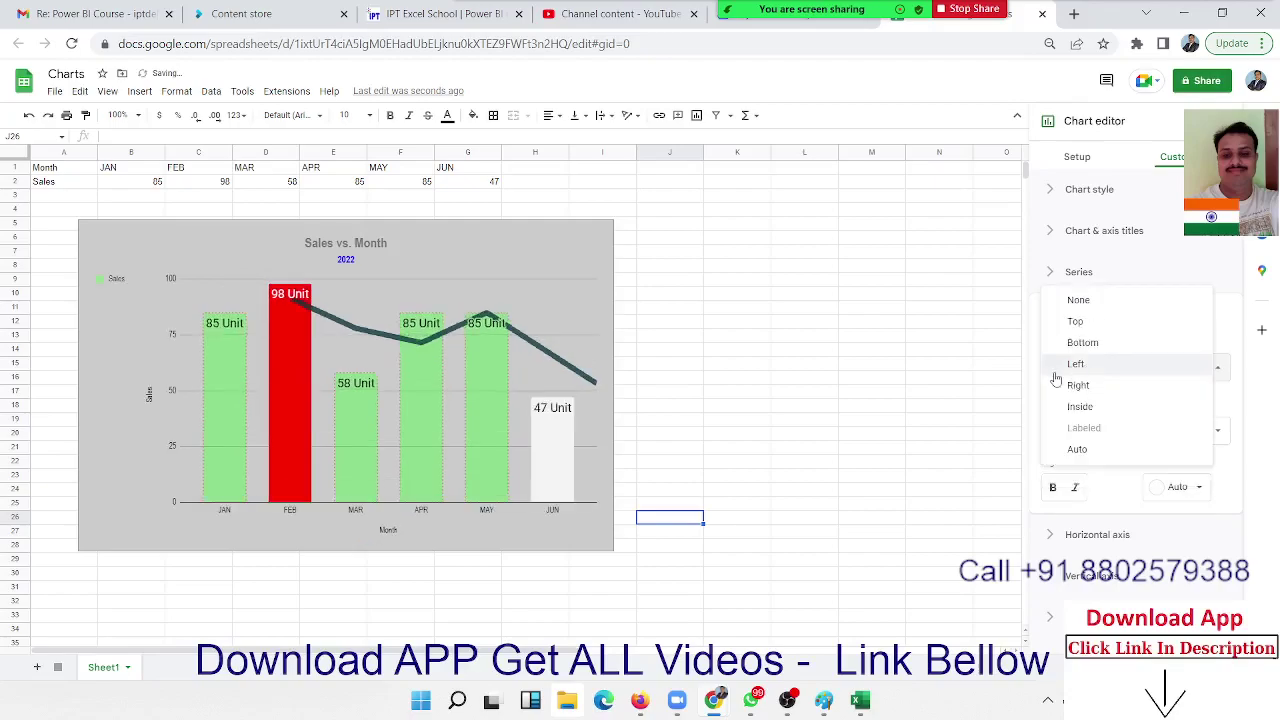
pyautogui.click(1075, 384)
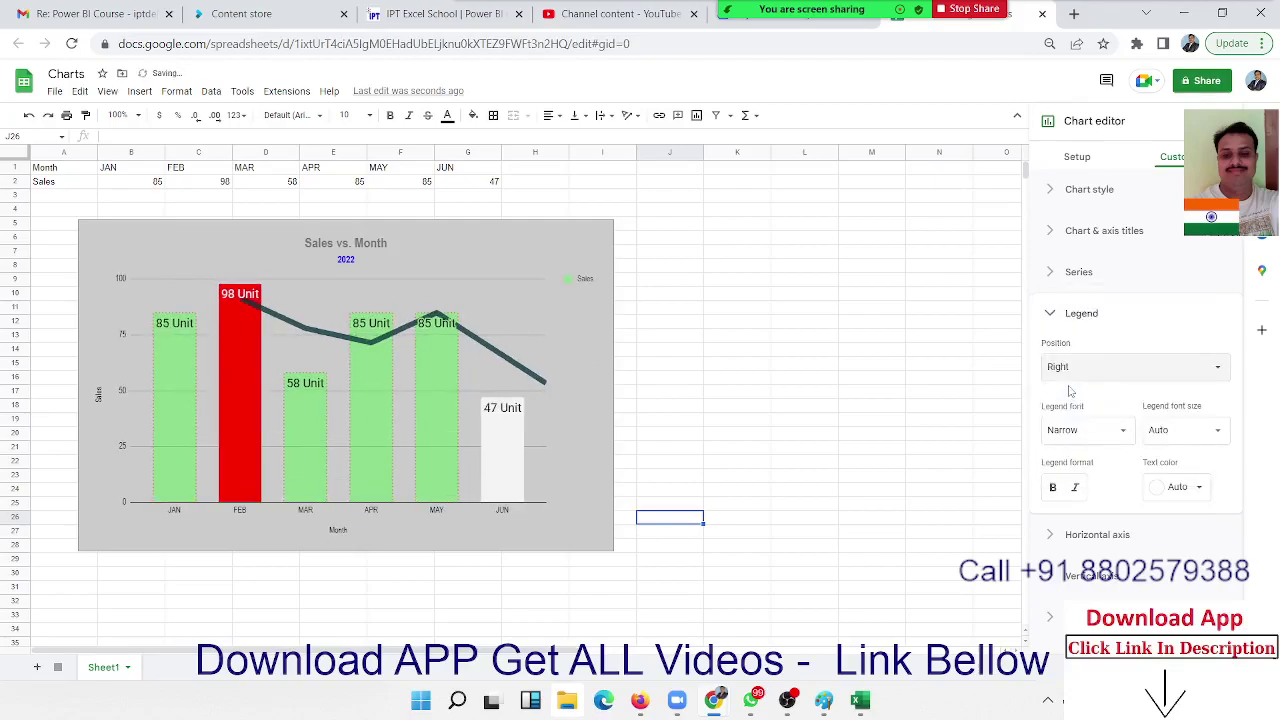
# - Set the legend position to None and collapse the Legend section
pyautogui.click(1087, 368)
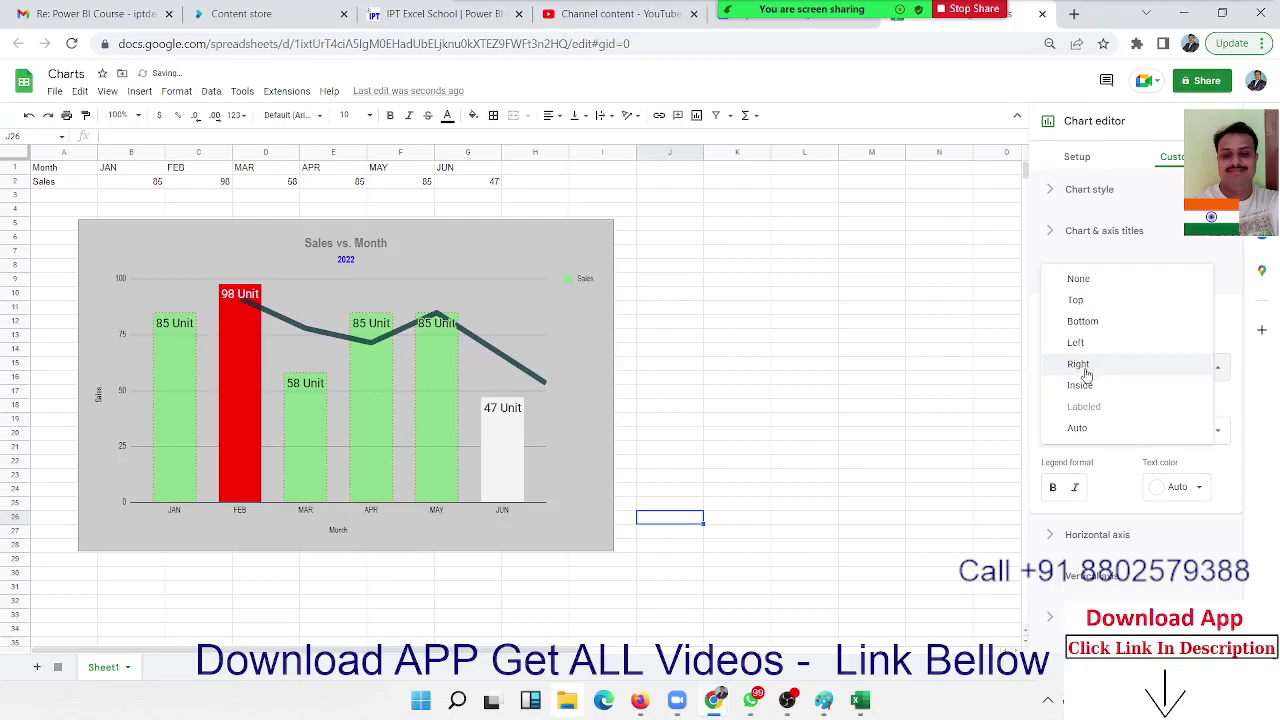
pyautogui.click(1088, 288)
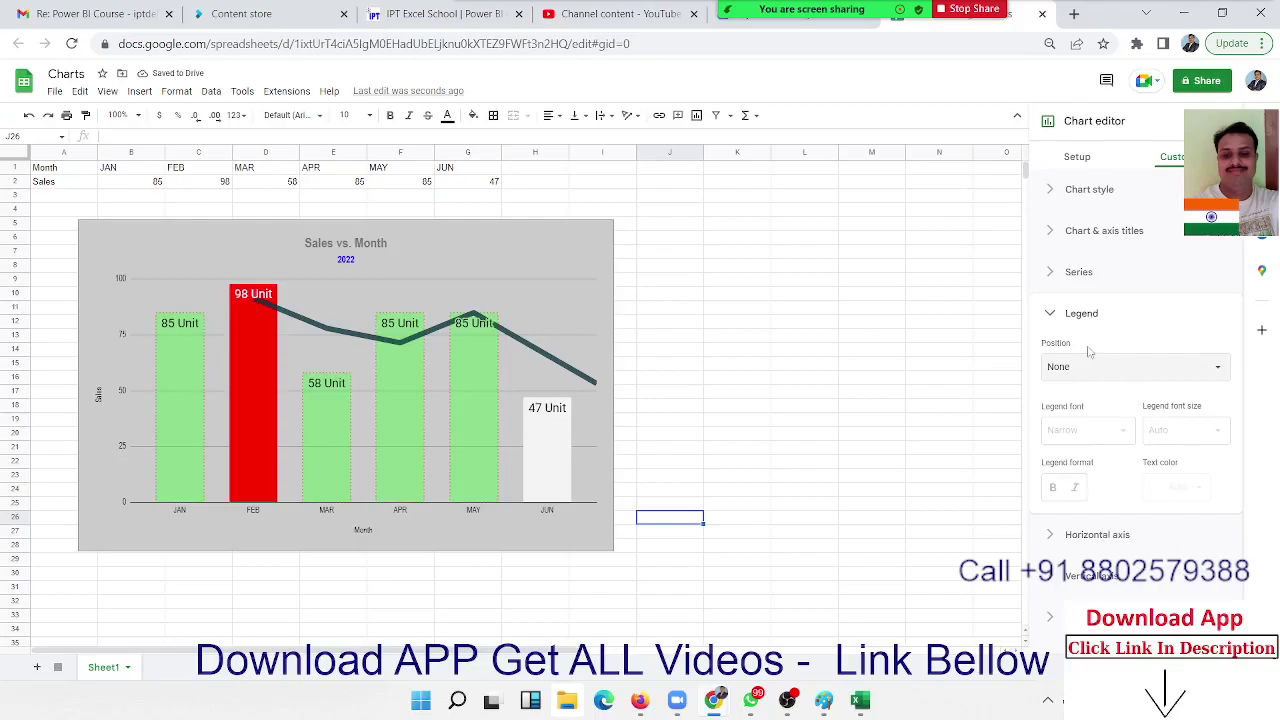
pyautogui.click(1058, 326)
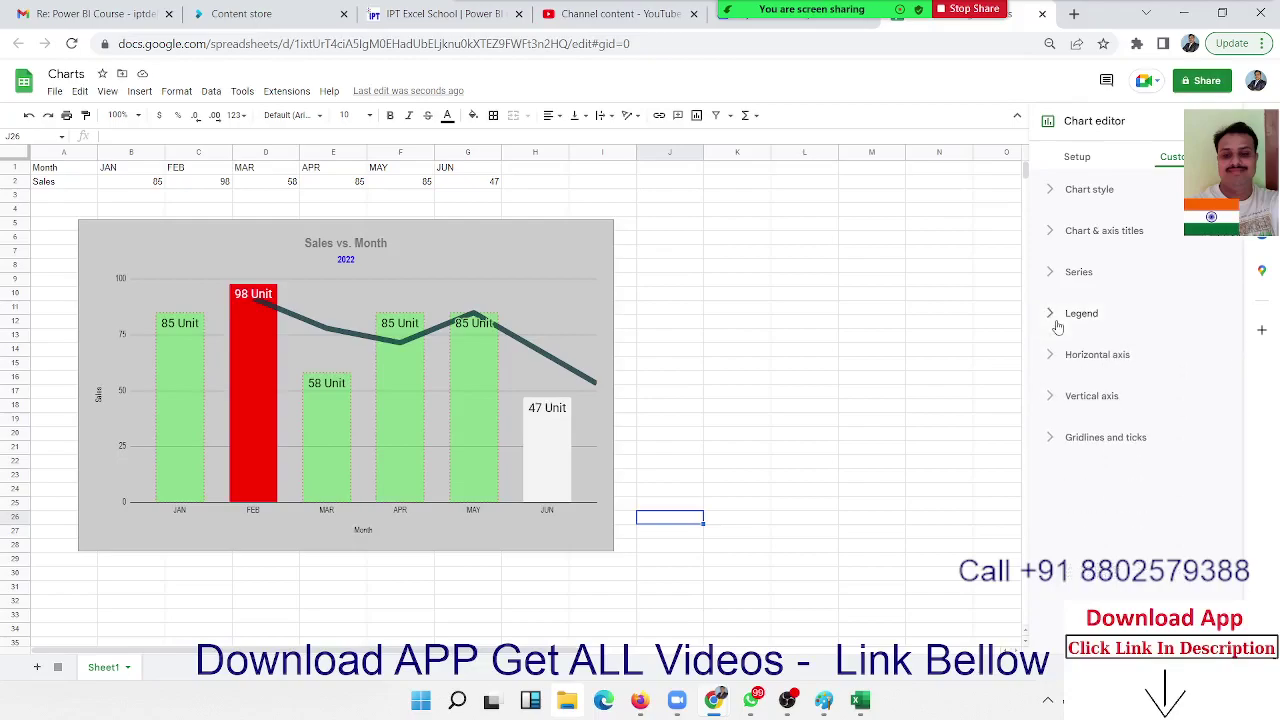
# - Make the horizontal-axis month labels size 14, orange and bold
pyautogui.click(1050, 356)
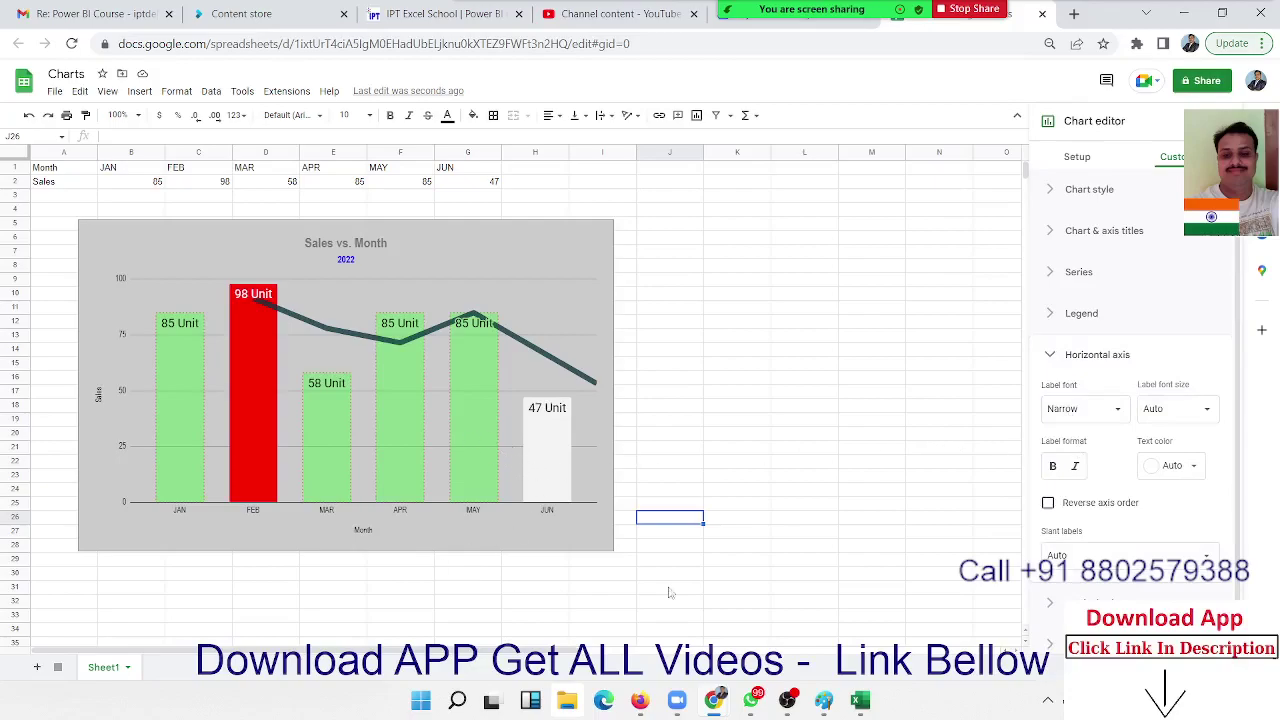
pyautogui.click(1158, 420)
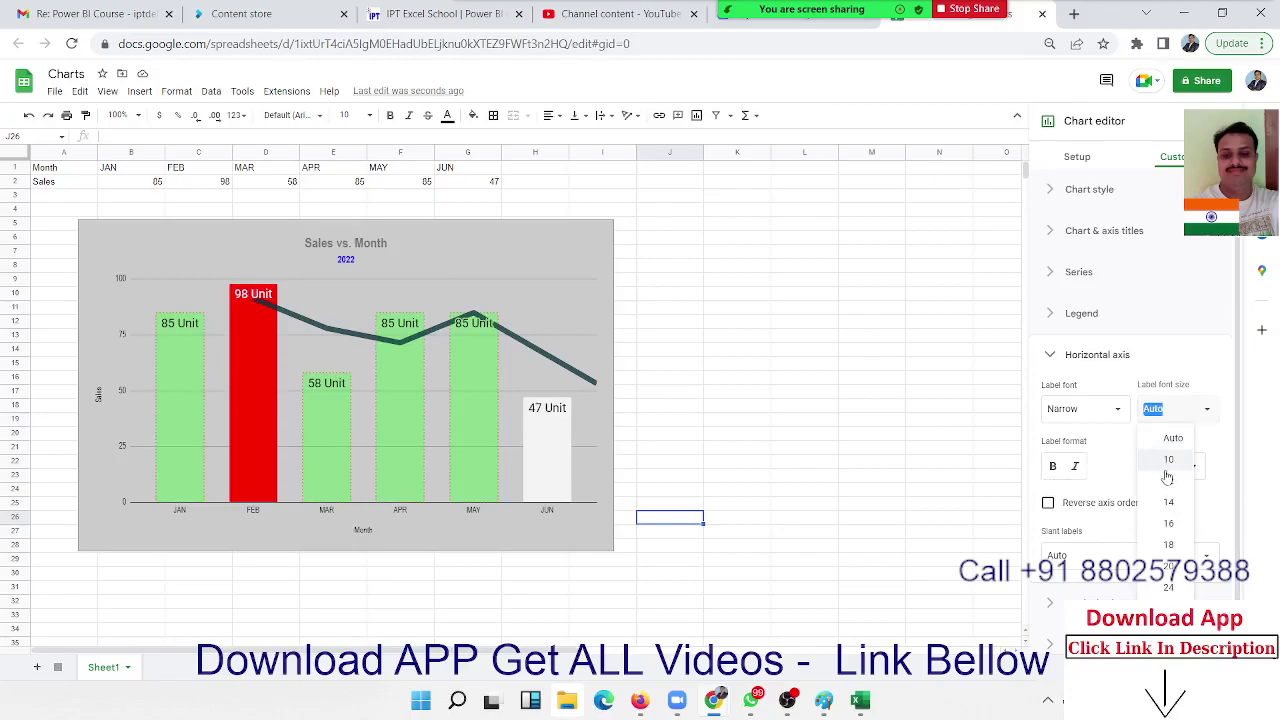
pyautogui.click(1168, 503)
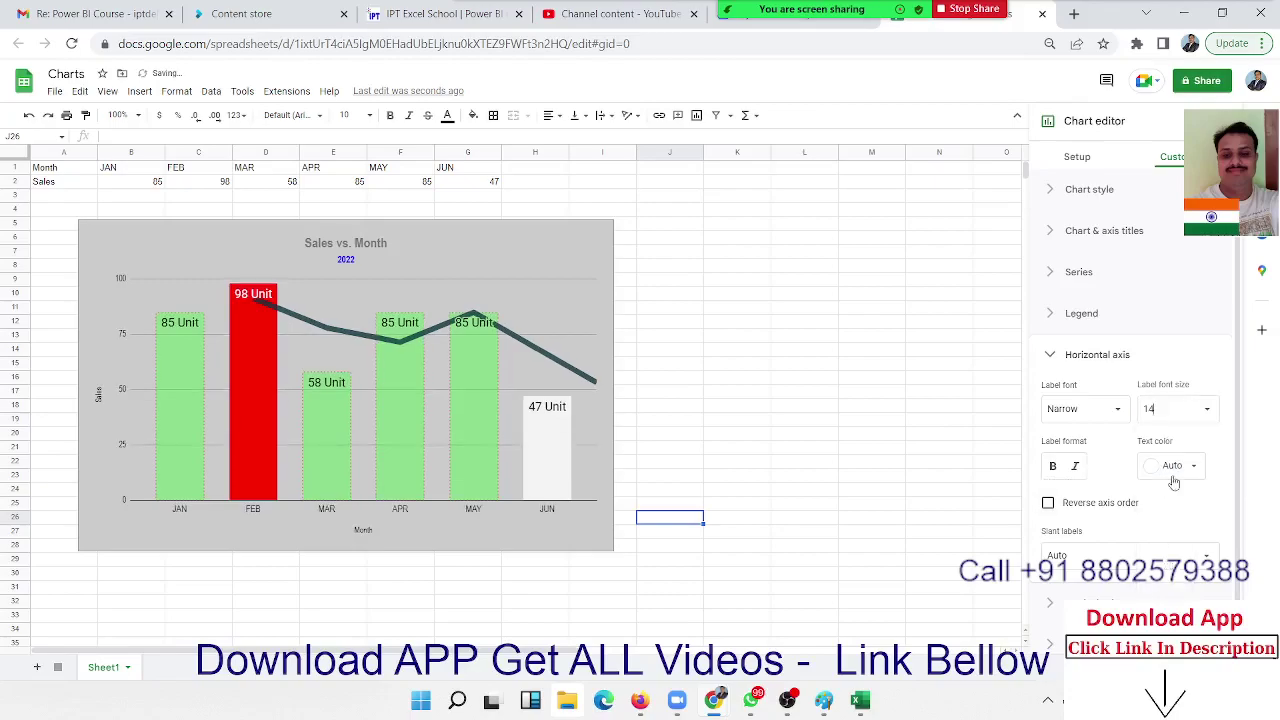
pyautogui.click(1175, 470)
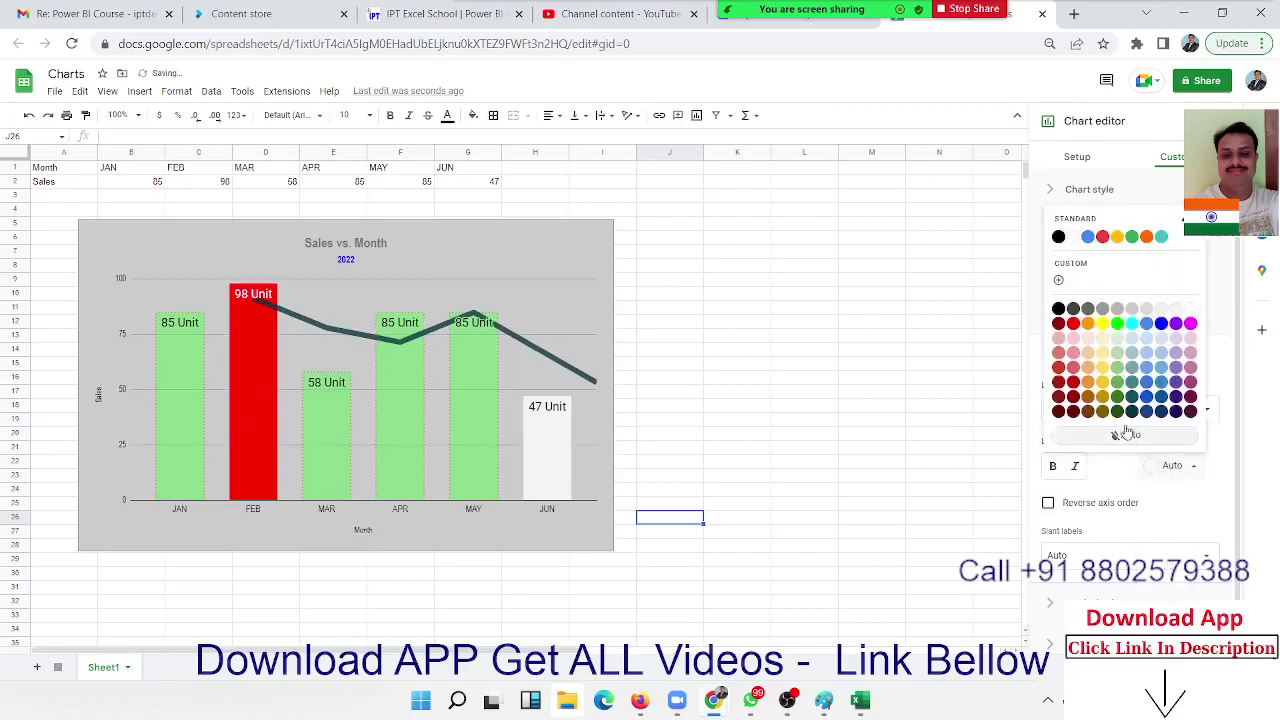
pyautogui.click(1089, 326)
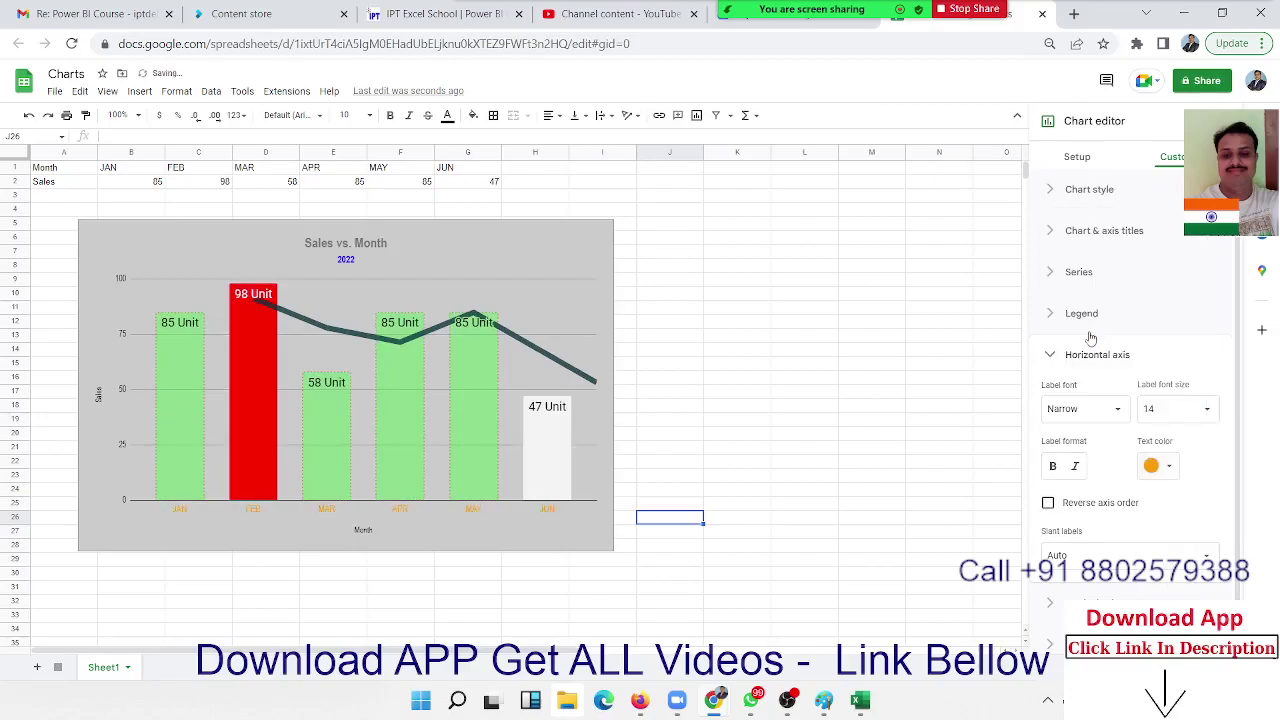
pyautogui.click(1055, 468)
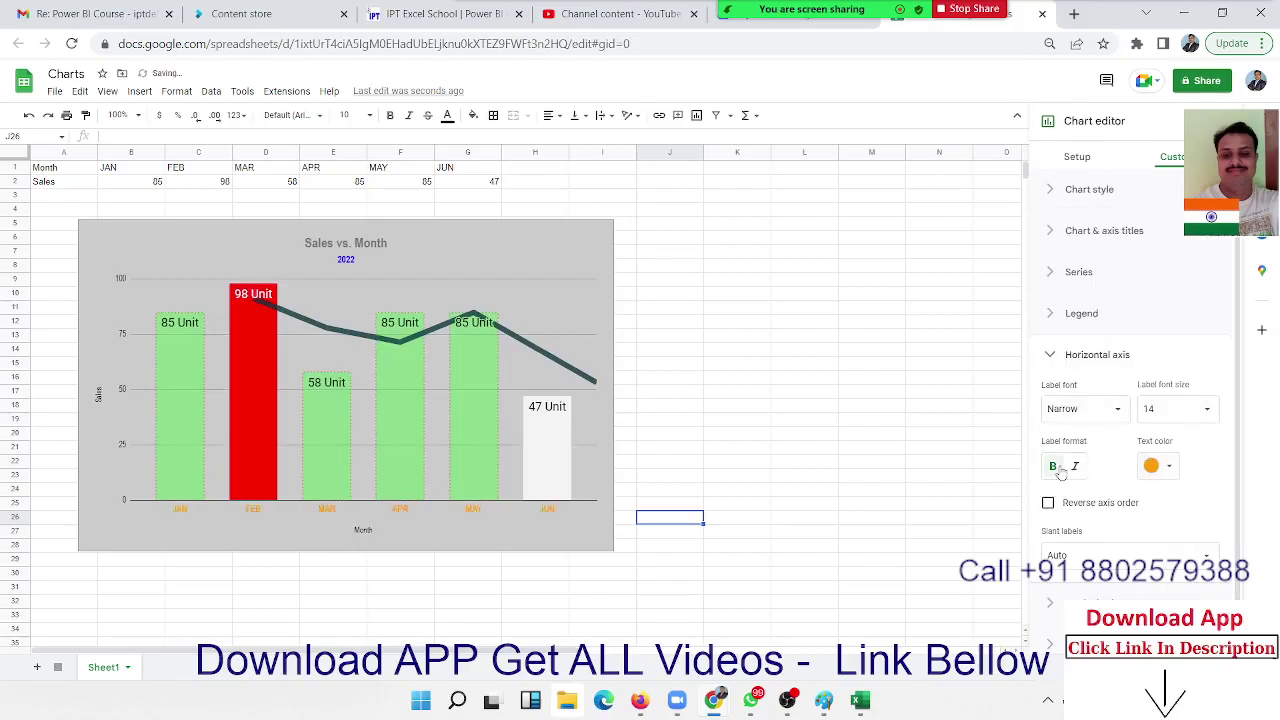
# - Leave Reverse axis order off so months read JAN to JUN
pyautogui.click(1089, 510)
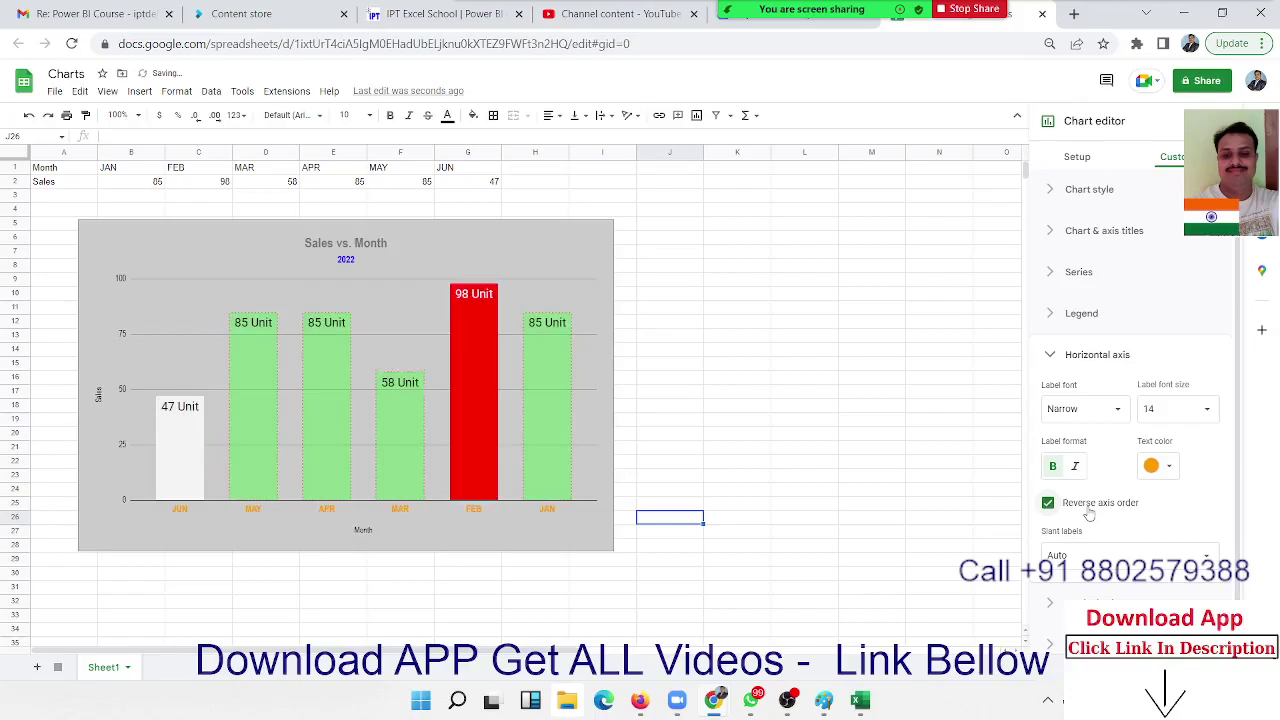
pyautogui.click(1089, 510)
pyautogui.click(1089, 510)
pyautogui.click(1089, 510)
pyautogui.click(1089, 510)
pyautogui.click(1089, 510)
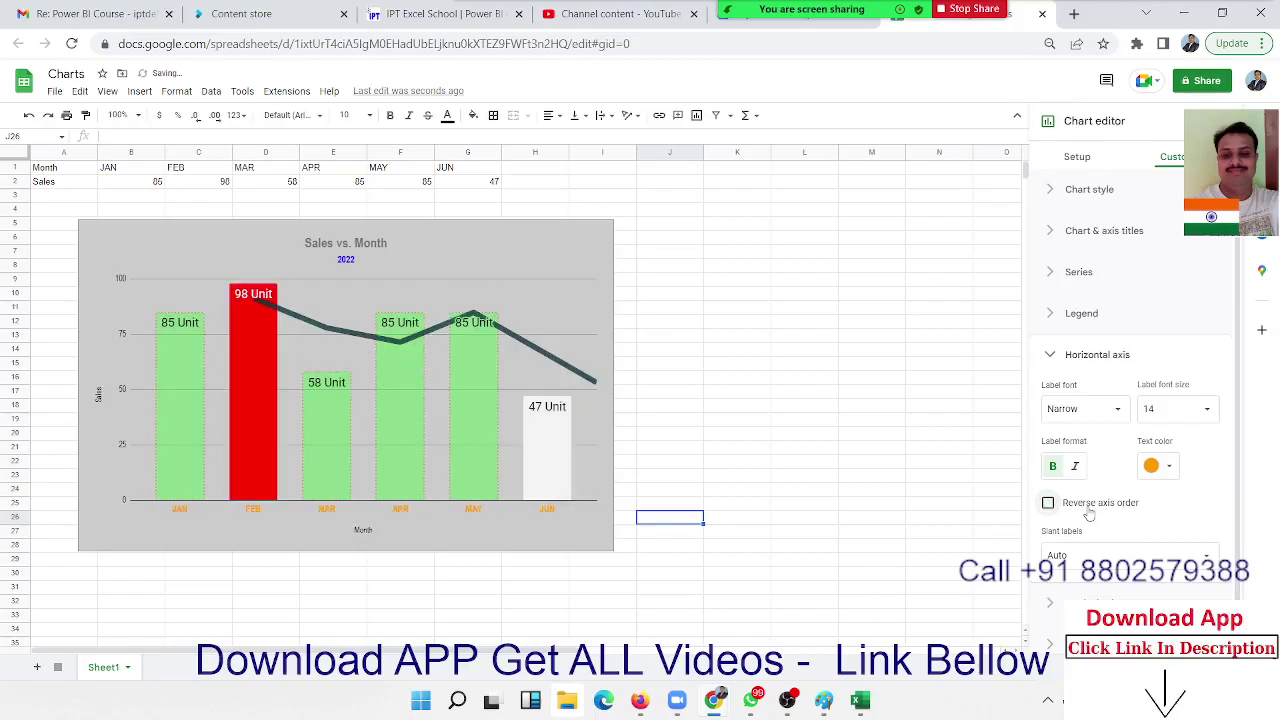
# - Show the axis line in the Vertical axis settings
pyautogui.click(1050, 357)
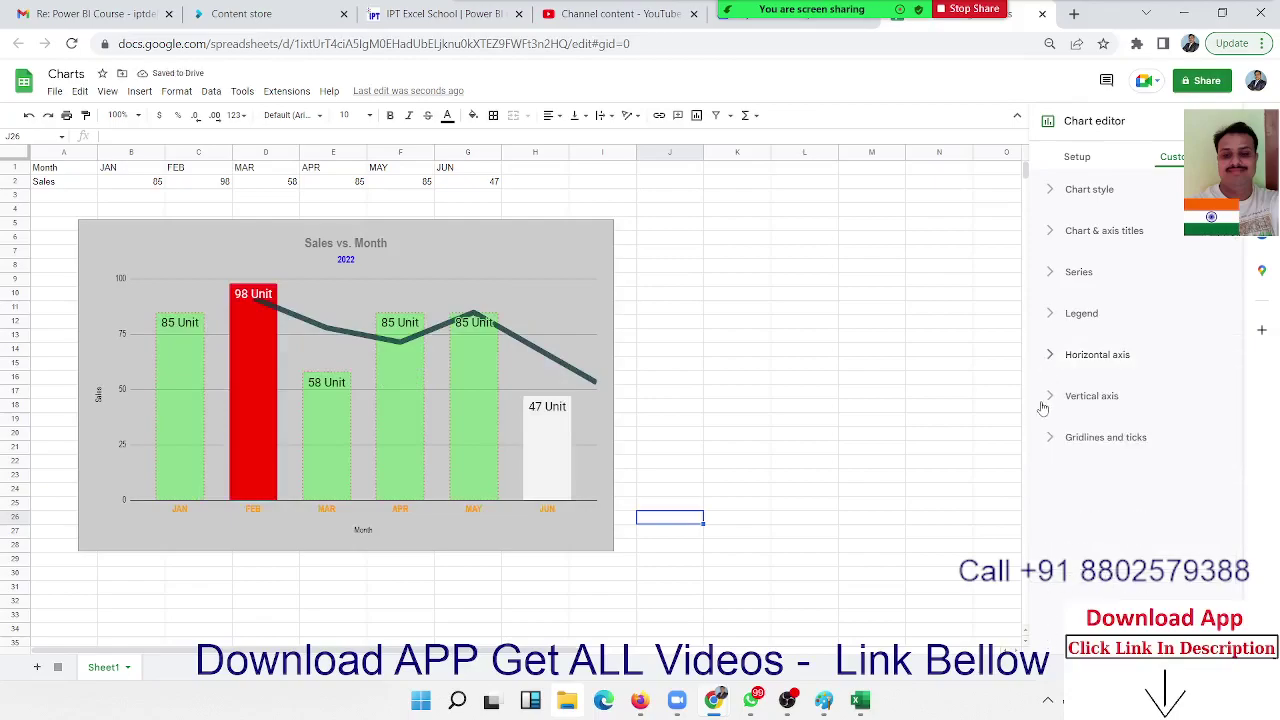
pyautogui.click(1075, 410)
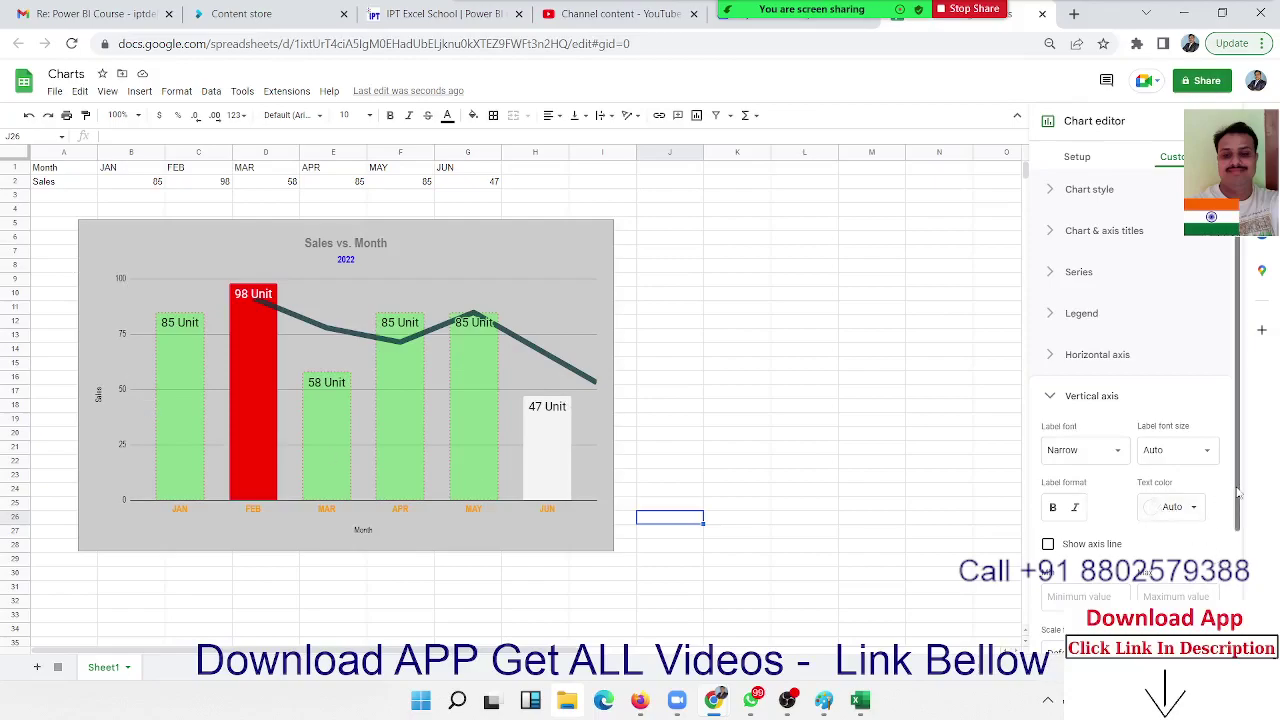
pyautogui.scroll(-2, 1236, 491)
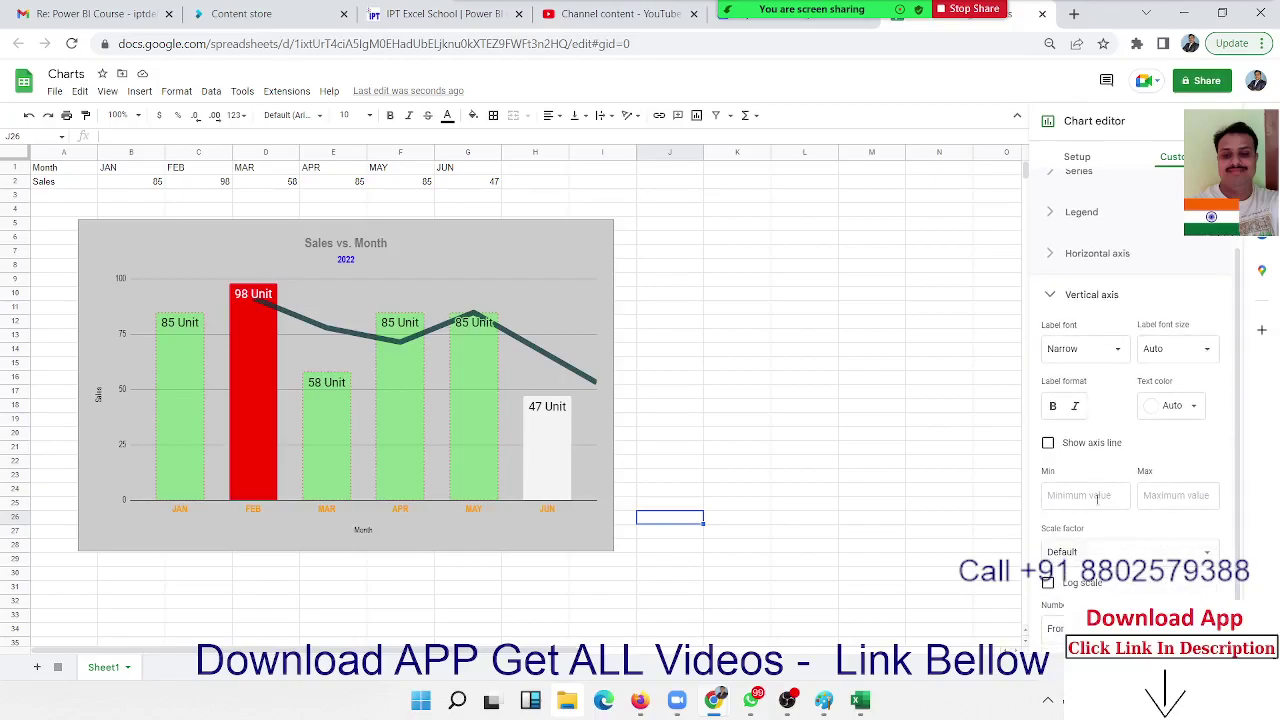
pyautogui.click(1091, 453)
pyautogui.click(1091, 453)
pyautogui.click(1091, 453)
# - Set the vertical axis minimum to 0 and maximum to 150
pyautogui.click(1077, 494)
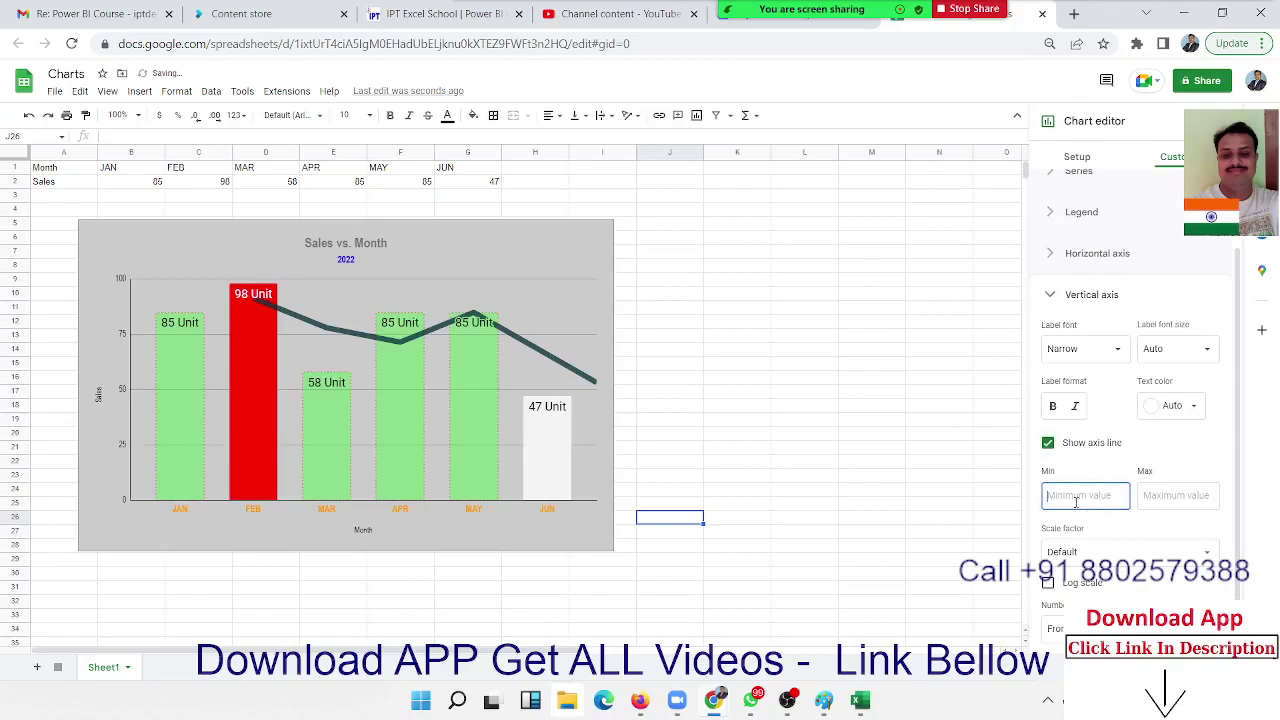
pyautogui.write('0')
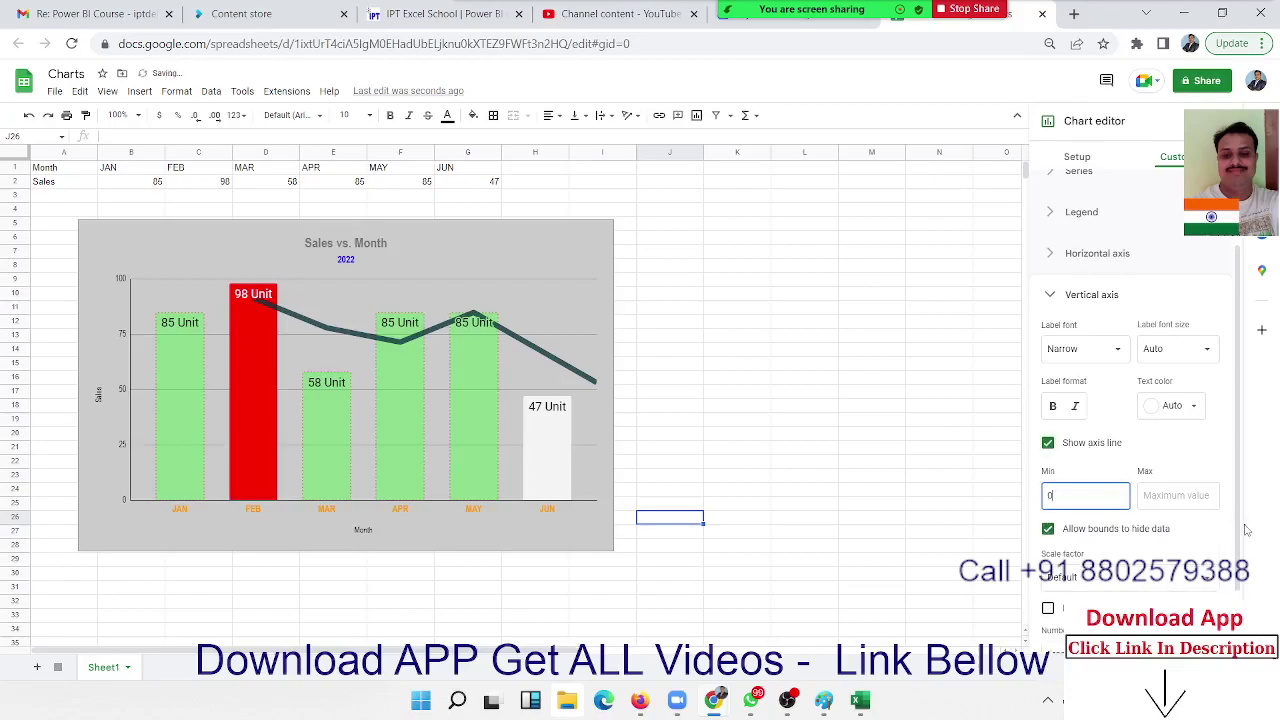
pyautogui.click(1173, 503)
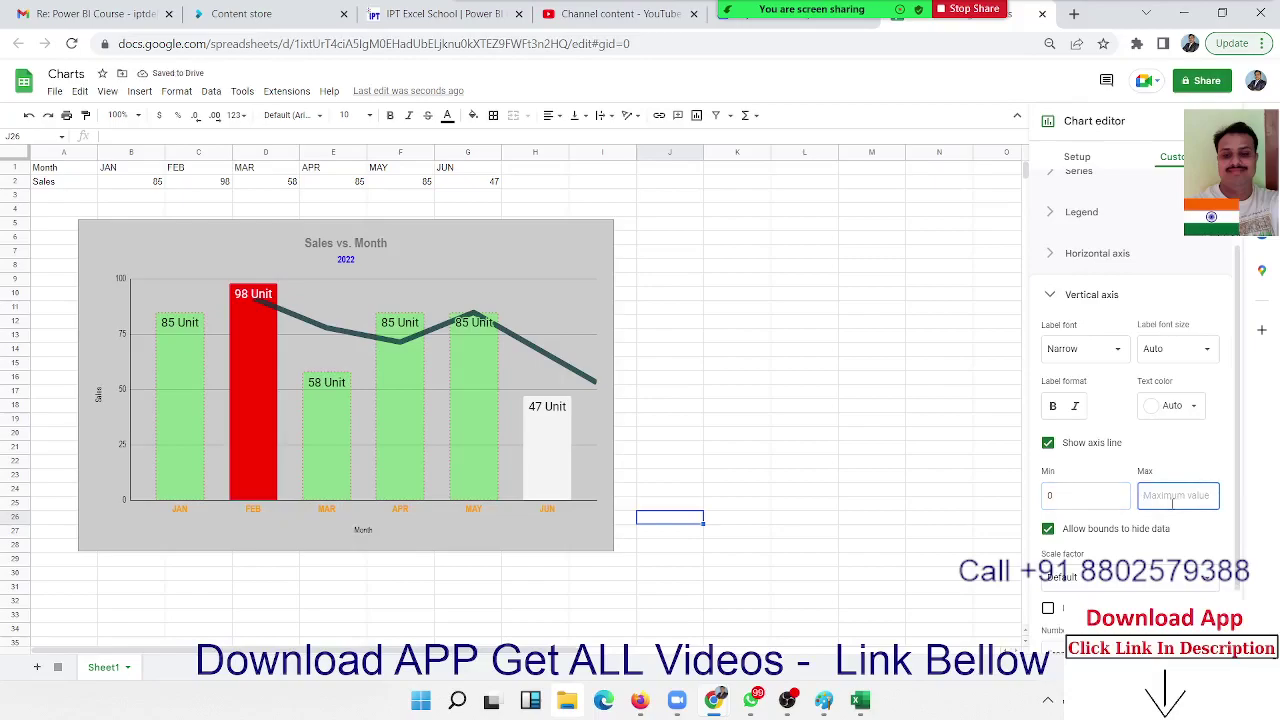
pyautogui.write('150')
pyautogui.press('Return')
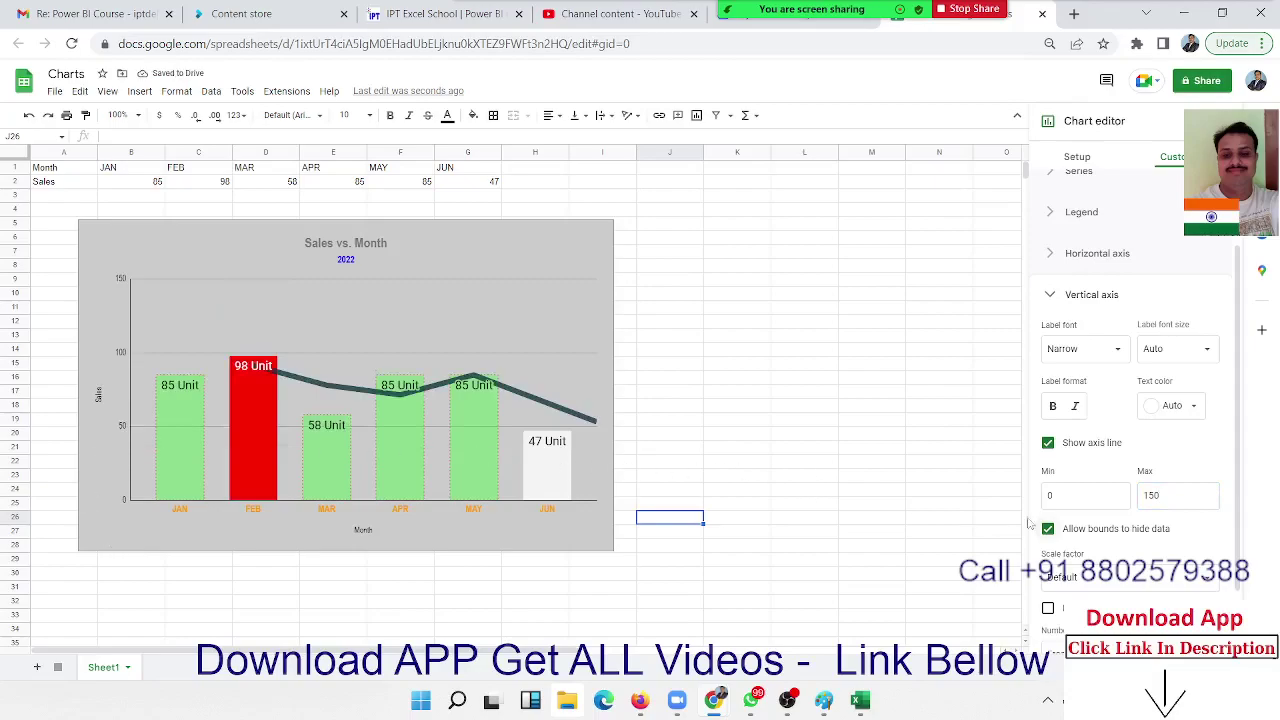
# - Try scale factors 100, 0.1, default and 1,000,000, settling on 1,000
pyautogui.click(1078, 586)
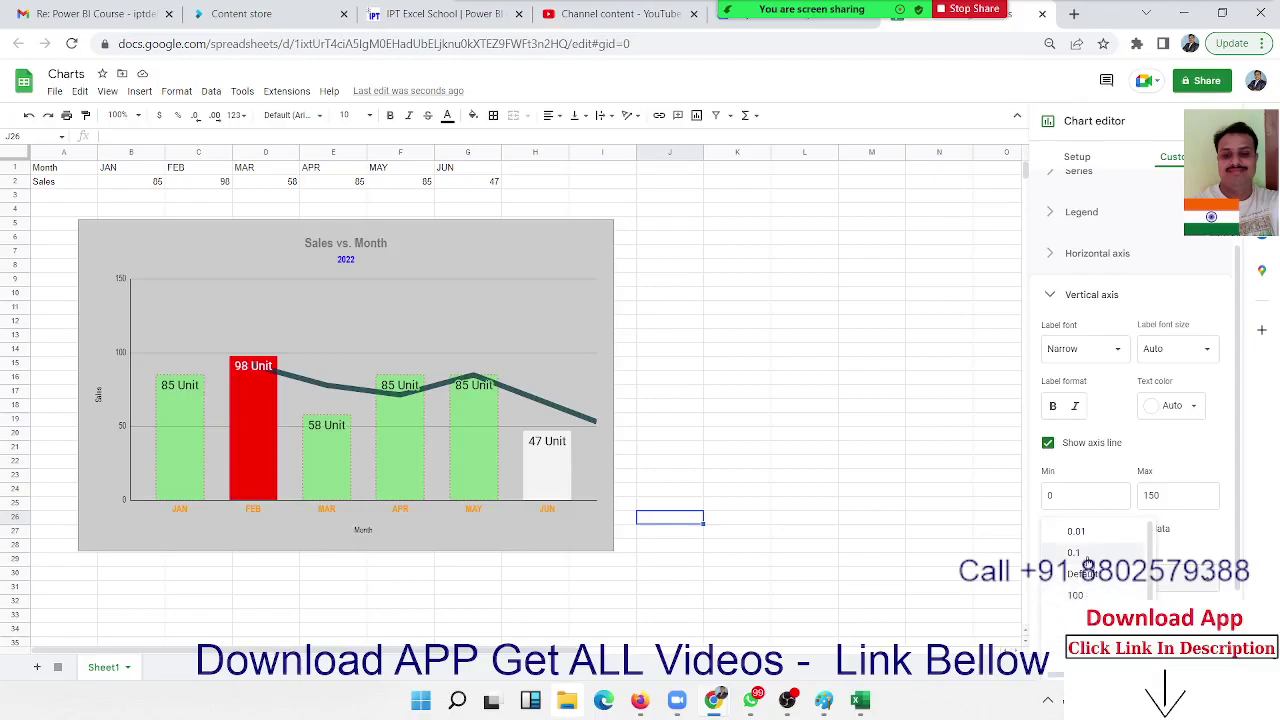
pyautogui.click(1075, 595)
pyautogui.click(1082, 582)
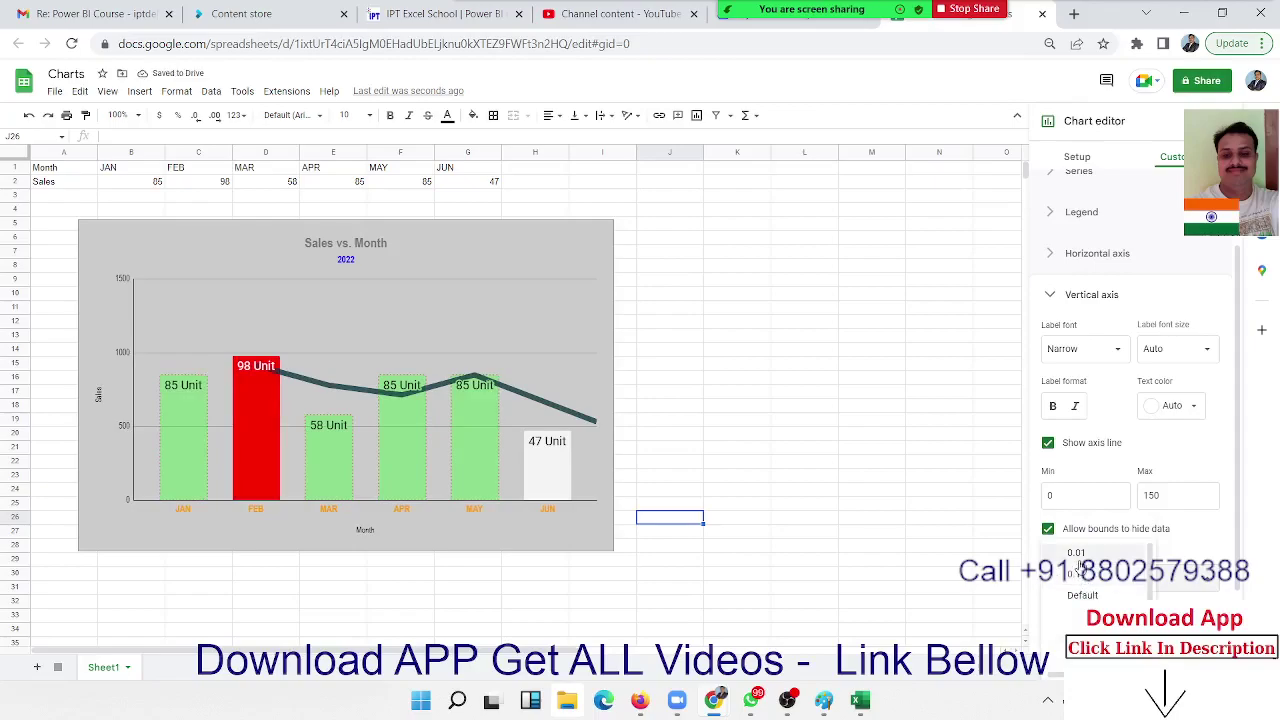
pyautogui.click(1078, 574)
pyautogui.click(1078, 576)
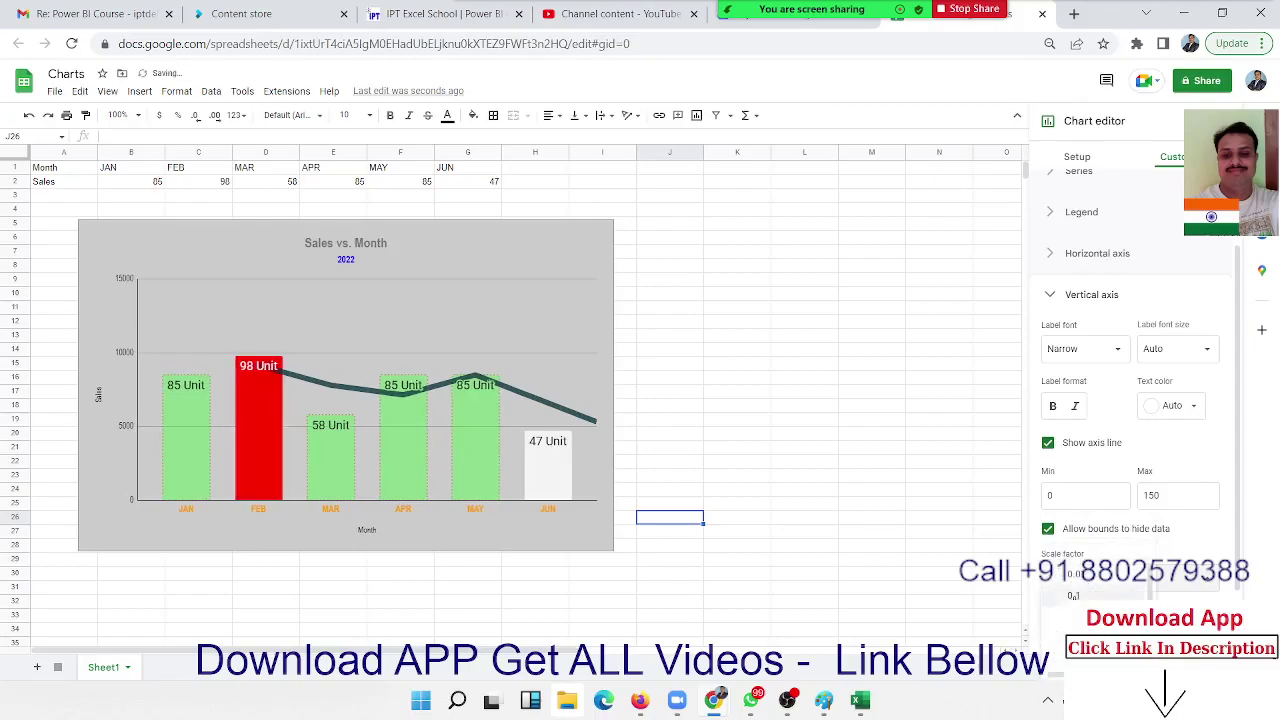
pyautogui.click(1070, 617)
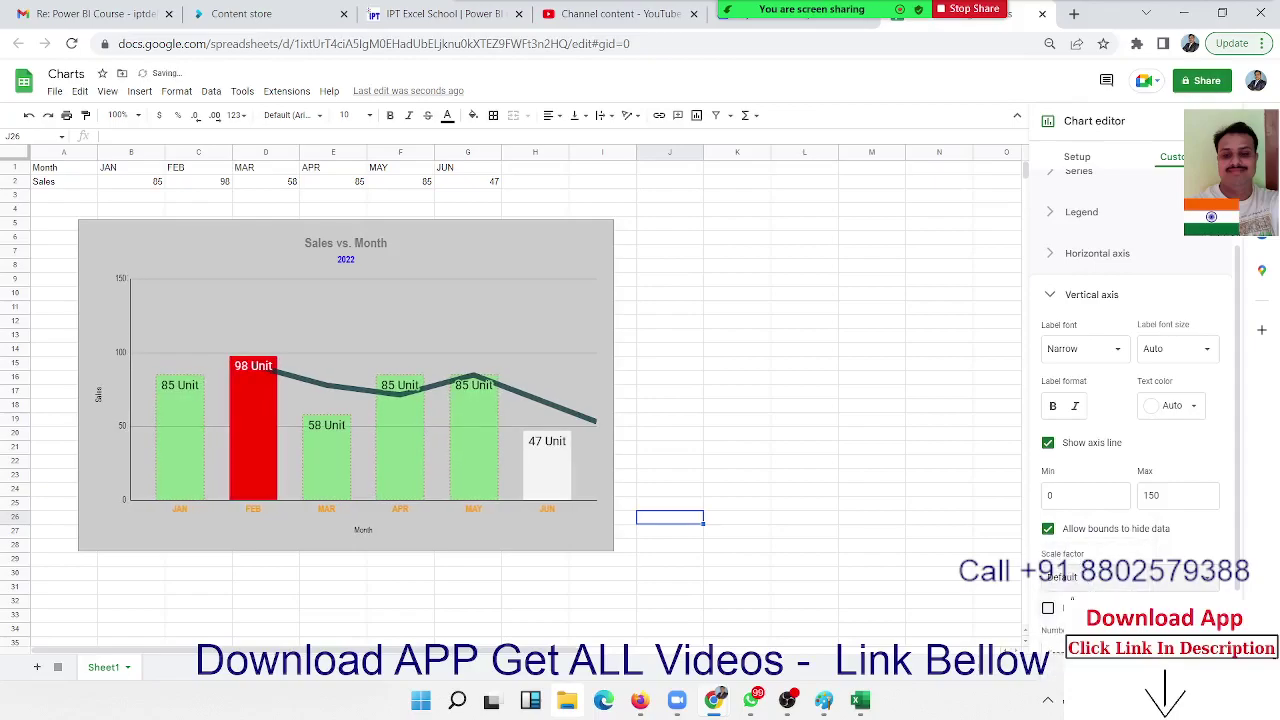
pyautogui.click(1071, 591)
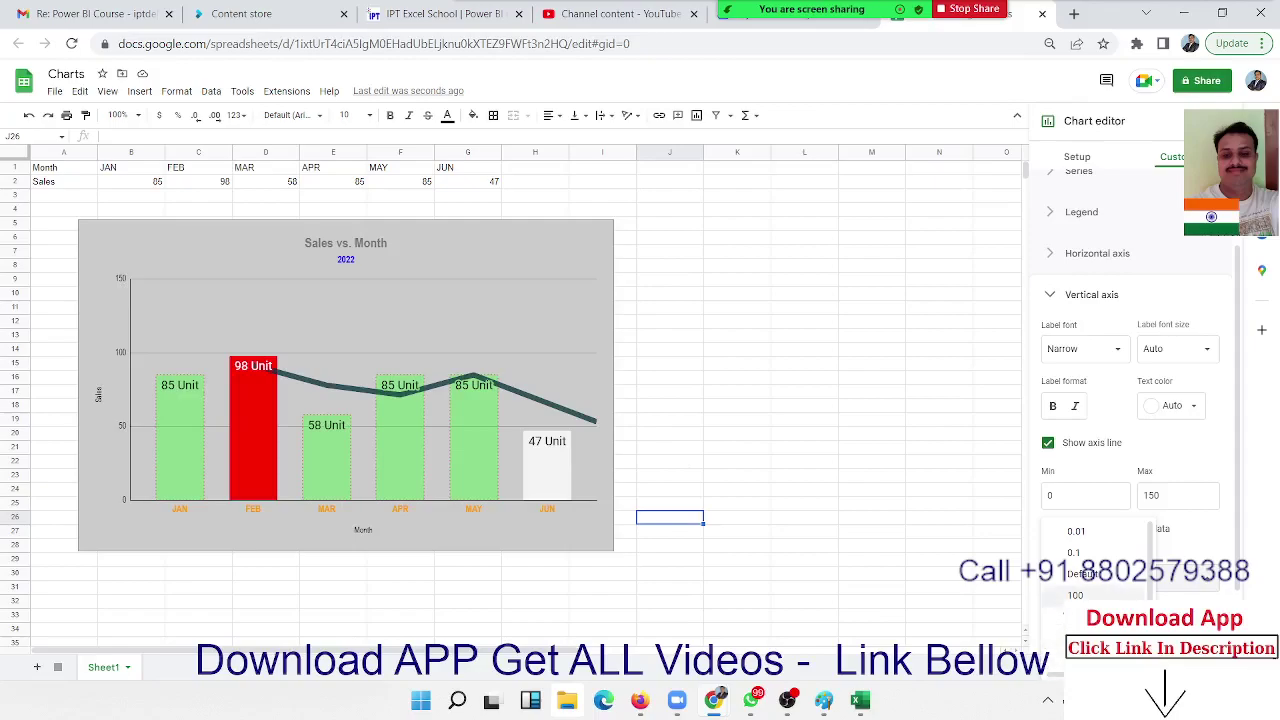
pyautogui.click(1075, 595)
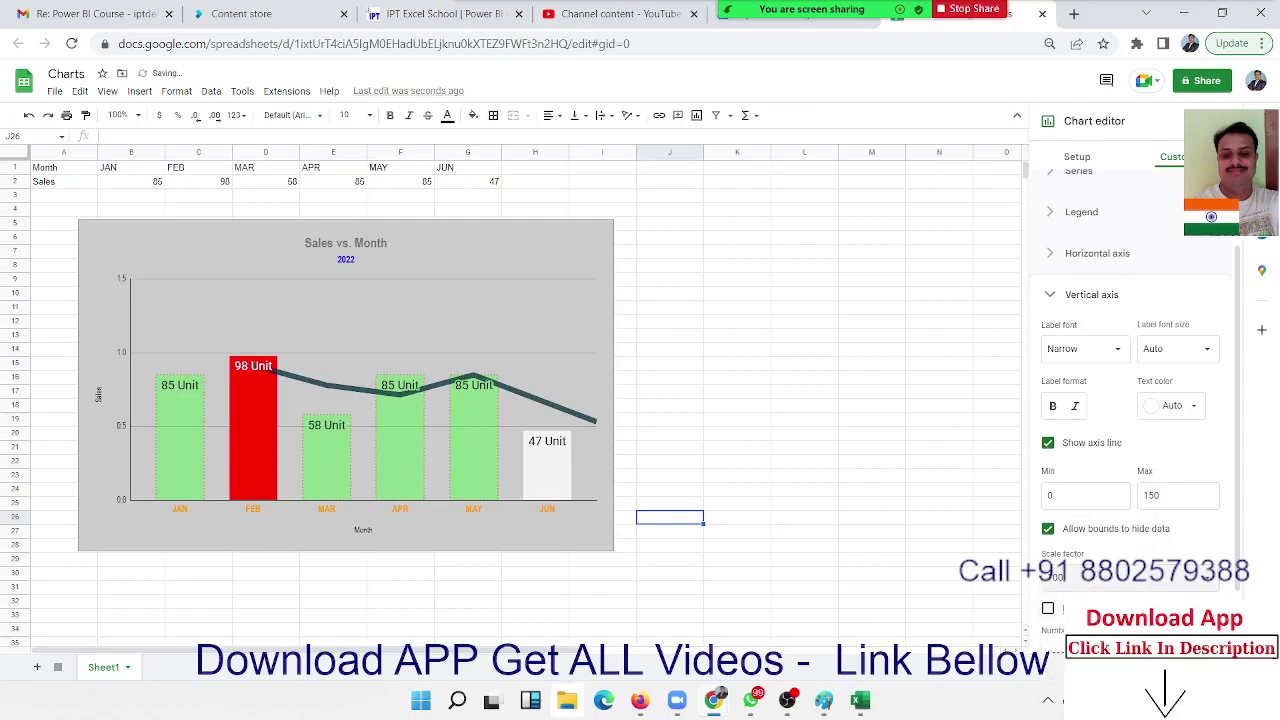
pyautogui.click(1071, 590)
pyautogui.click(1075, 595)
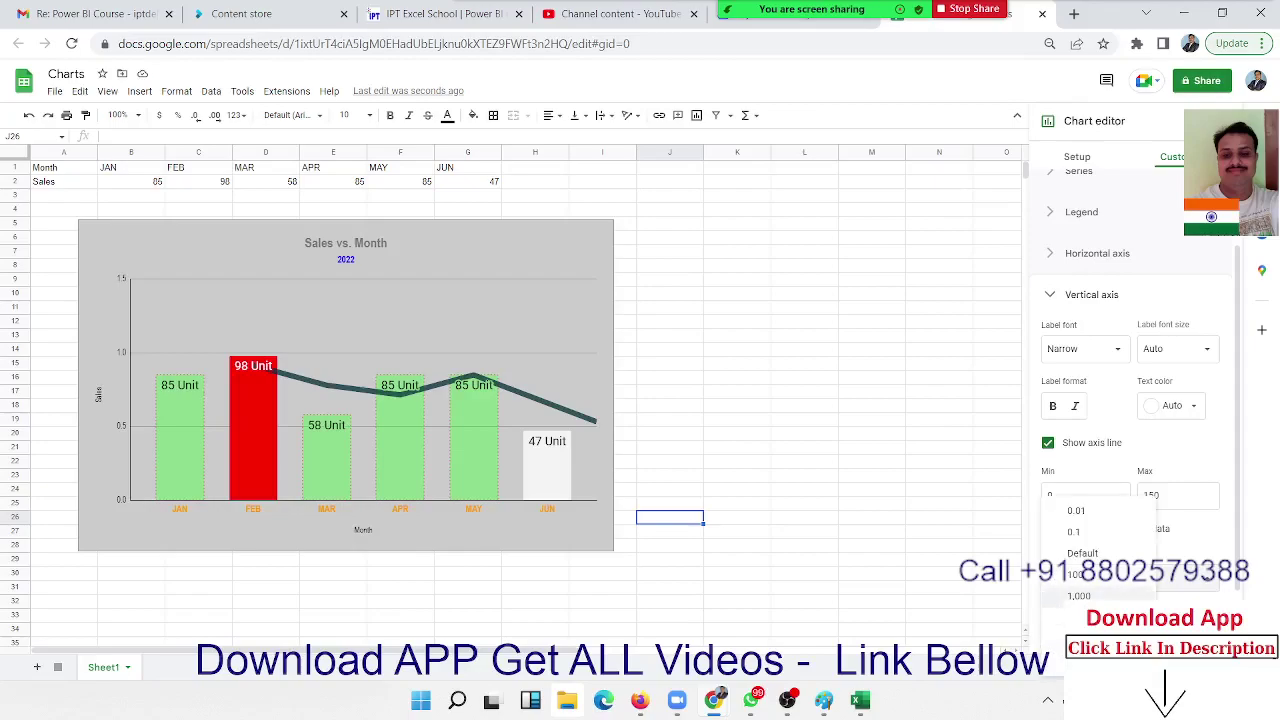
pyautogui.click(1088, 580)
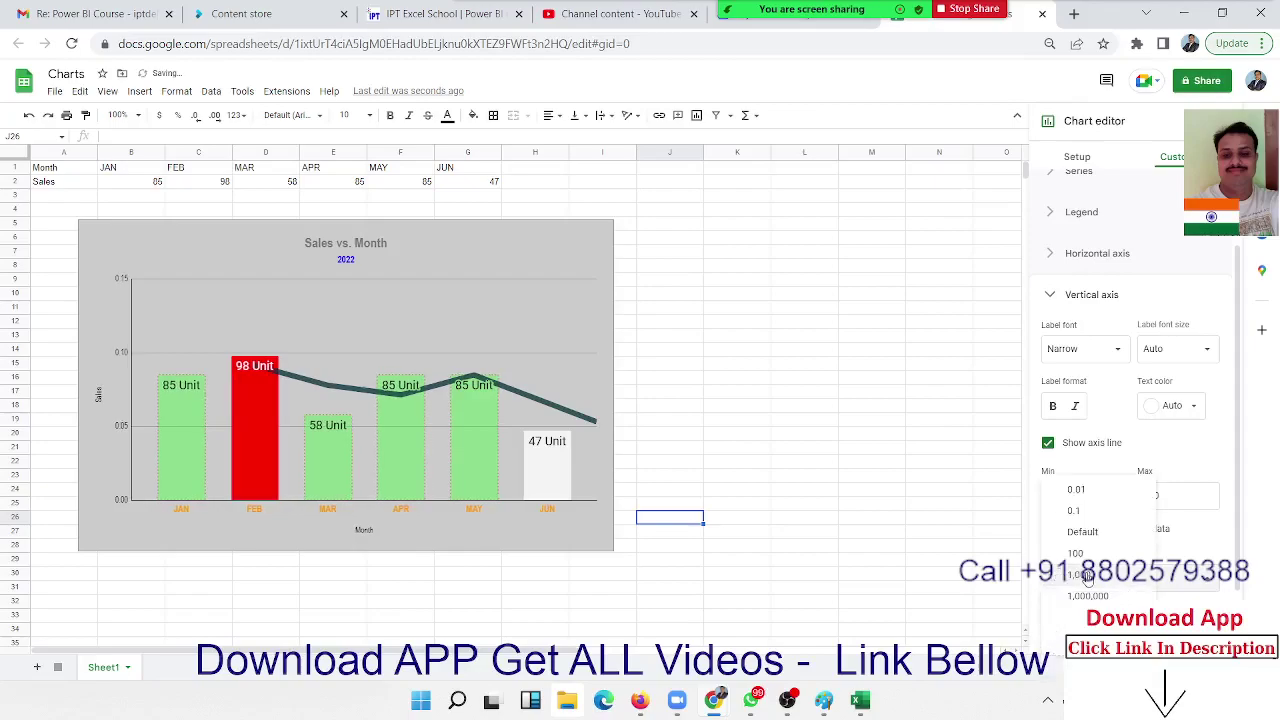
pyautogui.click(1070, 596)
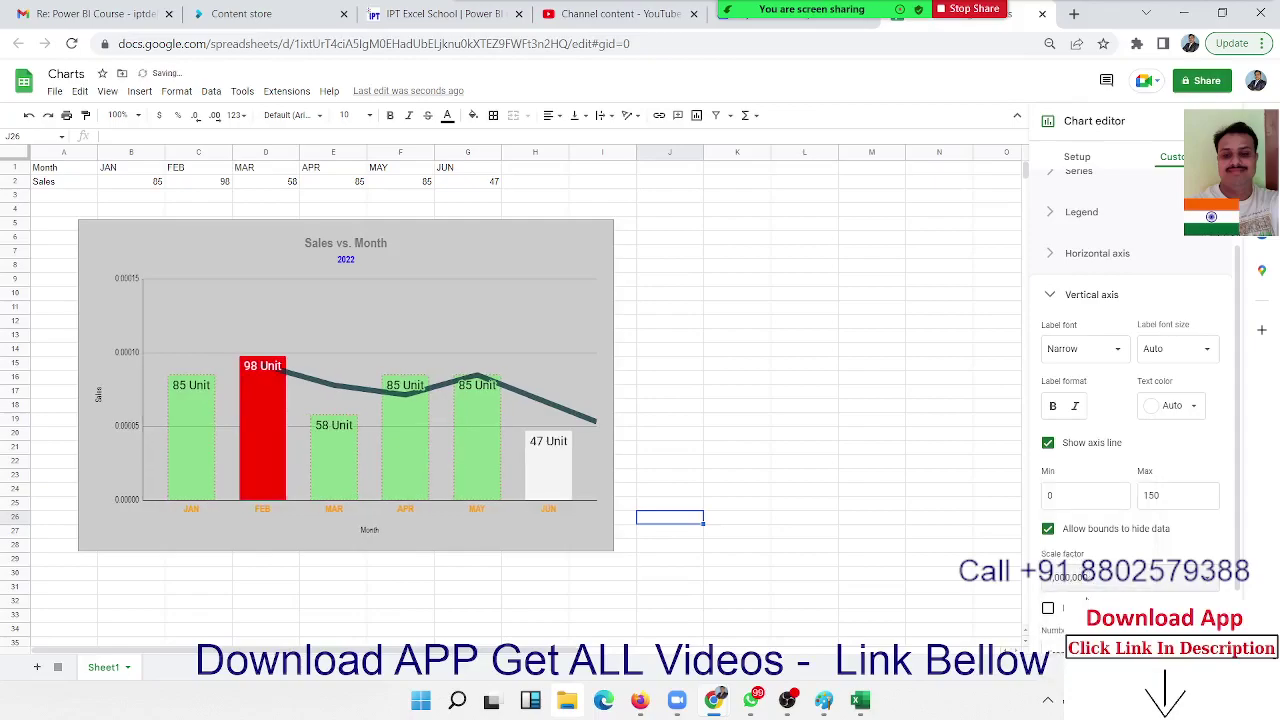
pyautogui.click(1060, 592)
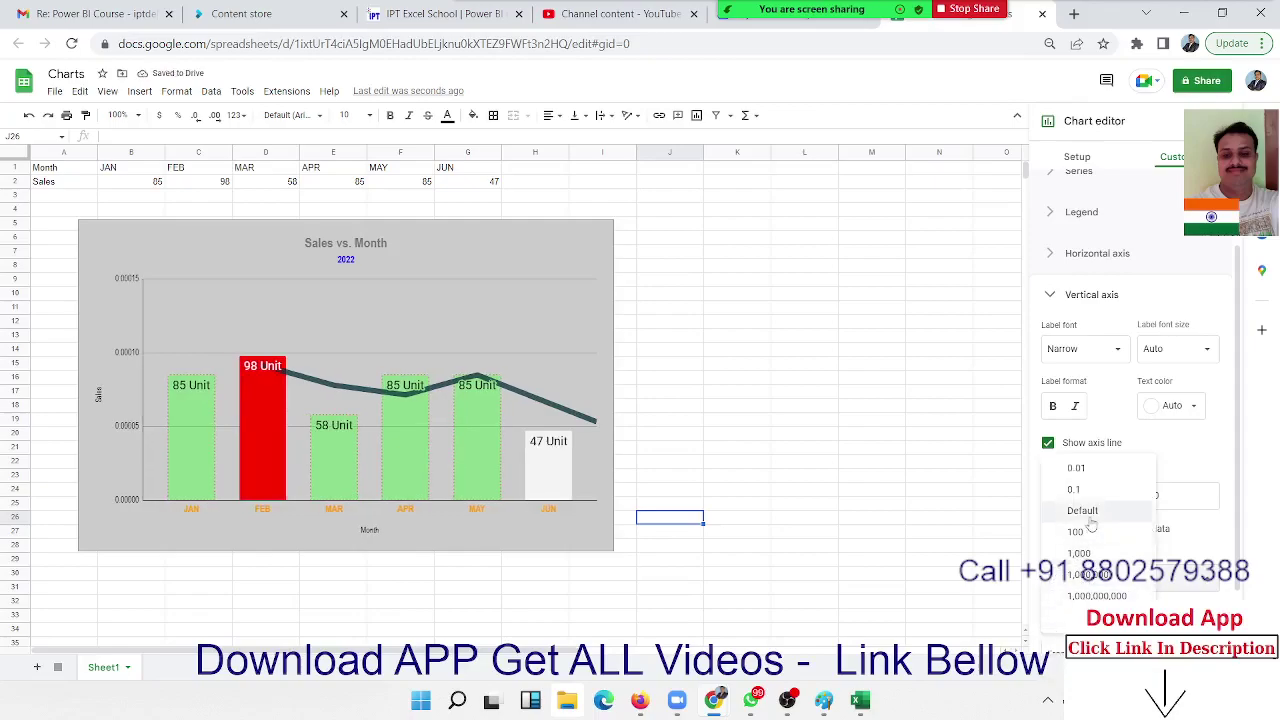
pyautogui.click(1080, 553)
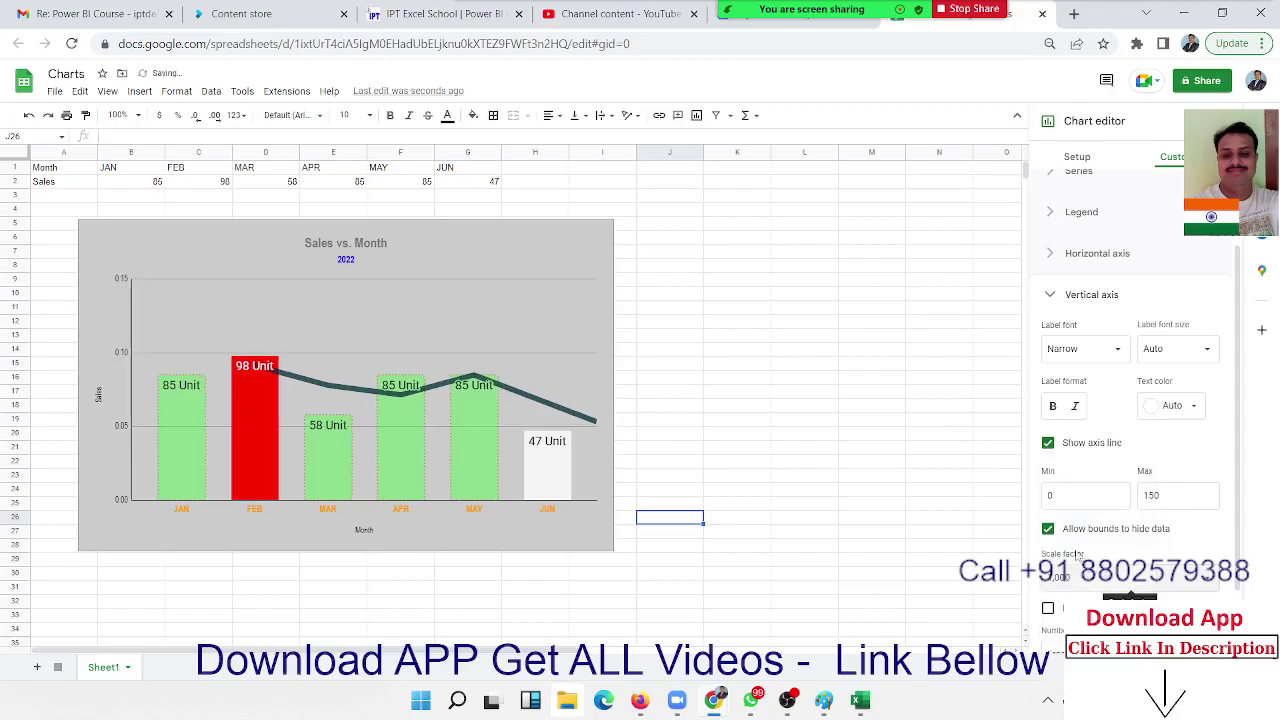
# - Enter Sales of 1000, 2000 and 3000 for JAN, FEB and MAR
pyautogui.click(155, 182)
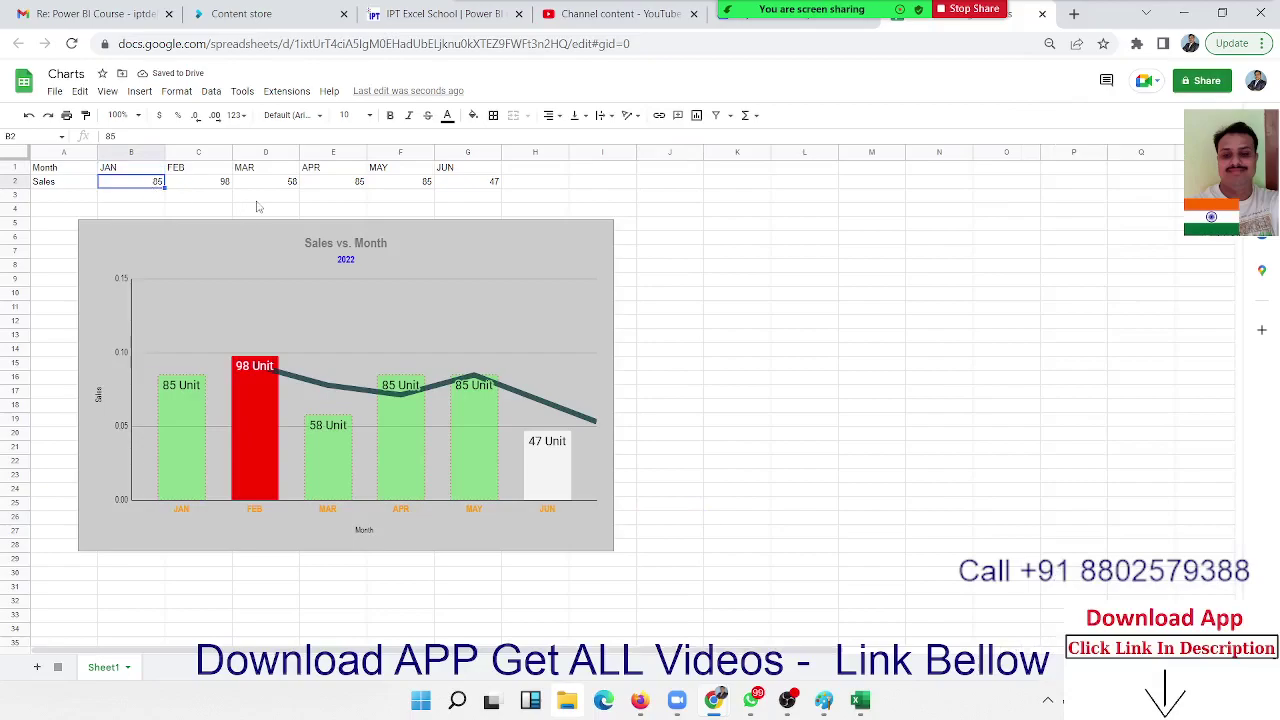
pyautogui.write('1000')
pyautogui.press('Return')
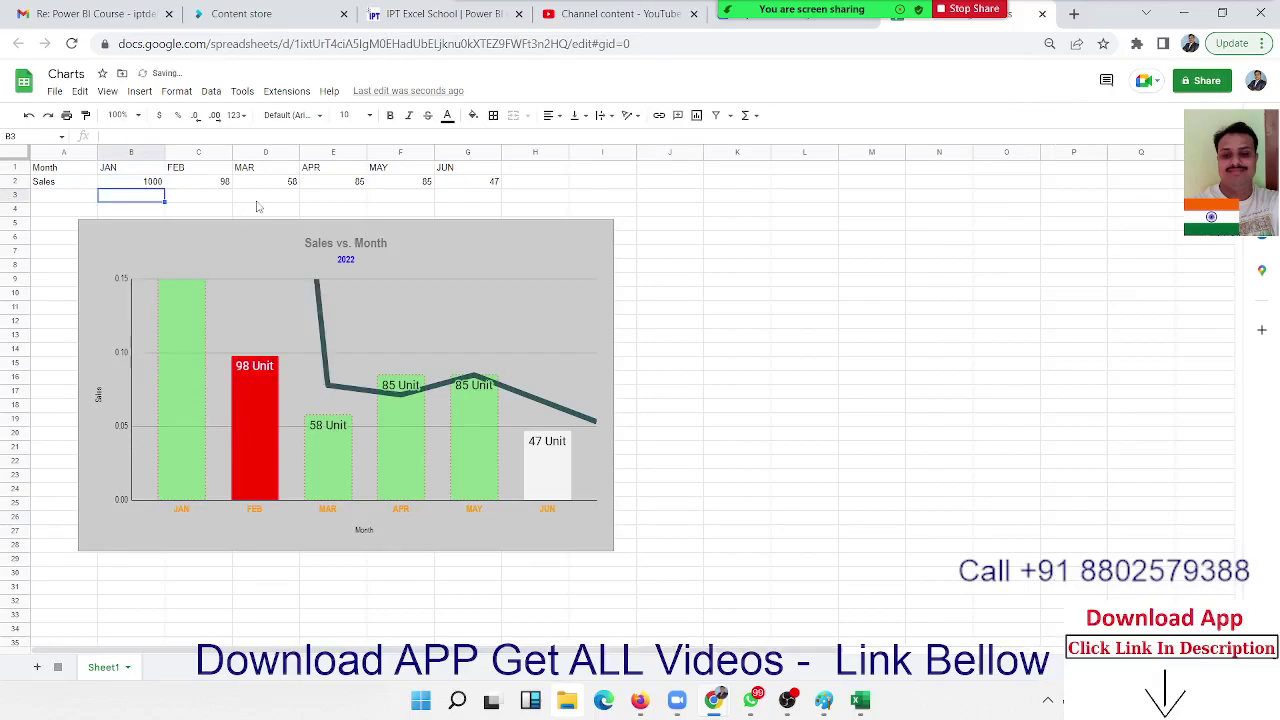
pyautogui.press('Up')
pyautogui.press('Right')
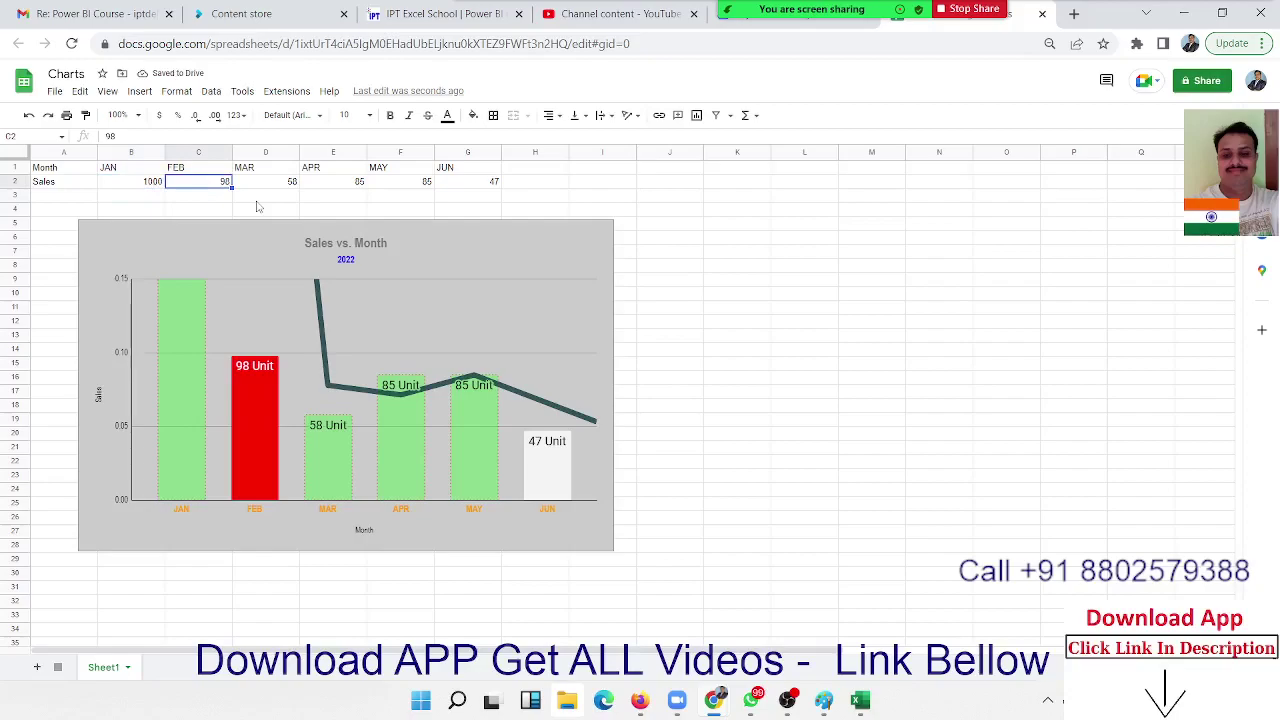
pyautogui.write('20')
pyautogui.press('Tab')
pyautogui.write('00')
pyautogui.write('30000')
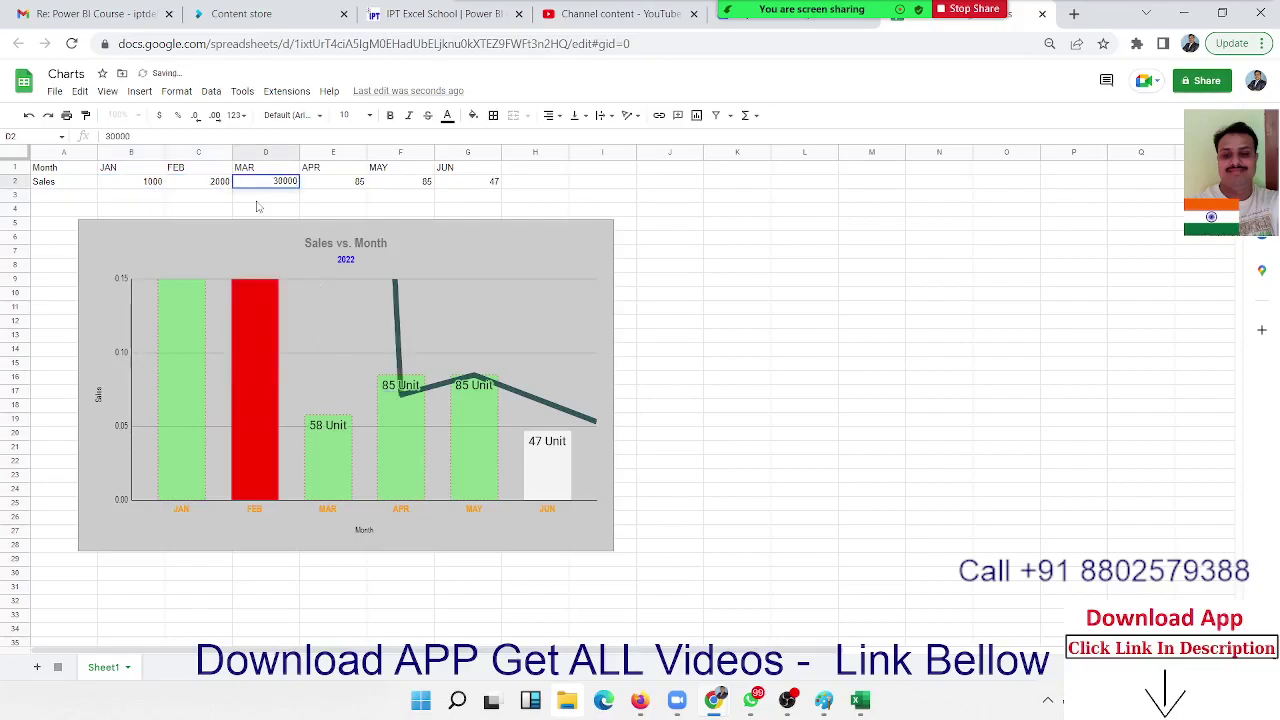
pyautogui.press('BackSpace')
# - Enter 4000, 5000 and 6000 for APR through JUN and select the chart
pyautogui.press('Tab')
pyautogui.write('4000')
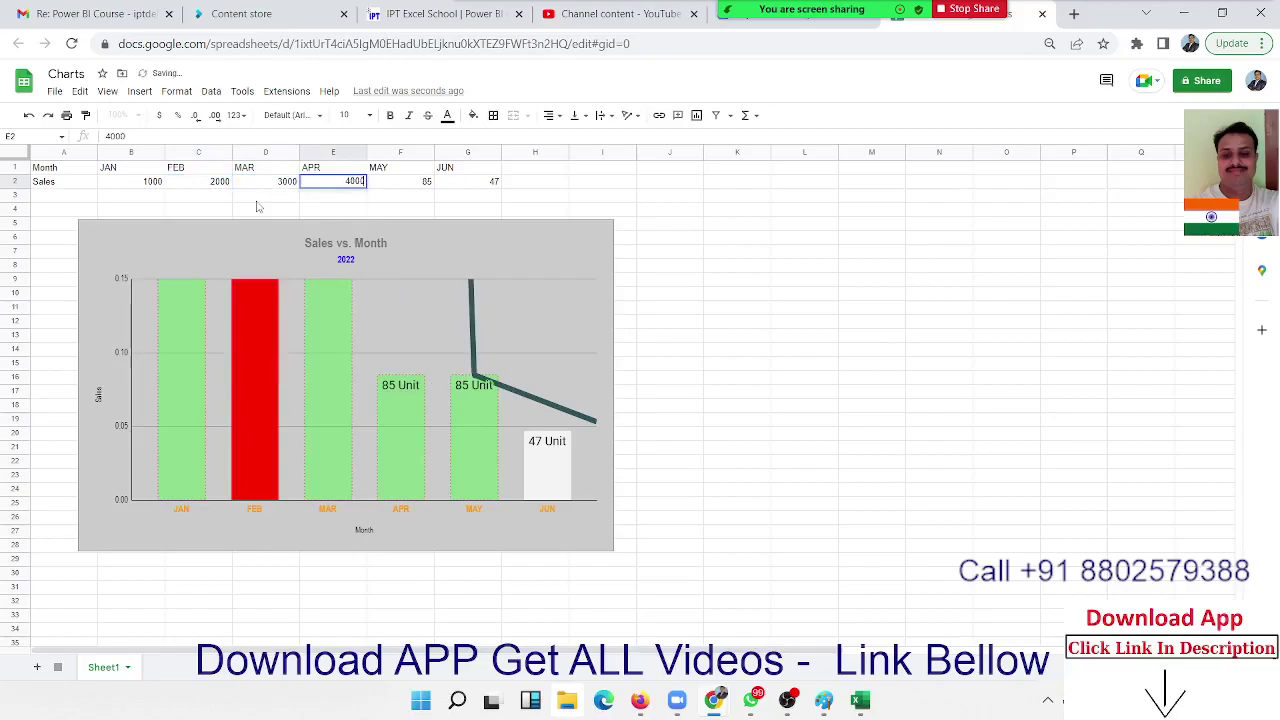
pyautogui.press('Tab')
pyautogui.write('50')
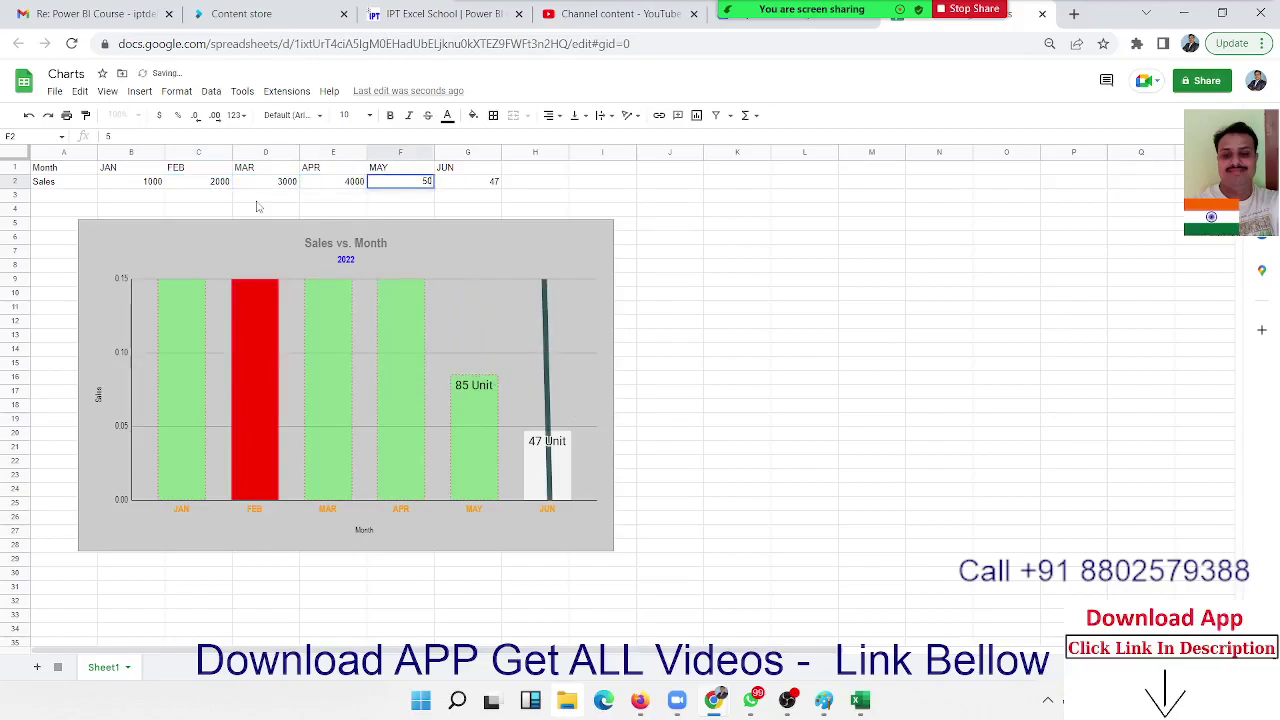
pyautogui.press('Tab')
pyautogui.write('60')
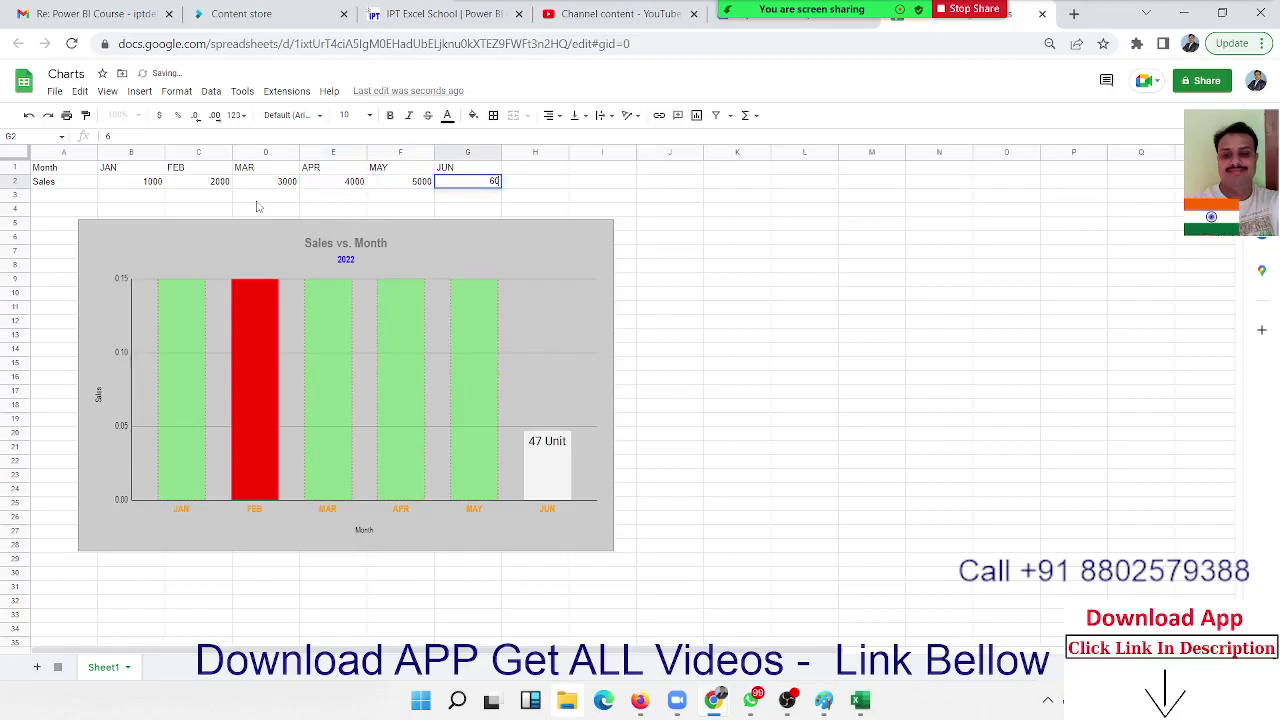
pyautogui.press('Return')
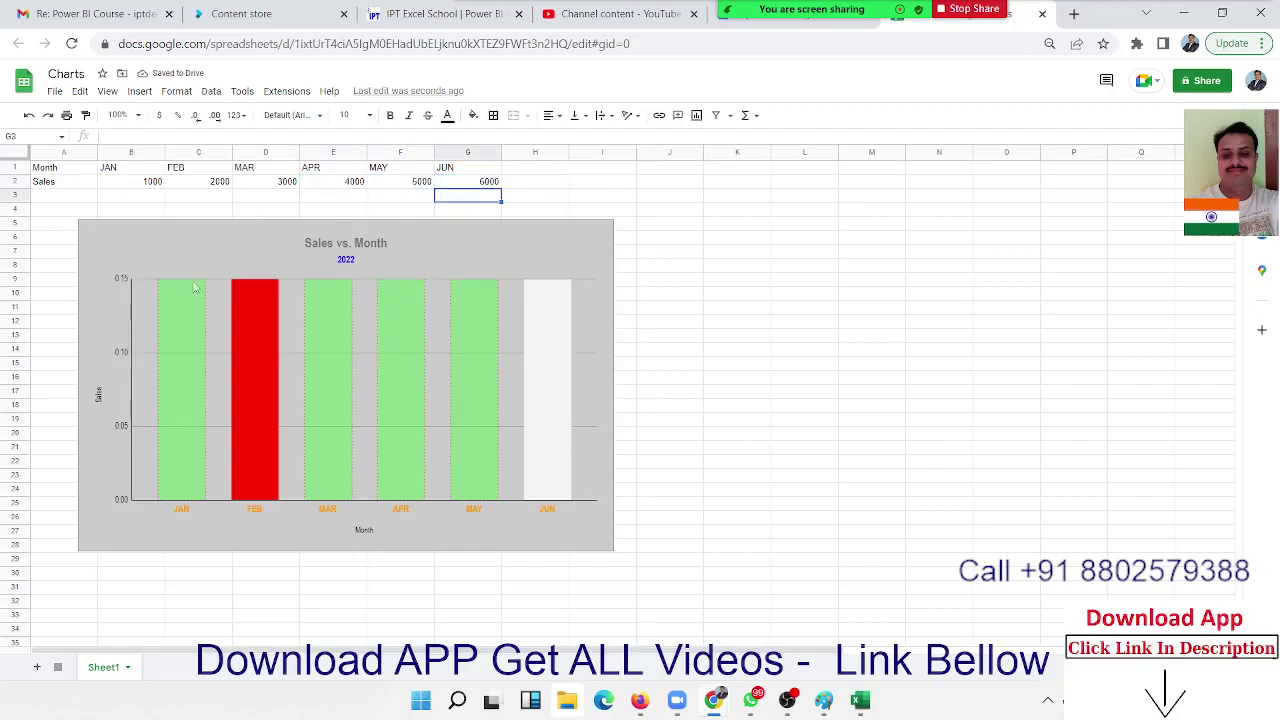
pyautogui.click(120, 487)
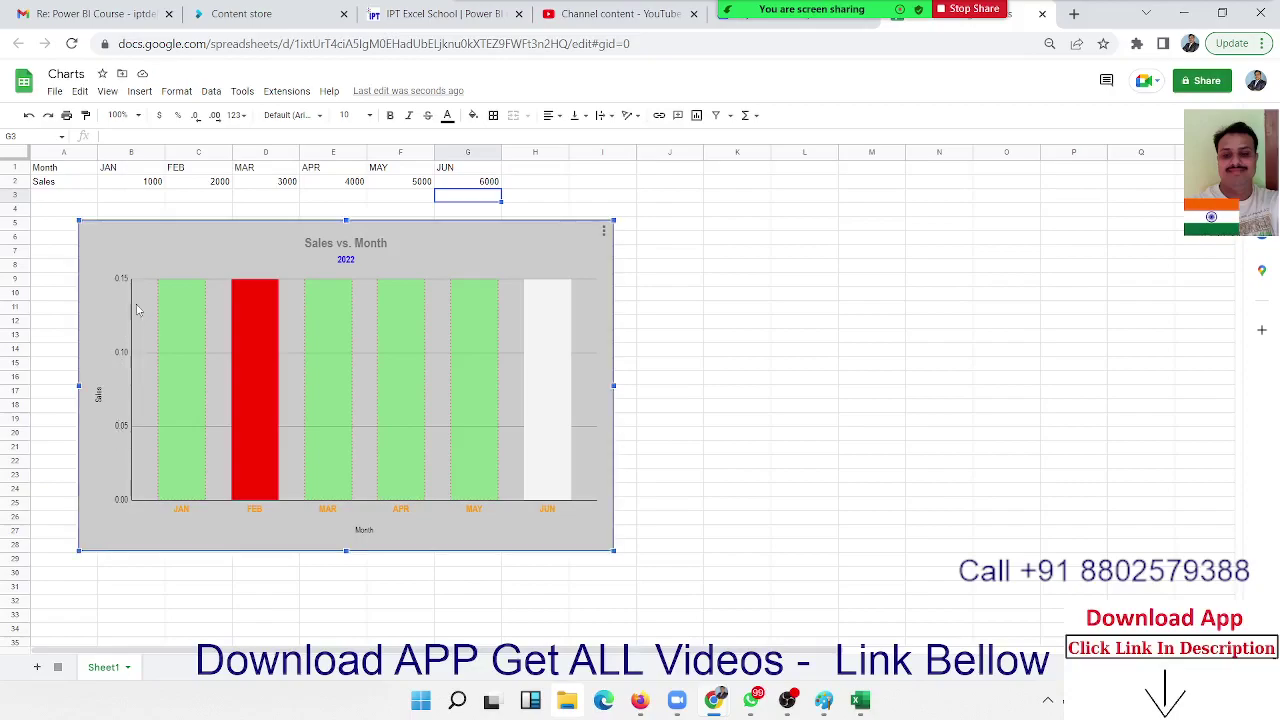
# - Reopen the chart's Vertical axis settings and select the Max value of 150 for editing
pyautogui.doubleClick(497, 257)
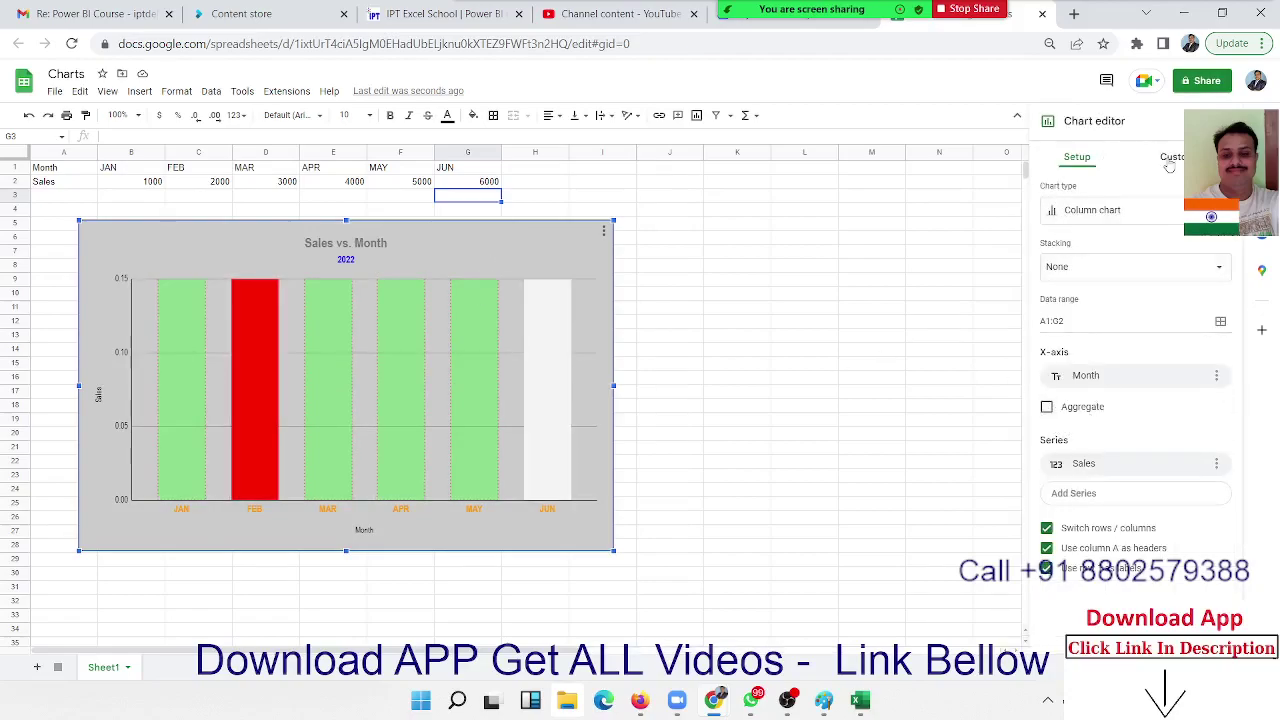
pyautogui.click(1168, 158)
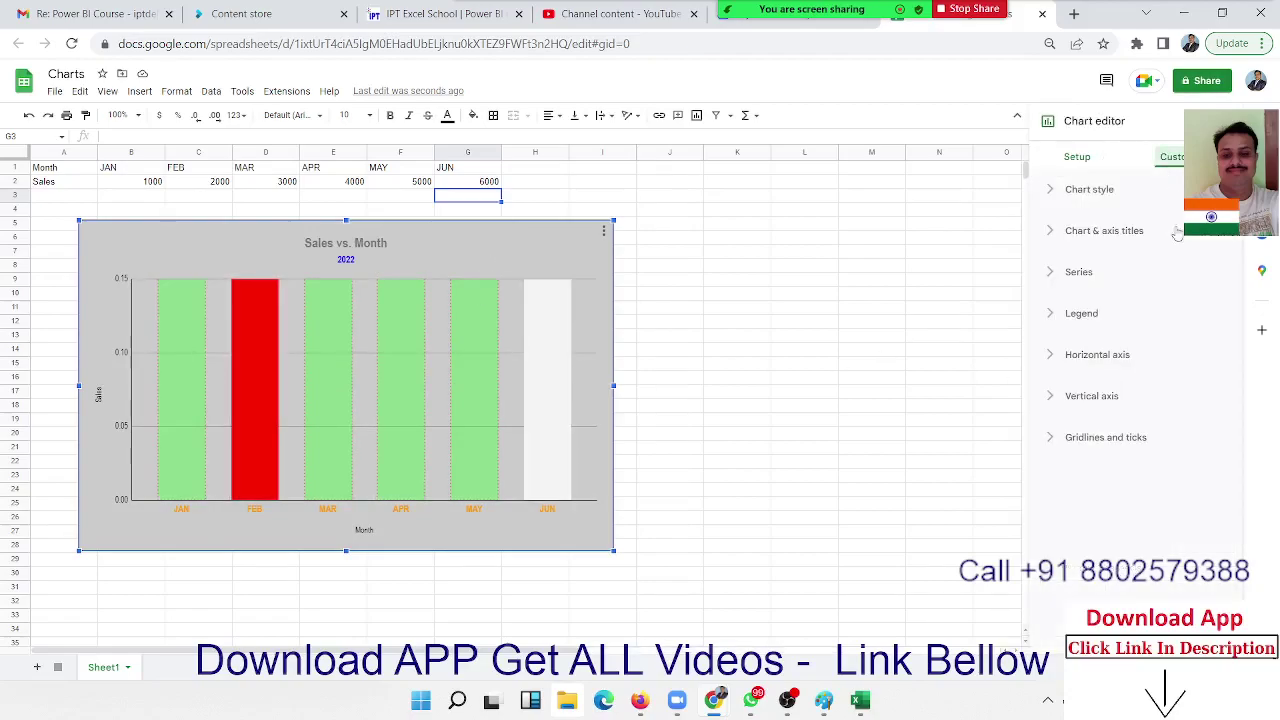
pyautogui.click(1103, 400)
pyautogui.scroll(-2, 1213, 551)
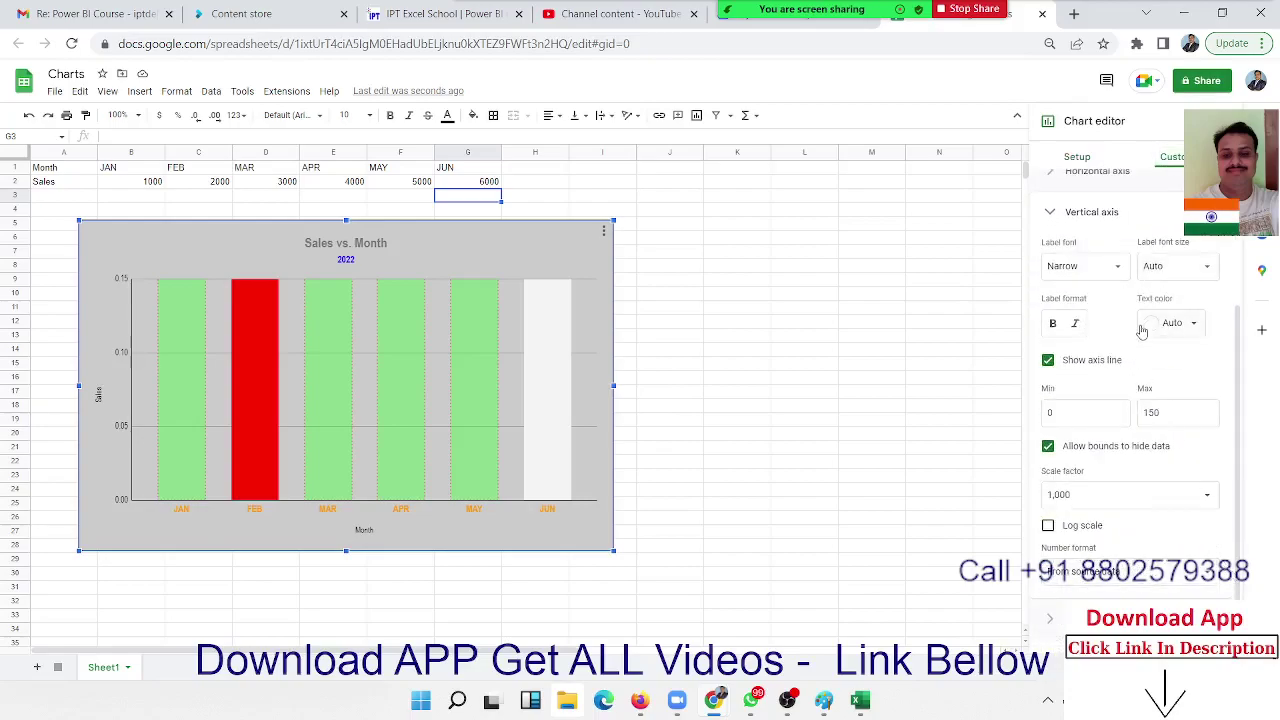
pyautogui.doubleClick(1156, 412)
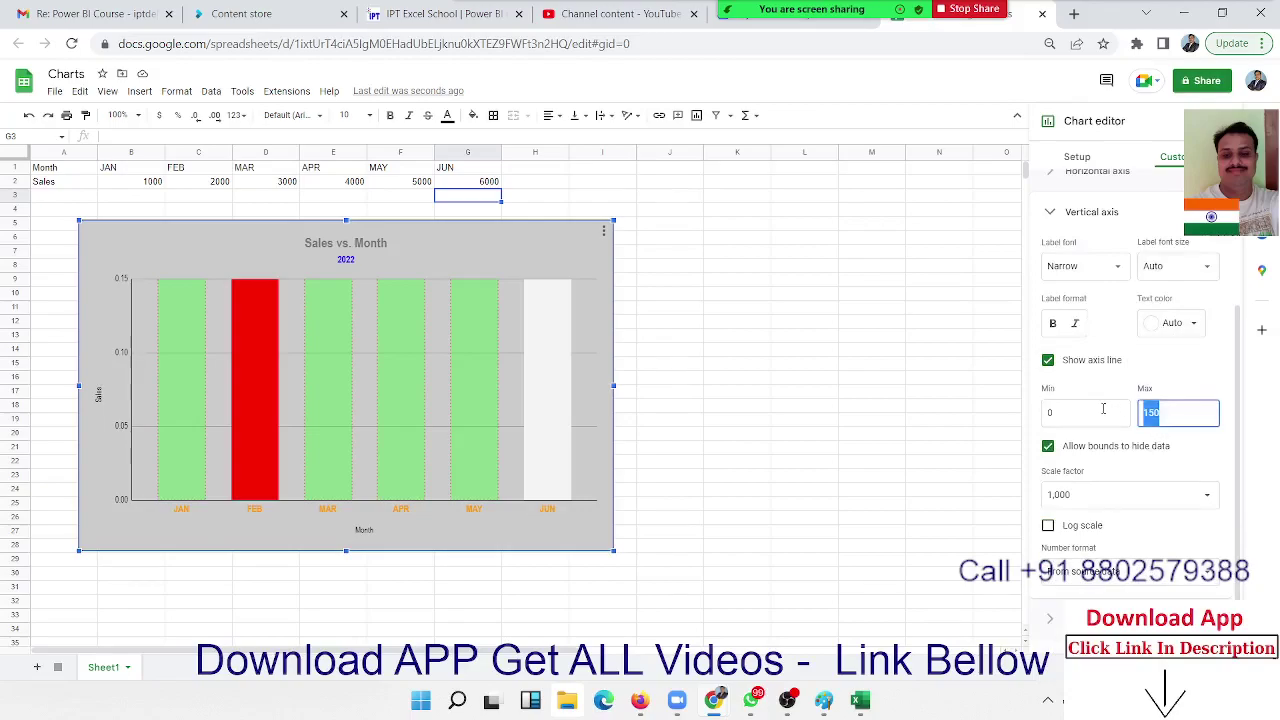
pyautogui.click(1157, 412)
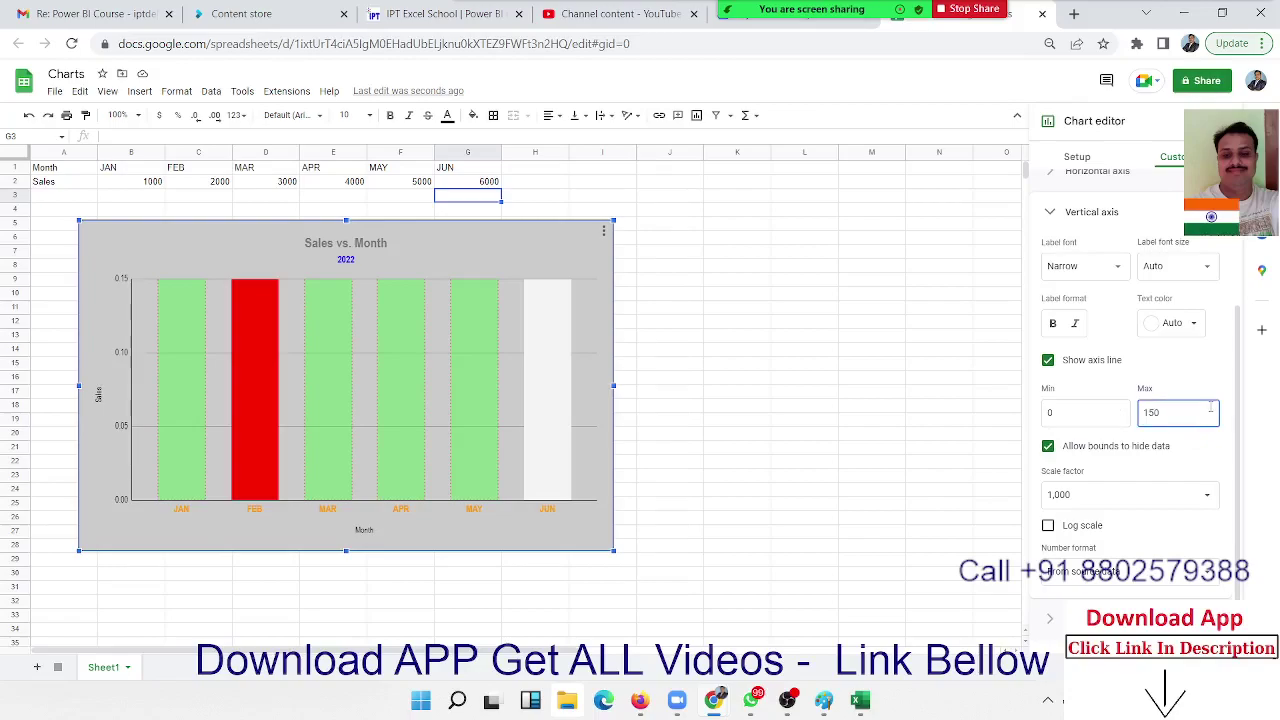
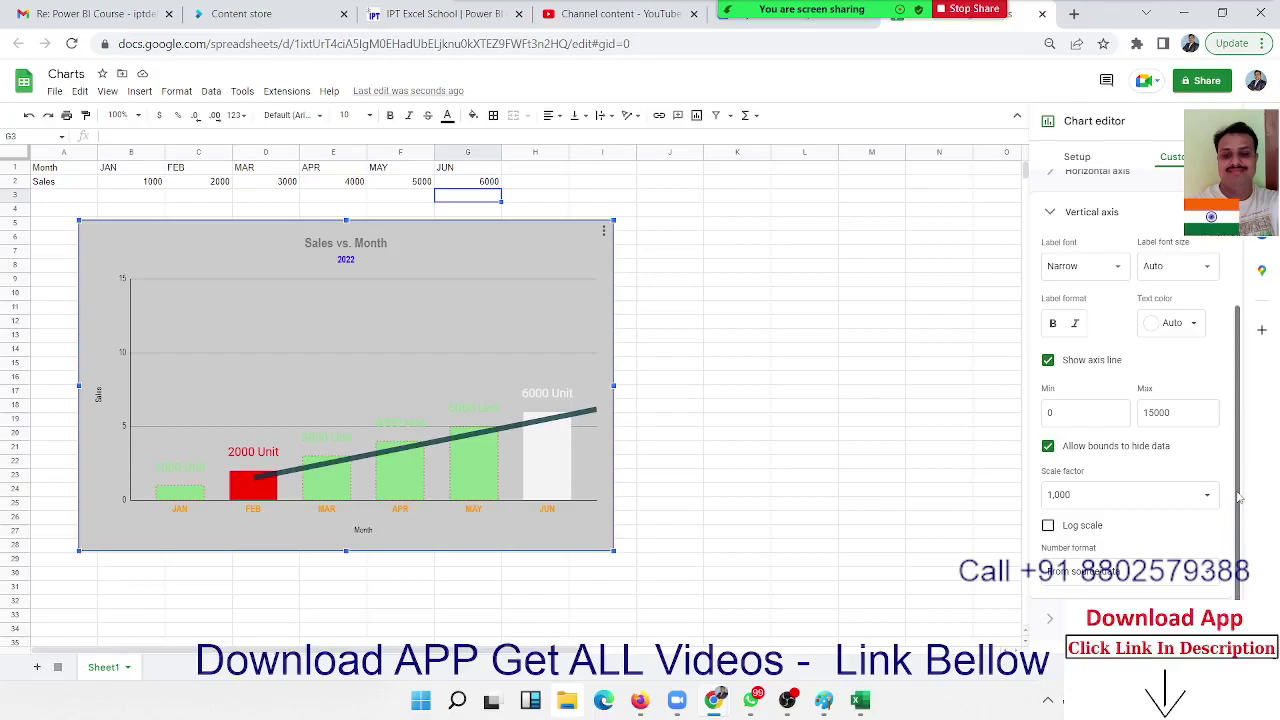
# - Try Log scale on the vertical axis, then return it to a linear scale
pyautogui.click(1066, 530)
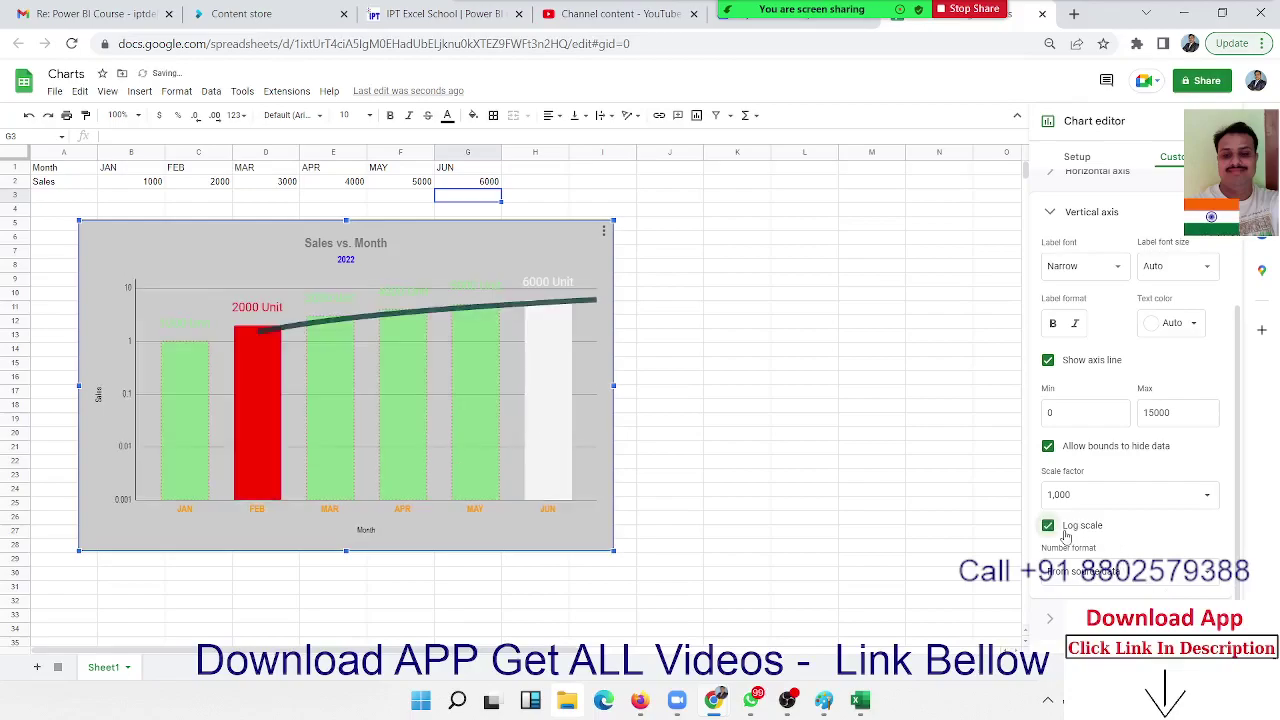
pyautogui.click(1066, 530)
pyautogui.click(1066, 530)
pyautogui.click(1066, 536)
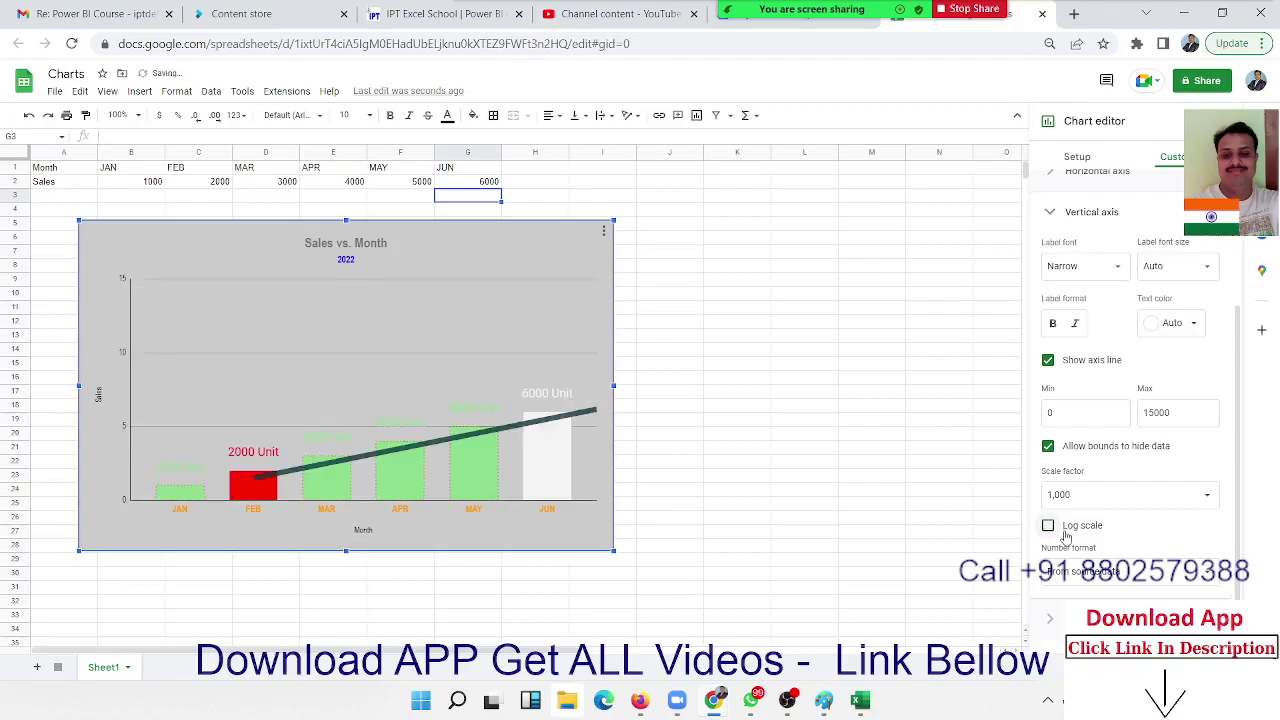
# - Hide the vertical axis line and expand the Gridlines and ticks section
pyautogui.click(1090, 572)
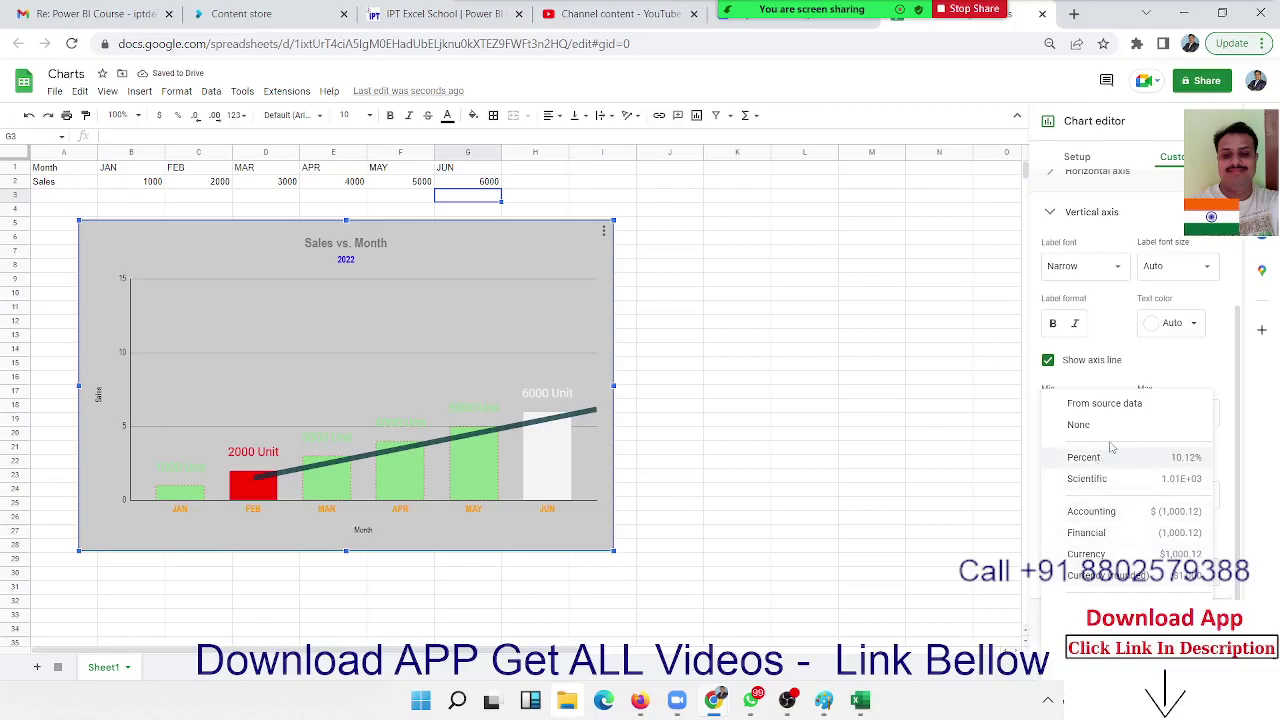
pyautogui.click(1048, 360)
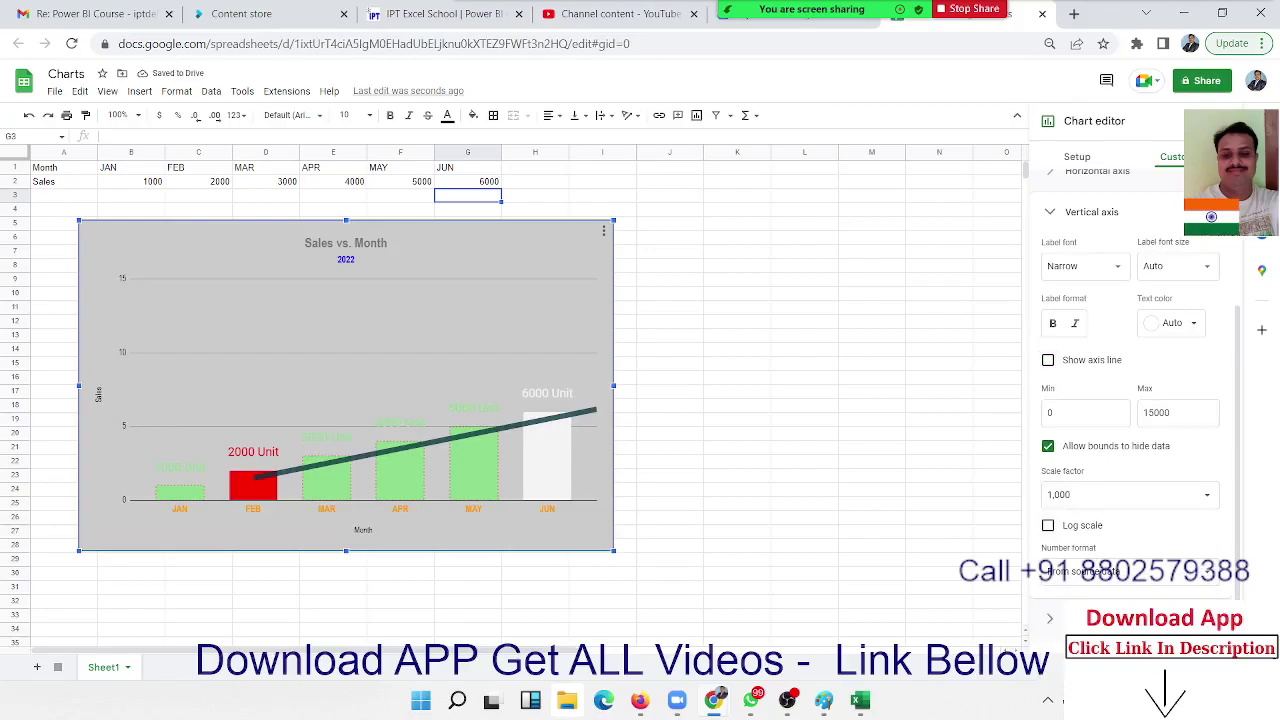
pyautogui.click(1047, 360)
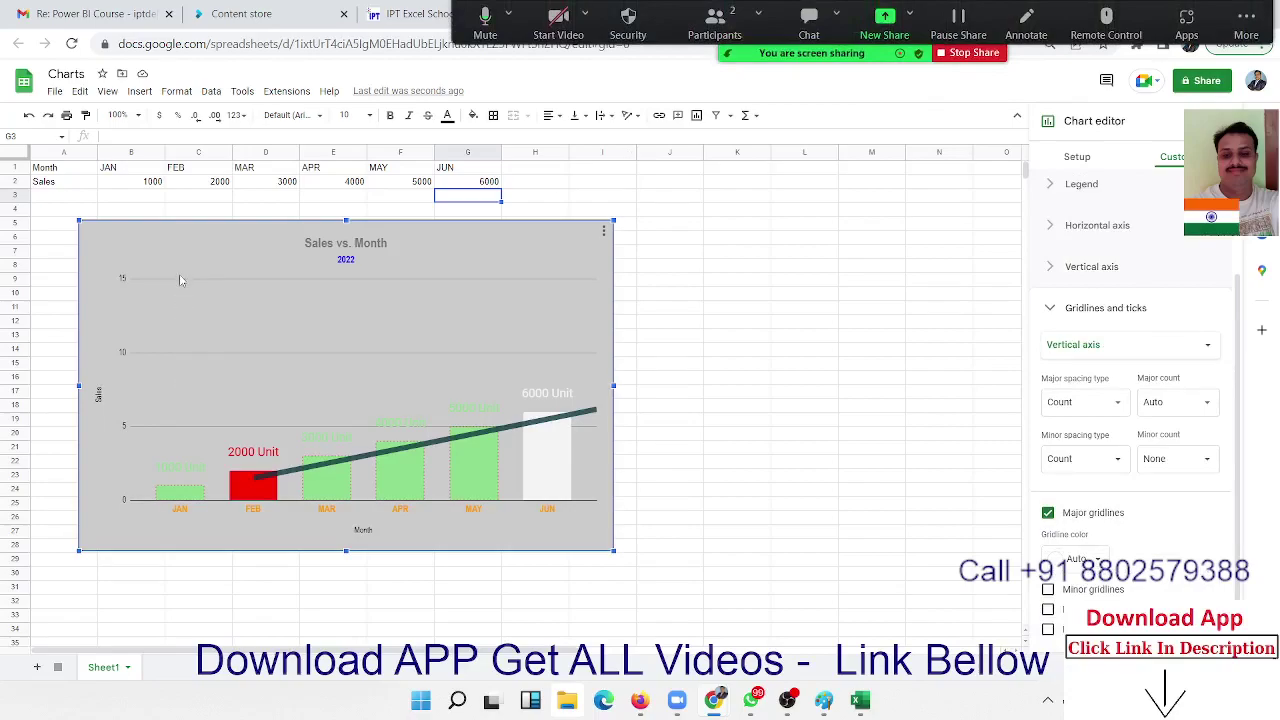
pyautogui.click(1100, 344)
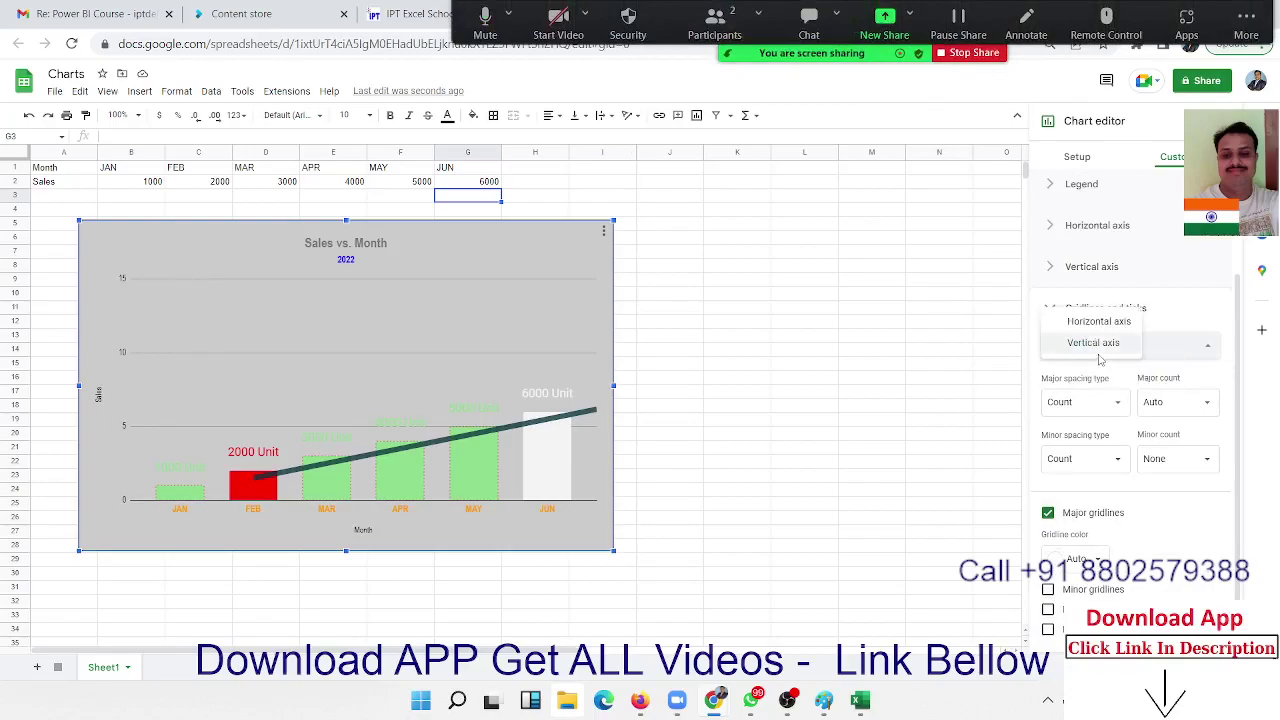
pyautogui.click(1097, 346)
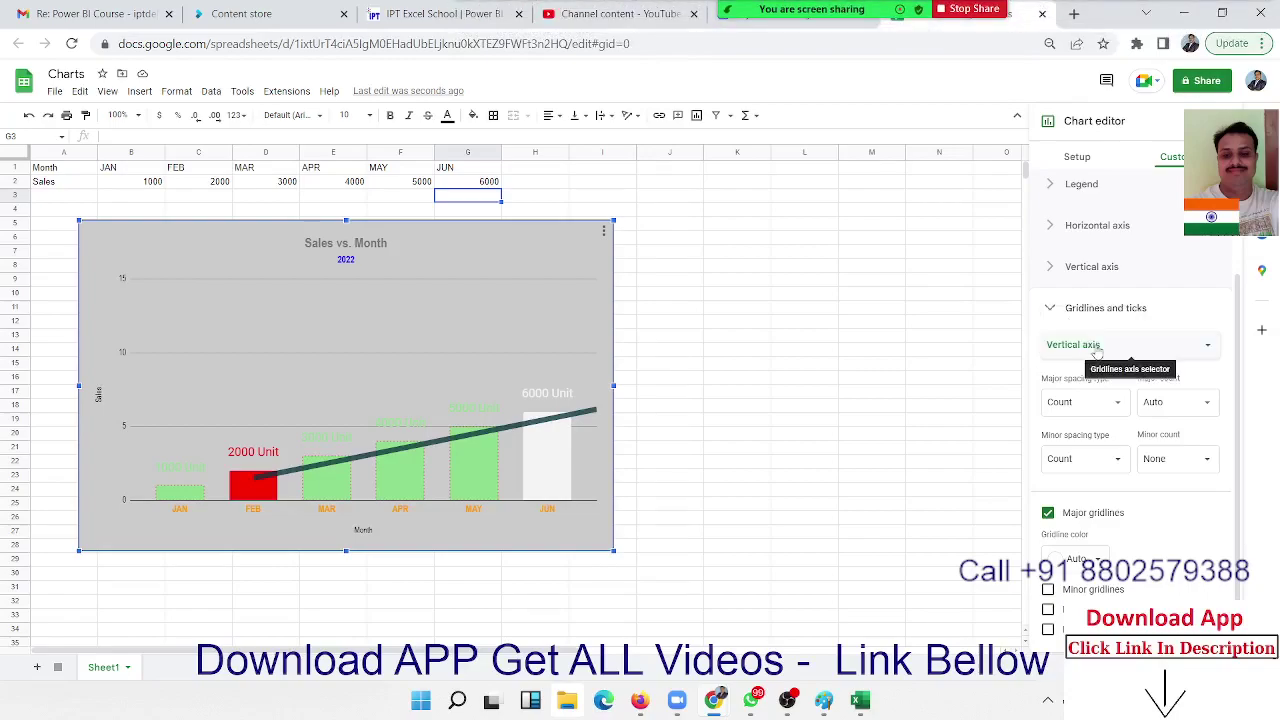
pyautogui.click(1084, 345)
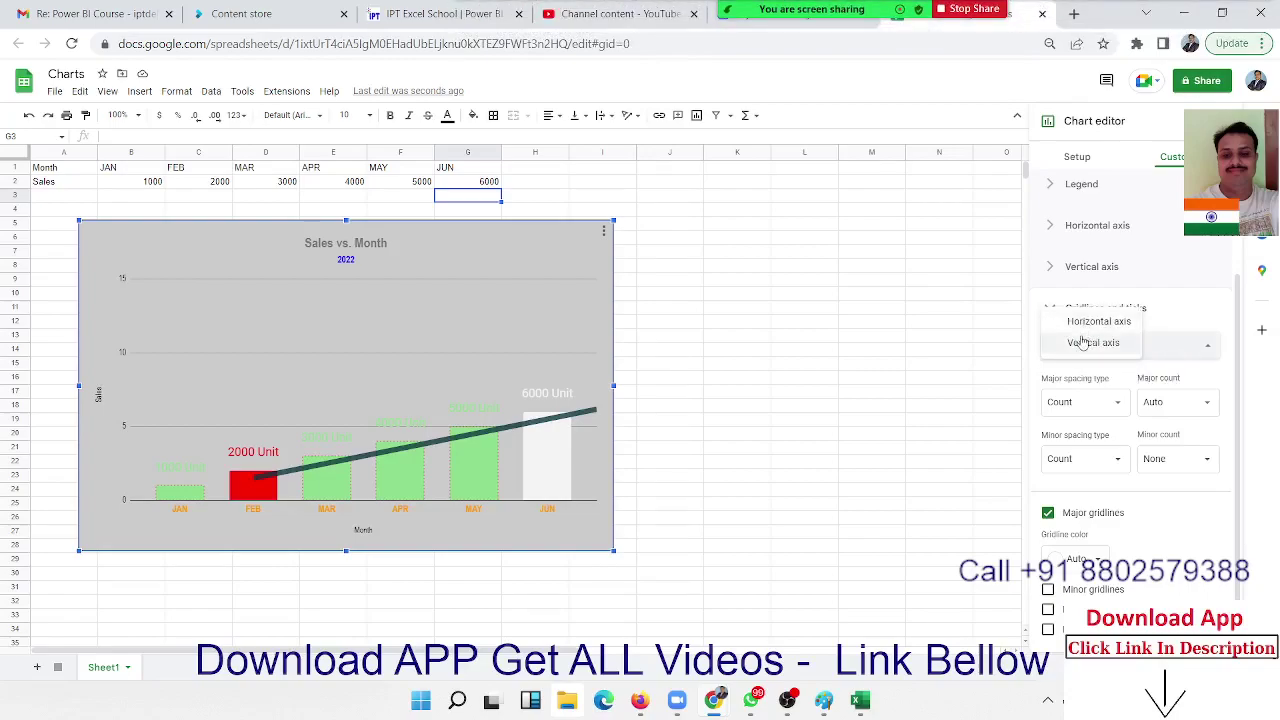
pyautogui.click(1097, 321)
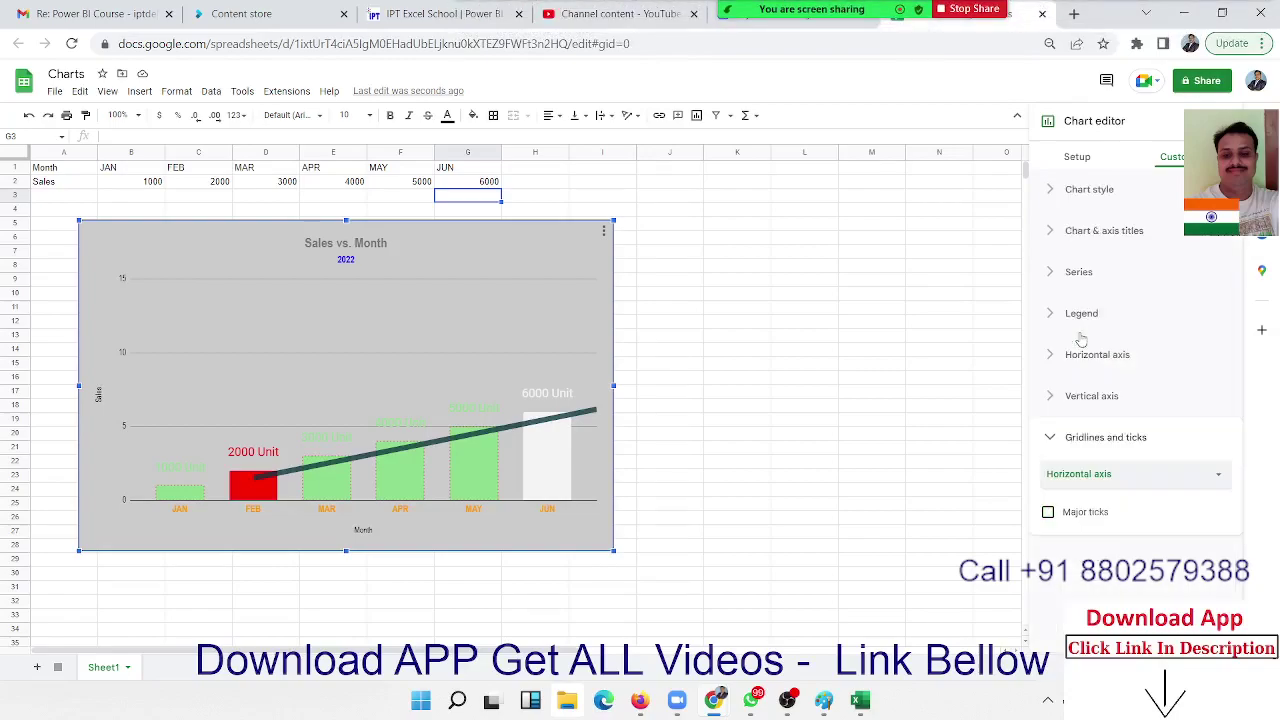
pyautogui.click(1072, 514)
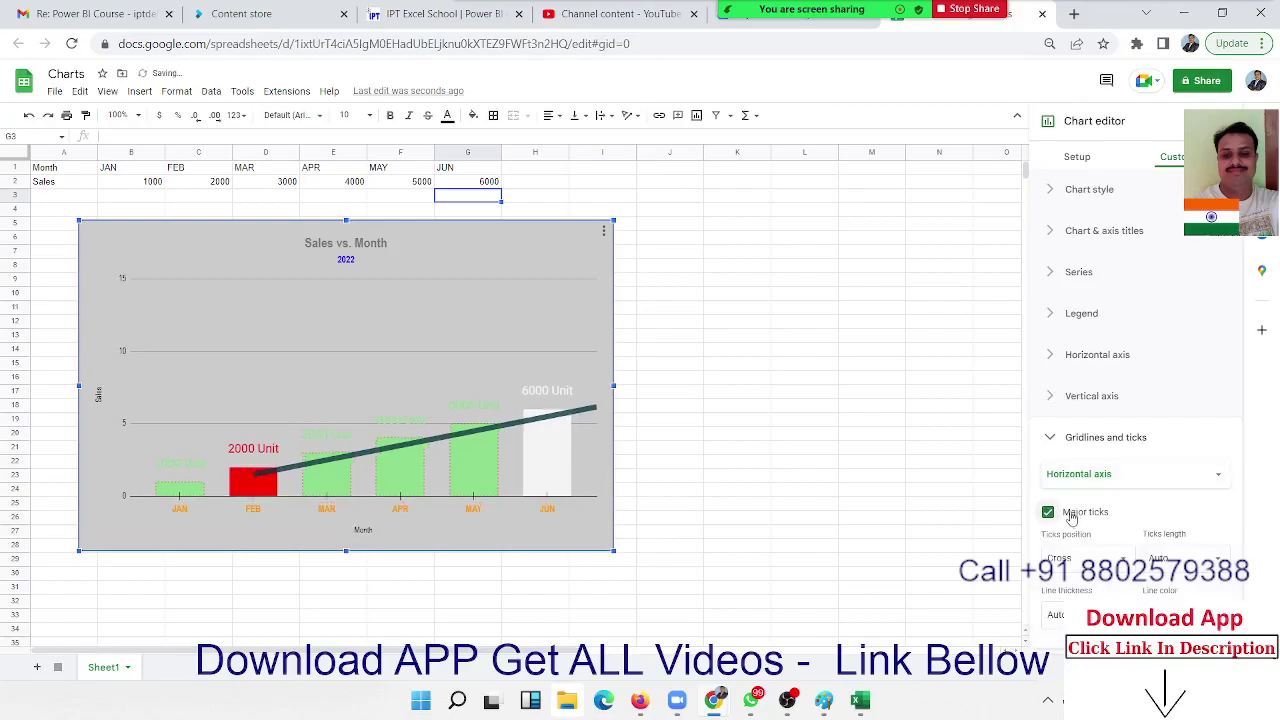
pyautogui.click(1072, 514)
pyautogui.click(1072, 514)
pyautogui.click(1072, 514)
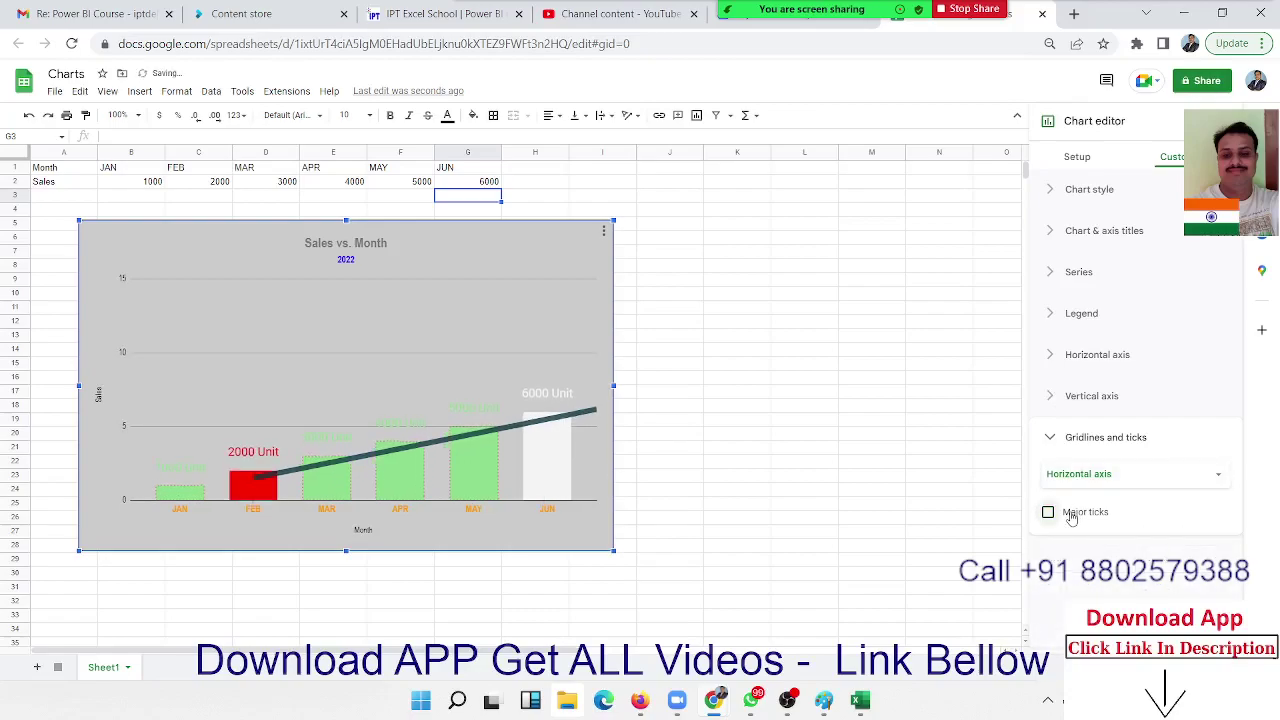
pyautogui.click(1072, 514)
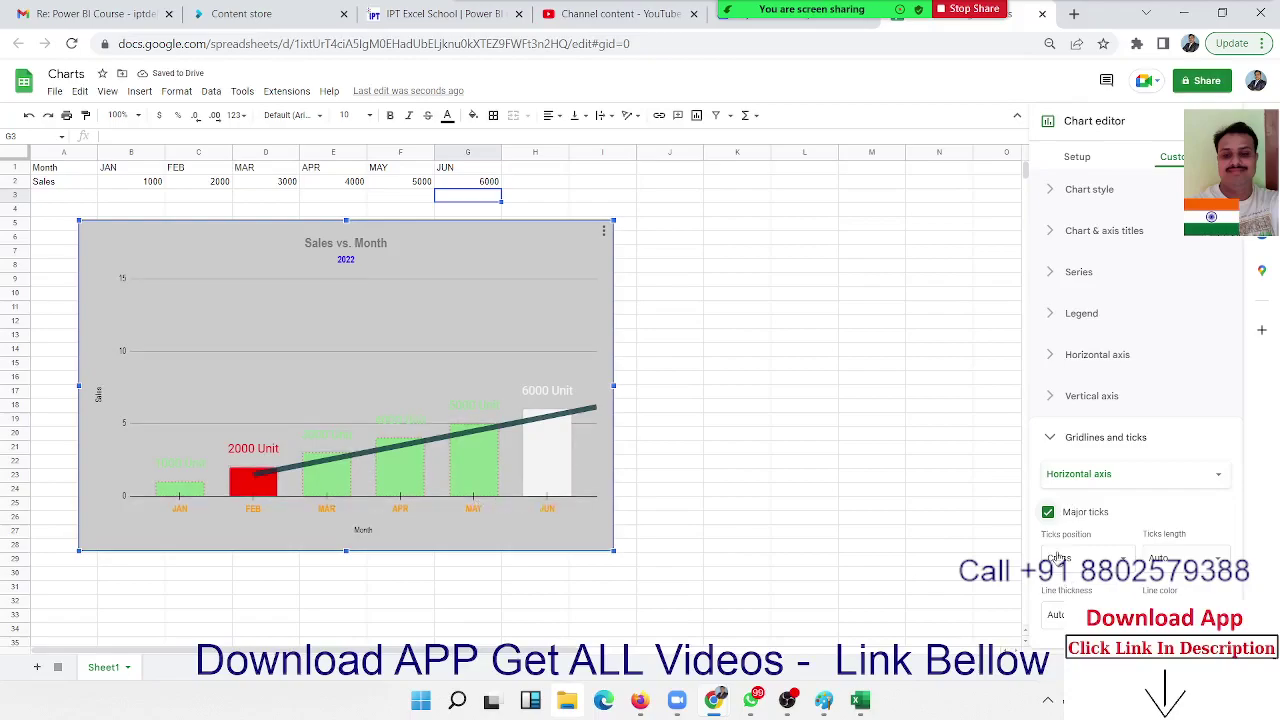
pyautogui.click(1048, 512)
pyautogui.click(1071, 478)
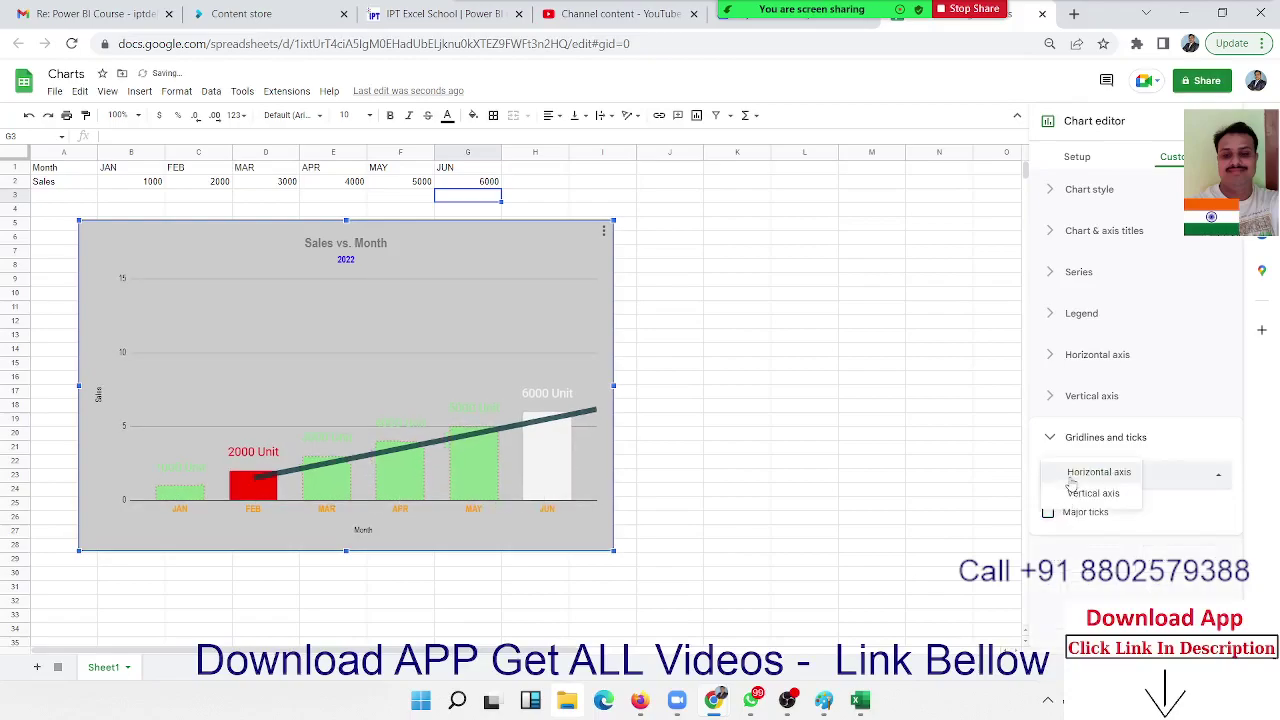
pyautogui.click(1070, 497)
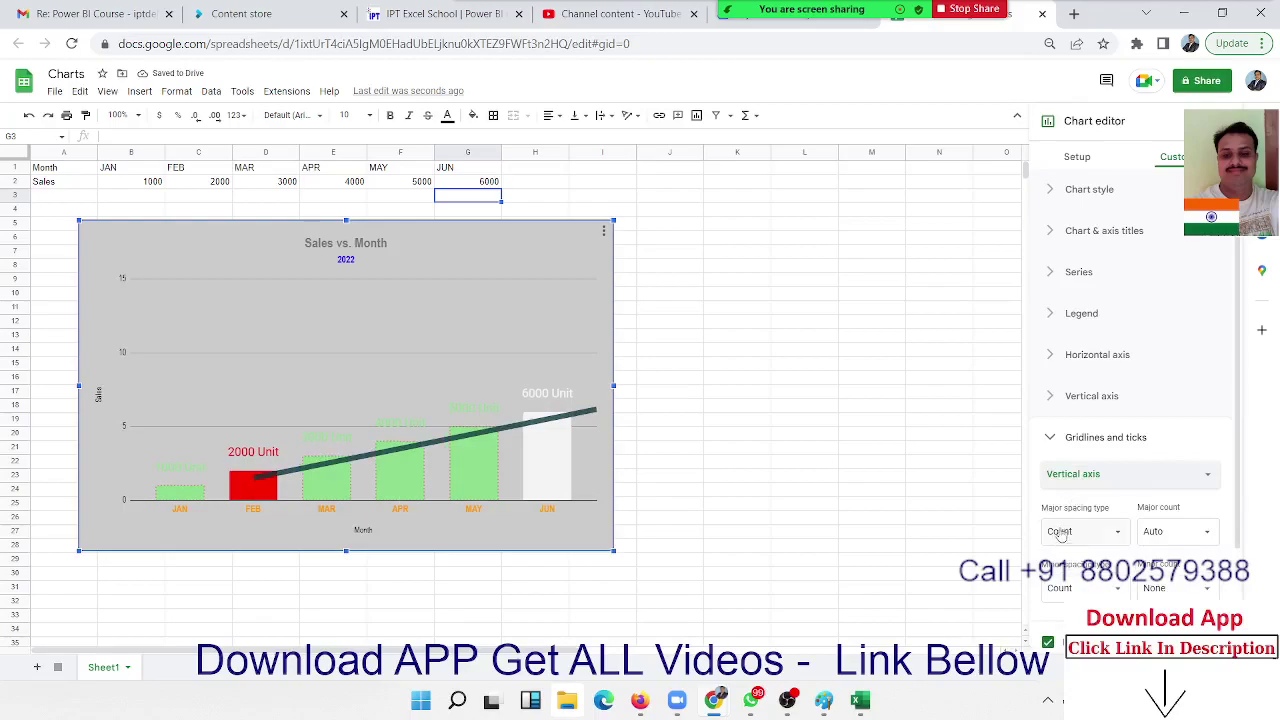
pyautogui.scroll(-2, 1060, 520)
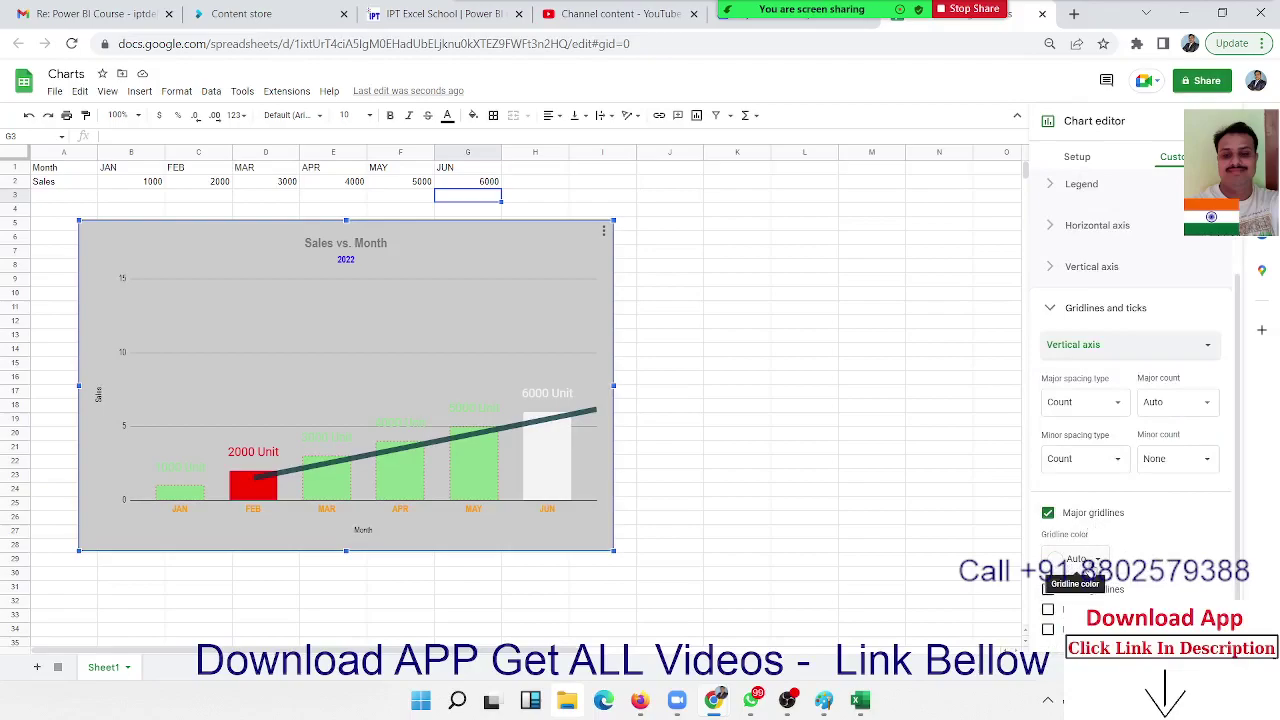
# - Turn on major and minor tick marks for the vertical axis, leaving minor gridlines off
pyautogui.click(1085, 563)
pyautogui.click(1085, 563)
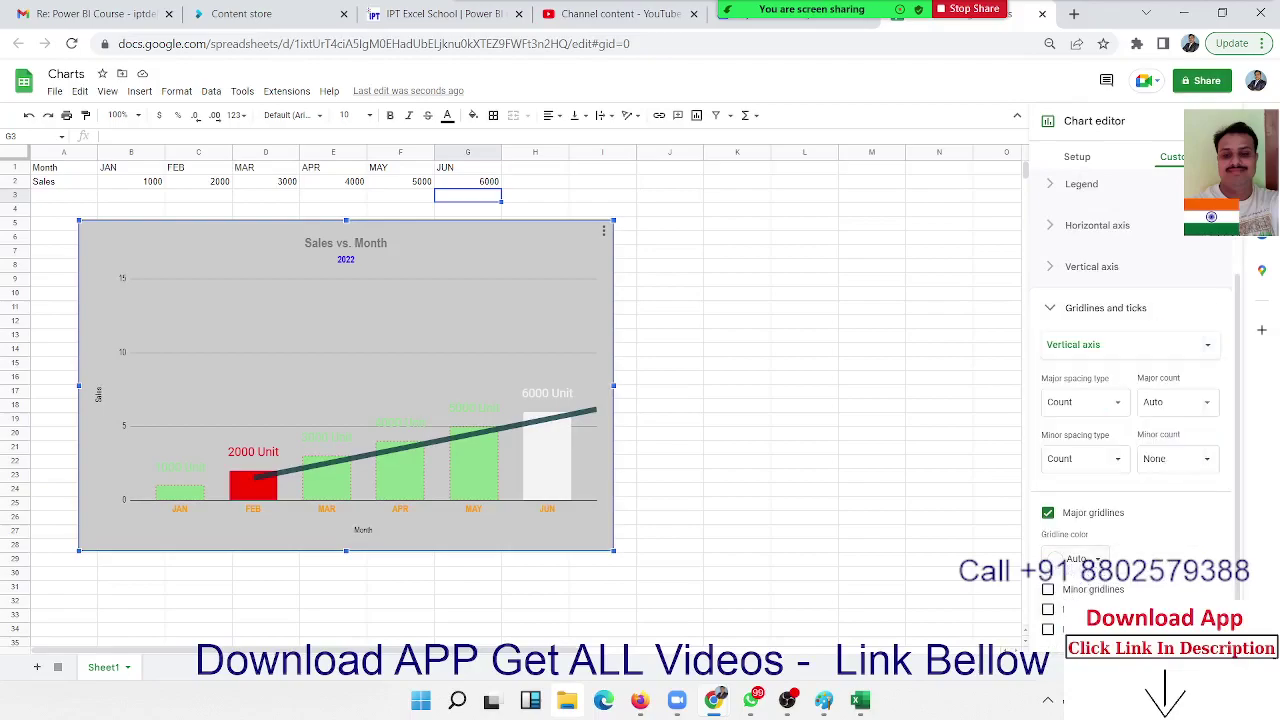
pyautogui.click(1078, 593)
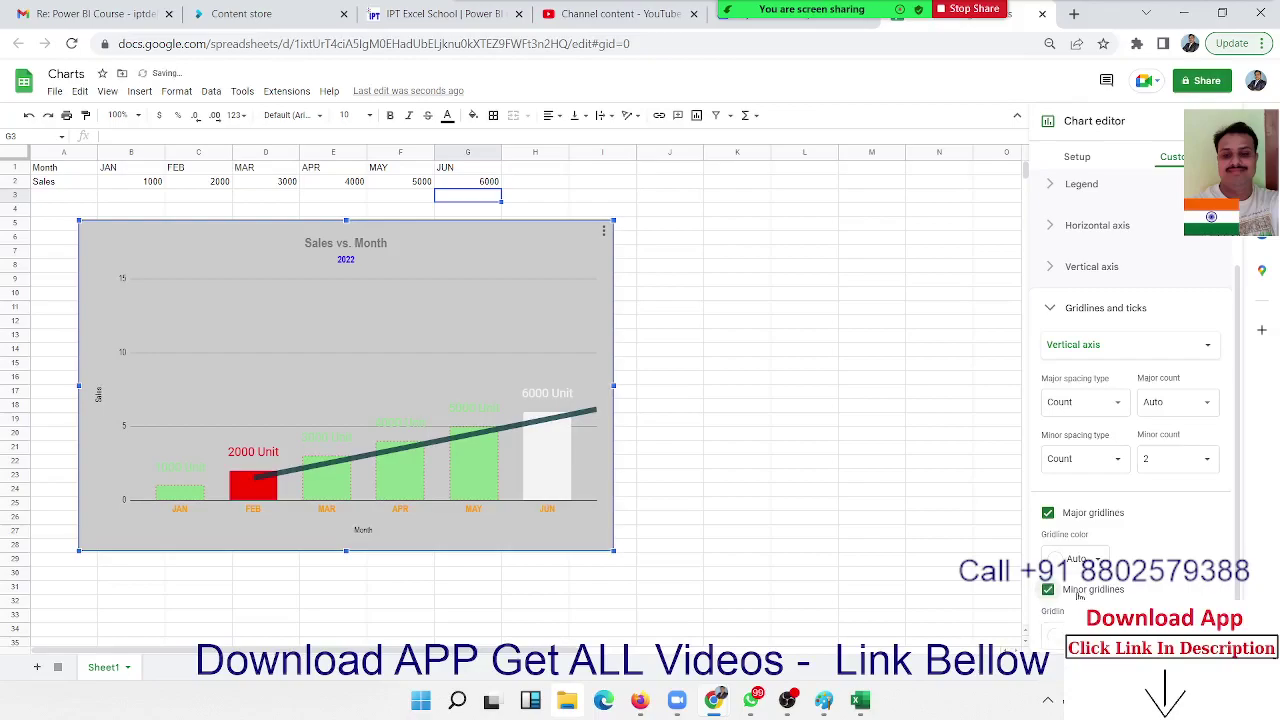
pyautogui.click(1078, 593)
pyautogui.click(1048, 609)
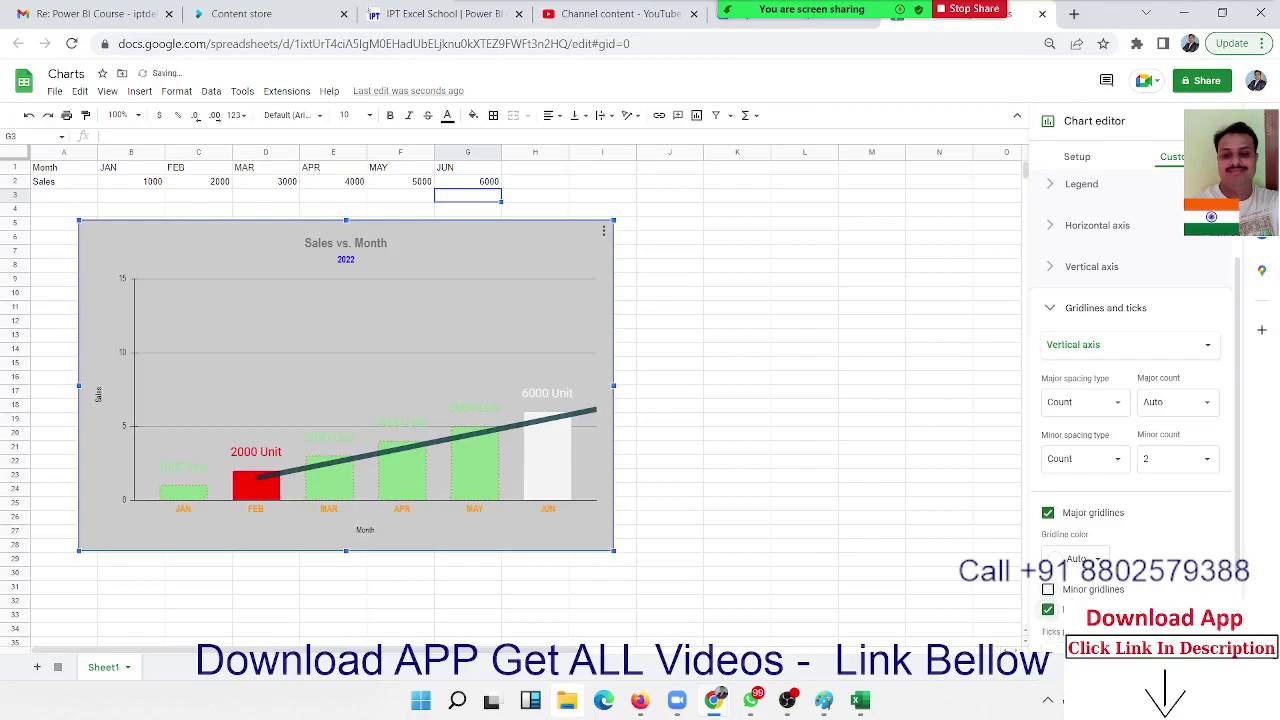
pyautogui.scroll(-2, 1073, 571)
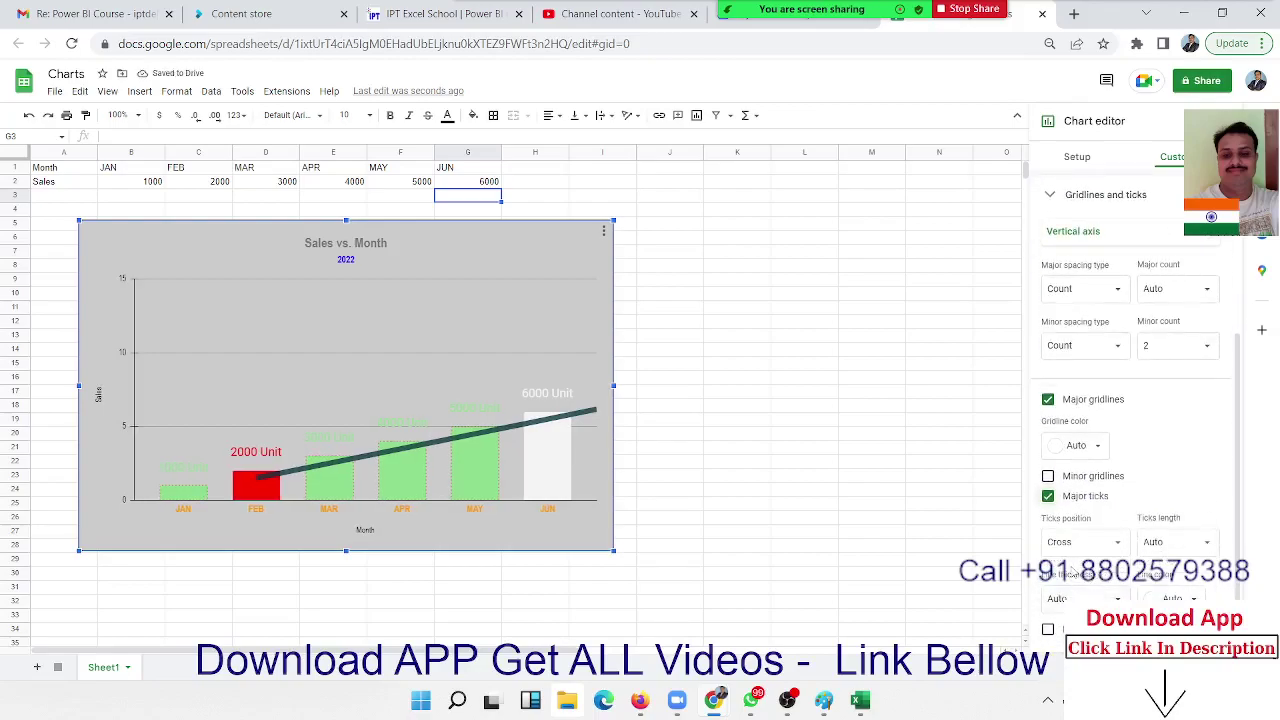
pyautogui.click(1048, 629)
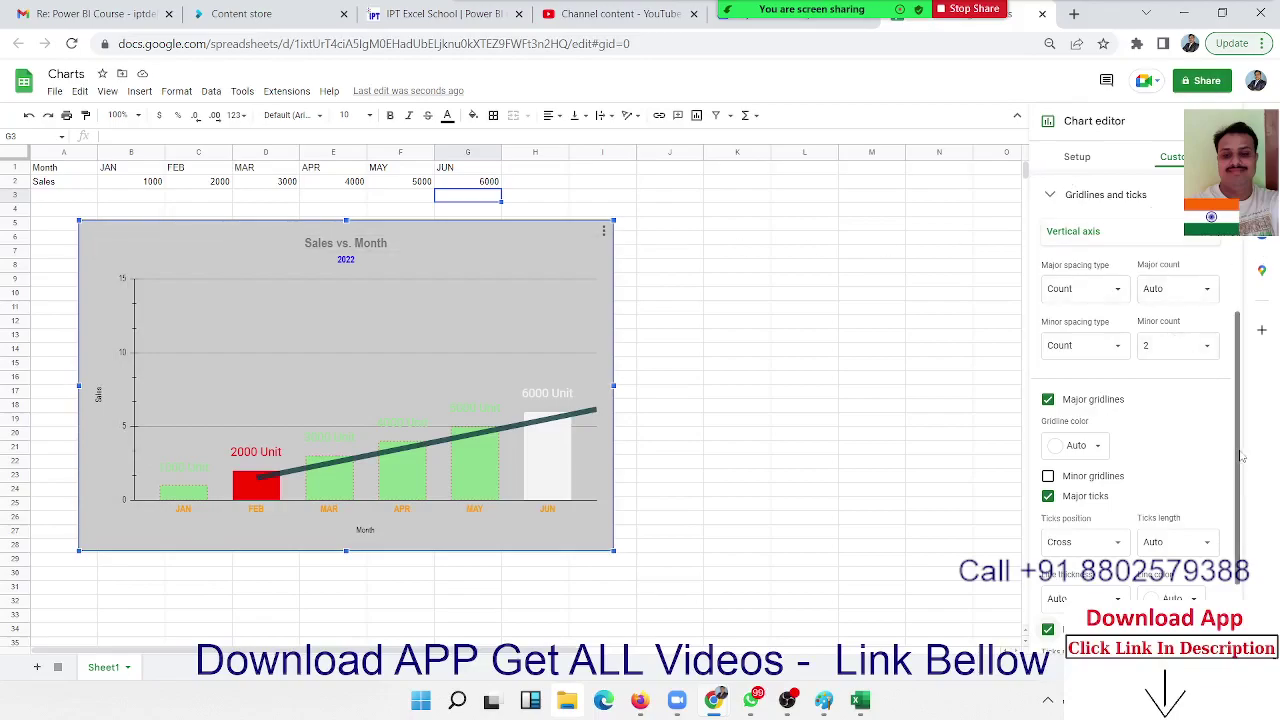
pyautogui.scroll(3, 1240, 456)
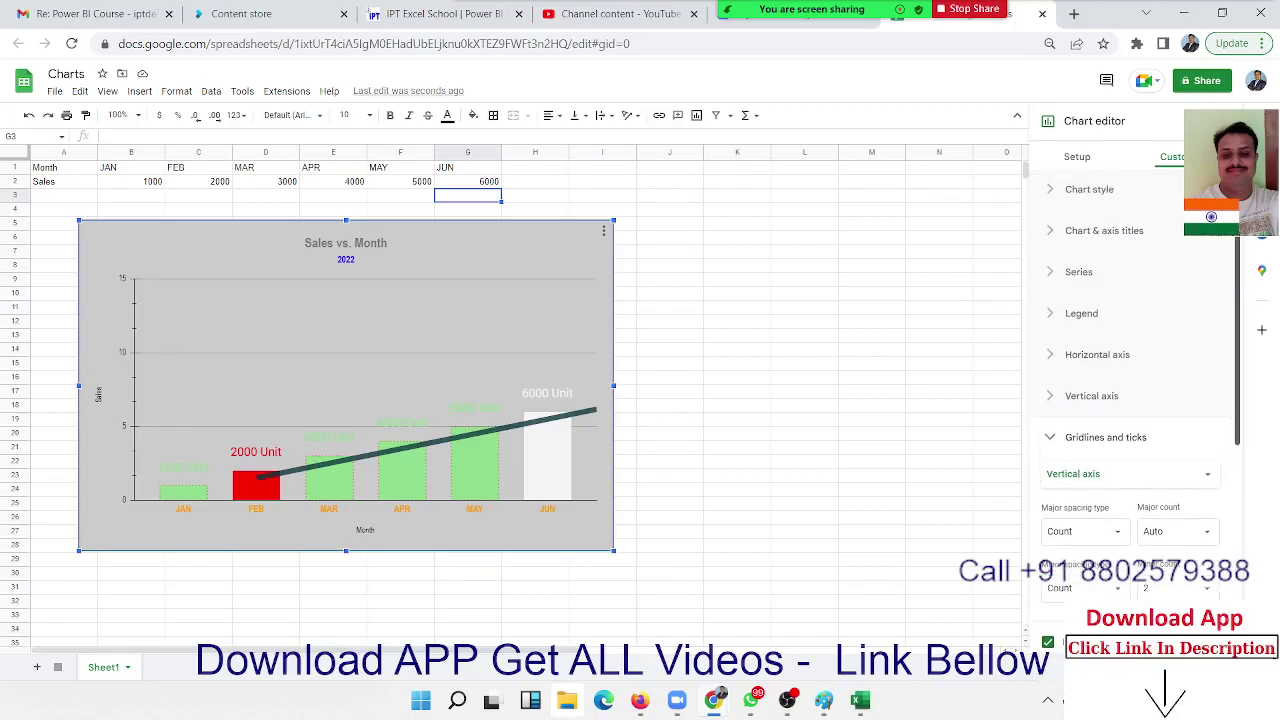
# - Open the Chart type list on the Setup tab and scroll through the chart options
pyautogui.click(1080, 158)
pyautogui.click(1107, 214)
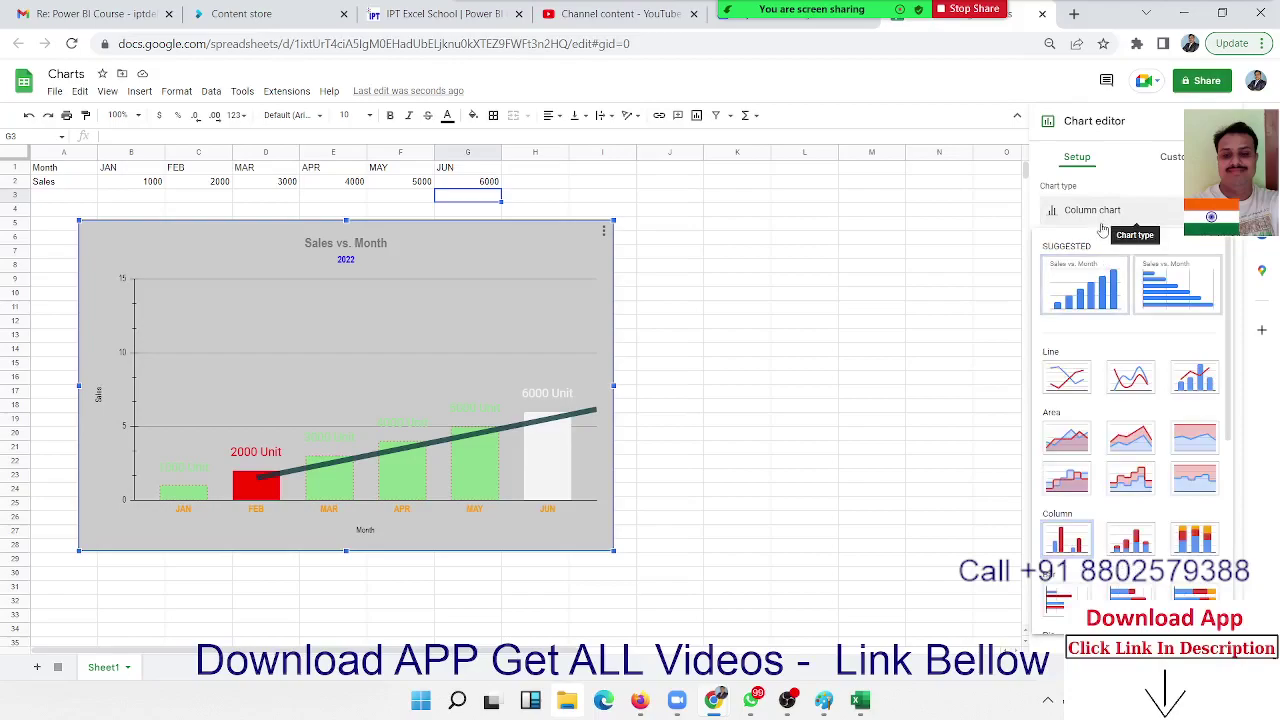
pyautogui.scroll(-3, 1155, 287)
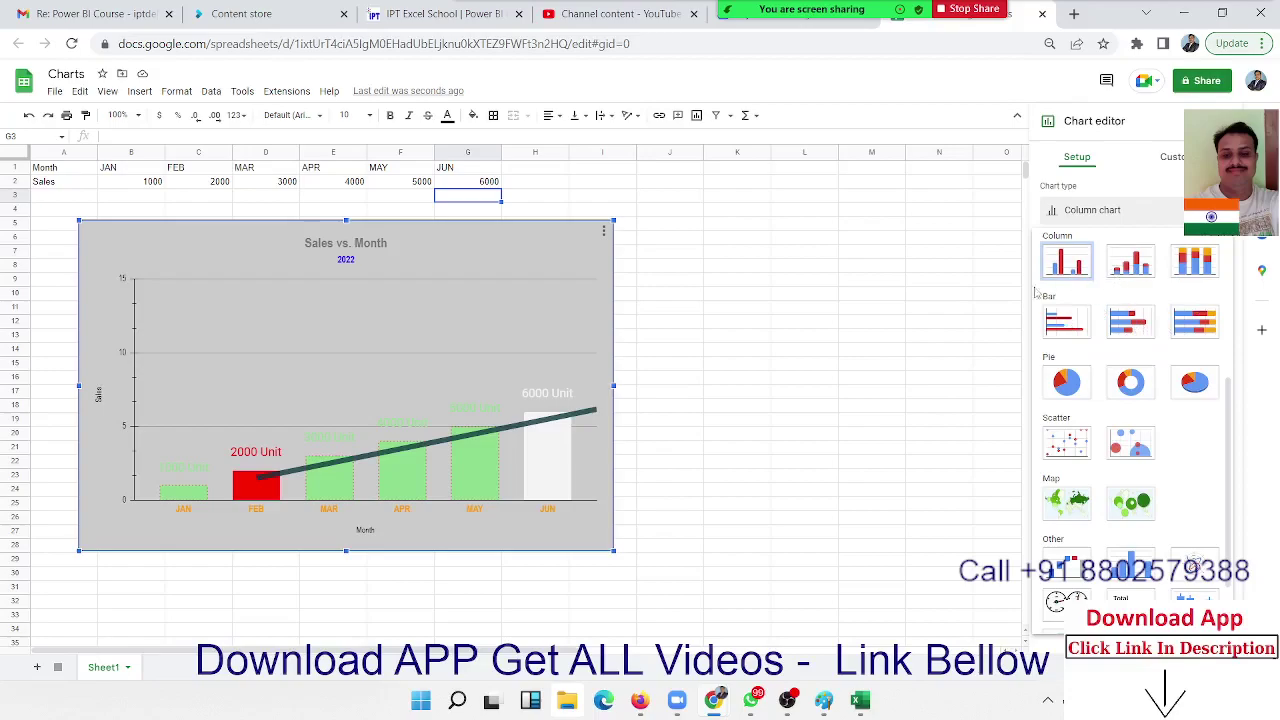
# - Close the chart editor and bring up Zoom's End meeting prompt from the More menu
pyautogui.click(908, 284)
pyautogui.moveTo(1168, 8)
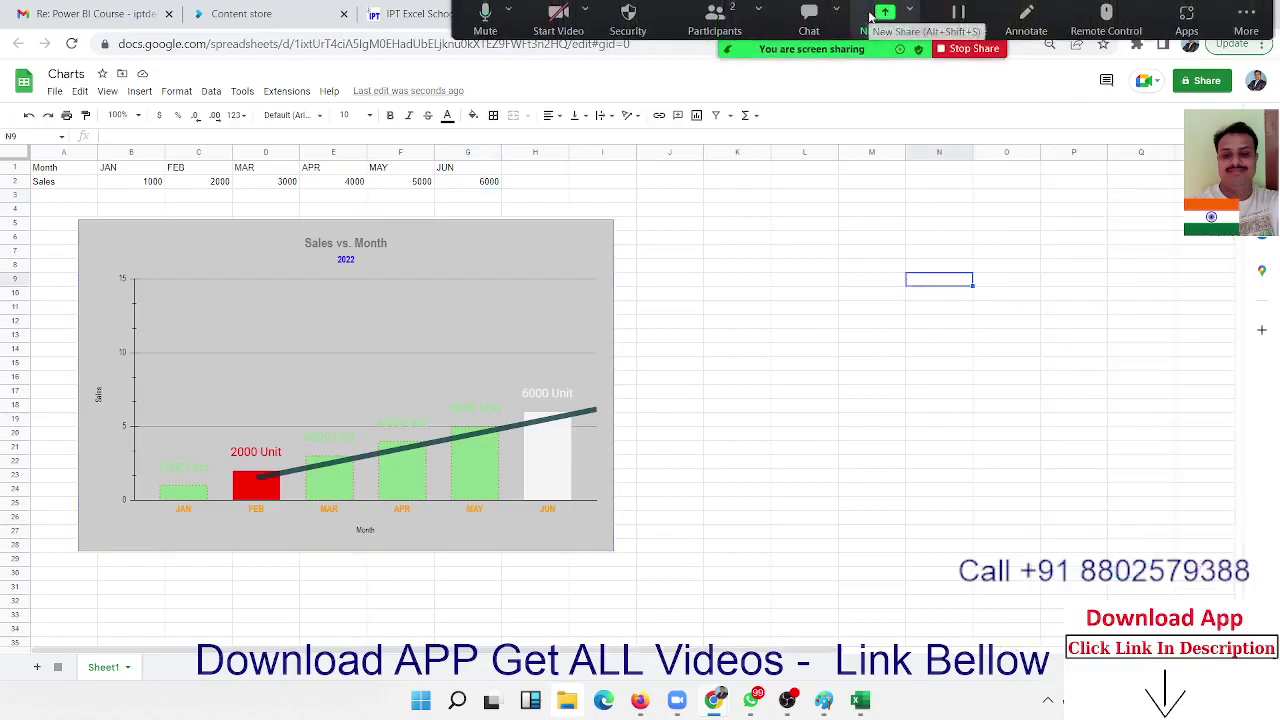
pyautogui.click(1247, 20)
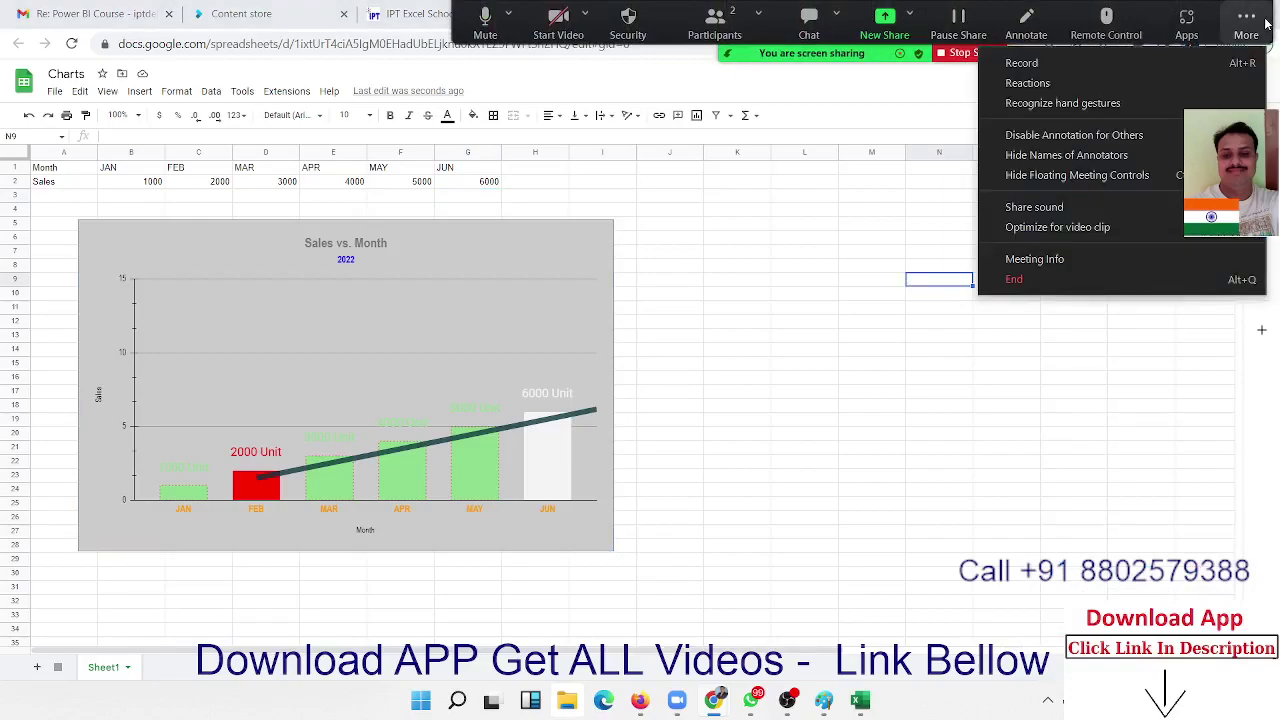
pyautogui.click(1086, 279)
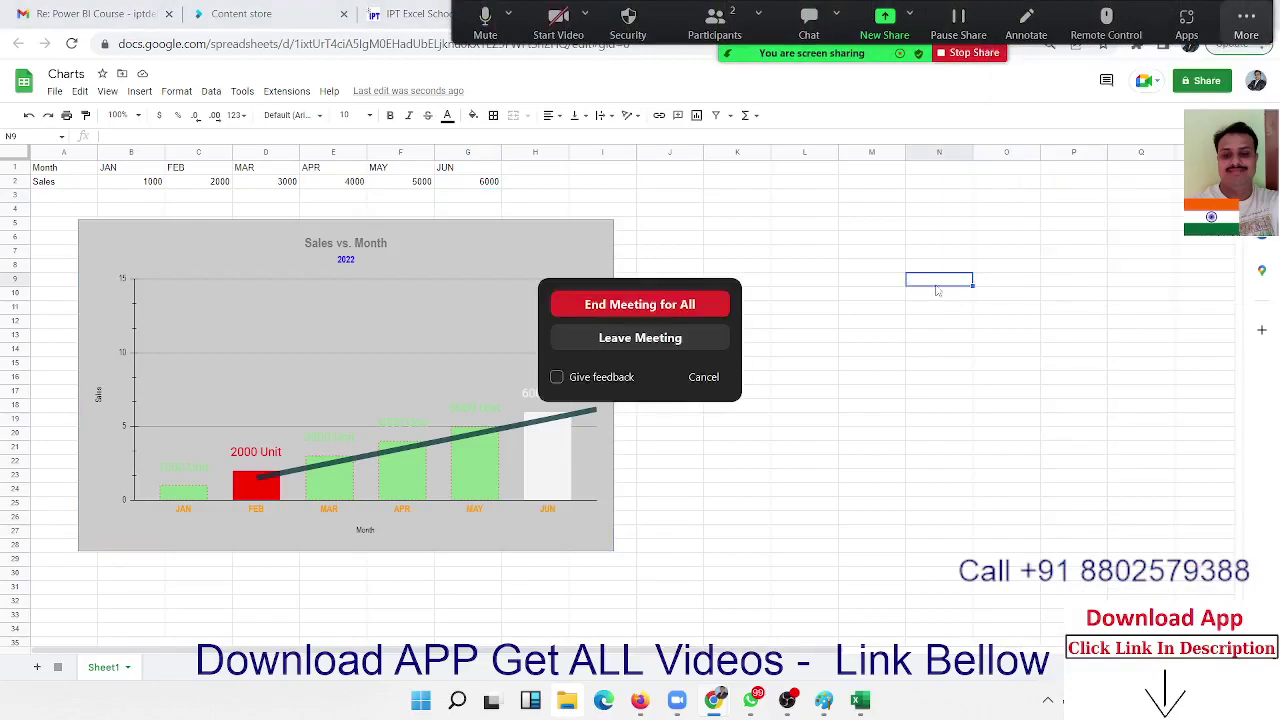